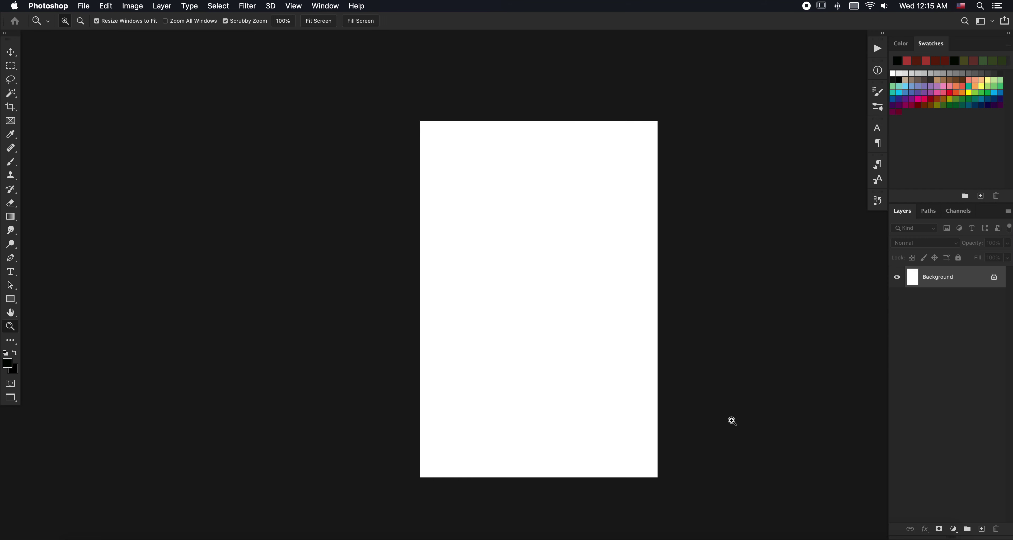
# Step: Darken the white background to grey with Hue/Saturation Lightness -52, then add a new Layer 1
pyautogui.press('super+u')
pyautogui.moveTo(129, 310); pyautogui.dragTo(113, 306)
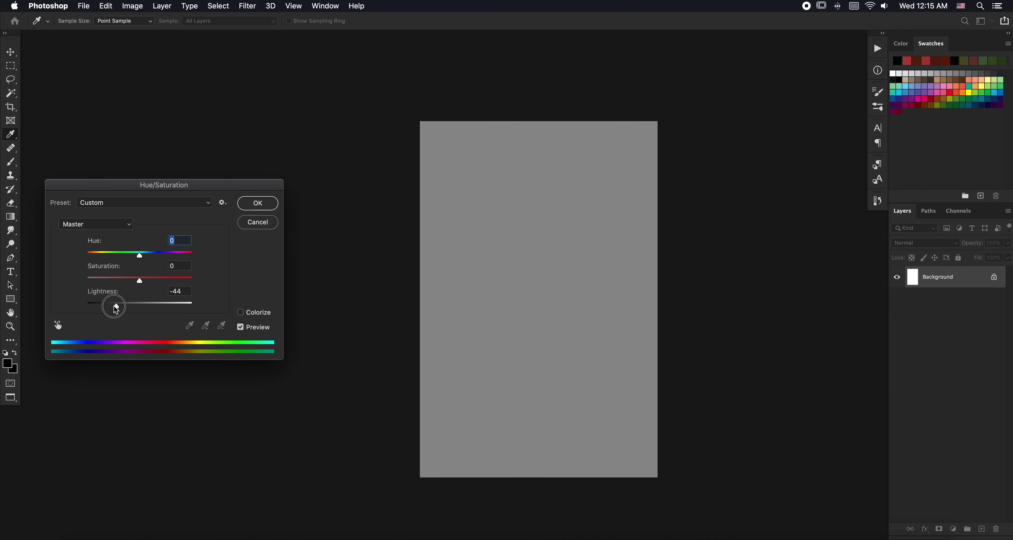
pyautogui.moveTo(211, 185); pyautogui.dragTo(273, 205)
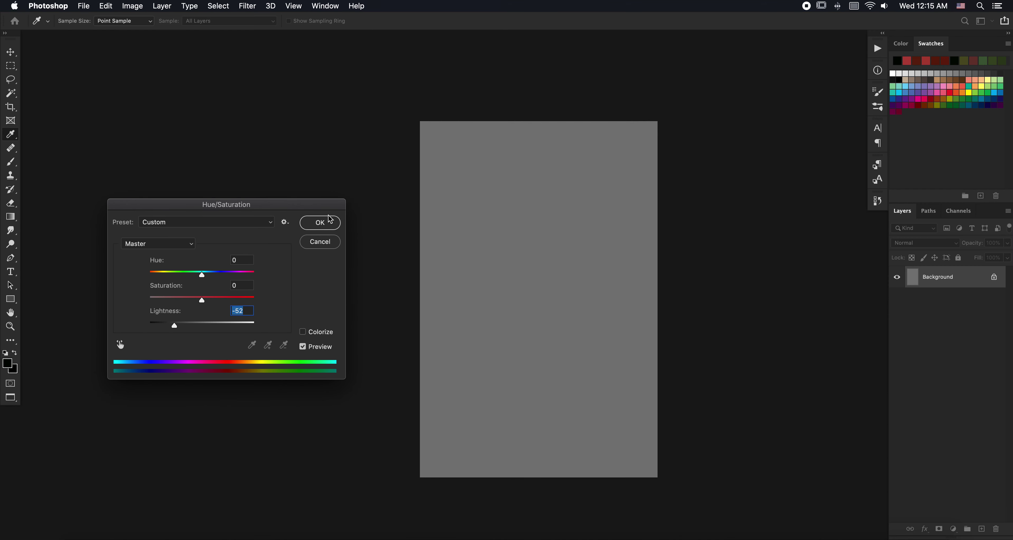
pyautogui.click(329, 222)
pyautogui.press('z')
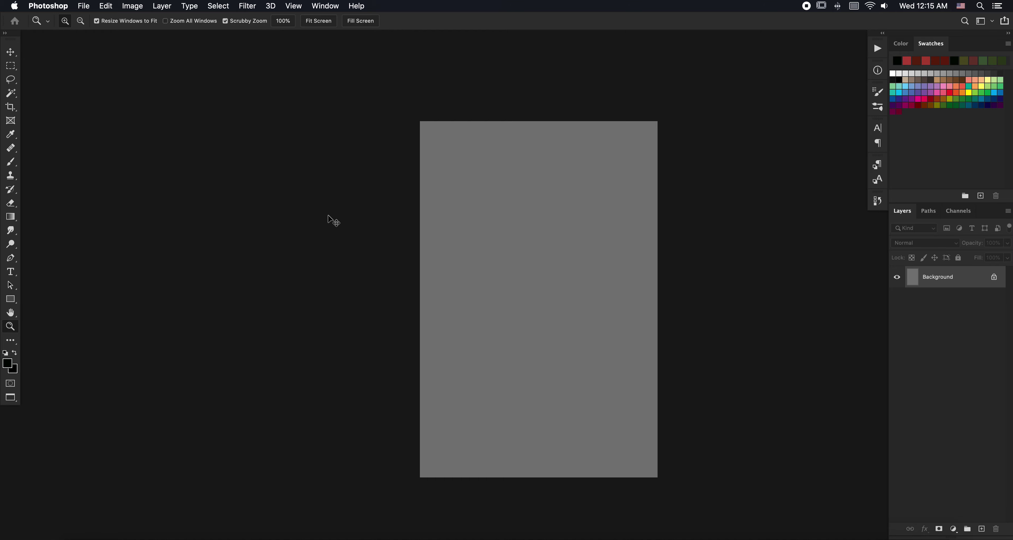
pyautogui.press('super+shift+n')
pyautogui.press('Return')
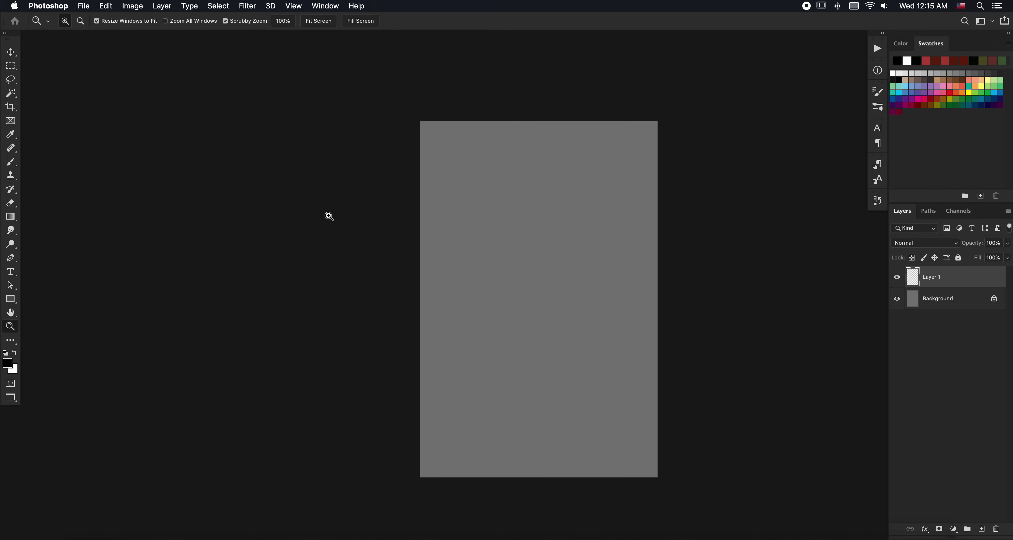
# Step: Pick a brush and scribble the first black curves and diagonals of the tall figure
pyautogui.press('b')
pyautogui.rightClick(552, 251)
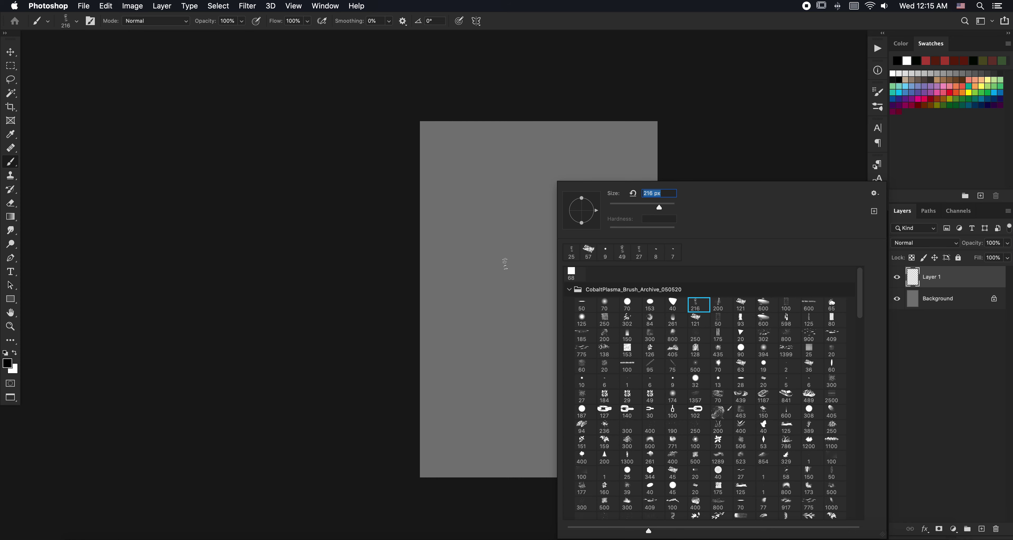
pyautogui.moveTo(496, 270)
pyautogui.mouseDown()
pyautogui.moveTo(606, 157)
pyautogui.moveTo(571, 212)
pyautogui.moveTo(576, 306)
pyautogui.mouseUp()
pyautogui.moveTo(568, 191)
pyautogui.mouseDown()
pyautogui.moveTo(563, 368)
pyautogui.moveTo(477, 343)
pyautogui.moveTo(548, 385)
pyautogui.mouseUp()
pyautogui.moveTo(516, 322); pyautogui.dragTo(462, 319)
pyautogui.moveTo(467, 338); pyautogui.dragTo(570, 204)
pyautogui.moveTo(471, 299); pyautogui.dragTo(566, 201)
pyautogui.moveTo(527, 236); pyautogui.dragTo(594, 220)
# Step: Add more looping black strokes to round out the hood's arcs and right side
pyautogui.moveTo(593, 200)
pyautogui.mouseDown()
pyautogui.moveTo(610, 242)
pyautogui.moveTo(475, 233)
pyautogui.moveTo(471, 299)
pyautogui.moveTo(488, 215)
pyautogui.moveTo(489, 265)
pyautogui.moveTo(587, 184)
pyautogui.mouseUp()
pyautogui.moveTo(587, 230)
pyautogui.mouseDown()
pyautogui.moveTo(602, 295)
pyautogui.moveTo(488, 370)
pyautogui.mouseUp()
pyautogui.moveTo(597, 267)
pyautogui.mouseDown()
pyautogui.moveTo(607, 338)
pyautogui.moveTo(546, 377)
pyautogui.mouseUp()
pyautogui.moveTo(491, 346)
pyautogui.mouseDown()
pyautogui.moveTo(528, 384)
pyautogui.moveTo(566, 391)
pyautogui.mouseUp()
pyautogui.moveTo(609, 260); pyautogui.dragTo(613, 310)
pyautogui.moveTo(478, 252); pyautogui.dragTo(566, 185)
pyautogui.moveTo(503, 193)
pyautogui.mouseDown()
pyautogui.moveTo(572, 157)
pyautogui.moveTo(594, 242)
pyautogui.moveTo(475, 330)
pyautogui.moveTo(561, 415)
pyautogui.moveTo(583, 274)
pyautogui.moveTo(556, 165)
pyautogui.moveTo(585, 192)
pyautogui.moveTo(529, 270)
pyautogui.mouseUp()
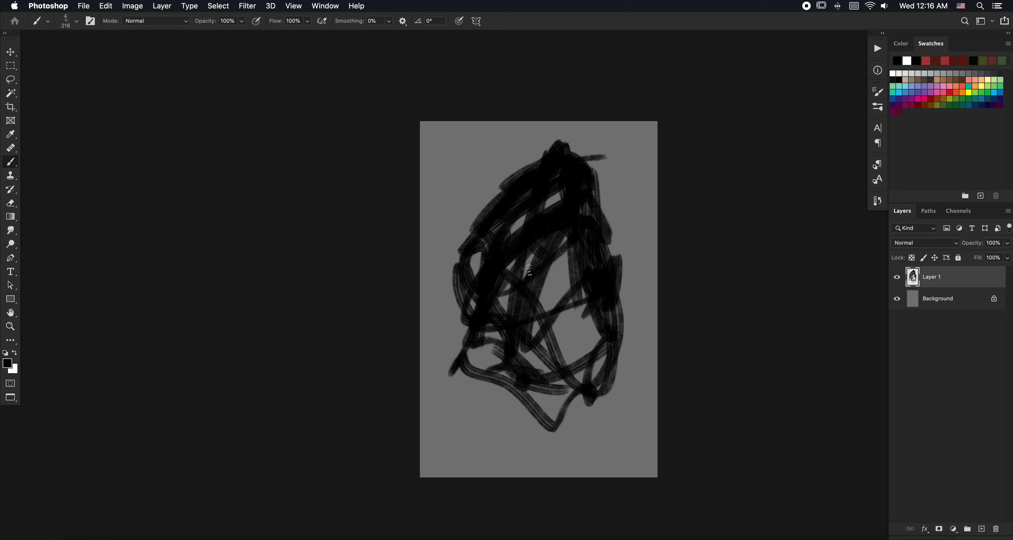
pyautogui.rightClick(560, 182)
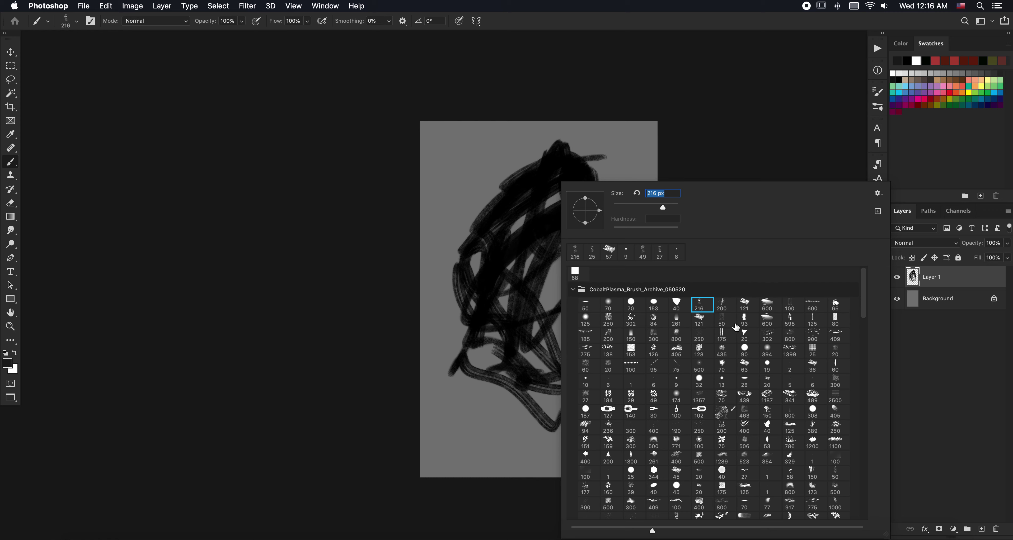
# Step: With the textured 600 brush, paint grainy dark strokes over the figure's top and upper interior
pyautogui.click(767, 306)
pyautogui.click(515, 177)
pyautogui.moveTo(531, 165)
pyautogui.mouseDown()
pyautogui.moveTo(605, 220)
pyautogui.moveTo(553, 180)
pyautogui.moveTo(527, 180)
pyautogui.moveTo(464, 319)
pyautogui.moveTo(488, 315)
pyautogui.moveTo(524, 345)
pyautogui.moveTo(617, 251)
pyautogui.moveTo(508, 342)
pyautogui.moveTo(458, 354)
pyautogui.moveTo(496, 392)
pyautogui.moveTo(558, 405)
pyautogui.moveTo(590, 353)
pyautogui.moveTo(511, 464)
pyautogui.moveTo(613, 440)
pyautogui.mouseUp()
pyautogui.keyDown('alt'); pyautogui.click(515, 237); pyautogui.keyUp('alt')
pyautogui.moveTo(492, 275)
pyautogui.mouseDown()
pyautogui.moveTo(550, 197)
pyautogui.moveTo(583, 269)
pyautogui.moveTo(484, 286)
pyautogui.moveTo(558, 279)
pyautogui.moveTo(511, 330)
pyautogui.moveTo(594, 317)
pyautogui.moveTo(487, 354)
pyautogui.moveTo(476, 283)
pyautogui.moveTo(597, 440)
pyautogui.moveTo(551, 361)
pyautogui.mouseUp()
# Step: Paint sampled dark grey along the hood's sides and fill the face opening with black
pyautogui.keyDown('alt'); pyautogui.click(488, 251); pyautogui.keyUp('alt')
pyautogui.moveTo(484, 253)
pyautogui.mouseDown()
pyautogui.moveTo(474, 266)
pyautogui.moveTo(490, 400)
pyautogui.mouseUp()
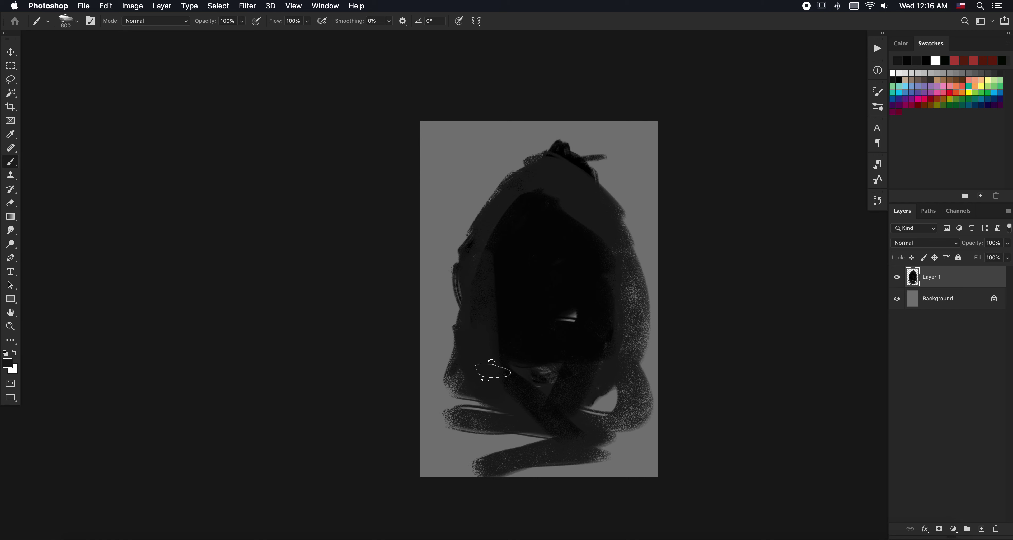
pyautogui.moveTo(542, 419)
pyautogui.mouseDown()
pyautogui.moveTo(615, 252)
pyautogui.moveTo(597, 203)
pyautogui.moveTo(598, 397)
pyautogui.mouseUp()
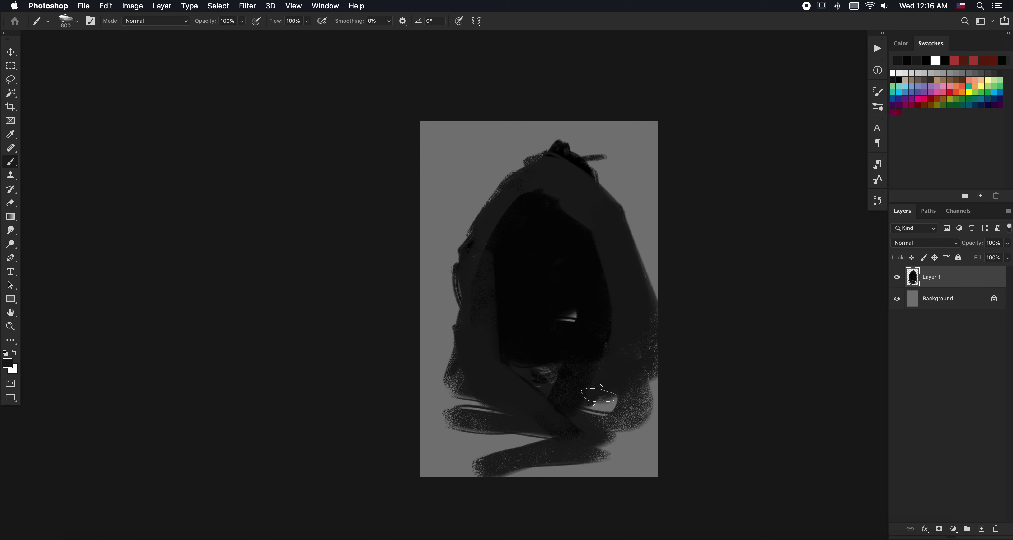
pyautogui.rightClick(583, 311)
pyautogui.keyDown('alt'); pyautogui.click(579, 314); pyautogui.keyUp('alt')
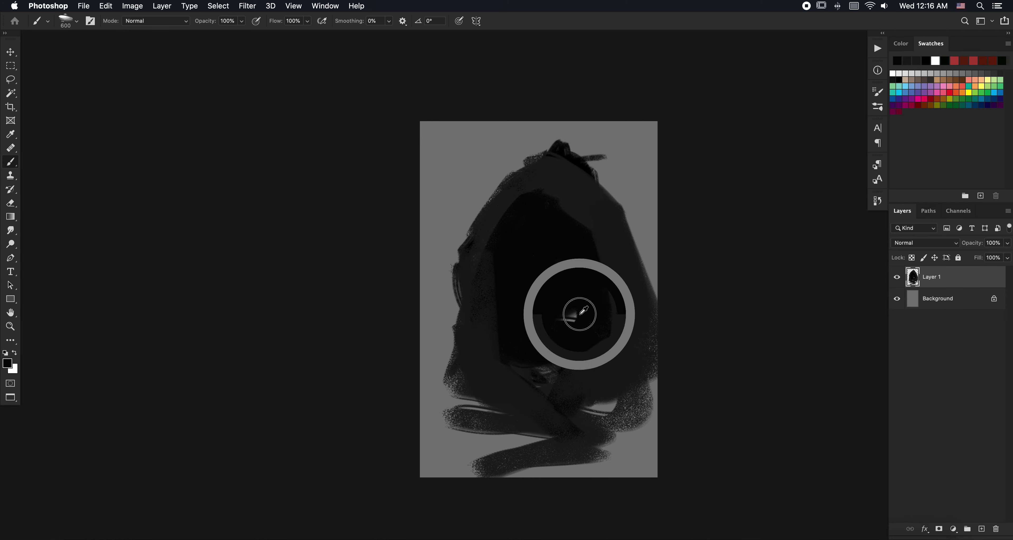
pyautogui.moveTo(577, 305); pyautogui.dragTo(528, 375)
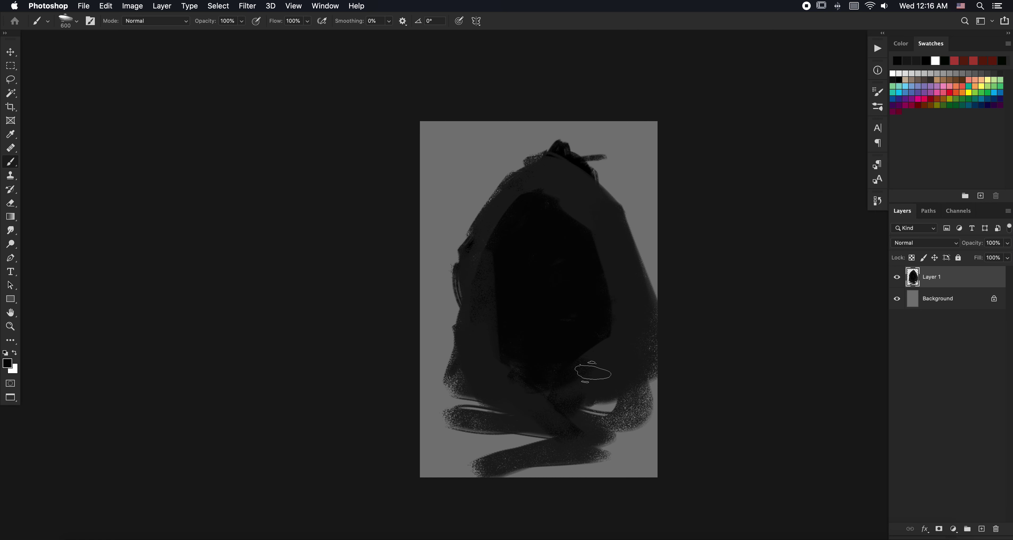
pyautogui.keyDown('alt'); pyautogui.click(586, 370); pyautogui.keyUp('alt')
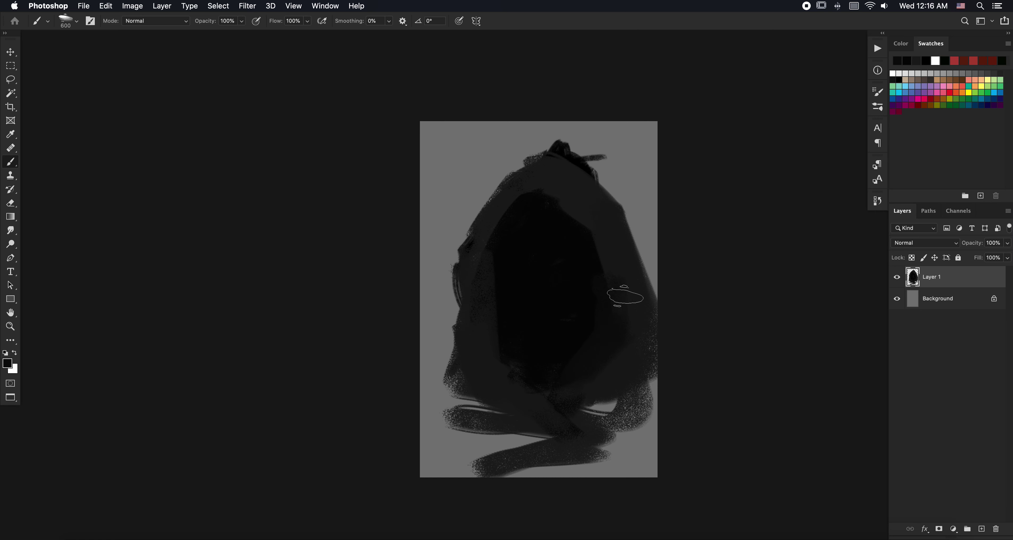
pyautogui.press('super+t')
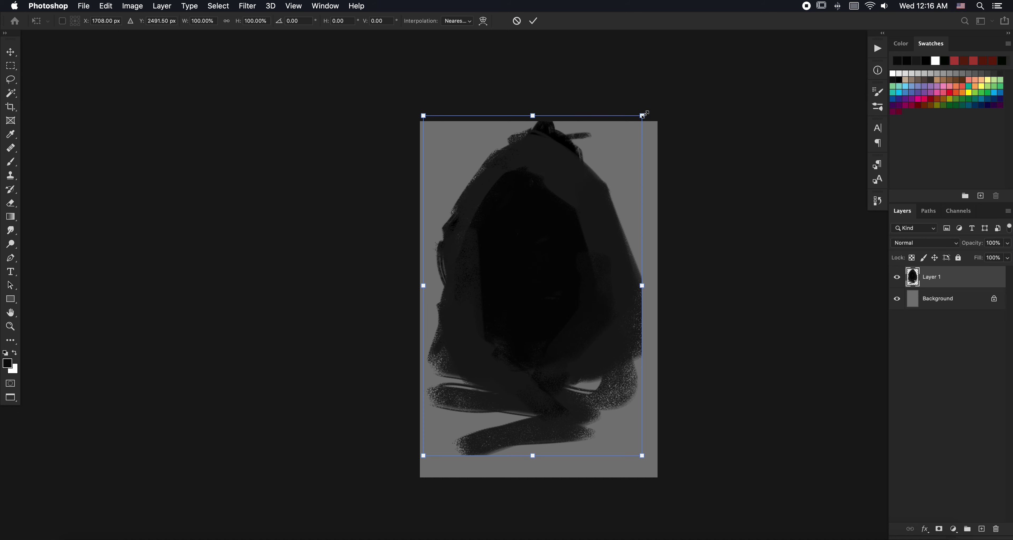
# Step: Scale the figure to about 86%, shift it up-right, and add a new Layer 2
pyautogui.moveTo(655, 114); pyautogui.dragTo(611, 162)
pyautogui.moveTo(585, 252); pyautogui.dragTo(601, 243)
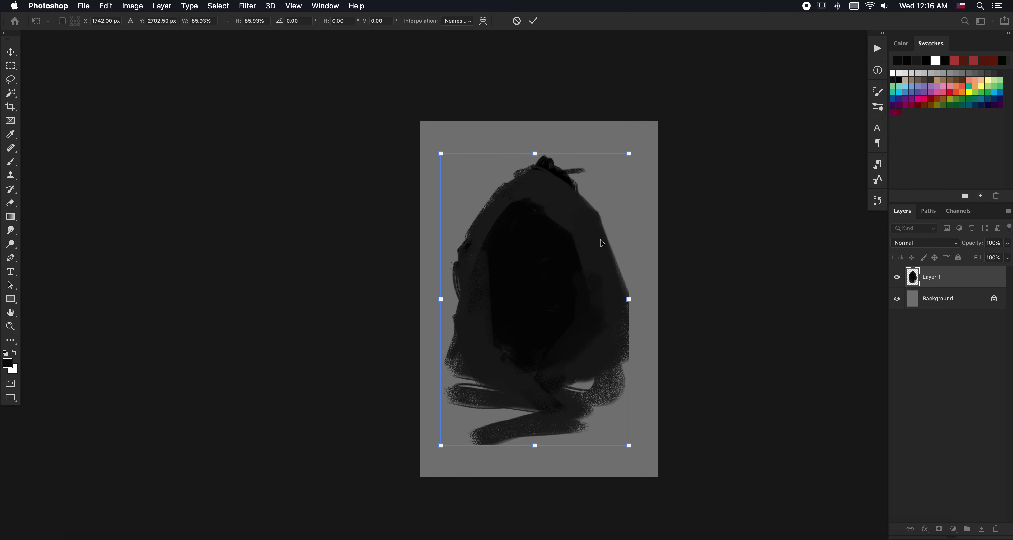
pyautogui.press('Return')
pyautogui.press('b')
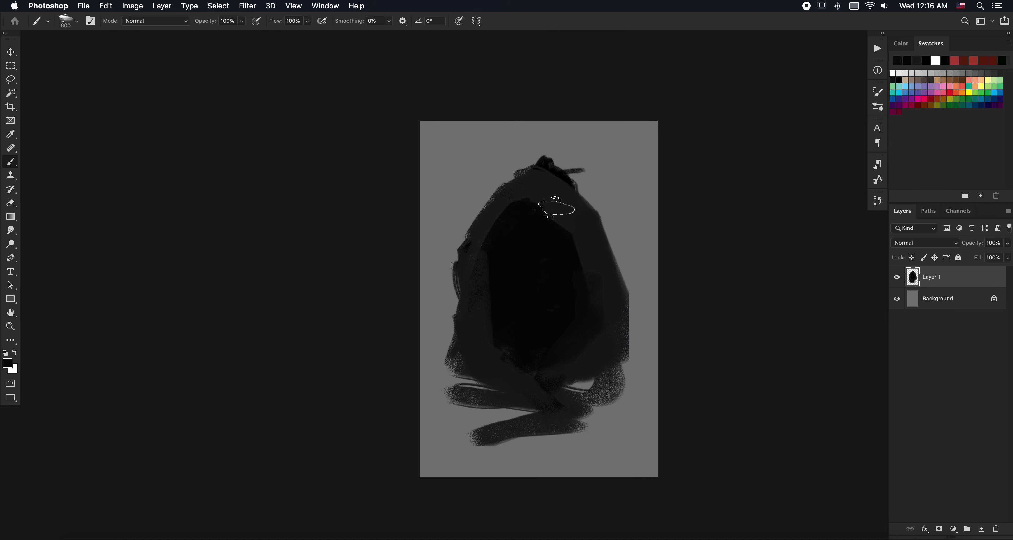
pyautogui.press('super+shift+n')
pyautogui.press('Return')
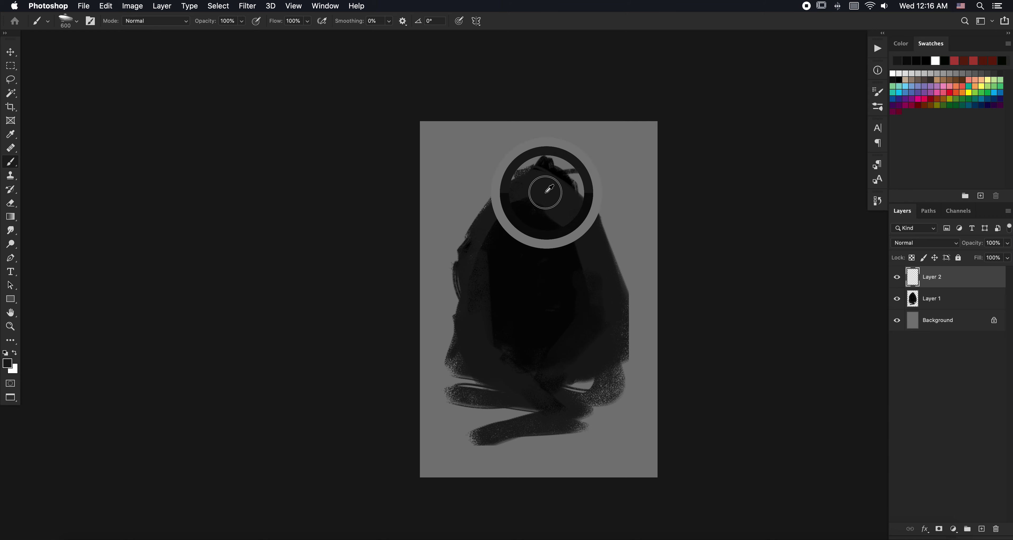
# Step: On Layer 2, widen the hood's top and right edges and extend the black face opening
pyautogui.moveTo(586, 279)
pyautogui.mouseDown()
pyautogui.moveTo(573, 286)
pyautogui.moveTo(595, 328)
pyautogui.moveTo(545, 235)
pyautogui.mouseUp()
pyautogui.moveTo(473, 207); pyautogui.dragTo(570, 158)
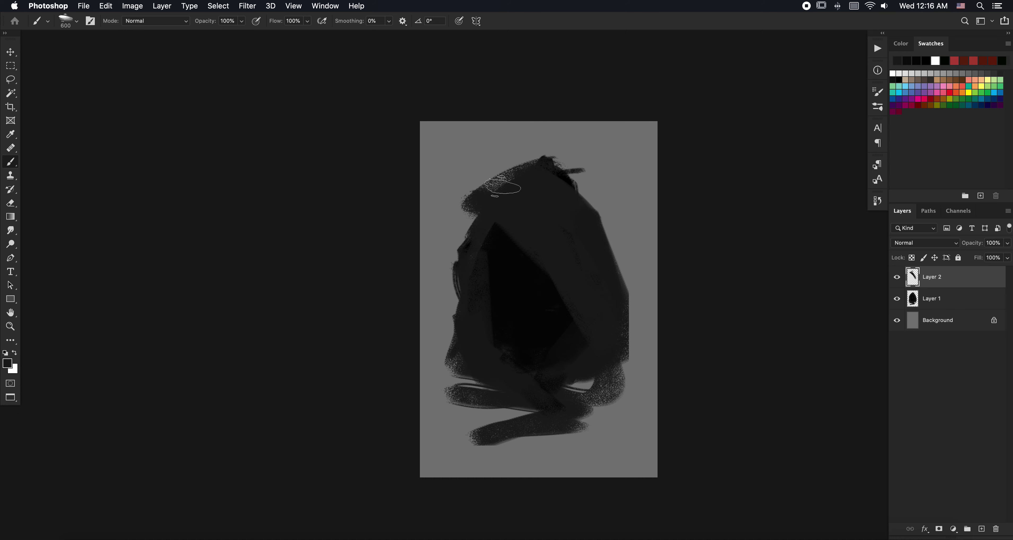
pyautogui.moveTo(499, 186)
pyautogui.mouseDown()
pyautogui.moveTo(588, 159)
pyautogui.moveTo(582, 196)
pyautogui.moveTo(613, 215)
pyautogui.moveTo(637, 260)
pyautogui.moveTo(640, 346)
pyautogui.moveTo(629, 377)
pyautogui.mouseUp()
pyautogui.moveTo(484, 214)
pyautogui.mouseDown()
pyautogui.moveTo(442, 222)
pyautogui.moveTo(463, 250)
pyautogui.moveTo(512, 265)
pyautogui.moveTo(484, 224)
pyautogui.mouseUp()
pyautogui.keyDown('alt'); pyautogui.click(505, 245); pyautogui.keyUp('alt')
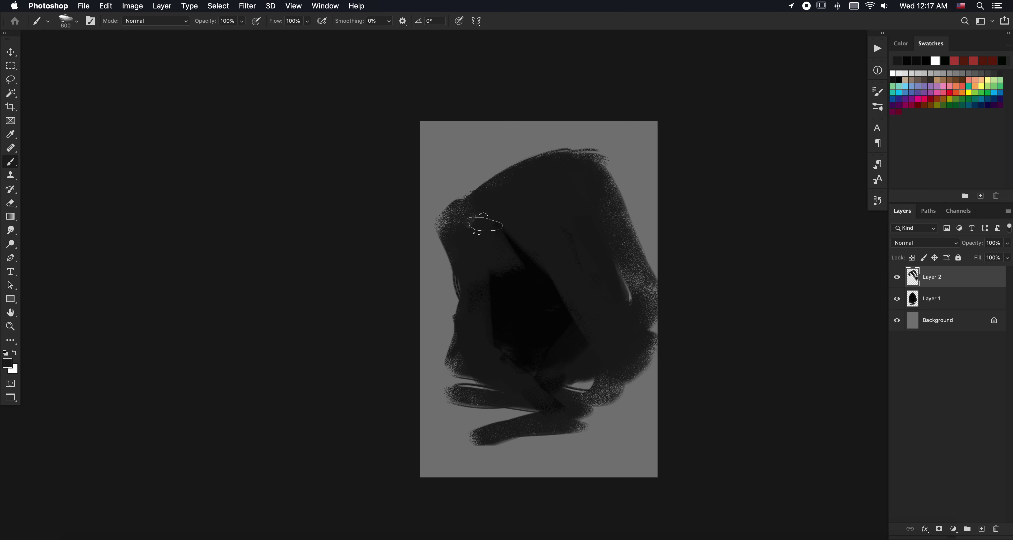
pyautogui.keyDown('alt'); pyautogui.click(524, 282); pyautogui.keyUp('alt')
pyautogui.moveTo(515, 268)
pyautogui.mouseDown()
pyautogui.moveTo(485, 280)
pyautogui.moveTo(492, 388)
pyautogui.moveTo(592, 395)
pyautogui.moveTo(503, 456)
pyautogui.mouseUp()
# Step: Paint dark folds along the figure's bottom and lighter grey across the hood's top
pyautogui.moveTo(503, 442); pyautogui.dragTo(633, 433)
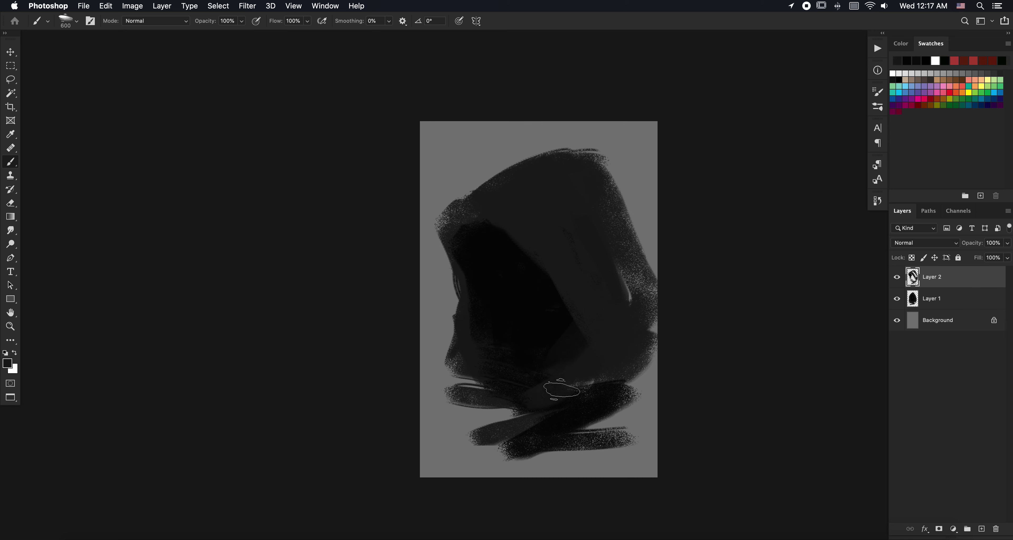
pyautogui.moveTo(561, 390)
pyautogui.mouseDown()
pyautogui.moveTo(644, 378)
pyautogui.moveTo(523, 456)
pyautogui.moveTo(452, 397)
pyautogui.moveTo(457, 385)
pyautogui.moveTo(523, 464)
pyautogui.moveTo(652, 354)
pyautogui.moveTo(665, 310)
pyautogui.moveTo(569, 192)
pyautogui.mouseUp()
pyautogui.keyDown('alt'); pyautogui.click(615, 219); pyautogui.keyUp('alt')
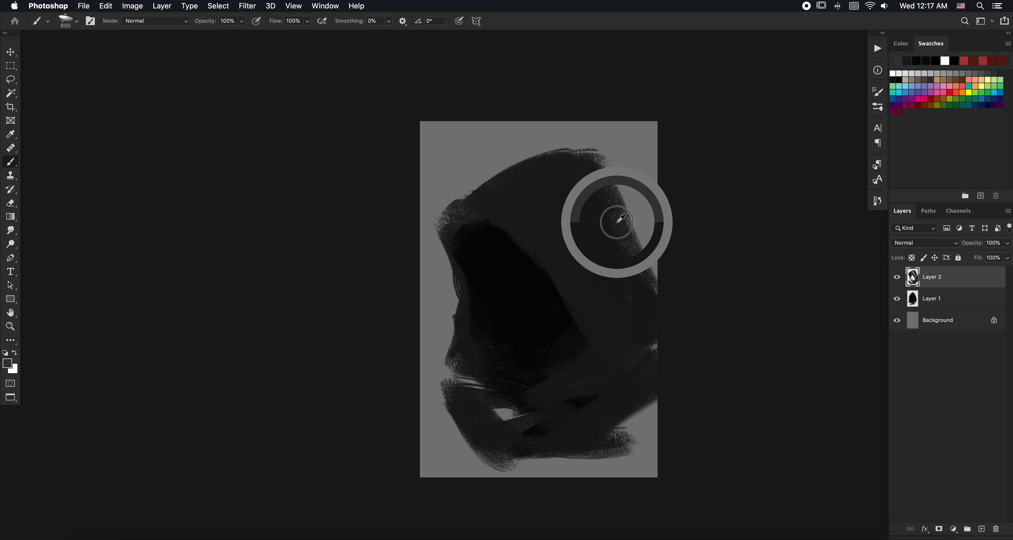
pyautogui.keyDown('alt'); pyautogui.click(614, 195); pyautogui.keyUp('alt')
pyautogui.moveTo(609, 192)
pyautogui.mouseDown()
pyautogui.moveTo(507, 201)
pyautogui.moveTo(566, 213)
pyautogui.mouseUp()
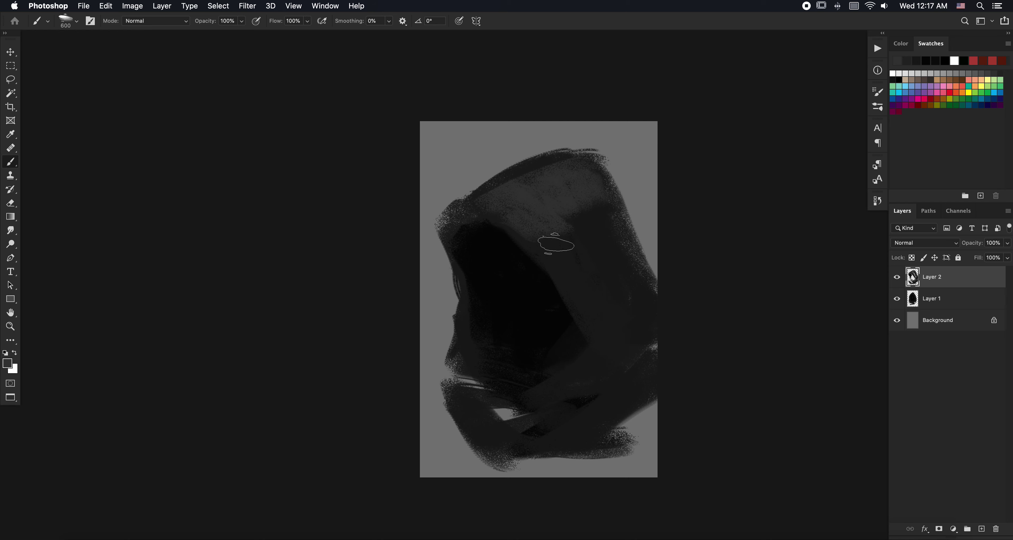
# Step: Switch to the 216 brush at 444 px and paint lighter grey strokes over the hood's top
pyautogui.rightClick(628, 252)
pyautogui.click(738, 305)
pyautogui.moveTo(705, 208); pyautogui.dragTo(710, 208)
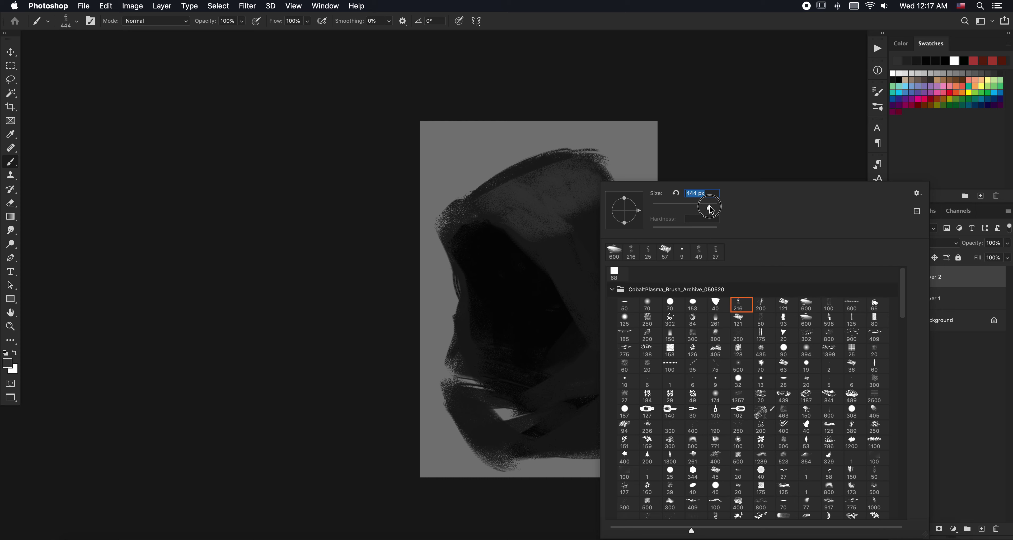
pyautogui.press('Return')
pyautogui.moveTo(576, 289)
pyautogui.mouseDown()
pyautogui.moveTo(587, 204)
pyautogui.moveTo(606, 238)
pyautogui.moveTo(556, 274)
pyautogui.moveTo(601, 287)
pyautogui.moveTo(645, 336)
pyautogui.mouseUp()
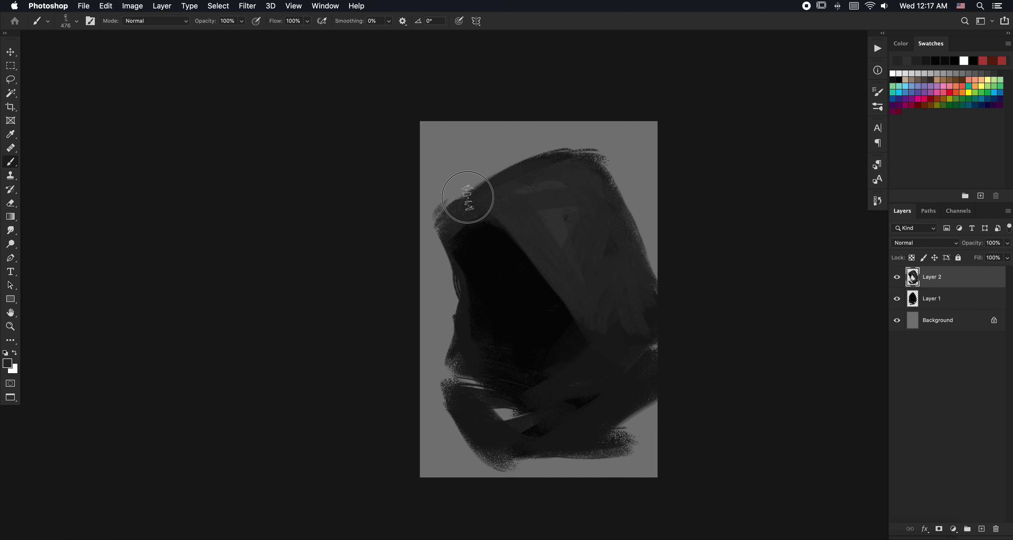
pyautogui.moveTo(436, 236); pyautogui.dragTo(586, 174)
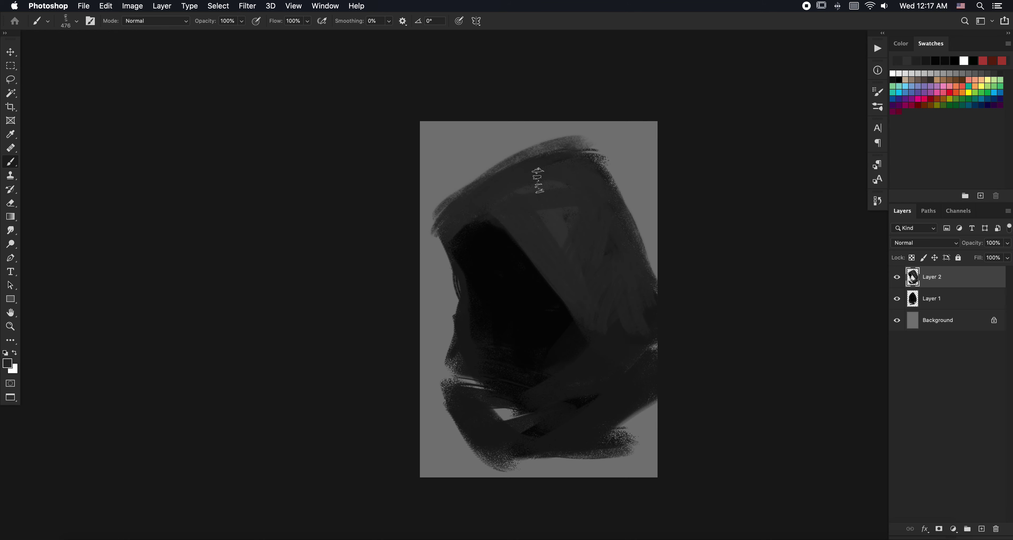
# Step: Streak sampled lighter greys across the upper hood, inner edge and lower hood
pyautogui.keyDown('alt'); pyautogui.click(565, 140); pyautogui.keyUp('alt')
pyautogui.keyDown('alt'); pyautogui.click(527, 163); pyautogui.keyUp('alt')
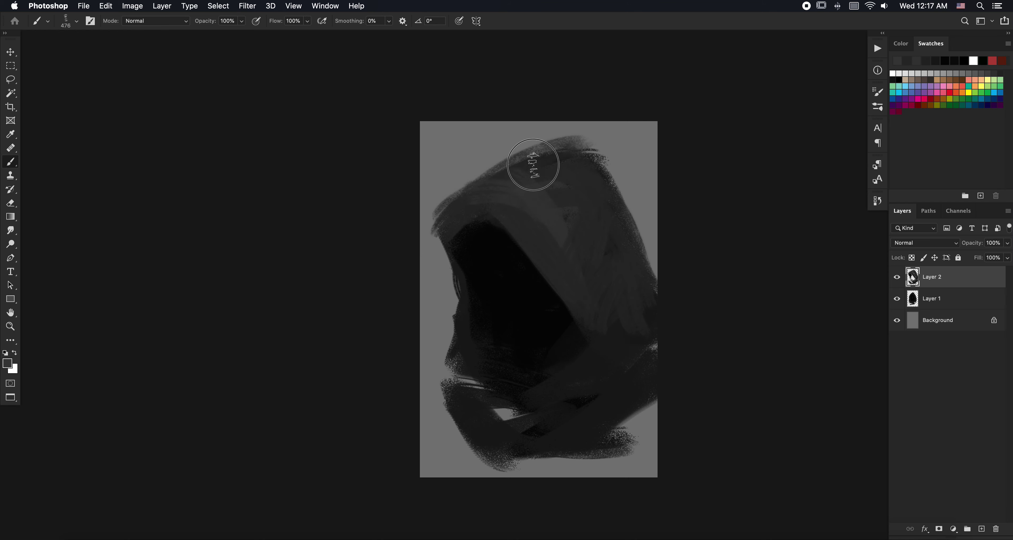
pyautogui.moveTo(536, 198); pyautogui.dragTo(602, 196)
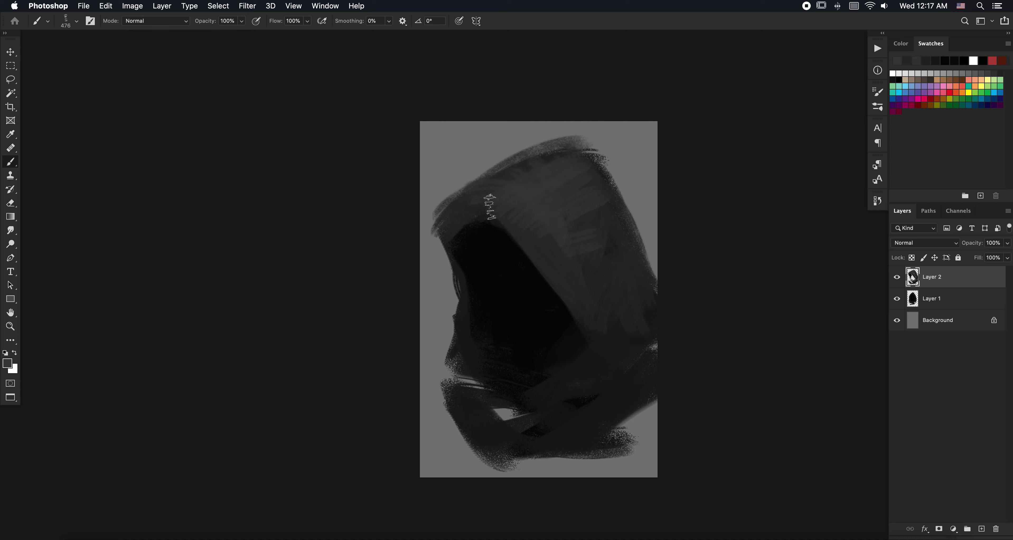
pyautogui.moveTo(490, 206); pyautogui.dragTo(528, 238)
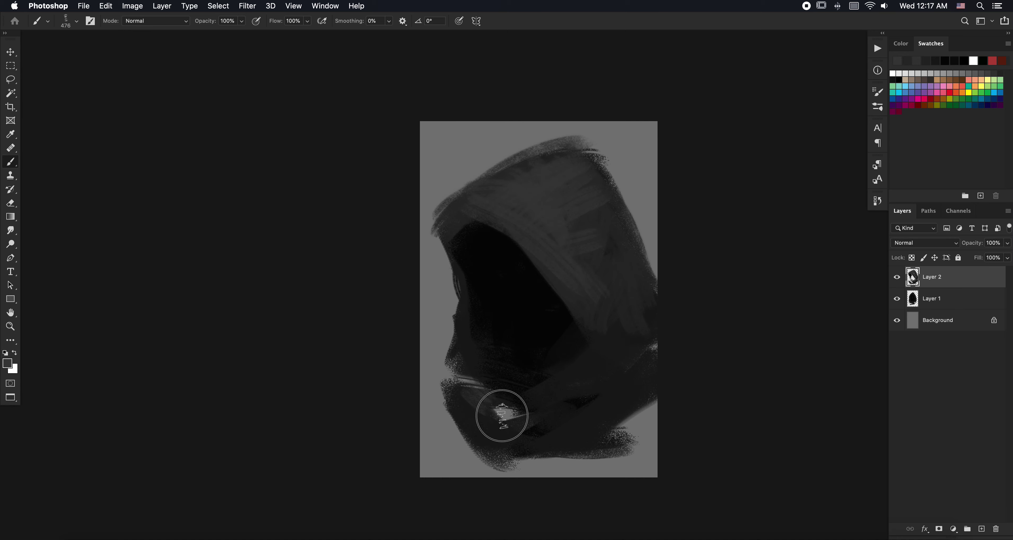
pyautogui.moveTo(527, 395)
pyautogui.mouseDown()
pyautogui.moveTo(491, 437)
pyautogui.moveTo(578, 402)
pyautogui.mouseUp()
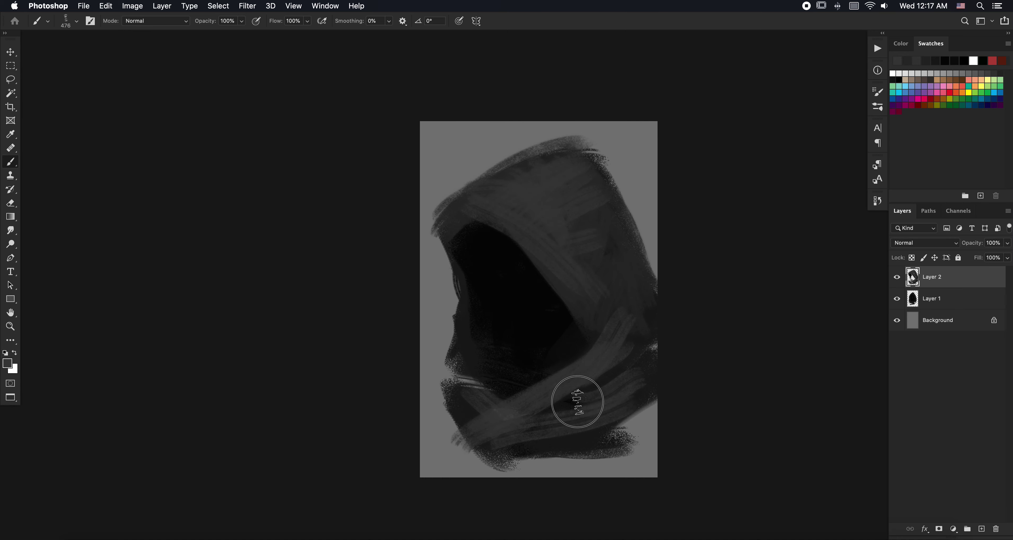
# Step: Darken the inner hood around the face with sampled dark tones, covering the lighter strokes
pyautogui.moveTo(460, 319); pyautogui.dragTo(484, 344)
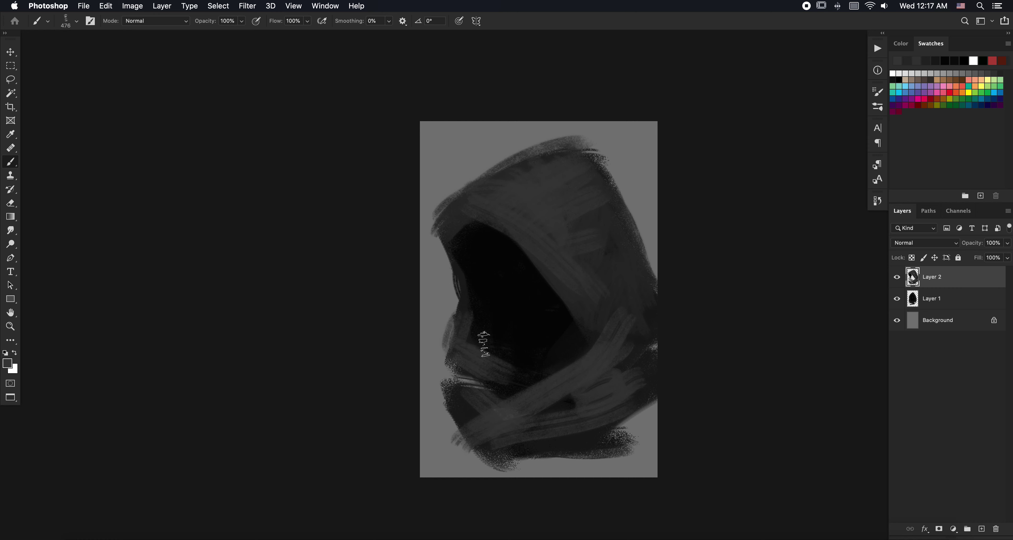
pyautogui.keyDown('alt'); pyautogui.click(467, 259); pyautogui.keyUp('alt')
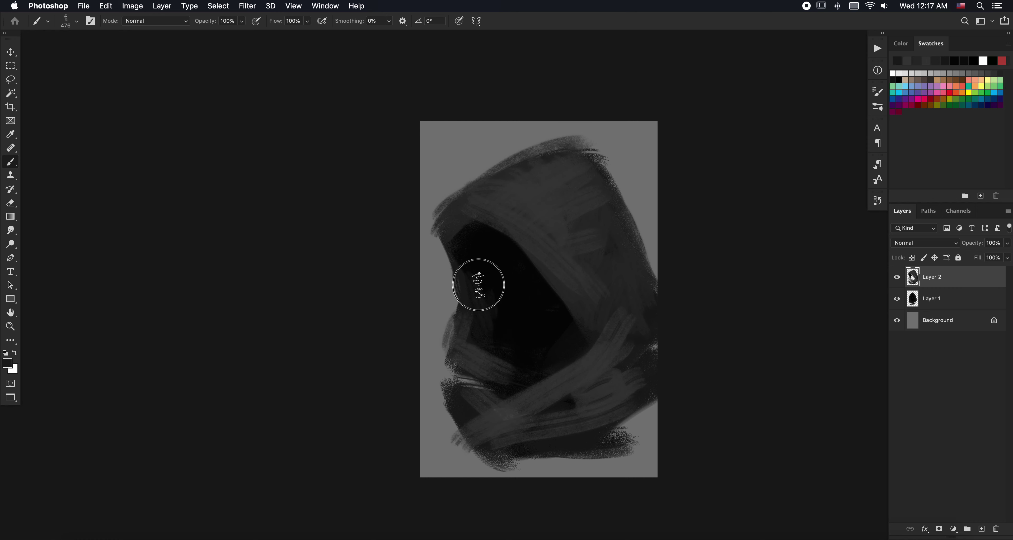
pyautogui.keyDown('alt'); pyautogui.click(482, 267); pyautogui.keyUp('alt')
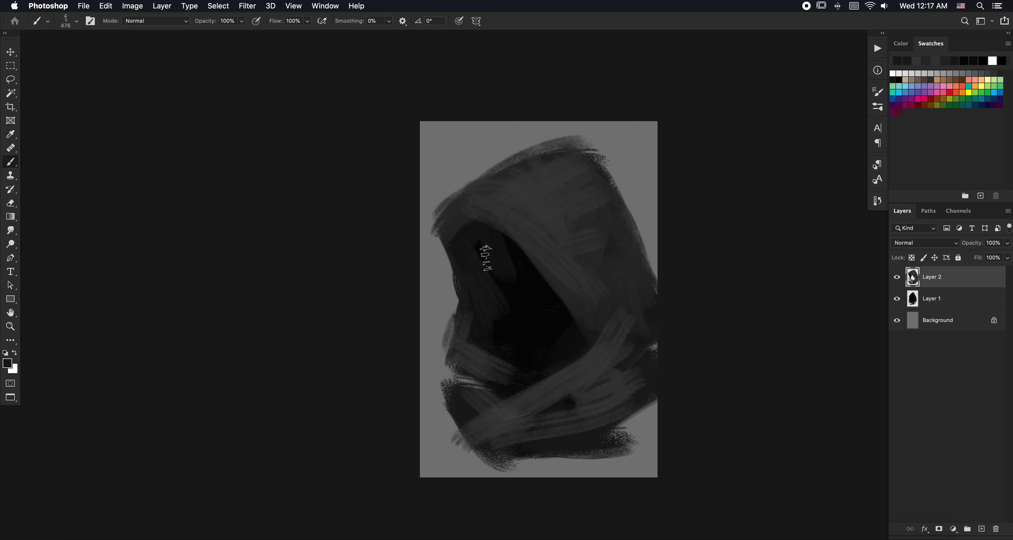
pyautogui.moveTo(478, 226)
pyautogui.mouseDown()
pyautogui.moveTo(507, 251)
pyautogui.moveTo(520, 334)
pyautogui.moveTo(572, 339)
pyautogui.mouseUp()
pyautogui.keyDown('alt'); pyautogui.click(521, 269); pyautogui.keyUp('alt')
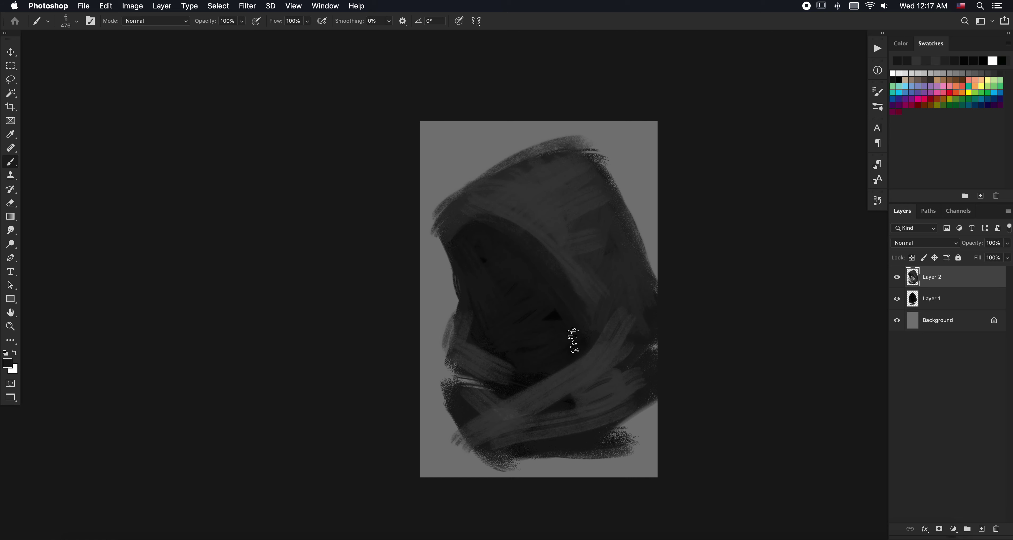
pyautogui.keyDown('alt'); pyautogui.click(577, 346); pyautogui.keyUp('alt')
pyautogui.moveTo(546, 293); pyautogui.dragTo(533, 335)
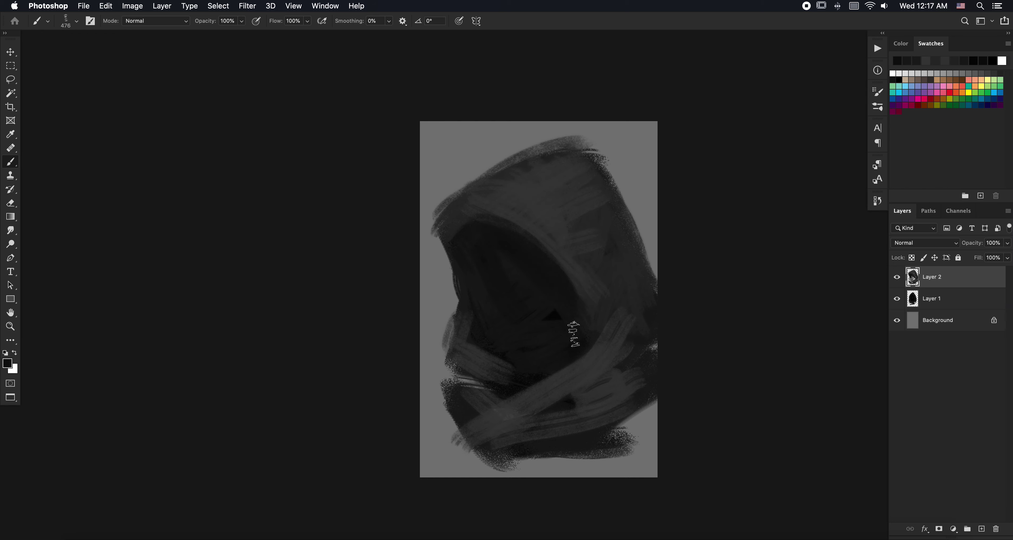
pyautogui.keyDown('alt'); pyautogui.click(534, 381); pyautogui.keyUp('alt')
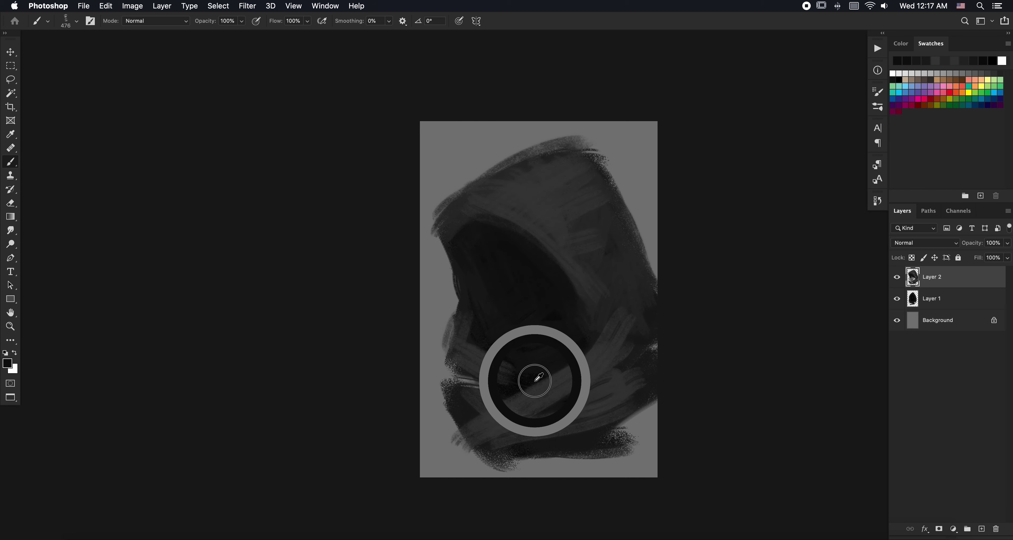
pyautogui.moveTo(546, 285); pyautogui.dragTo(523, 249)
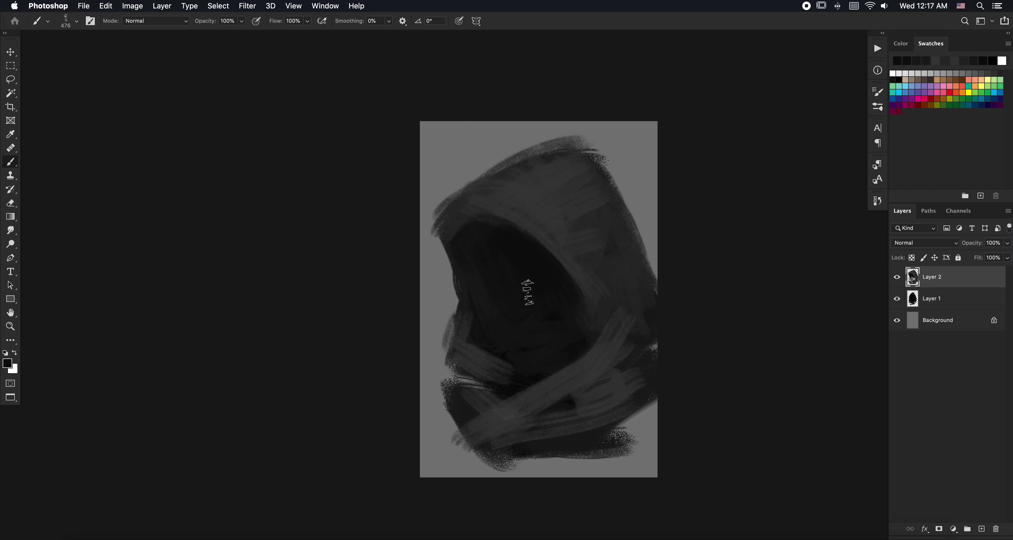
pyautogui.moveTo(534, 290); pyautogui.dragTo(502, 283)
pyautogui.moveTo(510, 345); pyautogui.dragTo(531, 355)
# Step: Add lighter folds on the hood's right and extend dark fabric across the canvas bottom
pyautogui.keyDown('alt'); pyautogui.click(511, 381); pyautogui.keyUp('alt')
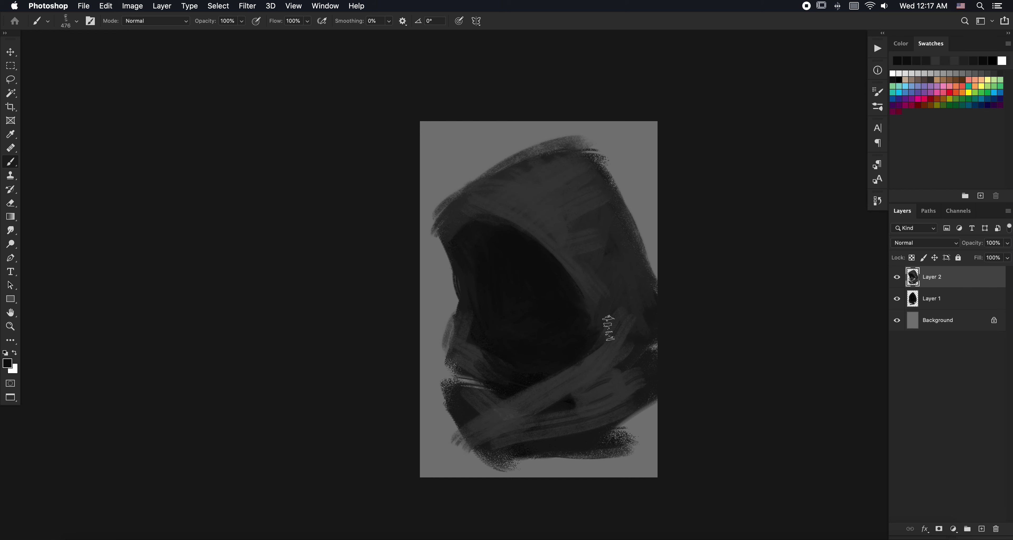
pyautogui.moveTo(597, 339); pyautogui.dragTo(579, 402)
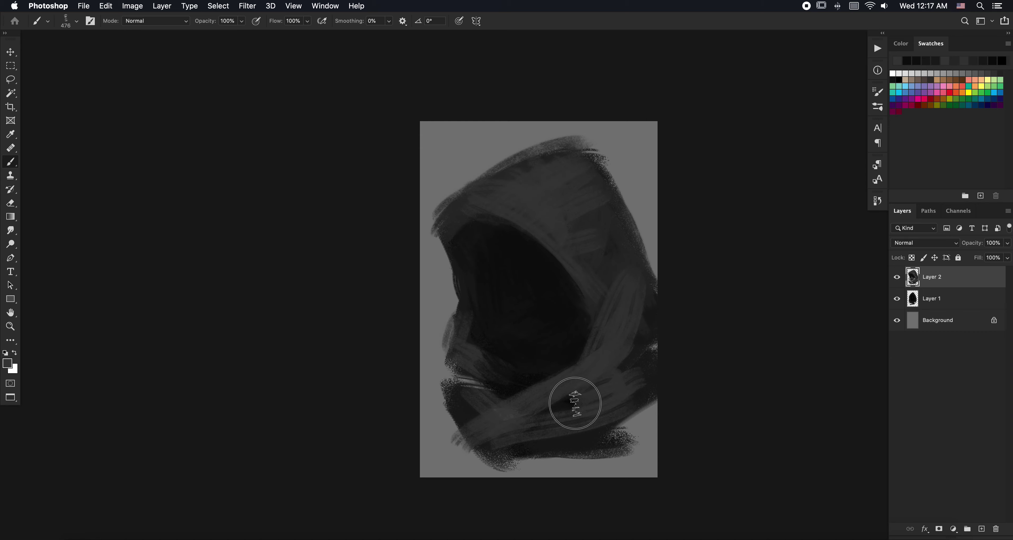
pyautogui.moveTo(592, 444); pyautogui.dragTo(451, 479)
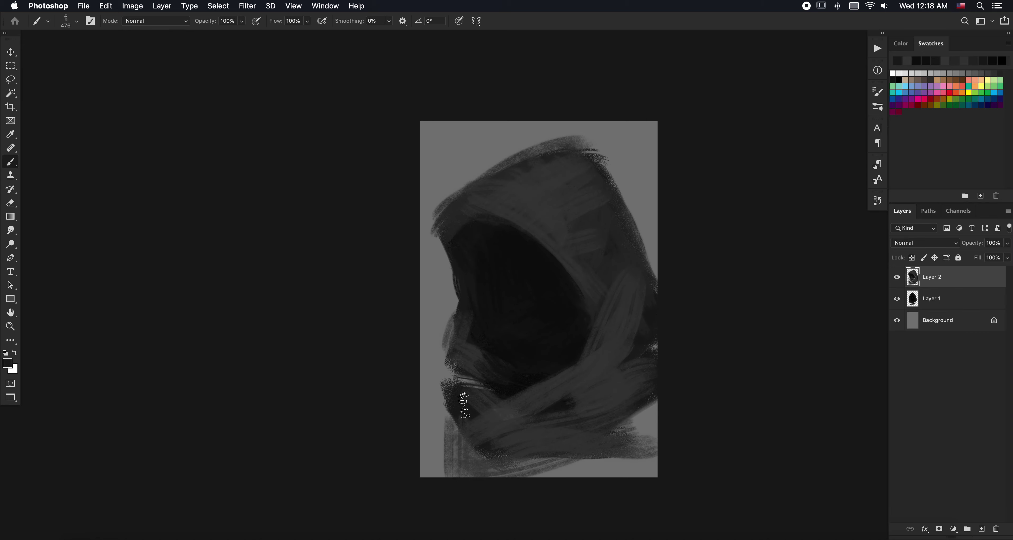
pyautogui.moveTo(461, 407)
pyautogui.mouseDown()
pyautogui.moveTo(452, 462)
pyautogui.moveTo(515, 473)
pyautogui.moveTo(623, 418)
pyautogui.moveTo(574, 463)
pyautogui.moveTo(665, 363)
pyautogui.mouseUp()
# Step: Flip the hood painting horizontally with Free Transform
pyautogui.hotkey('ctrl', 't')
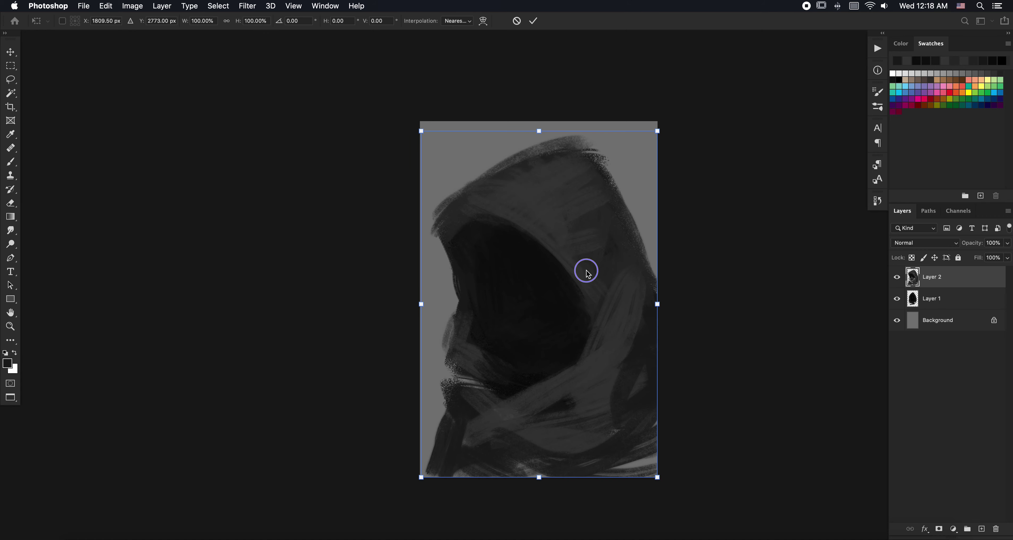
pyautogui.rightClick(587, 271)
pyautogui.click(634, 450)
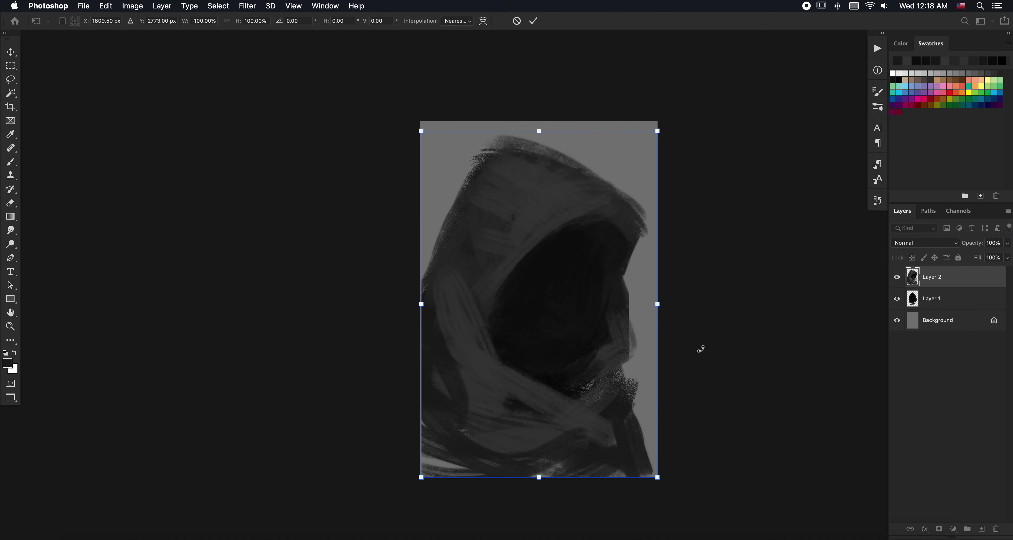
pyautogui.press('Return')
# Step: Add a new Layer 3 and paint faint face details inside the dark opening
pyautogui.hotkey('ctrl', 'shift', 'n')
pyautogui.press('Return')
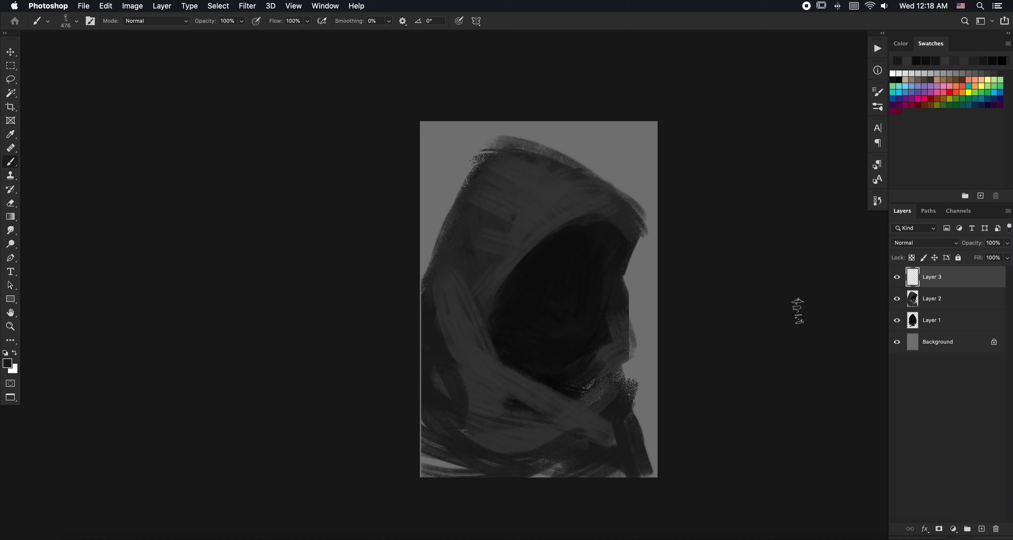
pyautogui.rightClick(623, 275)
pyautogui.press('Return')
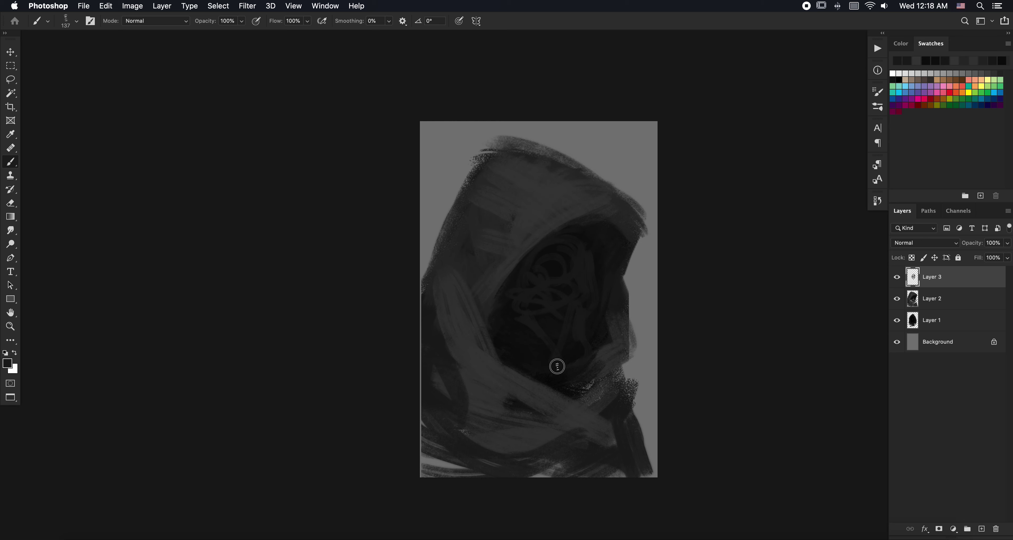
pyautogui.keyDown('alt'); pyautogui.click(581, 274); pyautogui.keyUp('alt')
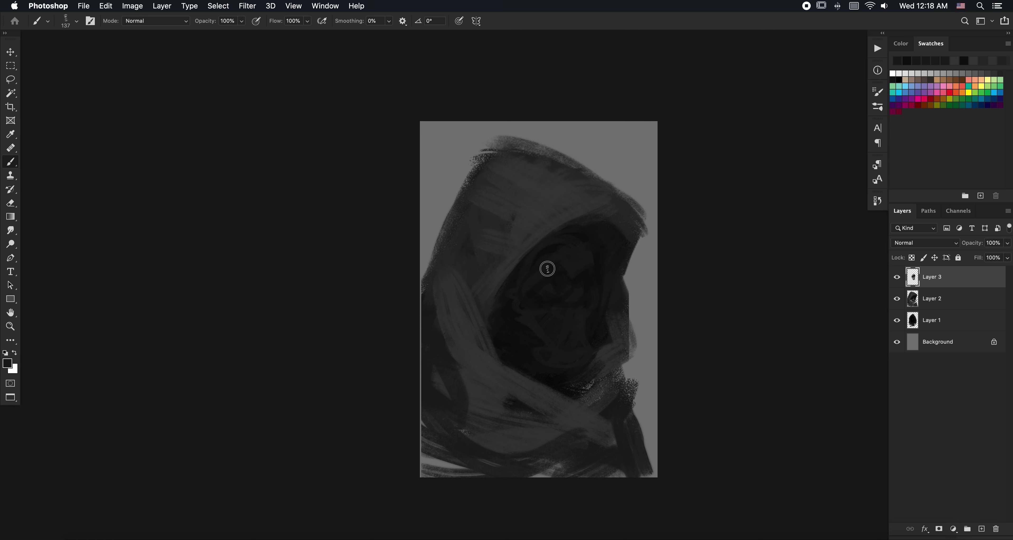
pyautogui.click(579, 278)
pyautogui.click(577, 266)
# Step: Soften the face details on Layer 3 with a 284 px eraser and the Smudge tool
pyautogui.press('e')
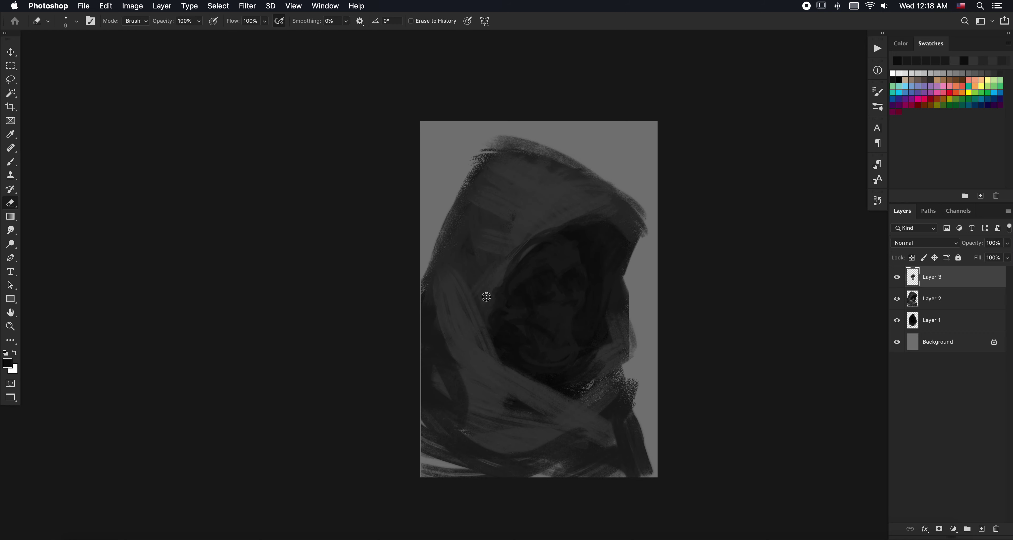
pyautogui.rightClick(556, 235)
pyautogui.press('Return')
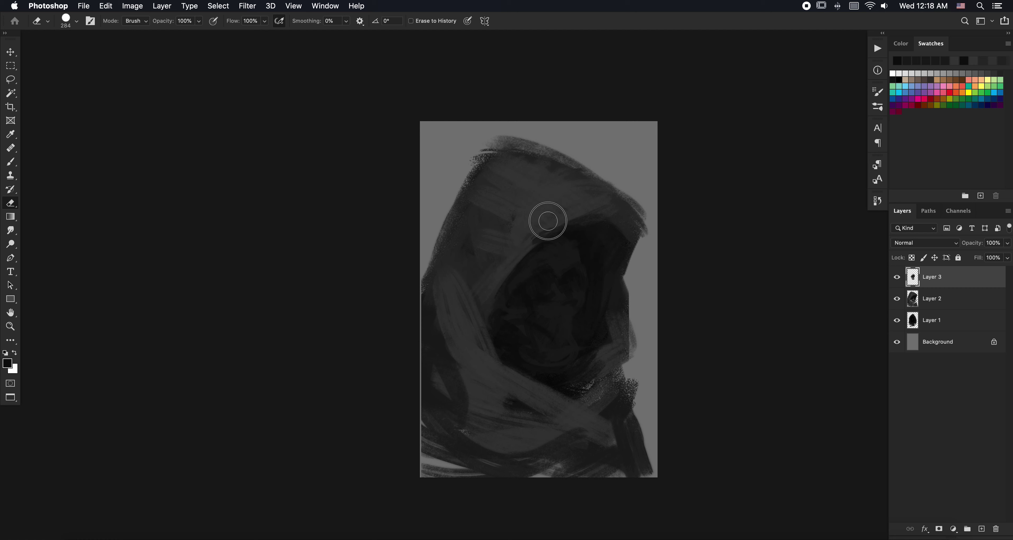
pyautogui.press('r')
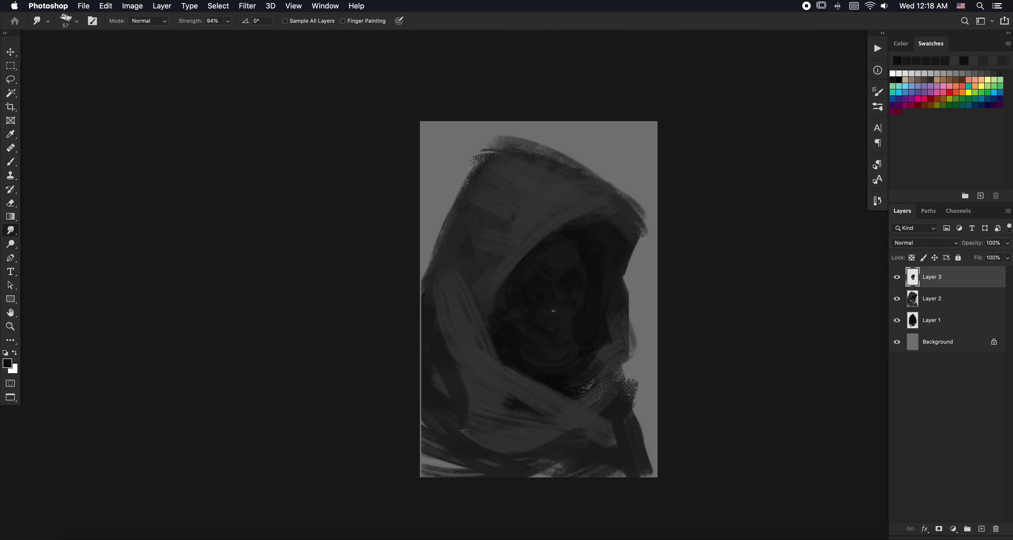
pyautogui.press('b')
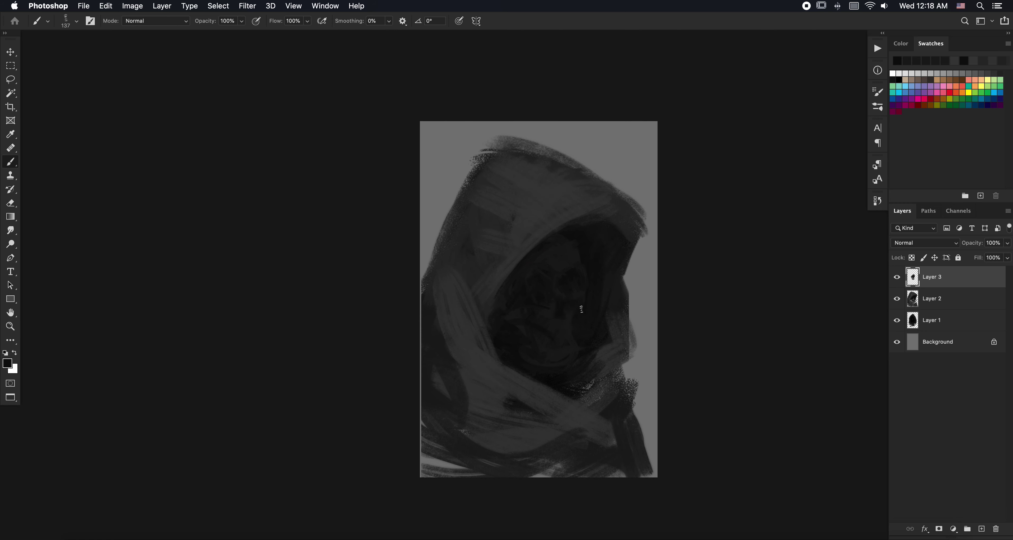
pyautogui.hotkey('ctrl', 't')
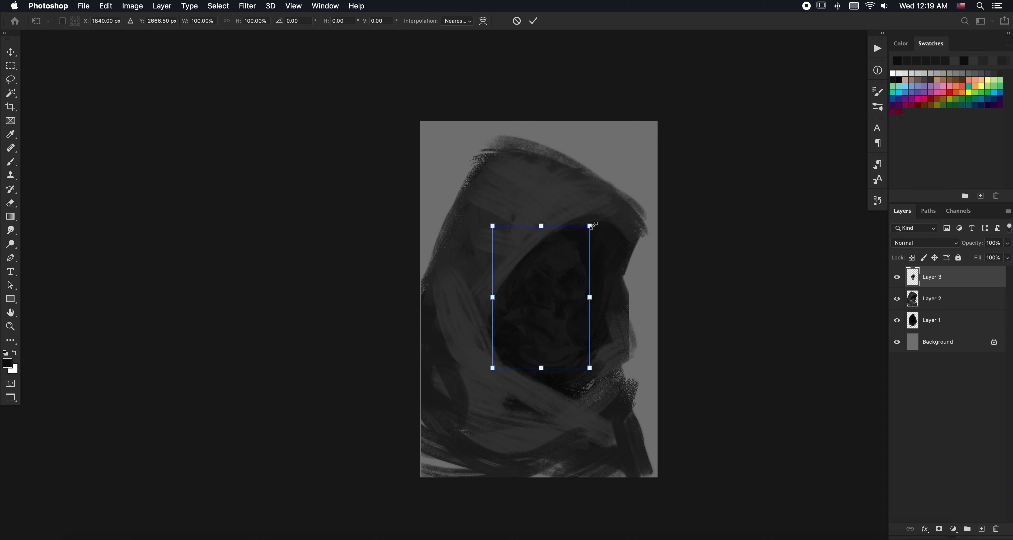
# Step: Enlarge the skull face on Layer 3 to about 108% by 110% to fill the opening
pyautogui.moveTo(589, 226); pyautogui.dragTo(598, 211)
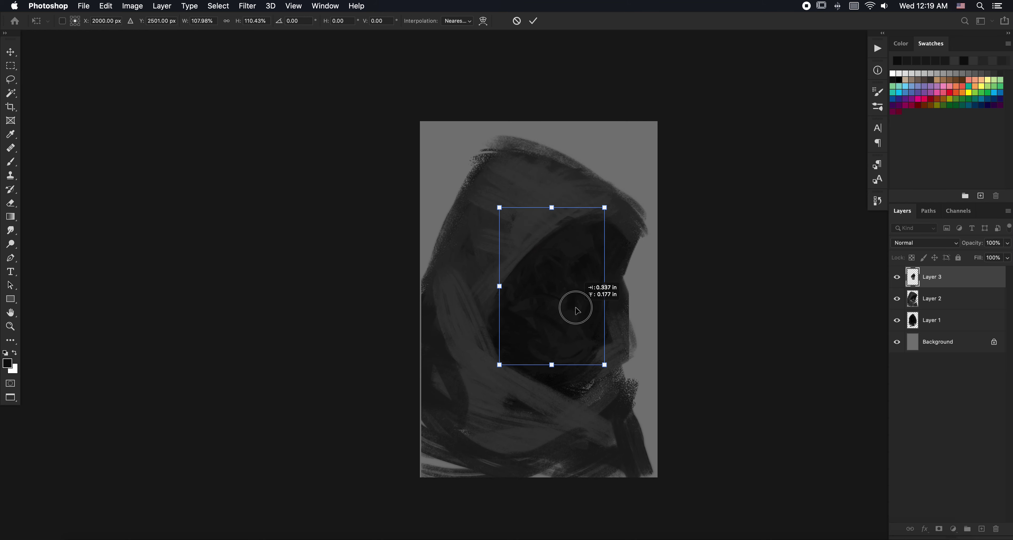
pyautogui.moveTo(572, 305); pyautogui.dragTo(575, 311)
pyautogui.press('Return')
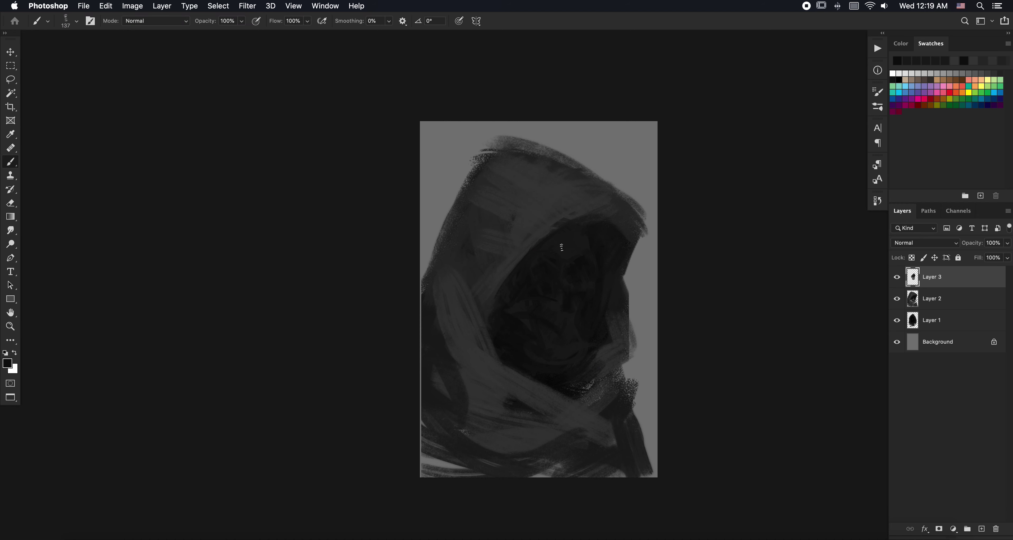
# Step: Sample dark tones from the face to touch up its shadows
pyautogui.keyDown('alt'); pyautogui.click(553, 276); pyautogui.keyUp('alt')
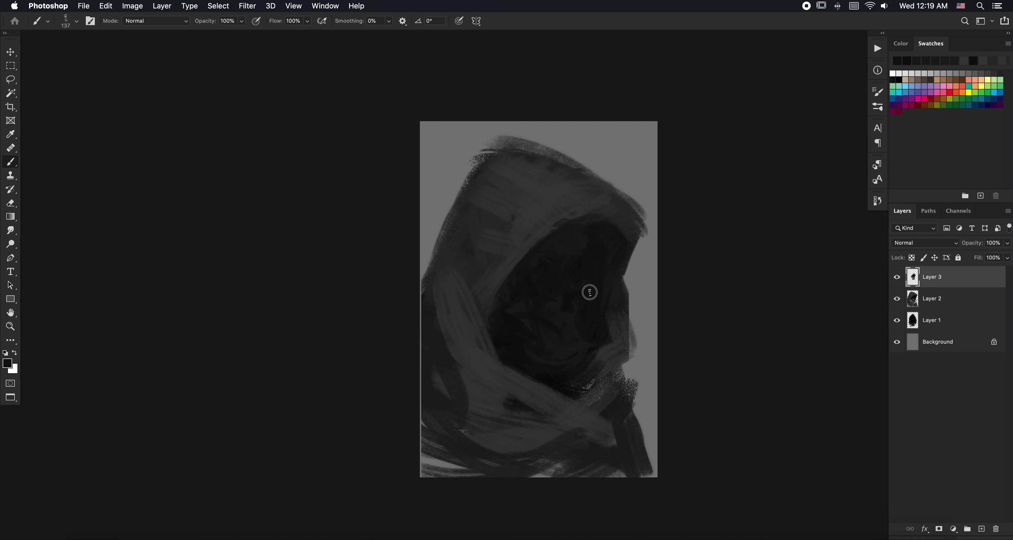
pyautogui.keyDown('alt'); pyautogui.click(581, 246); pyautogui.keyUp('alt')
pyautogui.keyDown('alt'); pyautogui.click(571, 270); pyautogui.keyUp('alt')
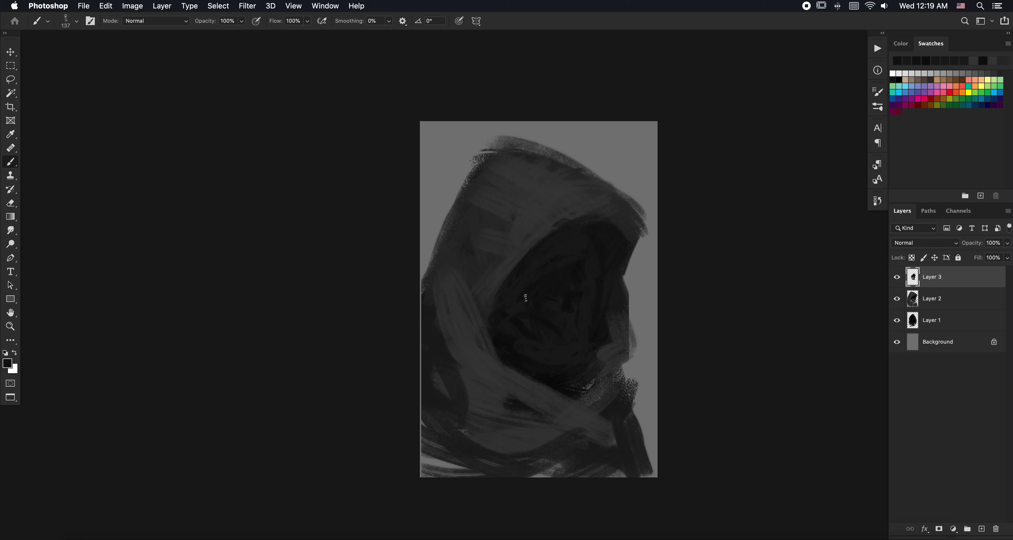
pyautogui.keyDown('alt'); pyautogui.click(554, 282); pyautogui.keyUp('alt')
# Step: Flip the canvas horizontally so the figure faces left, then set up a 57 px smudge brush
pyautogui.click(133, 6)
pyautogui.moveTo(154, 108)
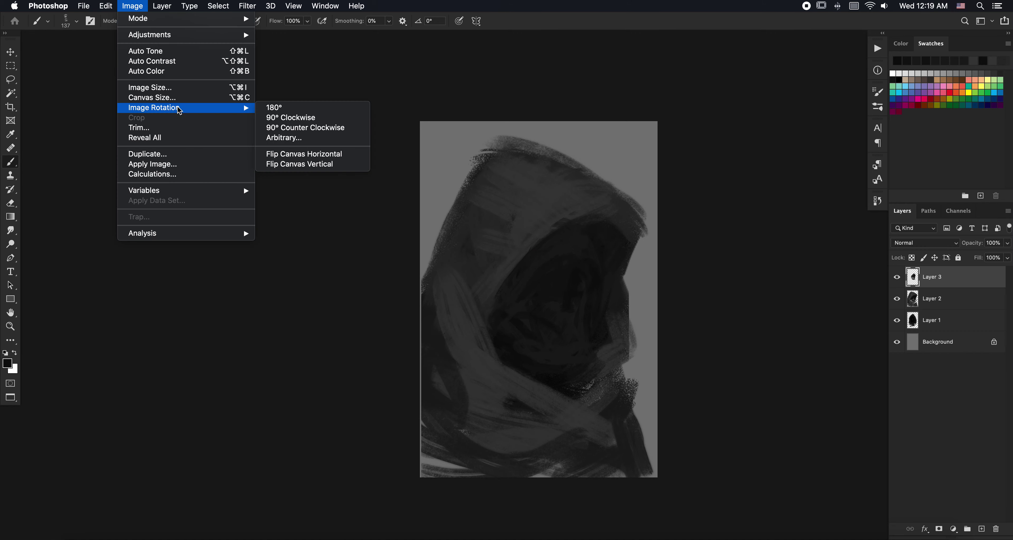
pyautogui.click(291, 151)
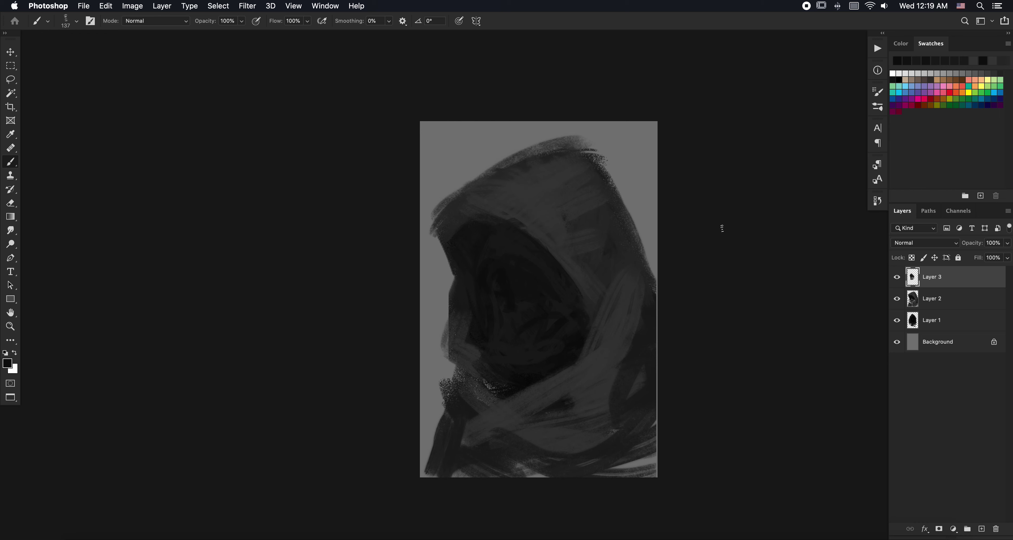
pyautogui.press('e')
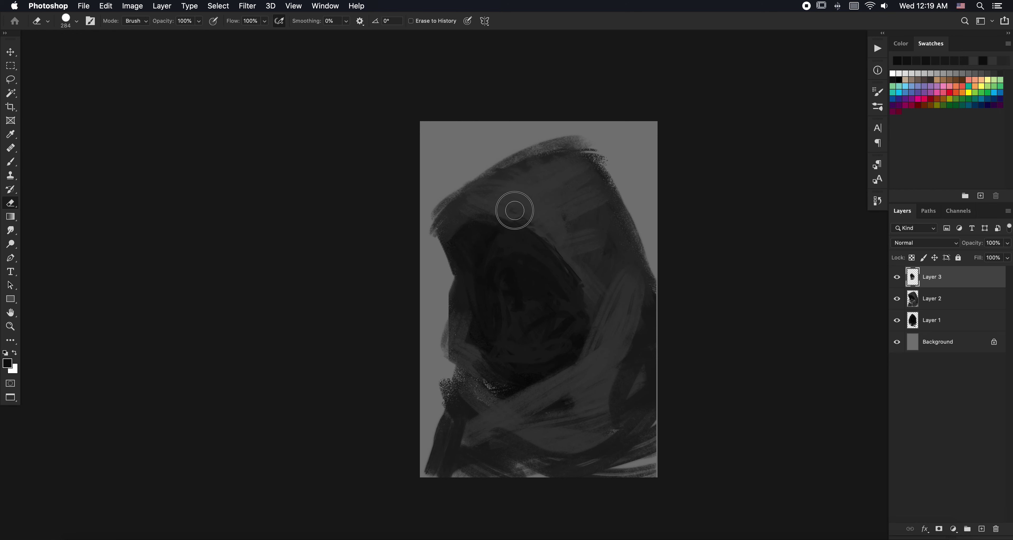
pyautogui.press('b')
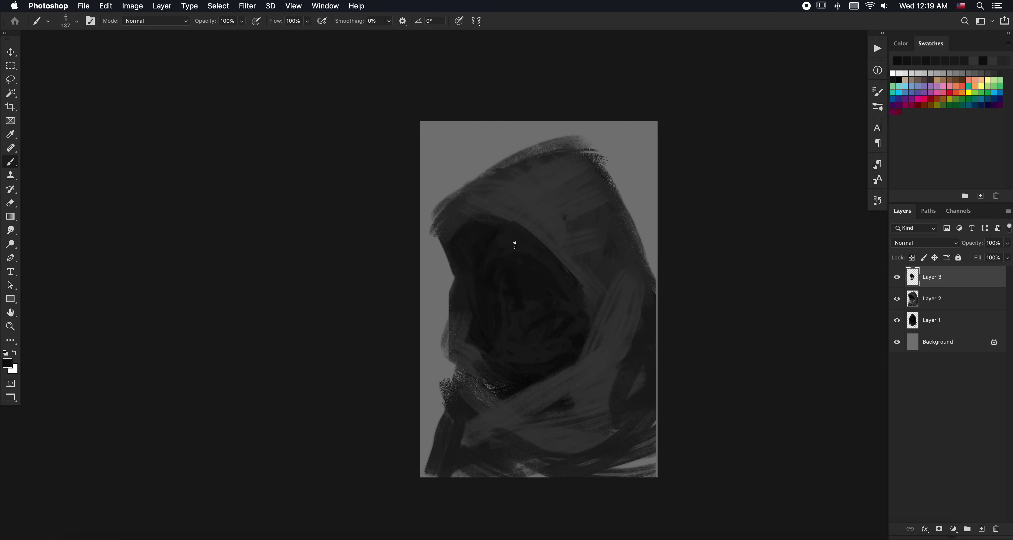
pyautogui.keyDown('alt'); pyautogui.click(471, 300); pyautogui.keyUp('alt')
pyautogui.press('r')
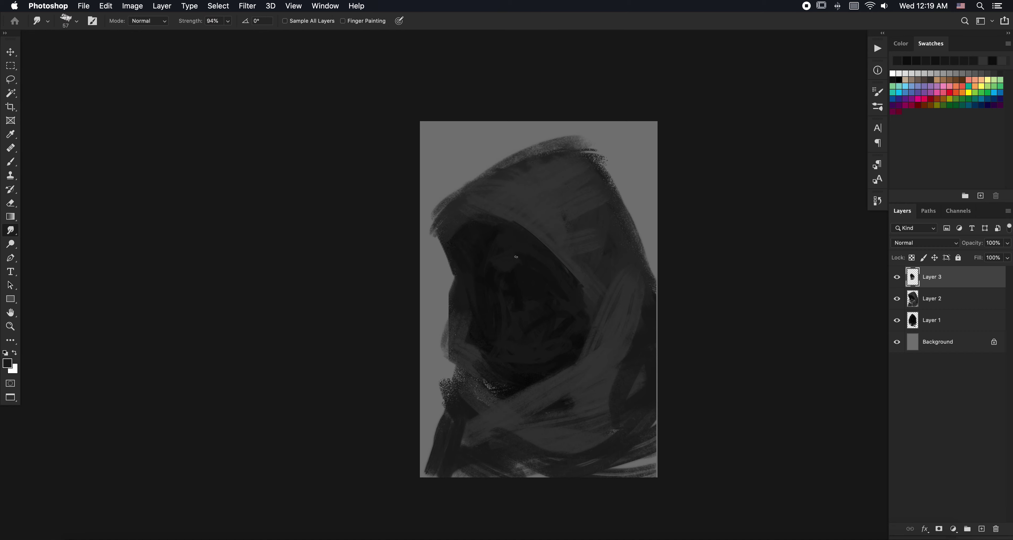
pyautogui.rightClick(519, 261)
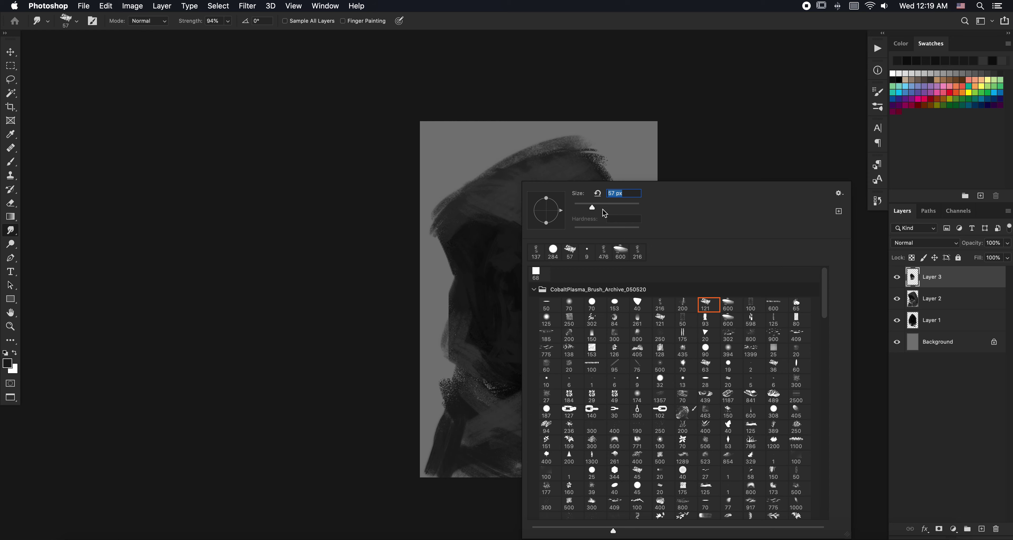
# Step: Set the brush to 127 px and smudge lighter patches into the dark face
pyautogui.press('Return')
pyautogui.rightClick(591, 225)
pyautogui.moveTo(673, 208); pyautogui.dragTo(661, 205)
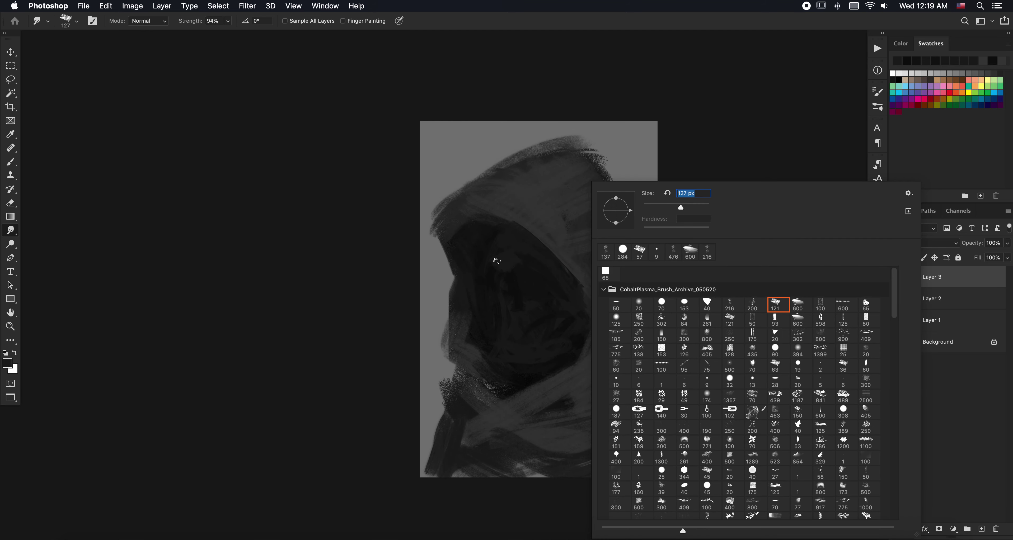
pyautogui.press('Return')
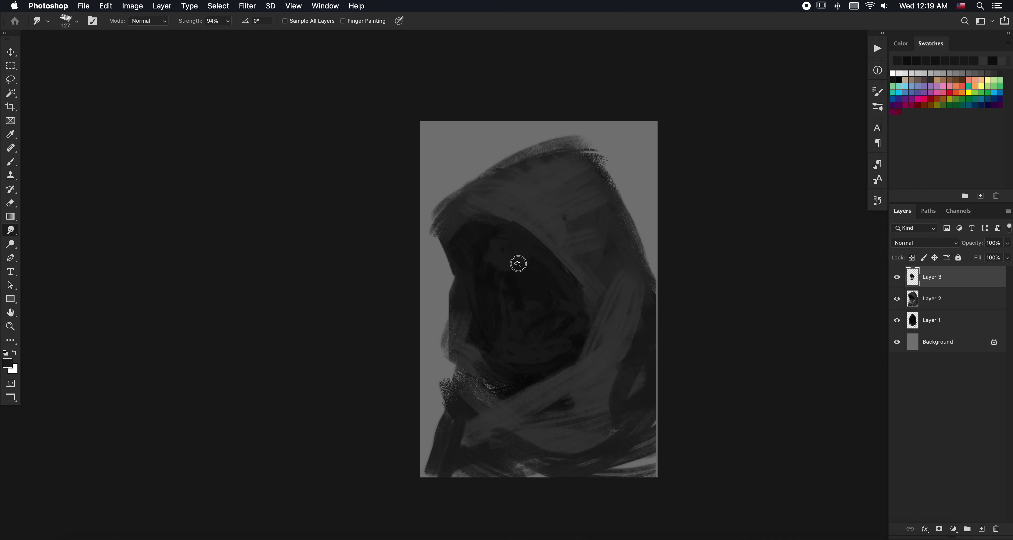
pyautogui.moveTo(518, 264)
pyautogui.mouseDown()
pyautogui.moveTo(493, 289)
pyautogui.moveTo(506, 278)
pyautogui.moveTo(499, 292)
pyautogui.moveTo(508, 290)
pyautogui.mouseUp()
pyautogui.press('b')
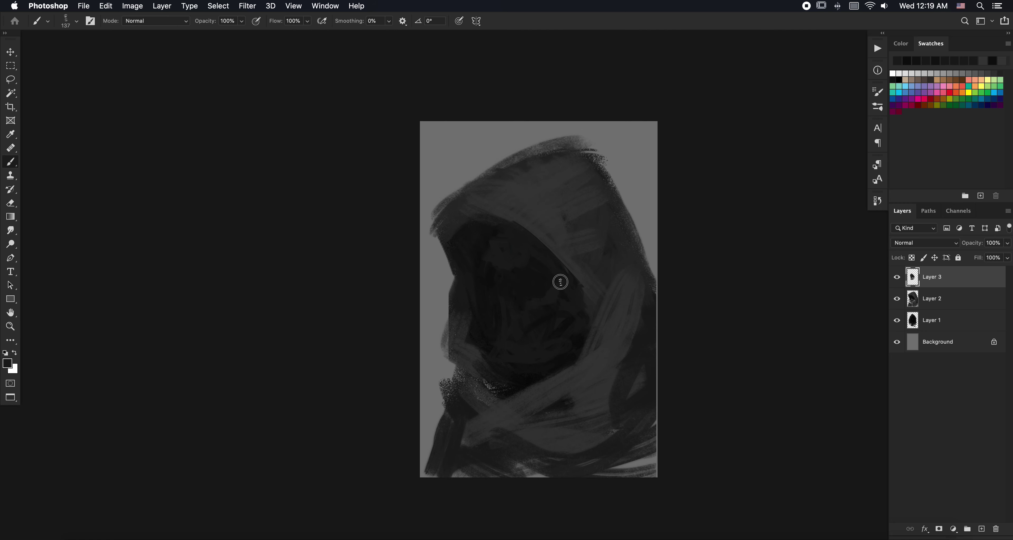
pyautogui.press('b')
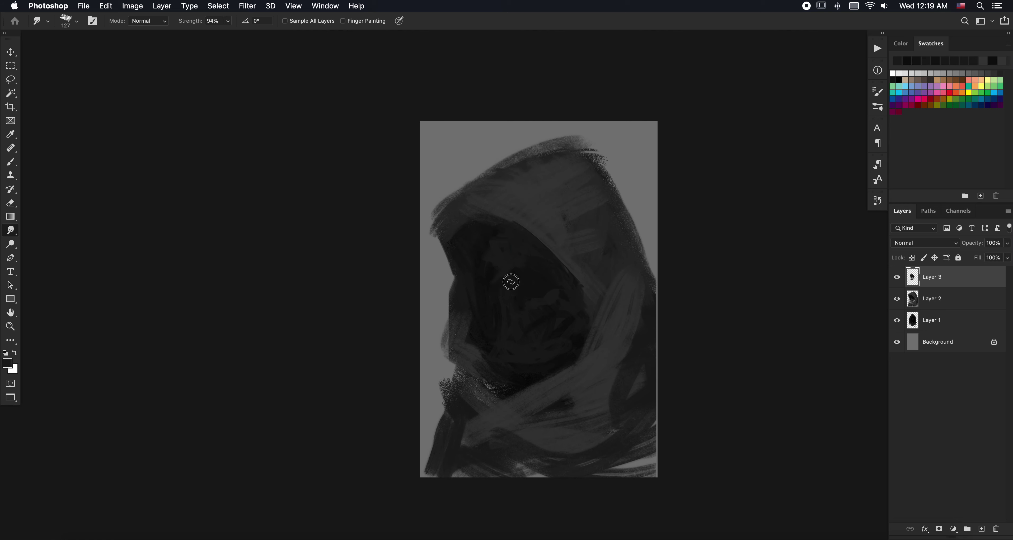
pyautogui.moveTo(508, 287); pyautogui.dragTo(511, 299)
# Step: Paint a dark stroke inside the face and smudge the surrounding area to soften it
pyautogui.press('b')
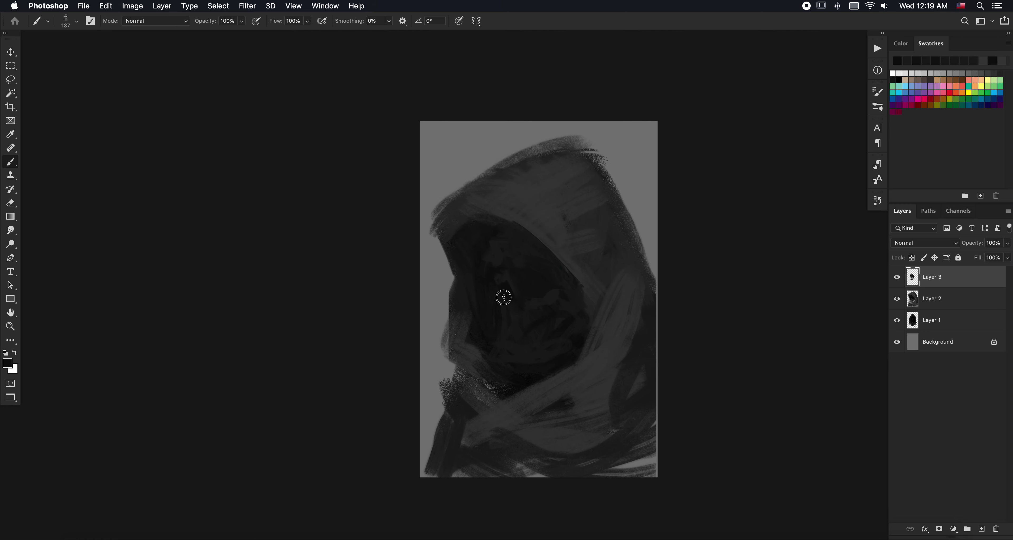
pyautogui.moveTo(503, 297); pyautogui.dragTo(512, 309)
pyautogui.click(503, 275)
pyautogui.click(522, 286)
pyautogui.press('r')
pyautogui.click(518, 273)
pyautogui.click(518, 262)
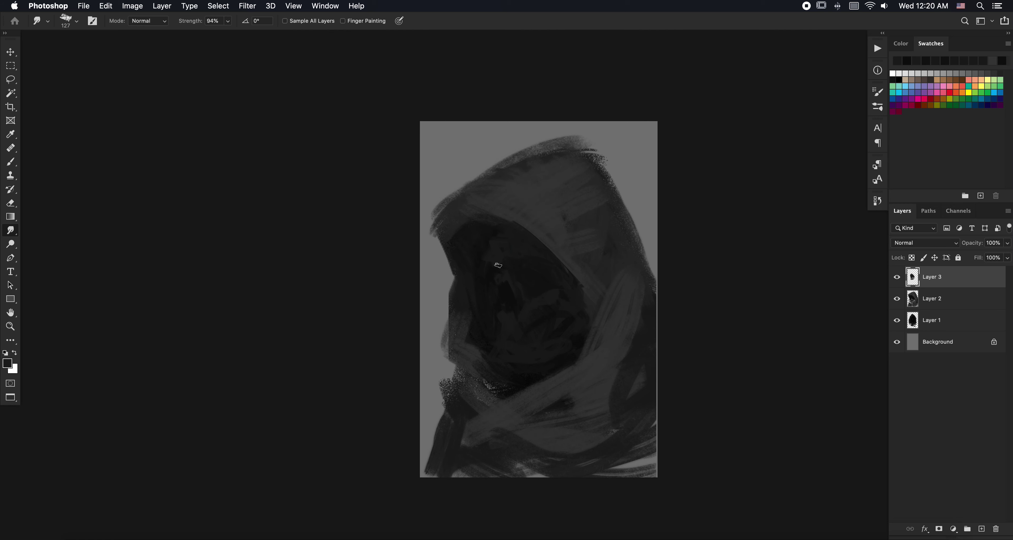
pyautogui.moveTo(491, 270)
pyautogui.mouseDown()
pyautogui.moveTo(481, 275)
pyautogui.moveTo(490, 294)
pyautogui.mouseUp()
pyautogui.click(488, 274)
pyautogui.moveTo(510, 271); pyautogui.dragTo(519, 266)
pyautogui.moveTo(511, 302)
pyautogui.mouseDown()
pyautogui.moveTo(498, 319)
pyautogui.moveTo(487, 300)
pyautogui.moveTo(509, 277)
pyautogui.mouseUp()
# Step: Sample hood colours and smudge the light face patch into eye-socket shapes
pyautogui.press('b')
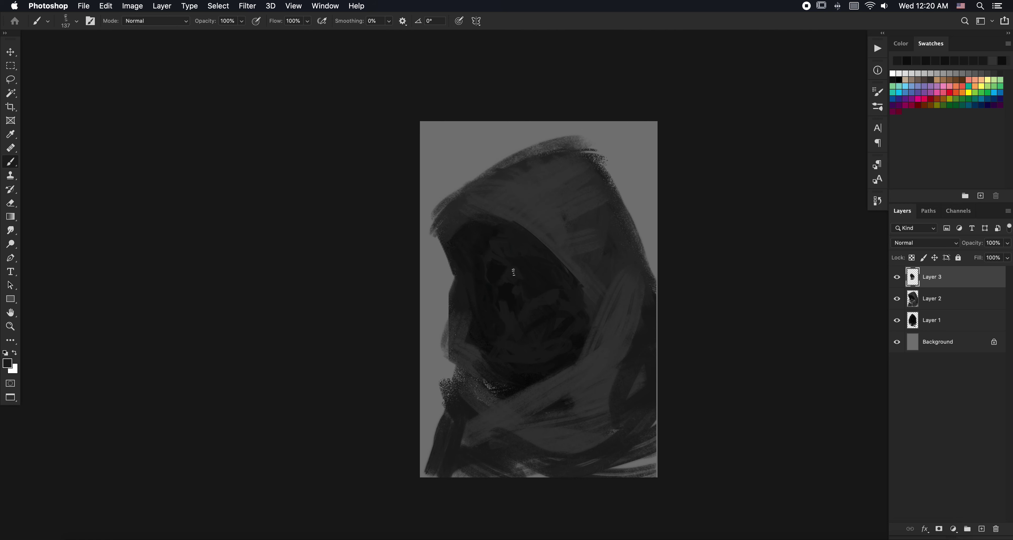
pyautogui.keyDown('alt'); pyautogui.click(520, 260); pyautogui.keyUp('alt')
pyautogui.press('r')
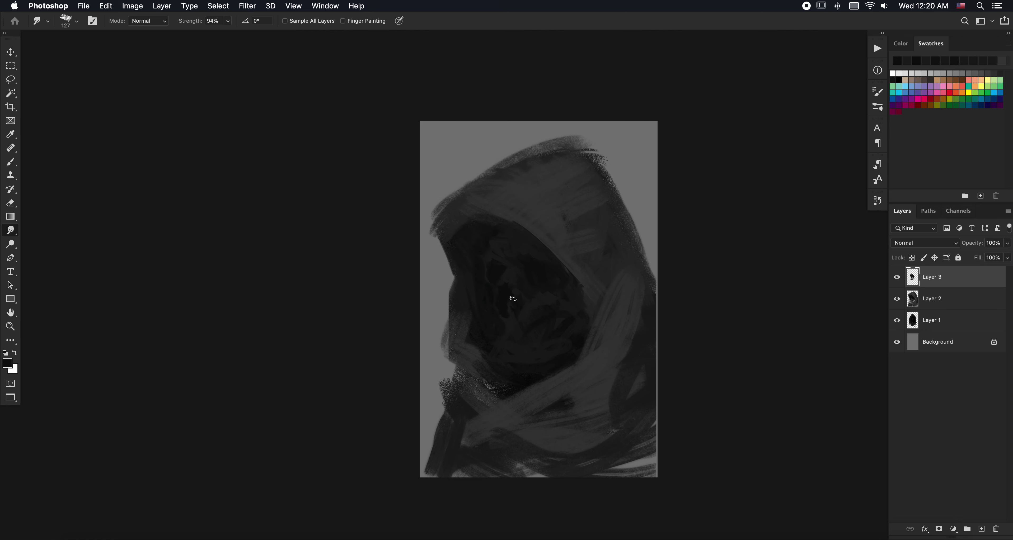
pyautogui.press('b')
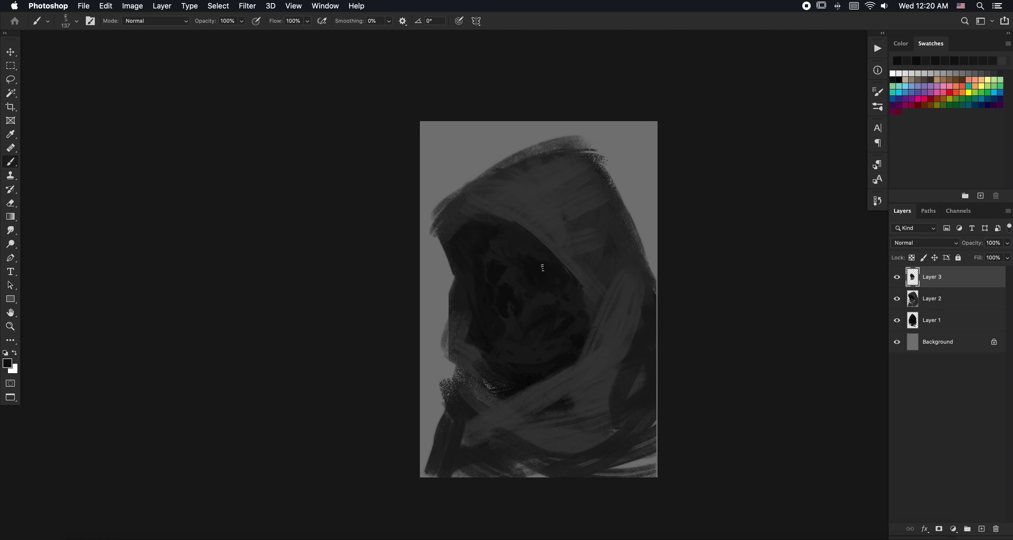
pyautogui.keyDown('alt'); pyautogui.click(594, 236); pyautogui.keyUp('alt')
pyautogui.press('r')
pyautogui.moveTo(513, 282)
pyautogui.mouseDown()
pyautogui.moveTo(509, 238)
pyautogui.moveTo(515, 251)
pyautogui.moveTo(534, 250)
pyautogui.mouseUp()
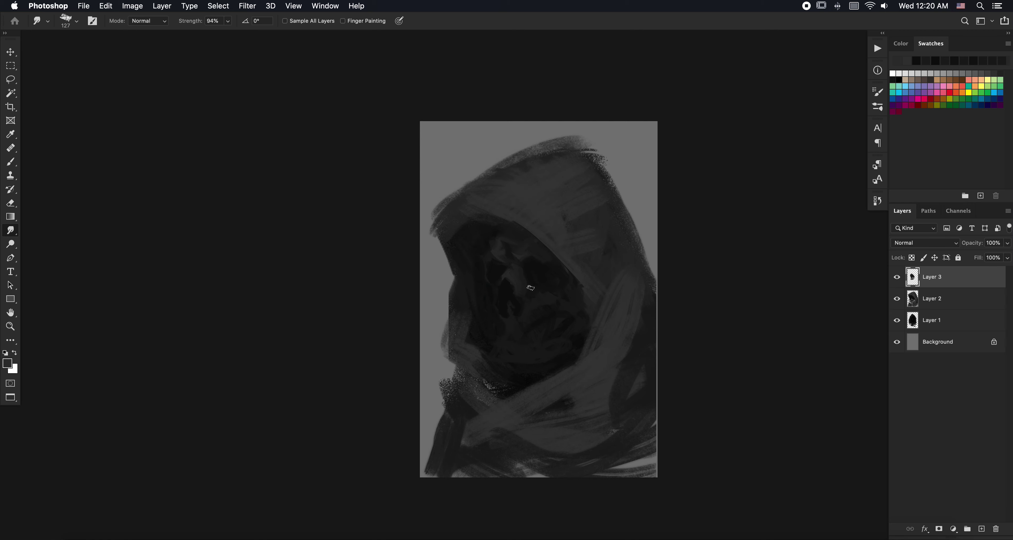
pyautogui.press('b')
pyautogui.rightClick(547, 287)
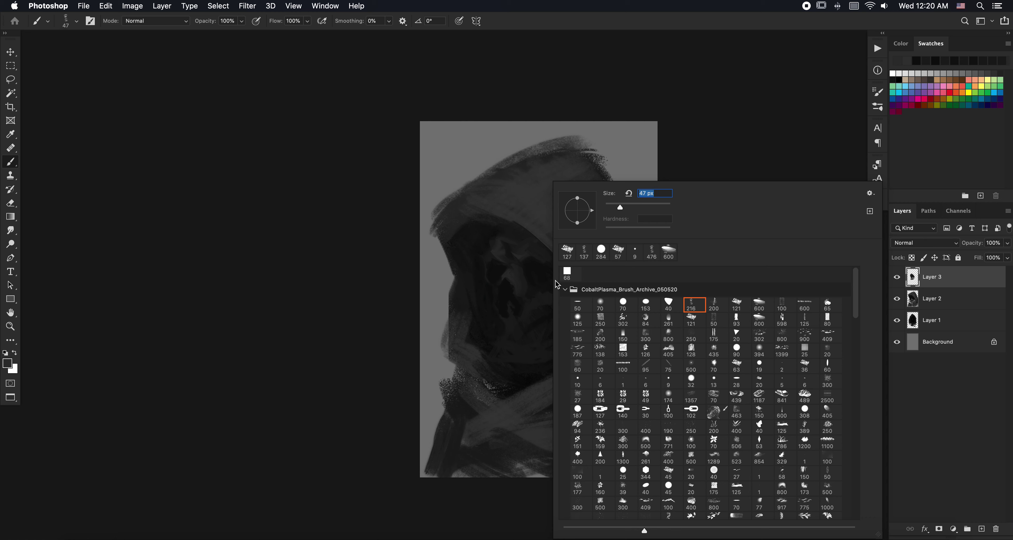
# Step: Paint thin light strokes on the skull face and smear them upward to the right
pyautogui.press('Escape')
pyautogui.press('r')
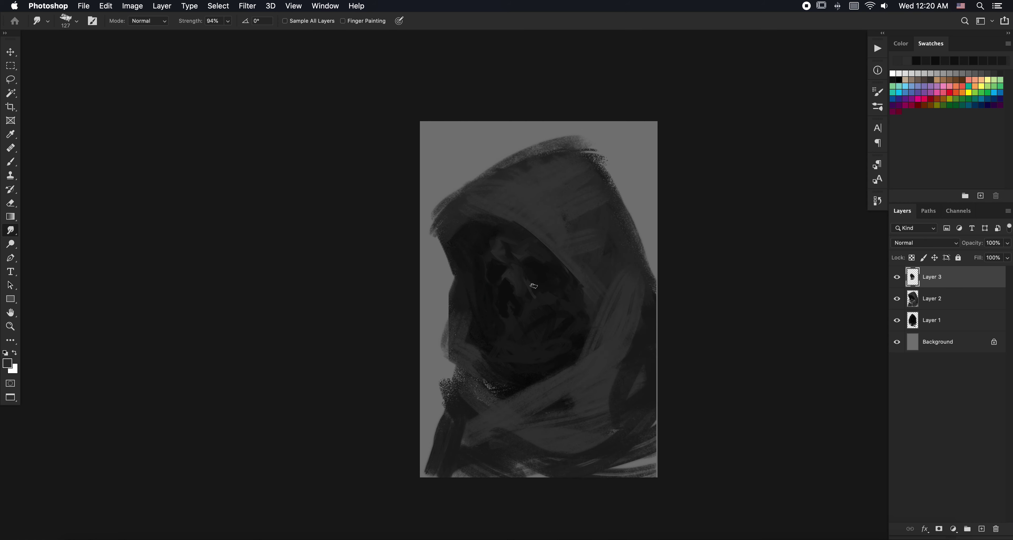
pyautogui.press('b')
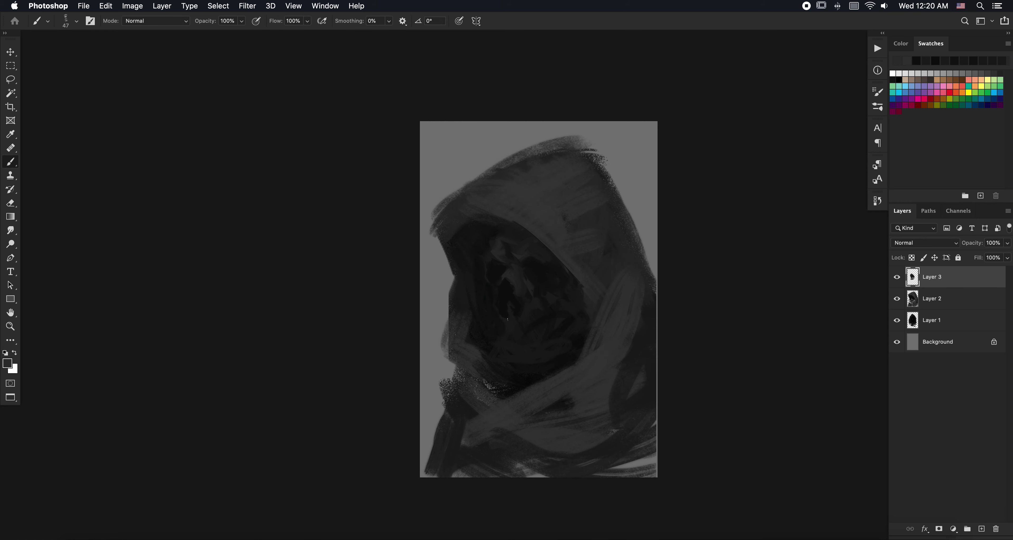
pyautogui.hotkey('shift', 'b')
pyautogui.hotkey('shift', 'b')
pyautogui.hotkey('shift', 'b')
pyautogui.hotkey('shift', 'b')
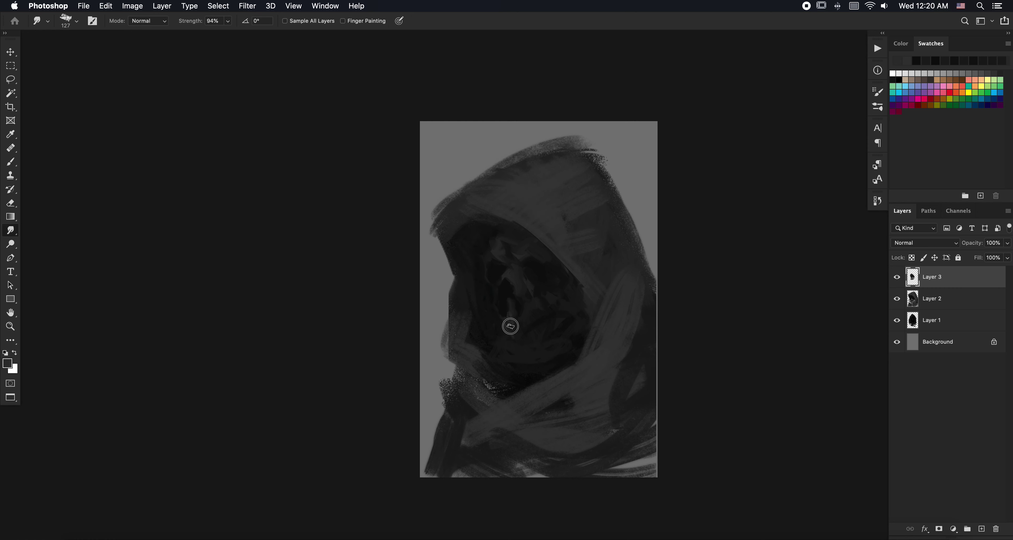
pyautogui.moveTo(518, 337); pyautogui.dragTo(517, 316)
pyautogui.press('r')
pyautogui.moveTo(528, 311); pyautogui.dragTo(546, 289)
# Step: Smear and lighten the face strokes, then sample dark and new tones from the face
pyautogui.press('b')
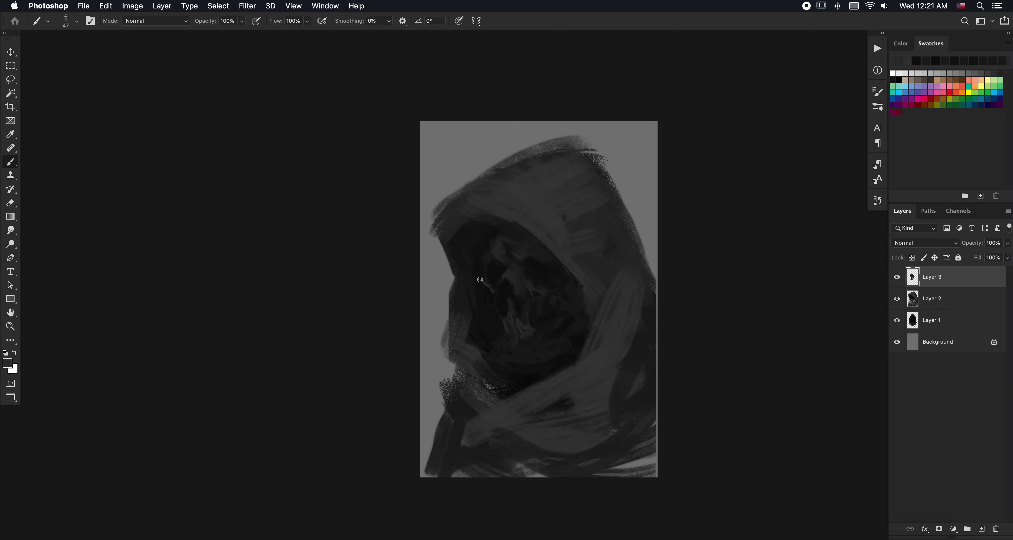
pyautogui.press('r')
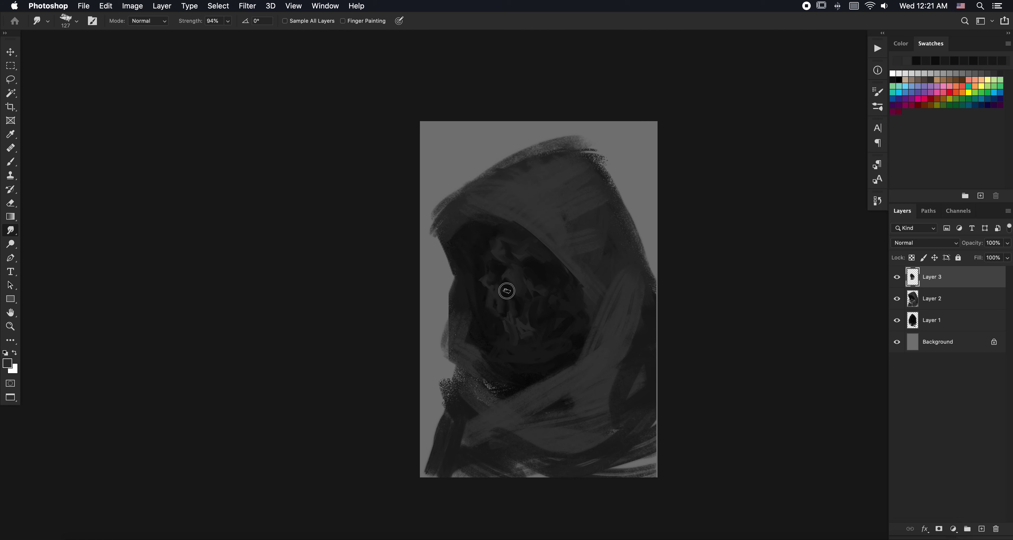
pyautogui.moveTo(506, 291); pyautogui.dragTo(513, 305)
pyautogui.press('b')
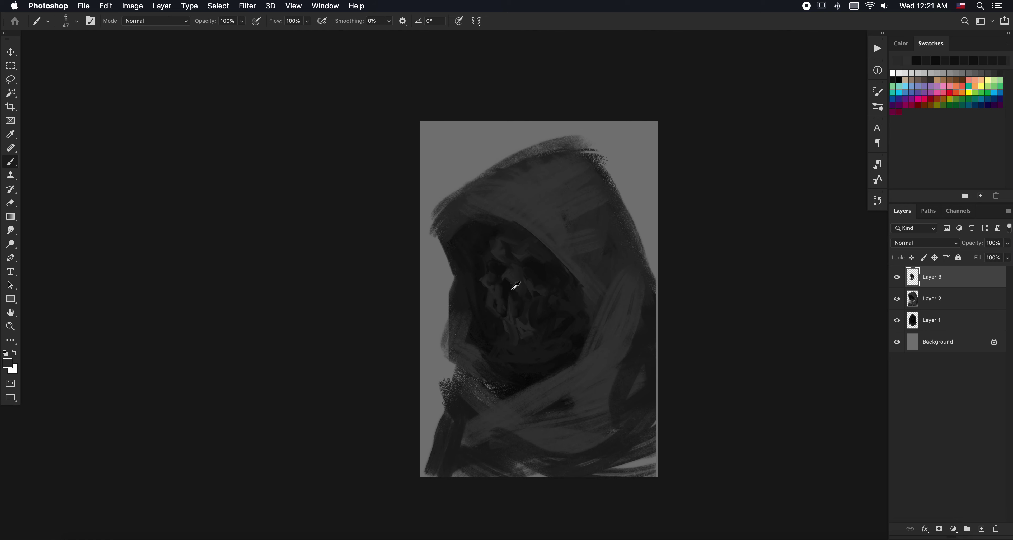
pyautogui.keyDown('alt'); pyautogui.click(513, 289); pyautogui.keyUp('alt')
pyautogui.keyDown('alt'); pyautogui.click(501, 289); pyautogui.keyUp('alt')
pyautogui.keyDown('alt'); pyautogui.click(469, 350); pyautogui.keyUp('alt')
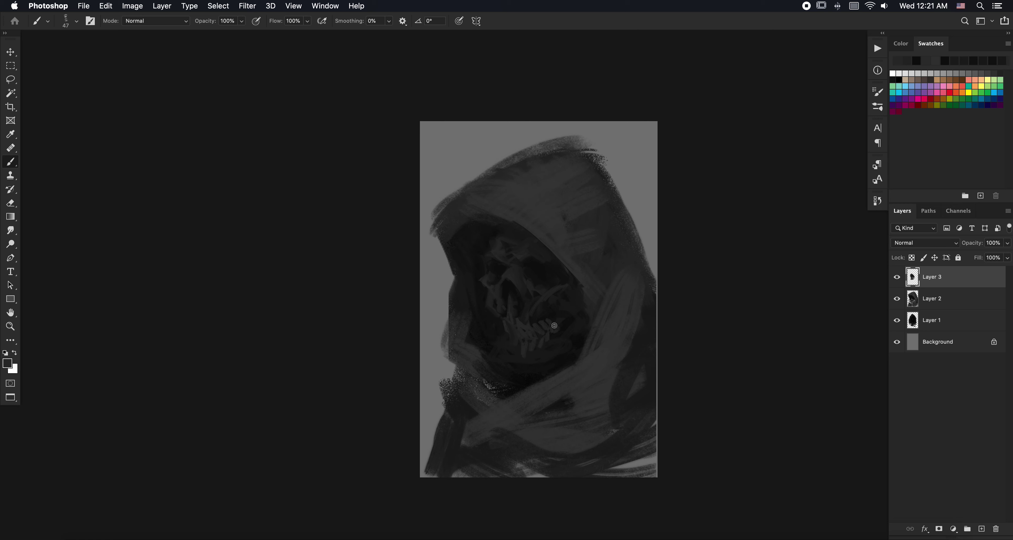
# Step: Sample colours from the painting and smudge a light streak below the teeth
pyautogui.keyDown('alt'); pyautogui.click(552, 306); pyautogui.keyUp('alt')
pyautogui.keyDown('alt'); pyautogui.click(555, 287); pyautogui.keyUp('alt')
pyautogui.press('r')
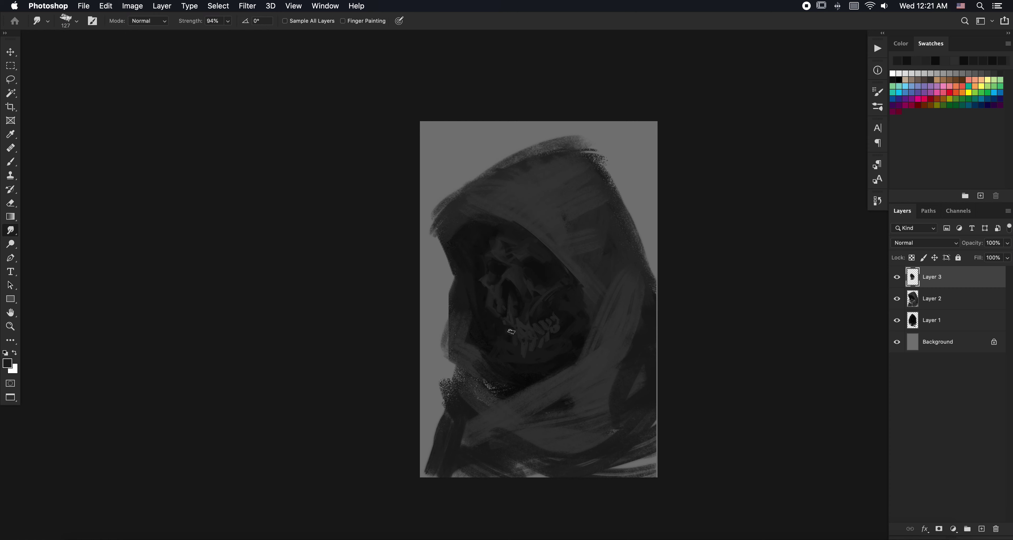
pyautogui.press('b')
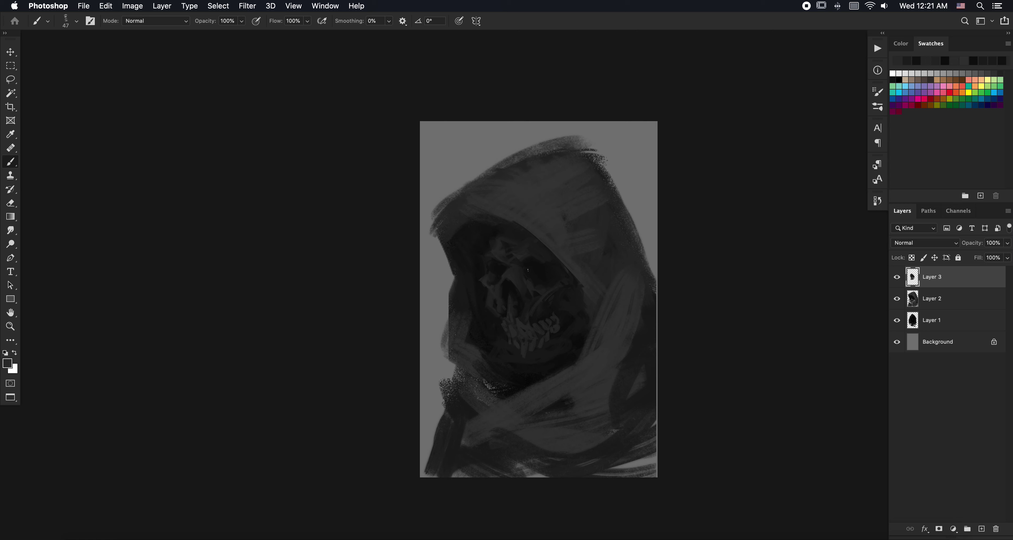
pyautogui.press('r')
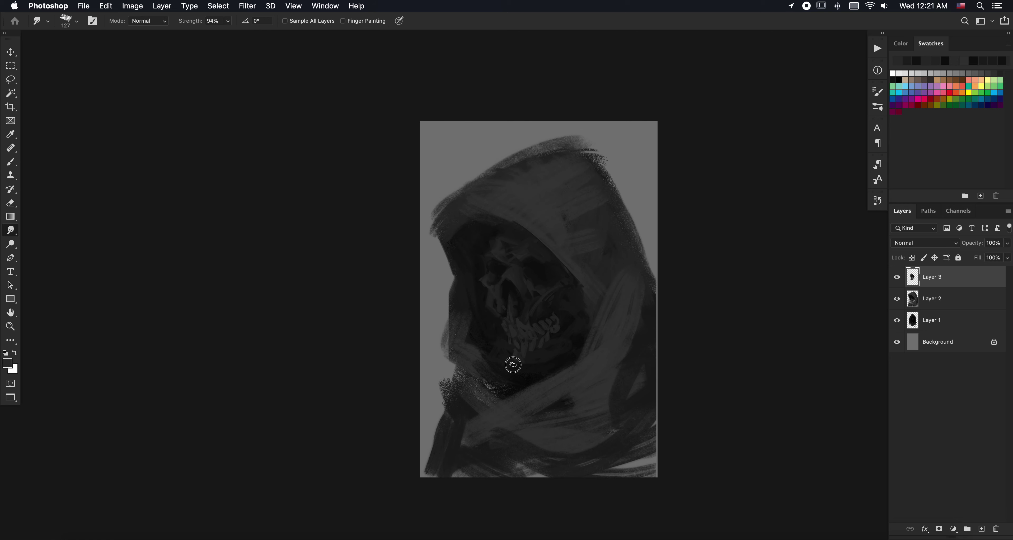
pyautogui.moveTo(515, 357); pyautogui.dragTo(524, 376)
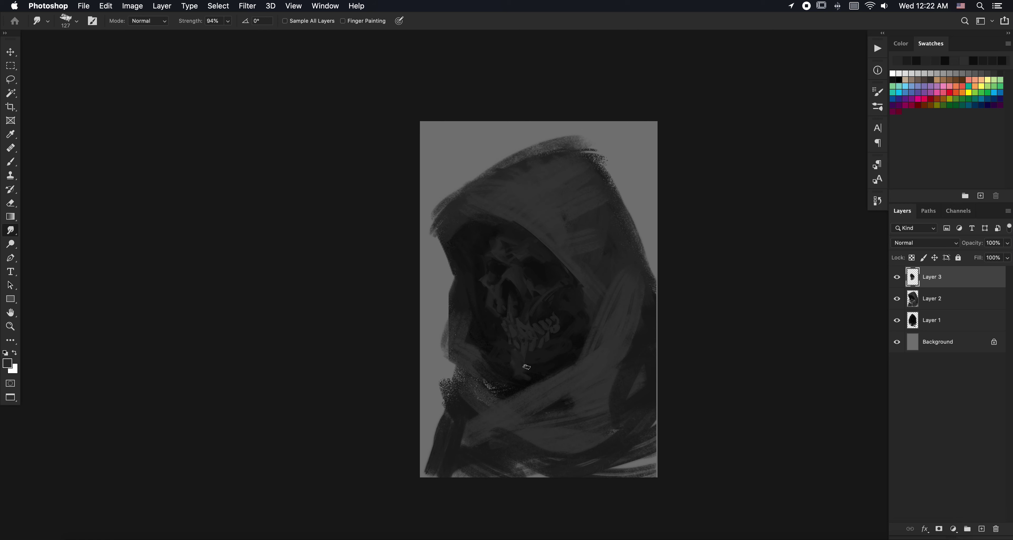
# Step: Sample a darker tone below the jaw and resample the painting colour for further detailing
pyautogui.press('b')
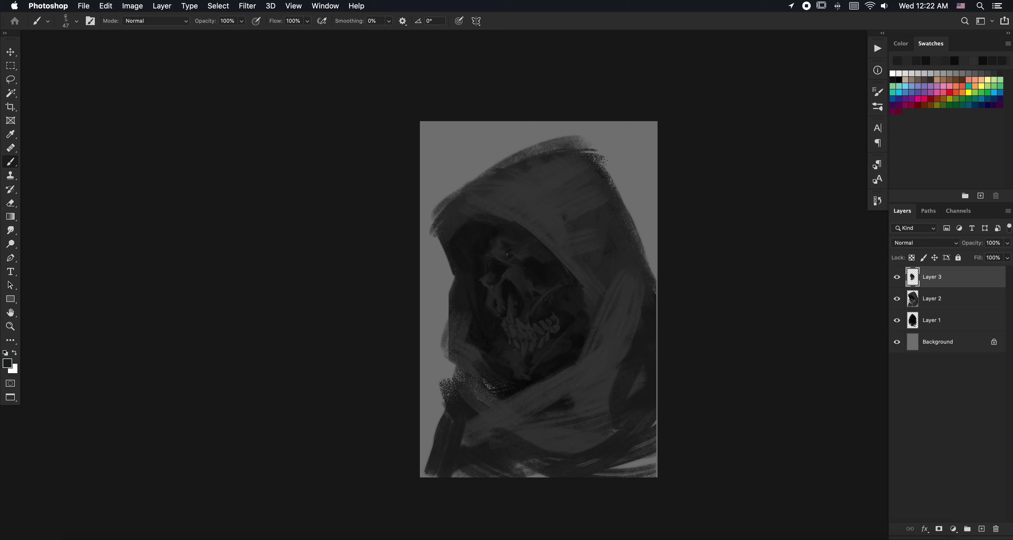
pyautogui.press('r')
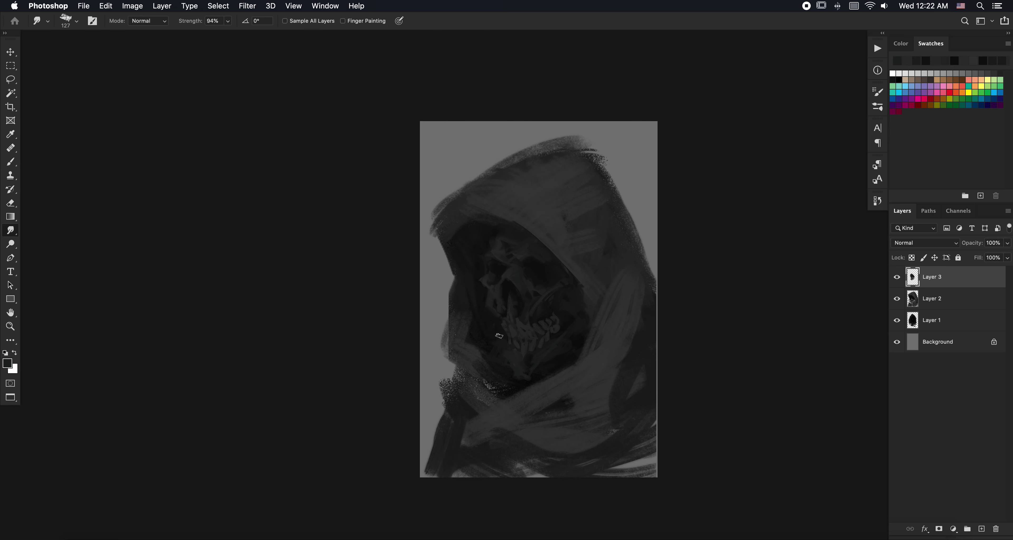
pyautogui.press('b')
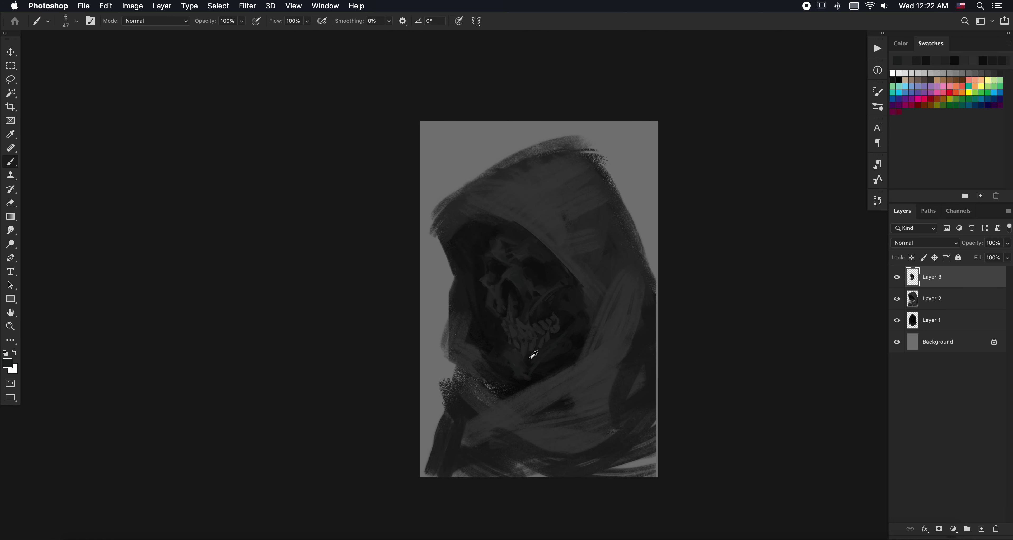
pyautogui.keyDown('alt'); pyautogui.click(525, 380); pyautogui.keyUp('alt')
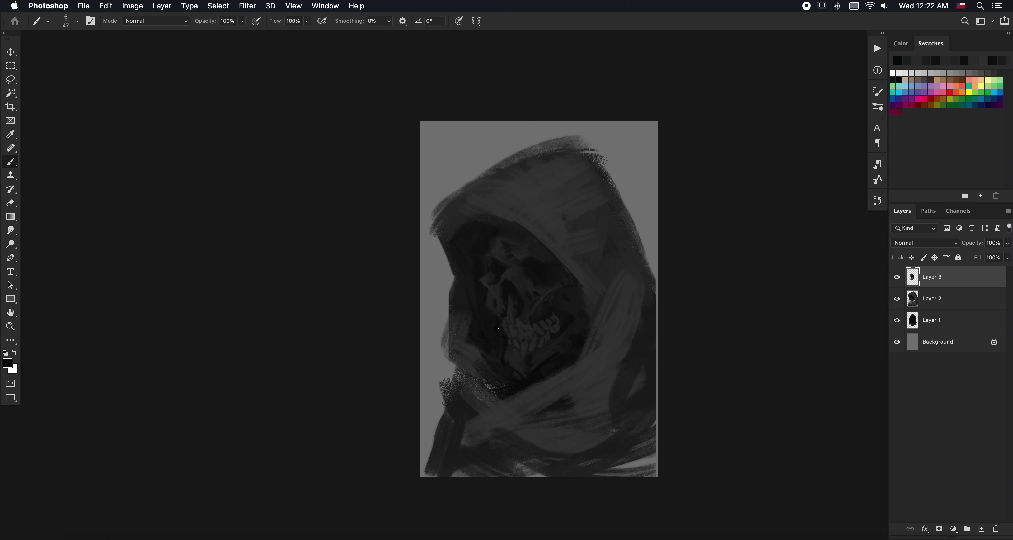
pyautogui.keyDown('alt'); pyautogui.click(501, 311); pyautogui.keyUp('alt')
pyautogui.press('r')
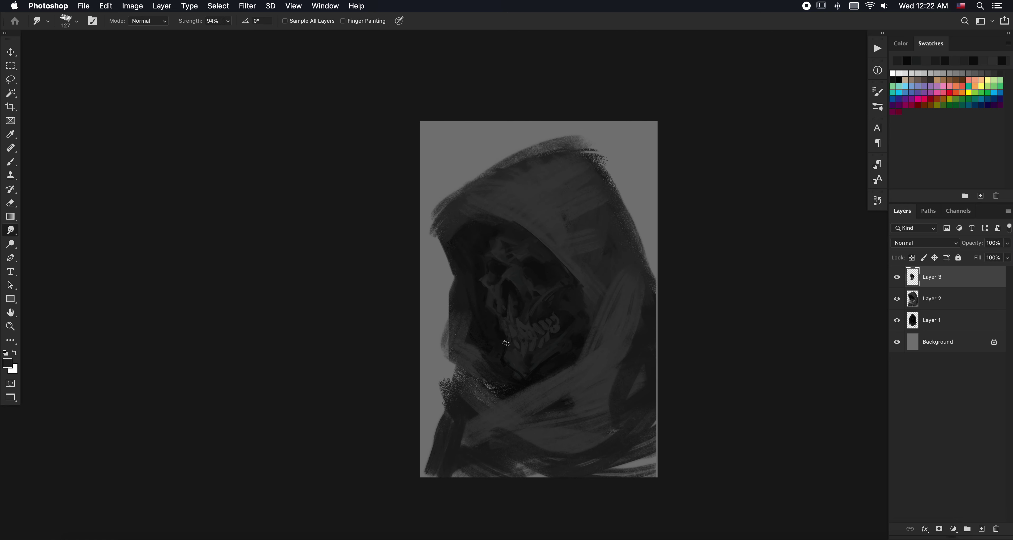
pyautogui.press('b')
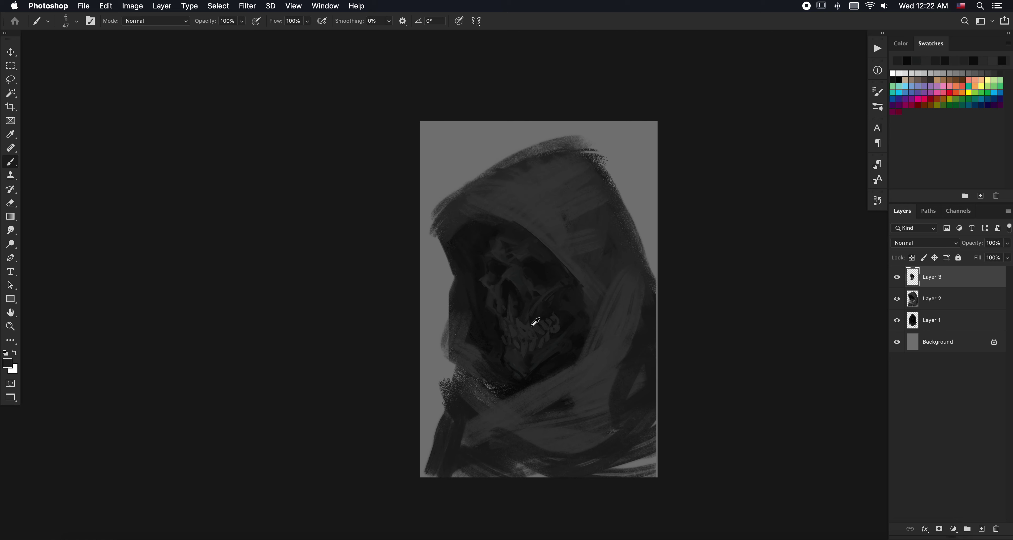
# Step: Sample a colour near the skull's jaw on the masked Soft Light layer
pyautogui.keyDown('alt'); pyautogui.click(475, 349); pyautogui.keyUp('alt')
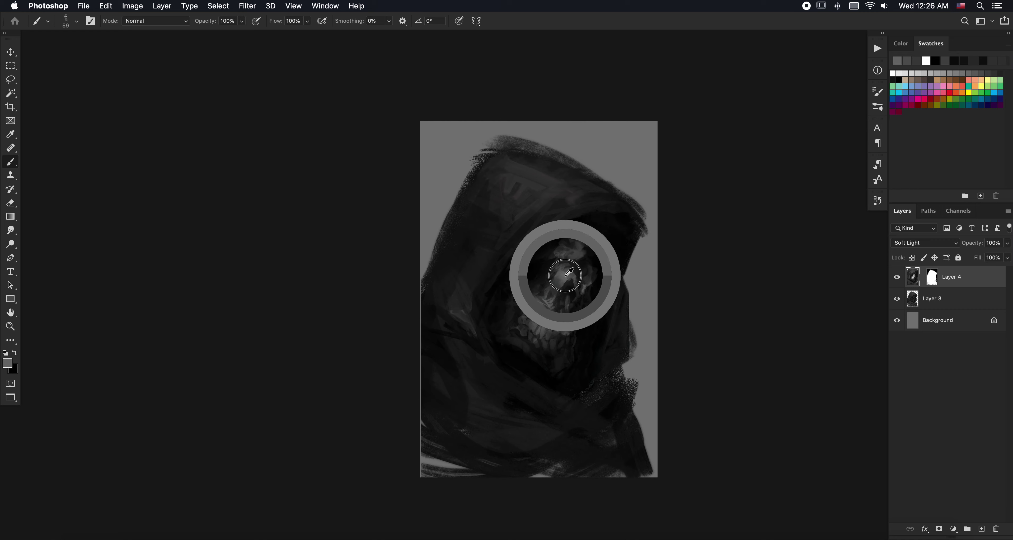
# Step: Smudge the paint around the skull's eye with black as the painting colour
pyautogui.press('x')
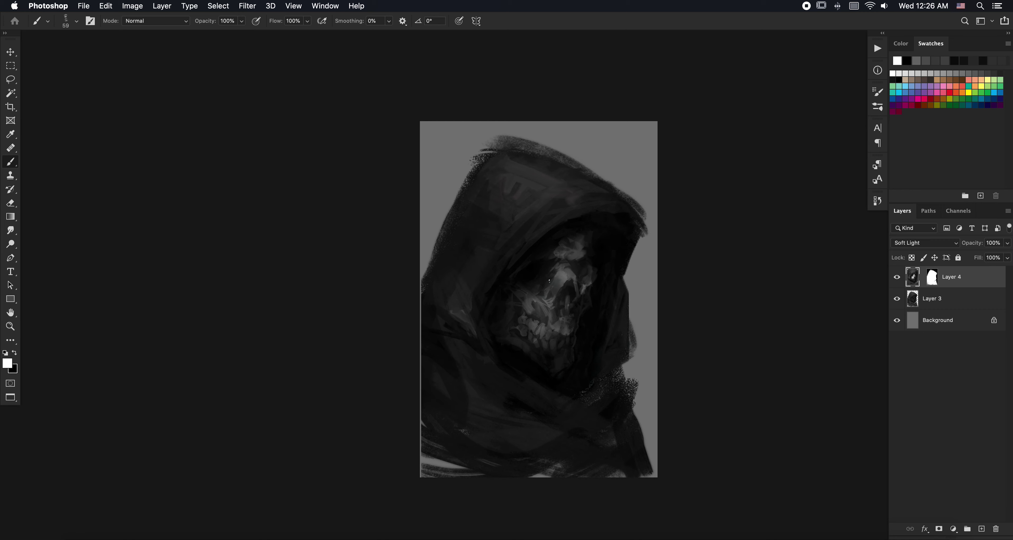
pyautogui.press('r')
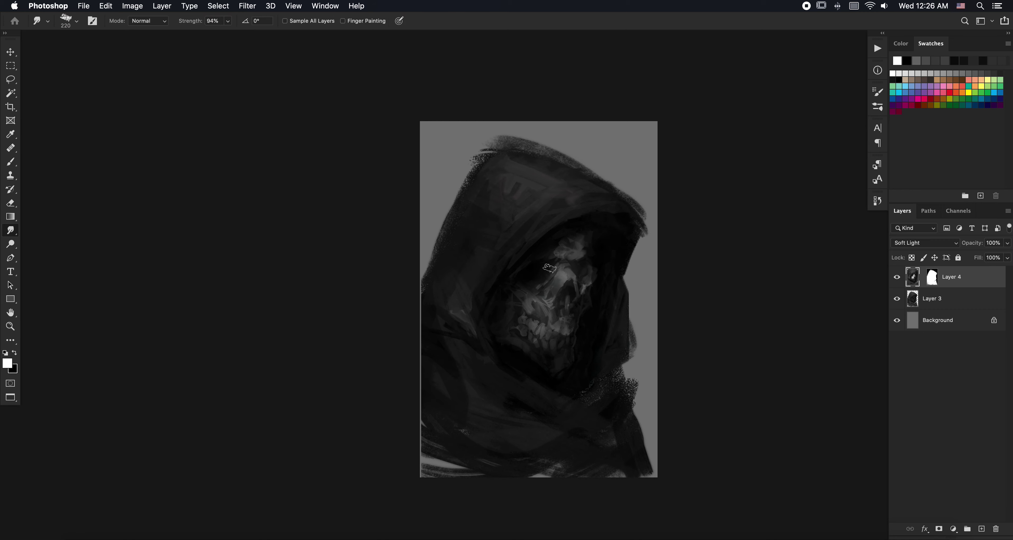
pyautogui.rightClick(560, 266)
pyautogui.press('Escape')
pyautogui.press('x')
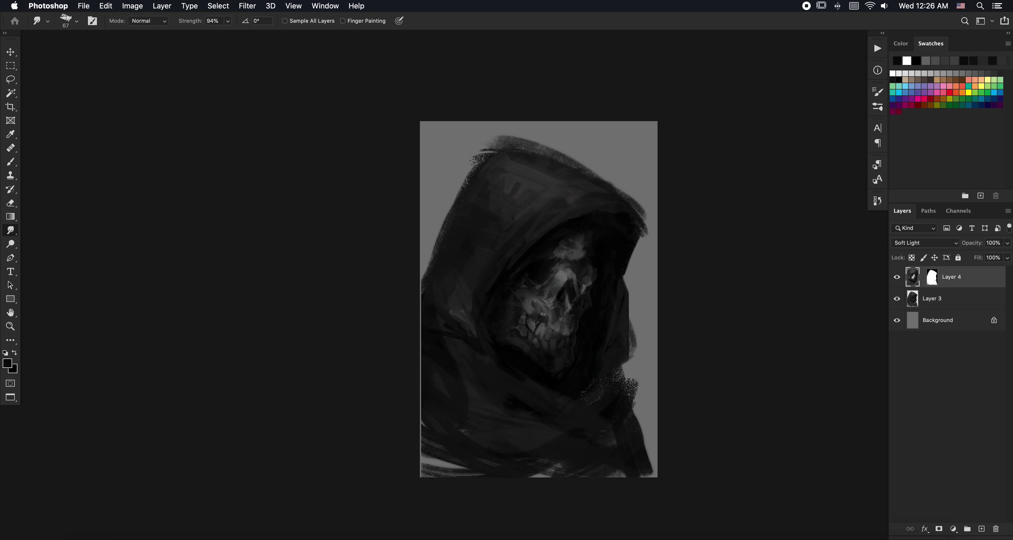
pyautogui.press('b')
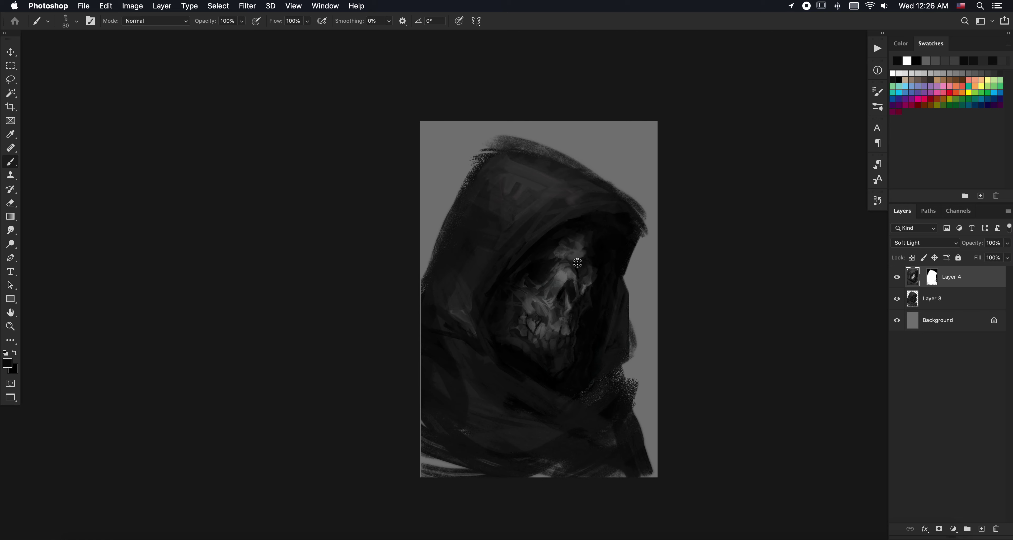
pyautogui.press('r')
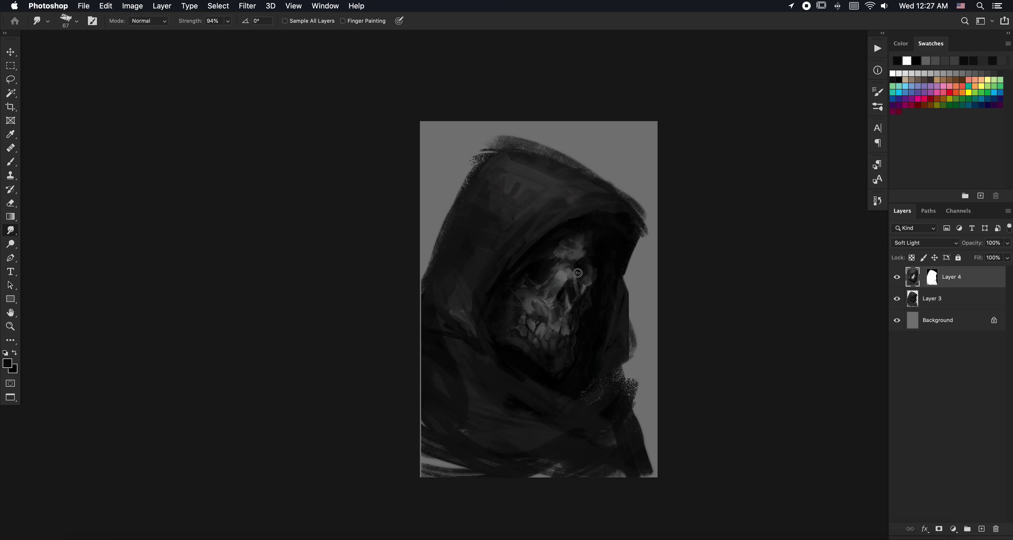
pyautogui.moveTo(579, 279); pyautogui.dragTo(590, 255)
# Step: Paint white light strokes around the skull's left eye socket
pyautogui.press('x')
pyautogui.press('b')
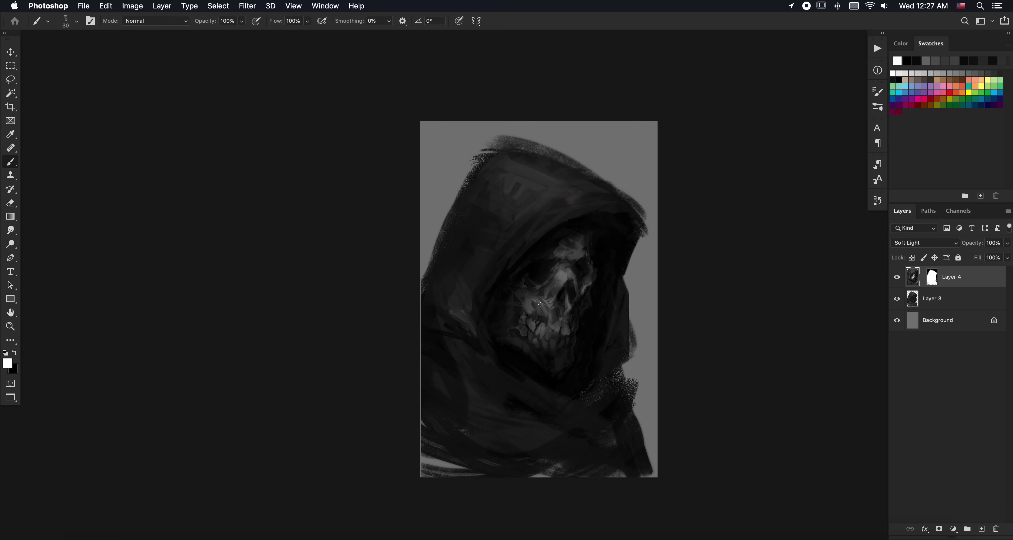
pyautogui.moveTo(536, 304); pyautogui.dragTo(531, 297)
pyautogui.press('r')
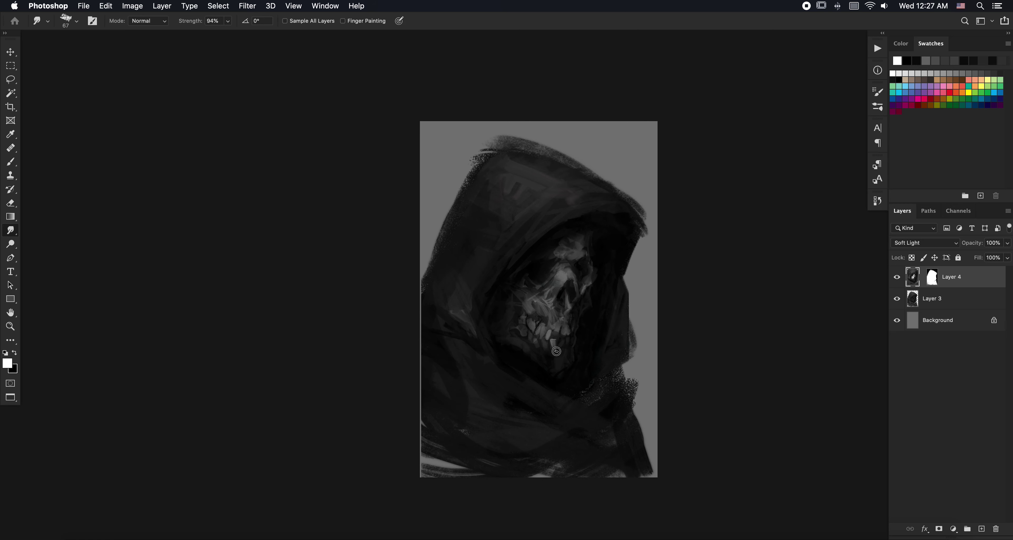
pyautogui.press('b')
pyautogui.press('r')
pyautogui.press('b')
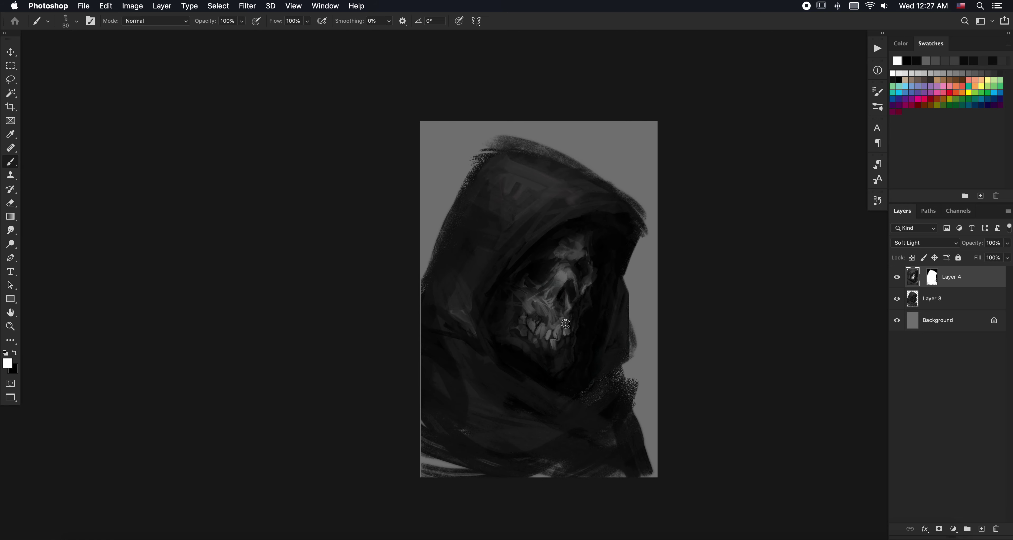
pyautogui.press('r')
pyautogui.press('b')
pyautogui.press('r')
pyautogui.press('b')
pyautogui.press('r')
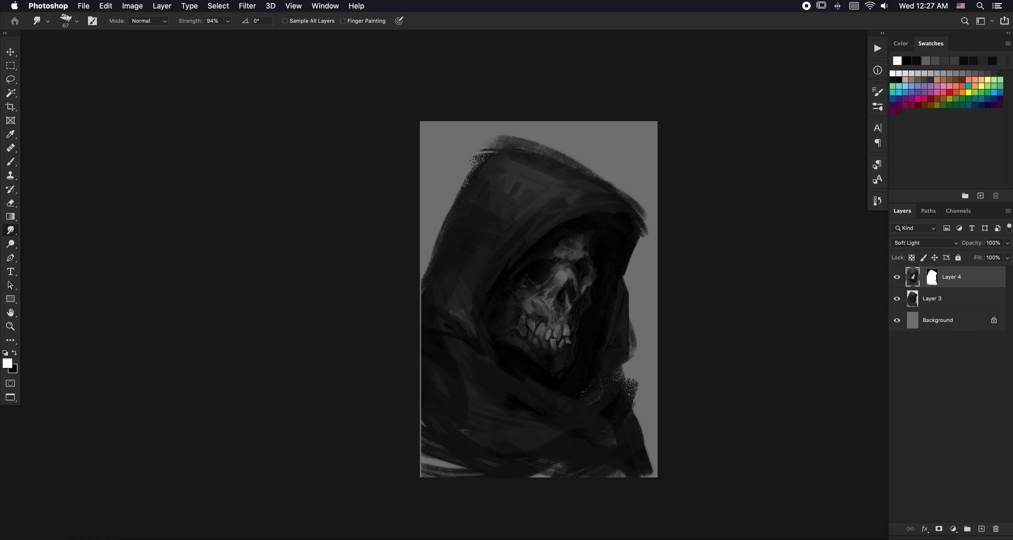
pyautogui.press('b')
pyautogui.press('r')
pyautogui.press('b')
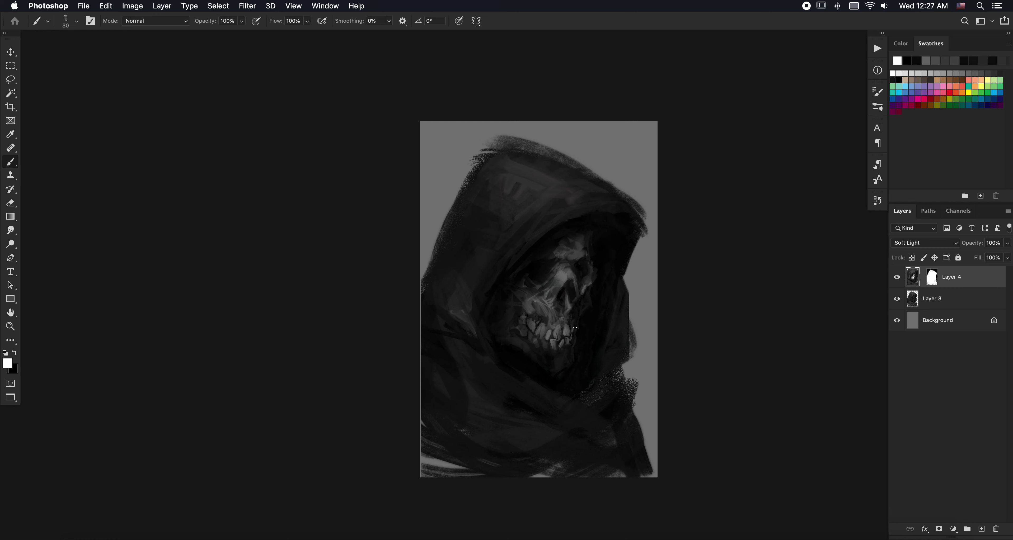
pyautogui.press('r')
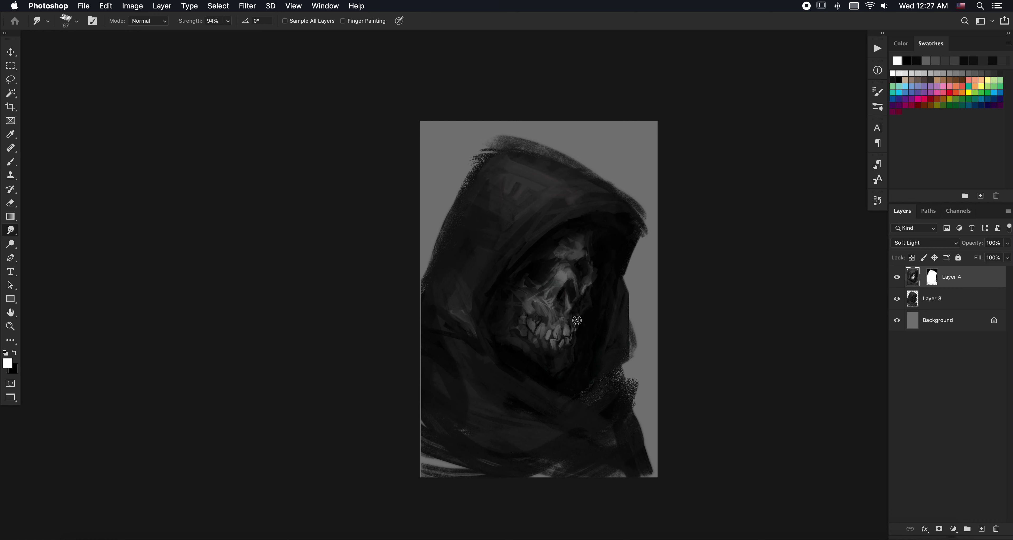
# Step: Blend the light paint down along the skull's teeth
pyautogui.moveTo(577, 322); pyautogui.dragTo(576, 333)
pyautogui.press('b')
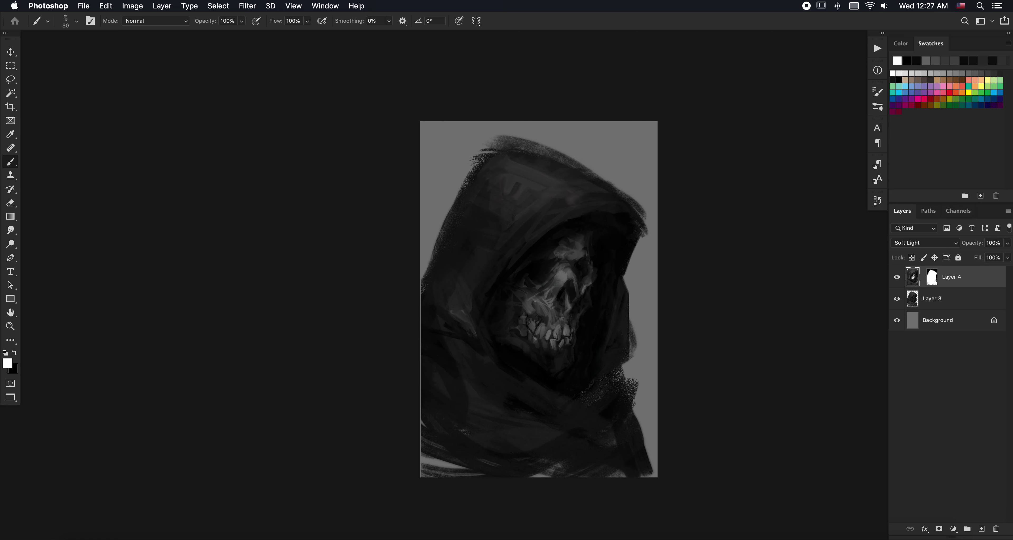
pyautogui.press('r')
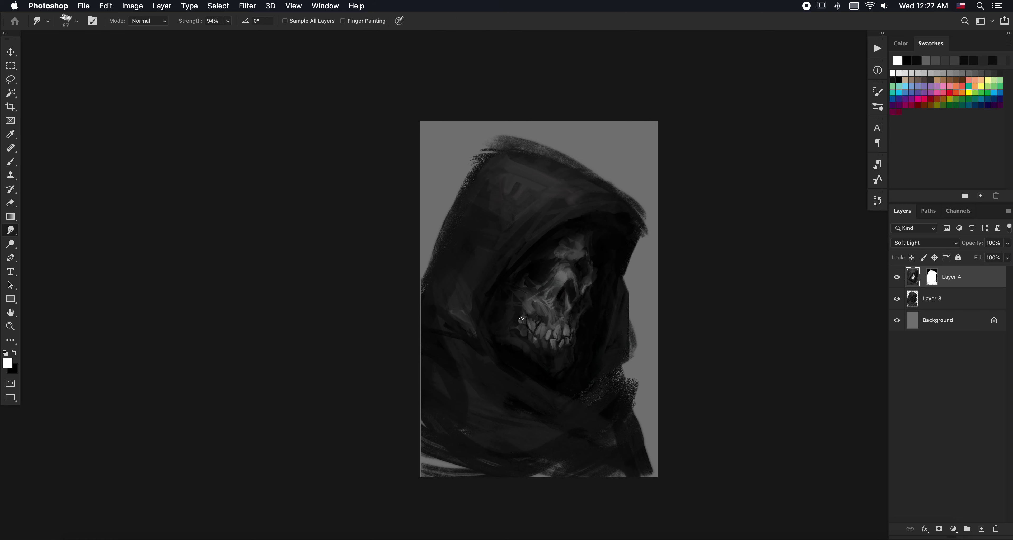
pyautogui.press('b')
pyautogui.press('r')
pyautogui.press('b')
pyautogui.press('r')
pyautogui.press('b')
pyautogui.press('r')
pyautogui.press('b')
pyautogui.press('r')
# Step: Pull lighter tones down into the dark jaw and blend the chin below the teeth
pyautogui.press('b')
pyautogui.press('r')
pyautogui.moveTo(561, 358); pyautogui.dragTo(551, 359)
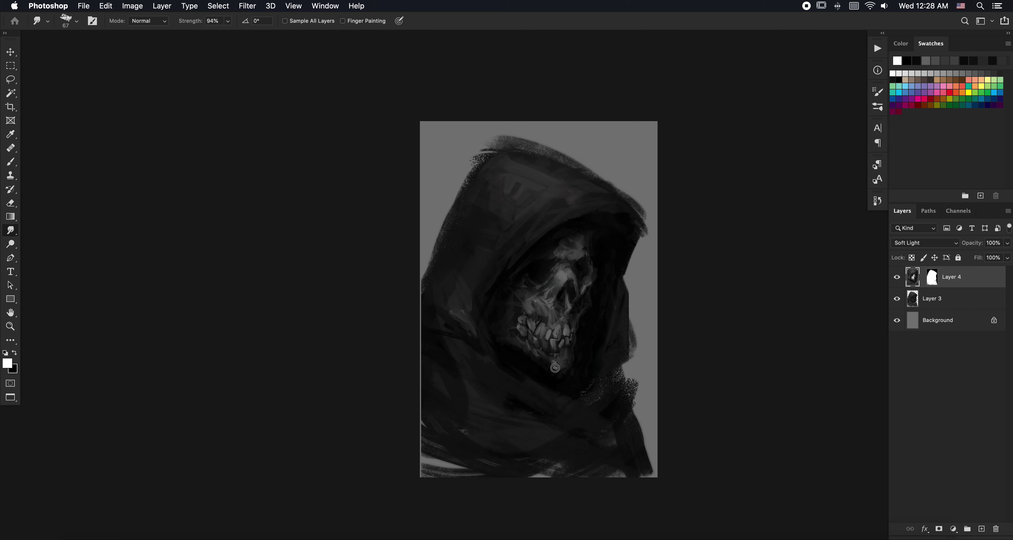
pyautogui.moveTo(551, 359); pyautogui.dragTo(557, 372)
# Step: Paint and soften light strokes along the jaw edges and darken the chin's lower edge
pyautogui.press('b')
pyautogui.moveTo(576, 340); pyautogui.dragTo(588, 298)
pyautogui.press('r')
pyautogui.moveTo(588, 298)
pyautogui.mouseDown()
pyautogui.moveTo(586, 279)
pyautogui.moveTo(570, 382)
pyautogui.mouseUp()
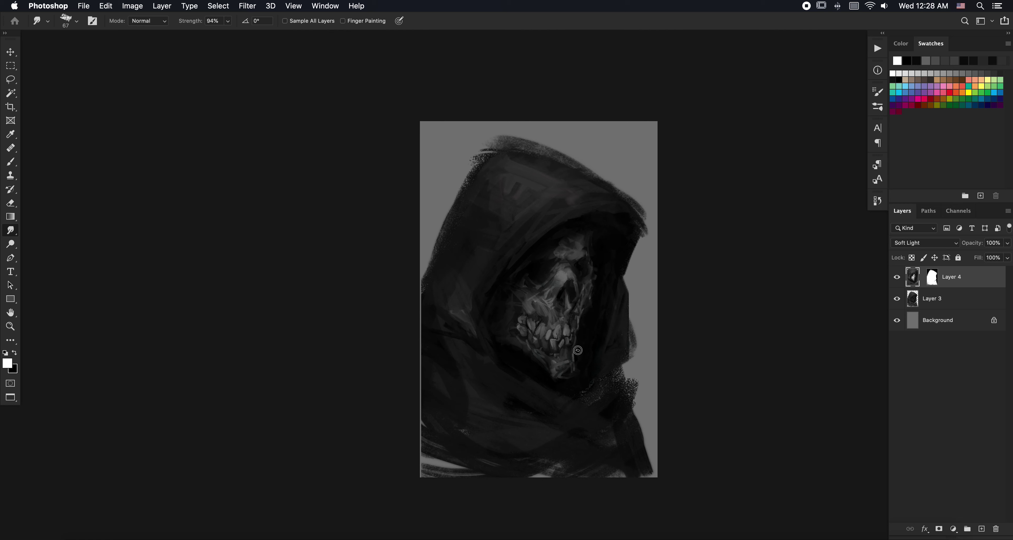
pyautogui.moveTo(510, 335); pyautogui.dragTo(524, 357)
pyautogui.moveTo(502, 323); pyautogui.dragTo(524, 341)
pyautogui.moveTo(555, 379)
pyautogui.mouseDown()
pyautogui.moveTo(570, 374)
pyautogui.moveTo(472, 326)
pyautogui.mouseUp()
# Step: Paint and smear light streaks across the hood top, blending the forehead into the shadow
pyautogui.press('b')
pyautogui.moveTo(509, 167)
pyautogui.mouseDown()
pyautogui.moveTo(543, 199)
pyautogui.moveTo(566, 180)
pyautogui.moveTo(498, 176)
pyautogui.mouseUp()
pyautogui.press('r')
pyautogui.moveTo(562, 187); pyautogui.dragTo(469, 225)
pyautogui.moveTo(547, 255); pyautogui.dragTo(566, 253)
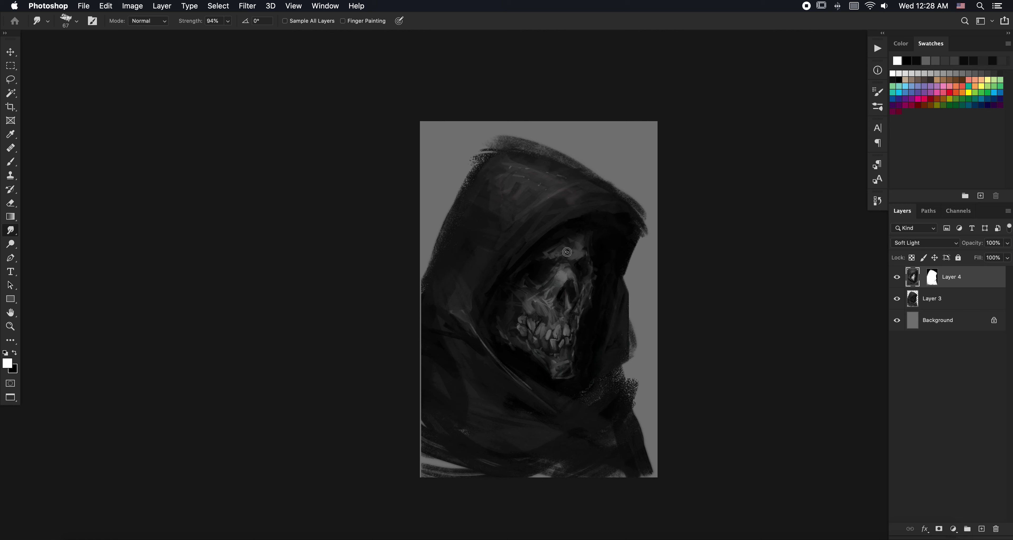
pyautogui.press('b')
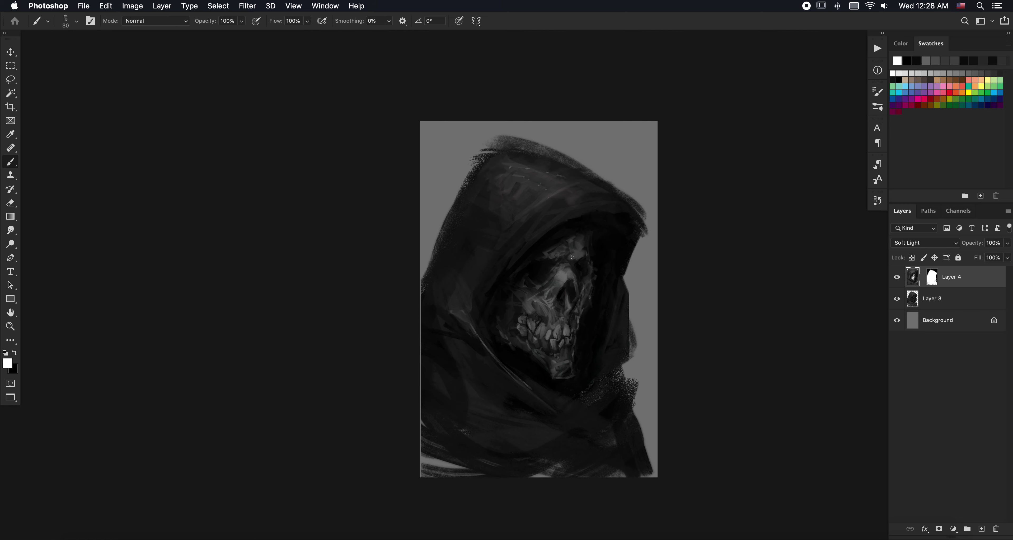
pyautogui.press('r')
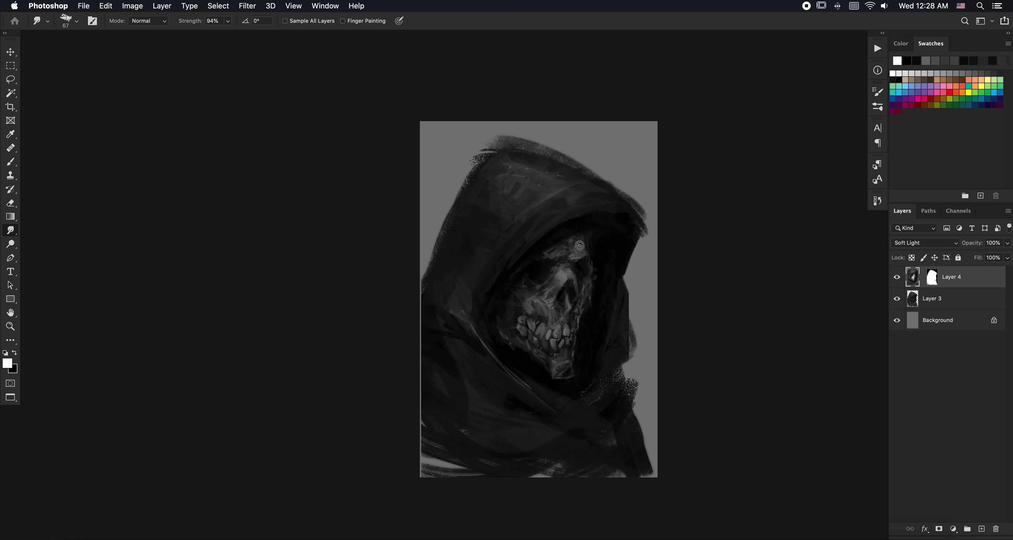
pyautogui.press('b')
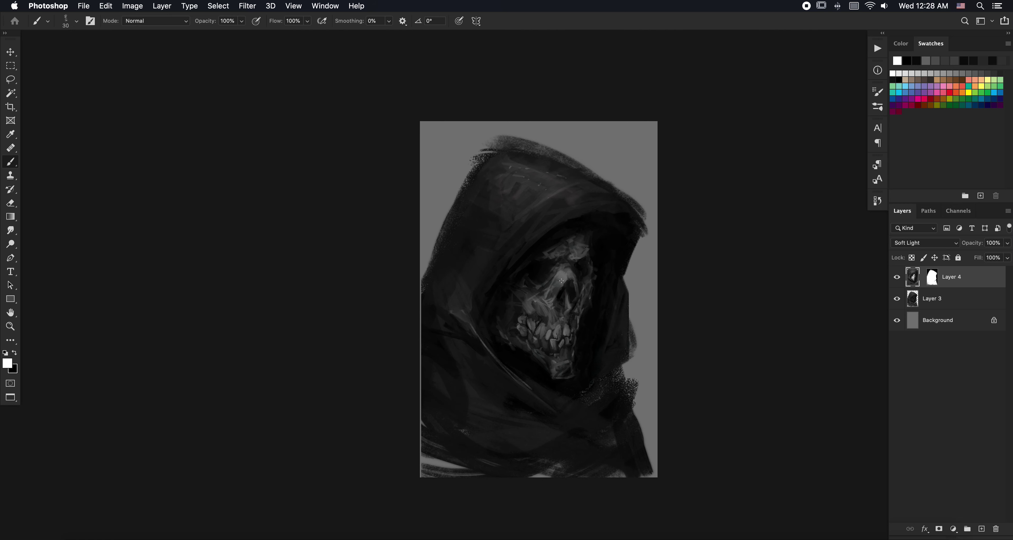
pyautogui.press('r')
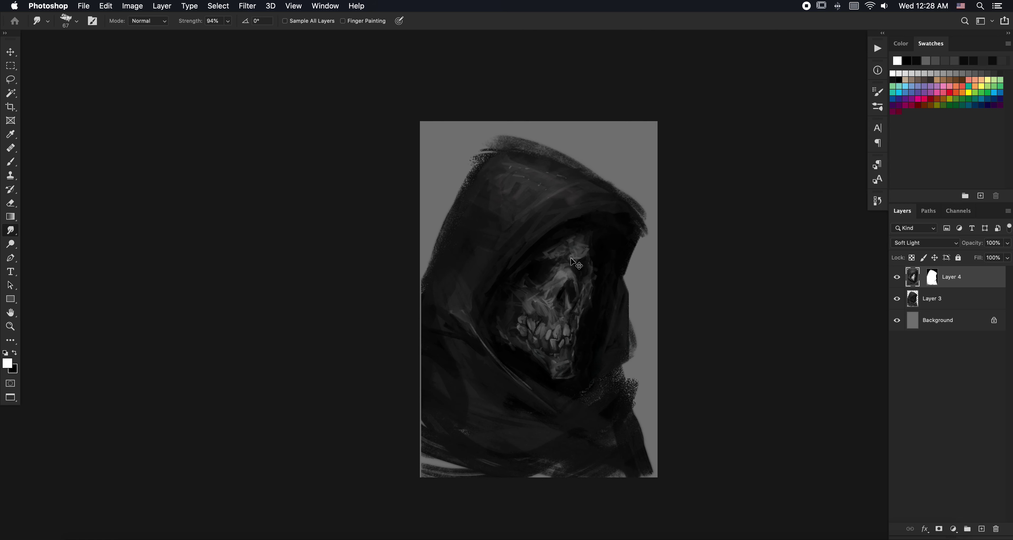
# Step: Duplicate Layer 4 with its mask and clear all pixels from the copy
pyautogui.press('super+j')
pyautogui.press('super+a')
pyautogui.press('Delete')
# Step: Paint a faint light stroke on the skull's cheek and smudge it in
pyautogui.press('b')
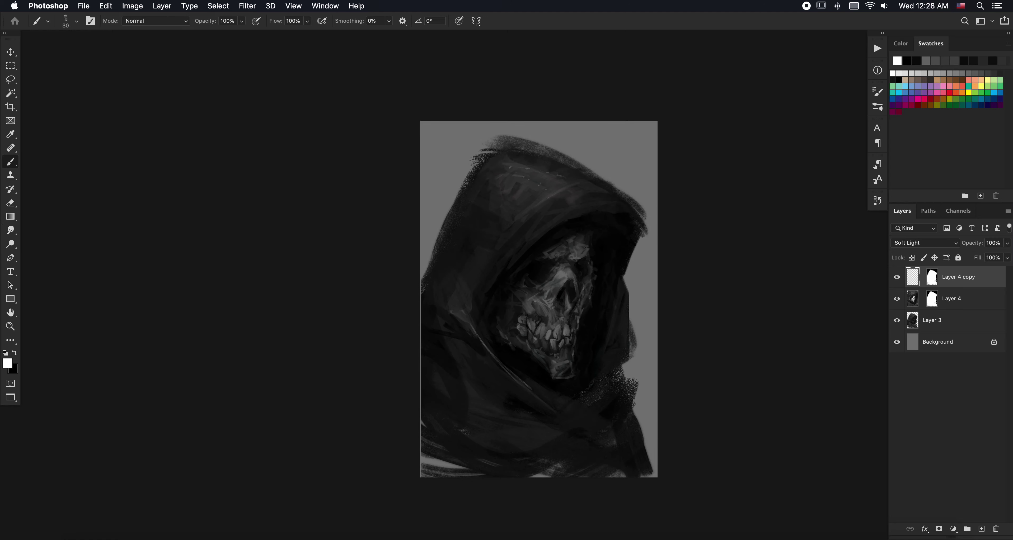
pyautogui.moveTo(558, 275); pyautogui.dragTo(556, 278)
pyautogui.press('r')
pyautogui.rightClick(580, 273)
pyautogui.click(565, 287)
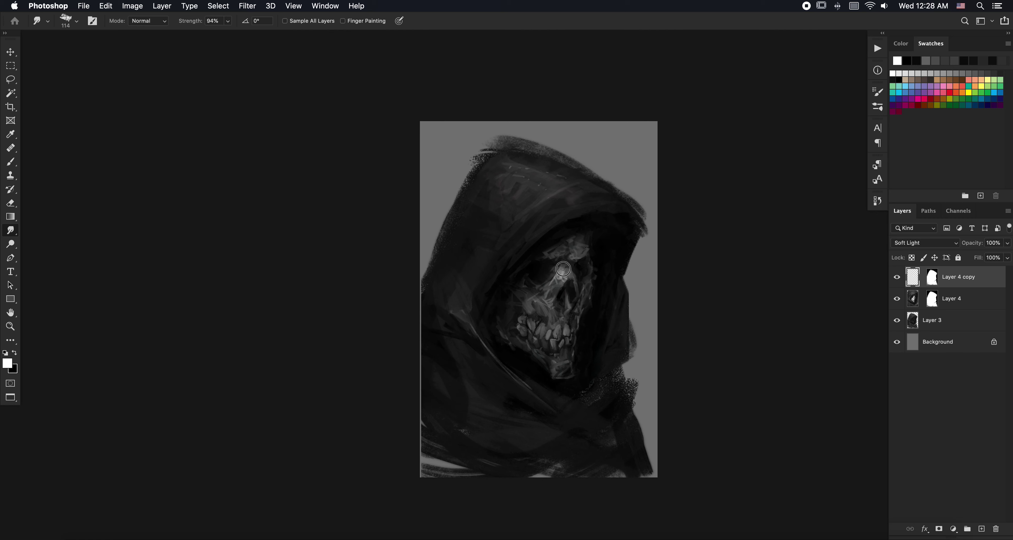
pyautogui.moveTo(565, 287); pyautogui.dragTo(564, 278)
# Step: Alternate painting and smudging to blend the smoky hood edges
pyautogui.press('b')
pyautogui.press('r')
pyautogui.press('b')
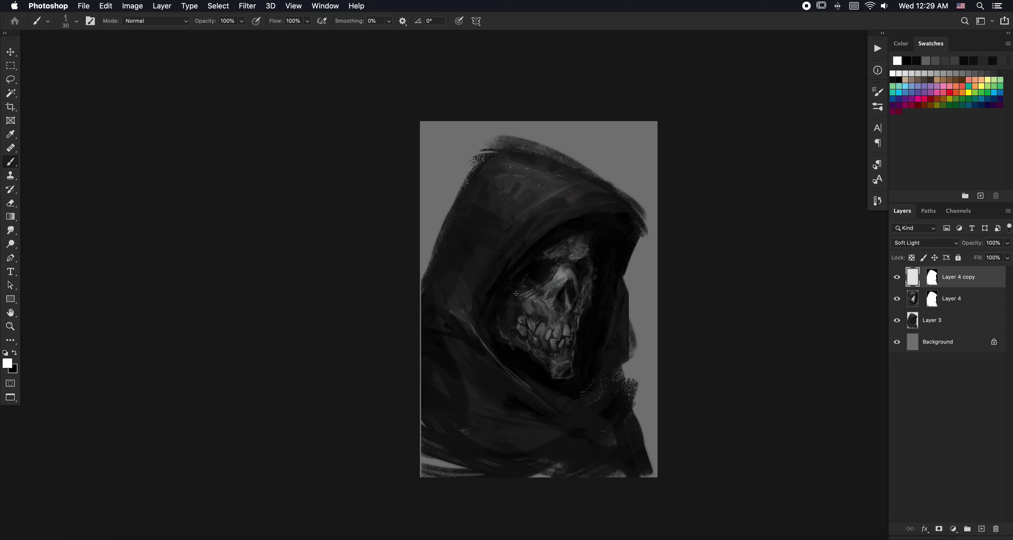
pyautogui.press('r')
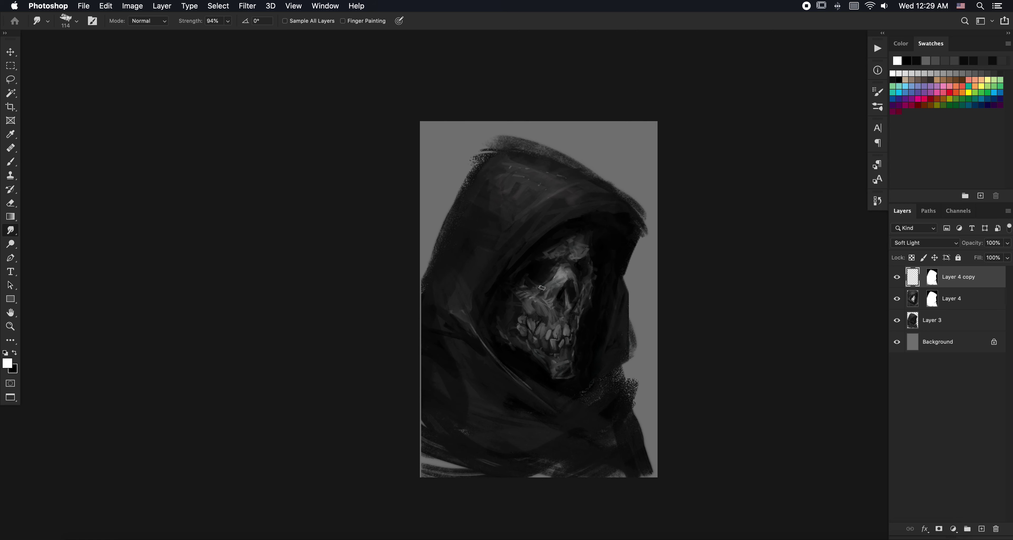
pyautogui.press('b')
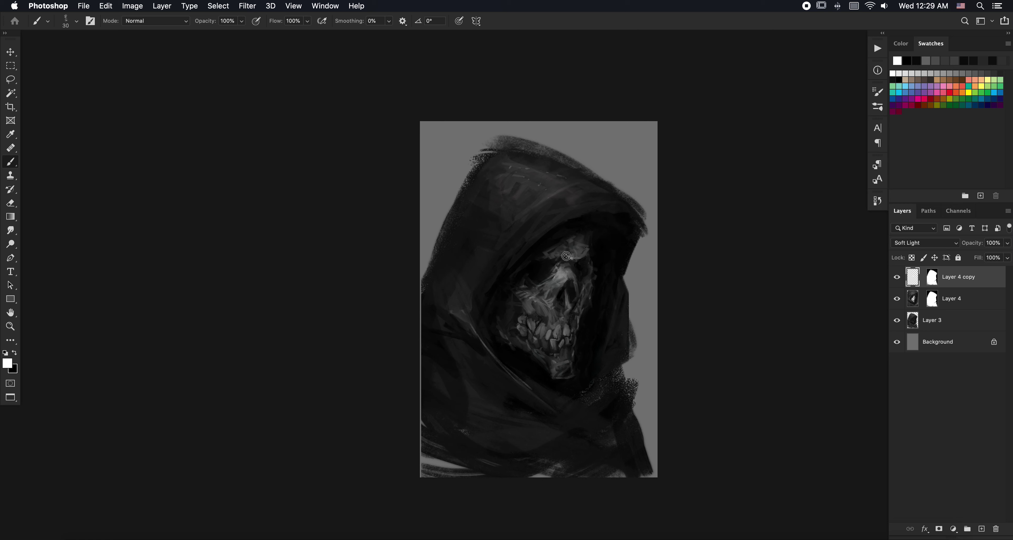
pyautogui.press('r')
pyautogui.press('b')
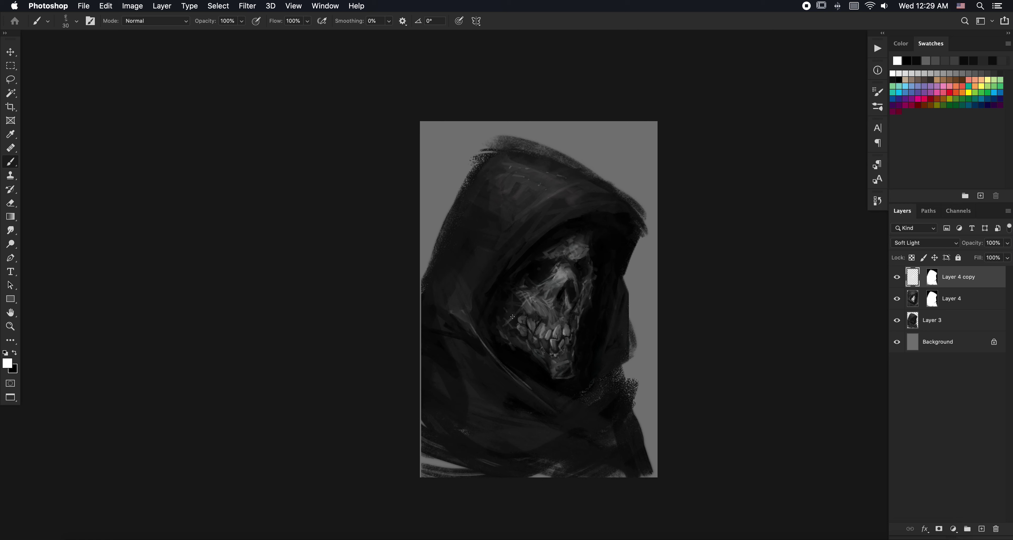
pyautogui.press('r')
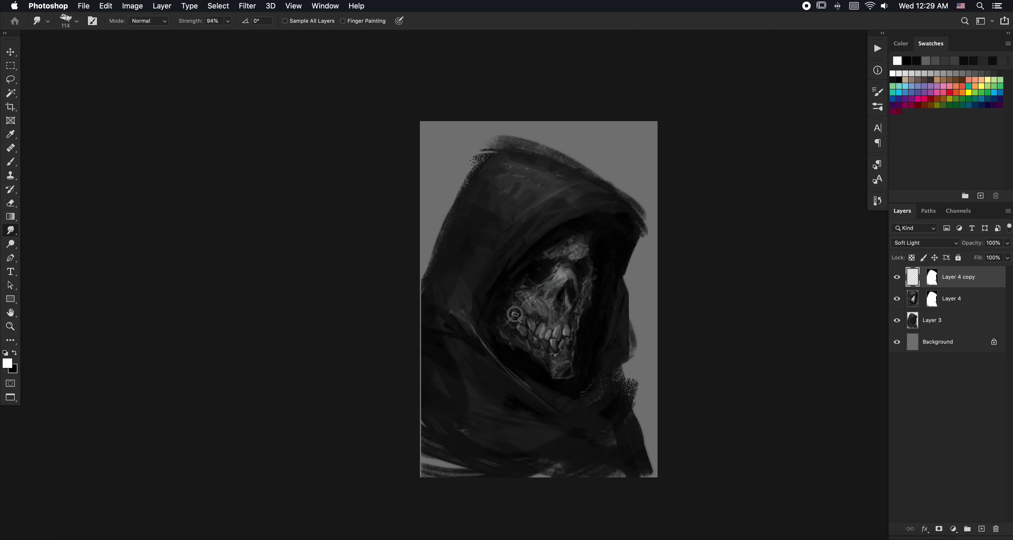
pyautogui.press('b')
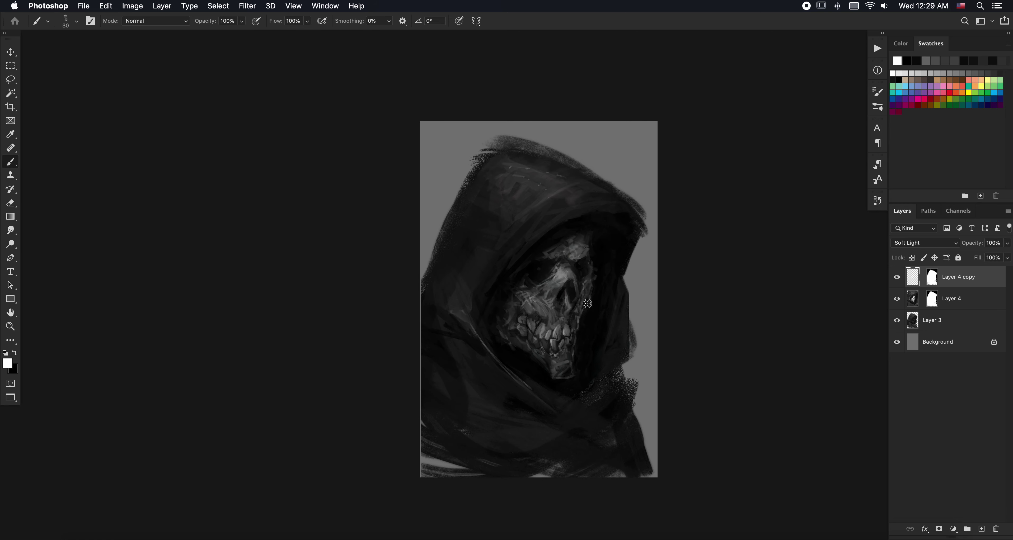
pyautogui.press('r')
# Step: Smudge a short stroke near the skull's right edge, then zoom out to the whole painting
pyautogui.moveTo(591, 301); pyautogui.dragTo(588, 275)
pyautogui.press('b')
pyautogui.press('r')
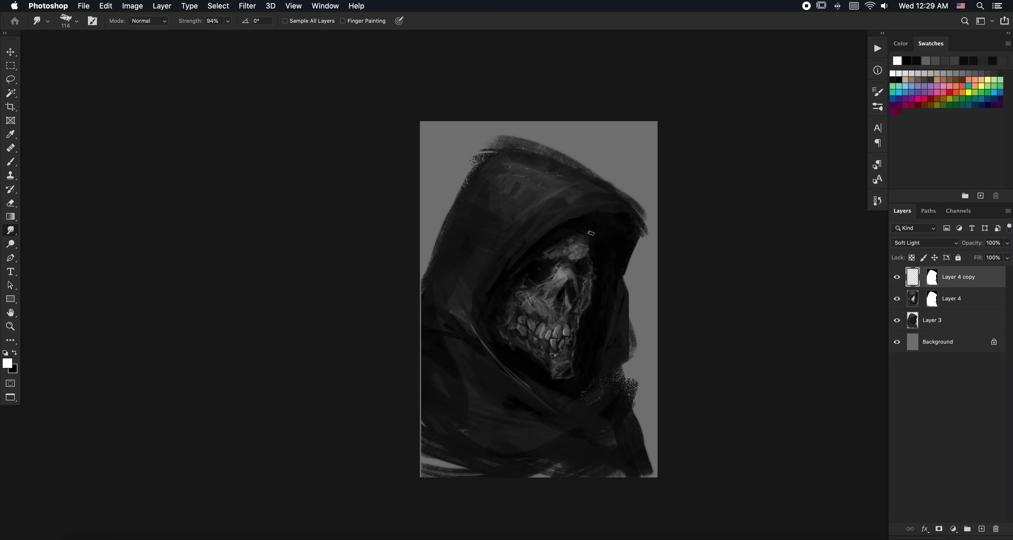
pyautogui.press('b')
pyautogui.press('r')
pyautogui.press('b')
pyautogui.press('r')
pyautogui.press('z')
pyautogui.moveTo(560, 372); pyautogui.dragTo(641, 333)
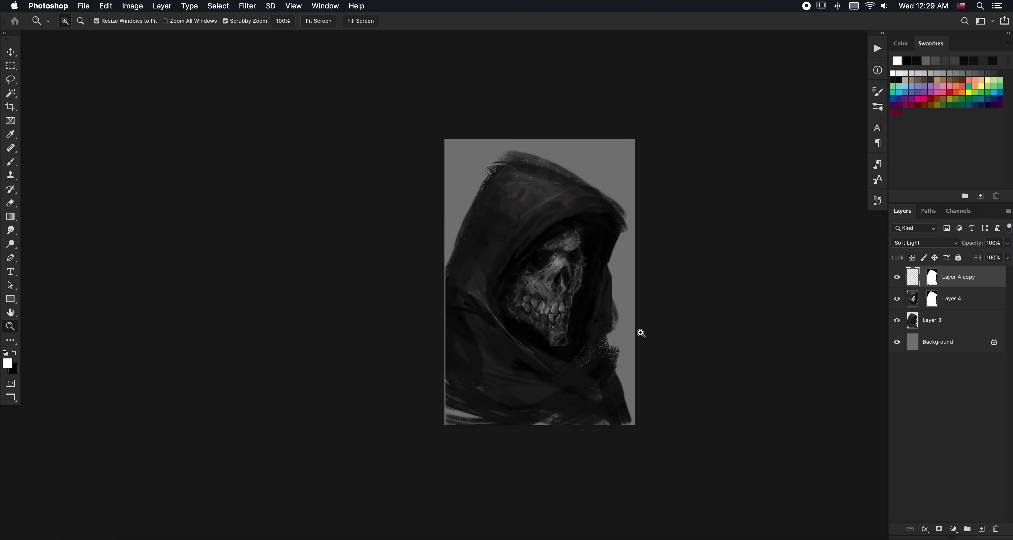
# Step: Merge the figure layers into one, applying the layer mask first
pyautogui.hotkey('ctrl', 'e')
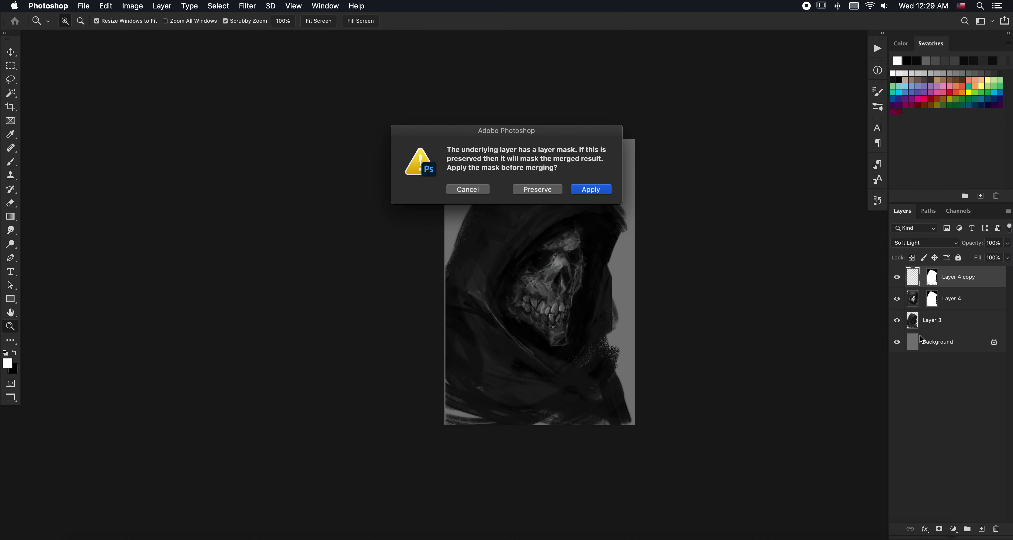
pyautogui.click(544, 191)
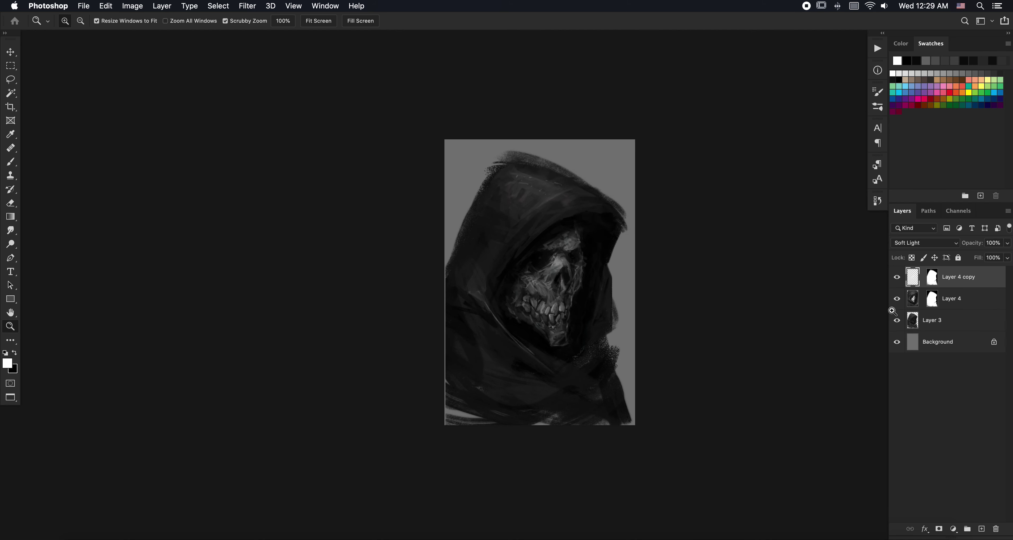
pyautogui.keyDown('shift'); pyautogui.click(920, 319); pyautogui.keyUp('shift')
pyautogui.hotkey('ctrl', 'e')
# Step: Nudge the merged figure, flip it horizontally with Free Transform, and duplicate the layer
pyautogui.press('v')
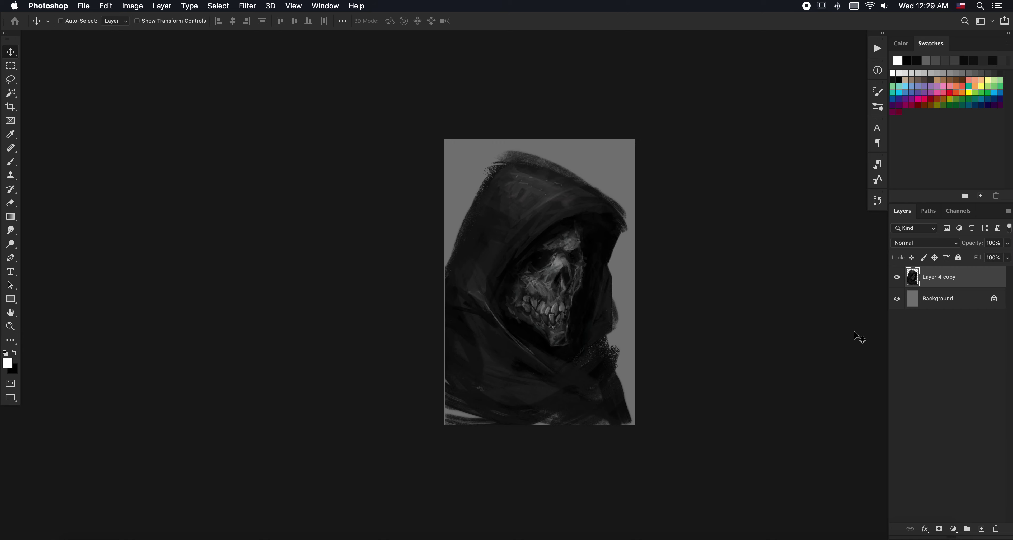
pyautogui.moveTo(577, 364); pyautogui.dragTo(582, 370)
pyautogui.hotkey('ctrl', 't')
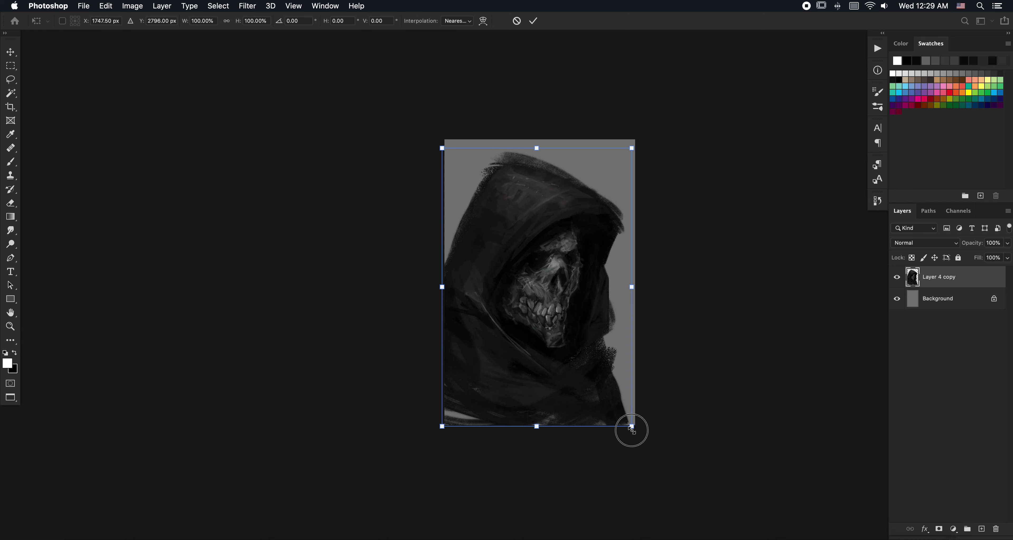
pyautogui.moveTo(631, 425); pyautogui.dragTo(632, 427)
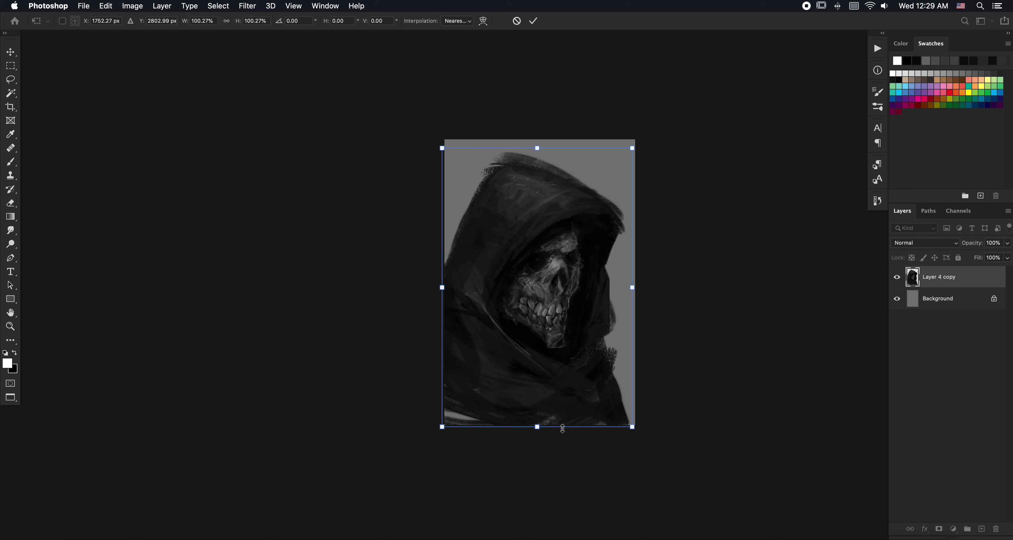
pyautogui.moveTo(537, 430); pyautogui.dragTo(555, 403)
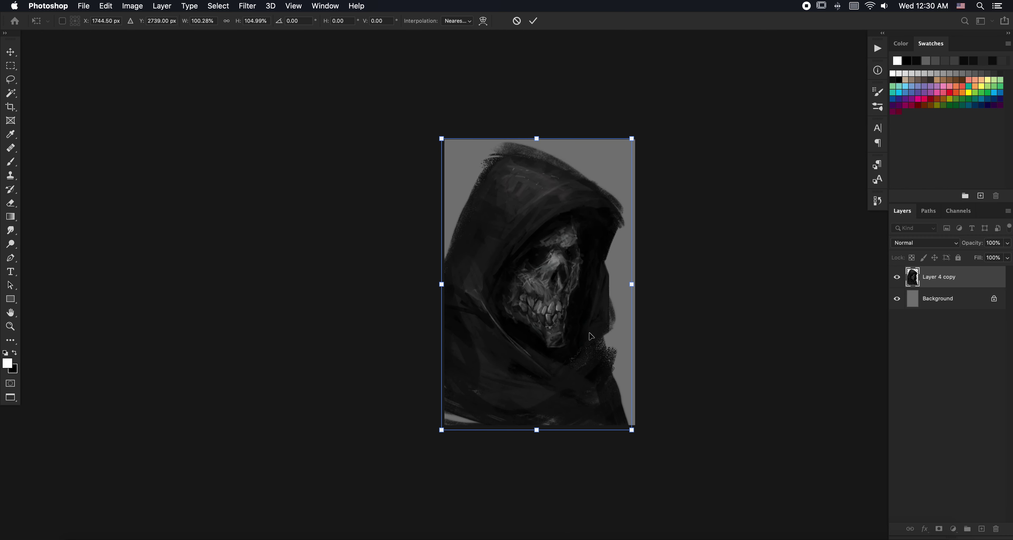
pyautogui.press('super+z')
pyautogui.rightClick(585, 267)
pyautogui.click(615, 449)
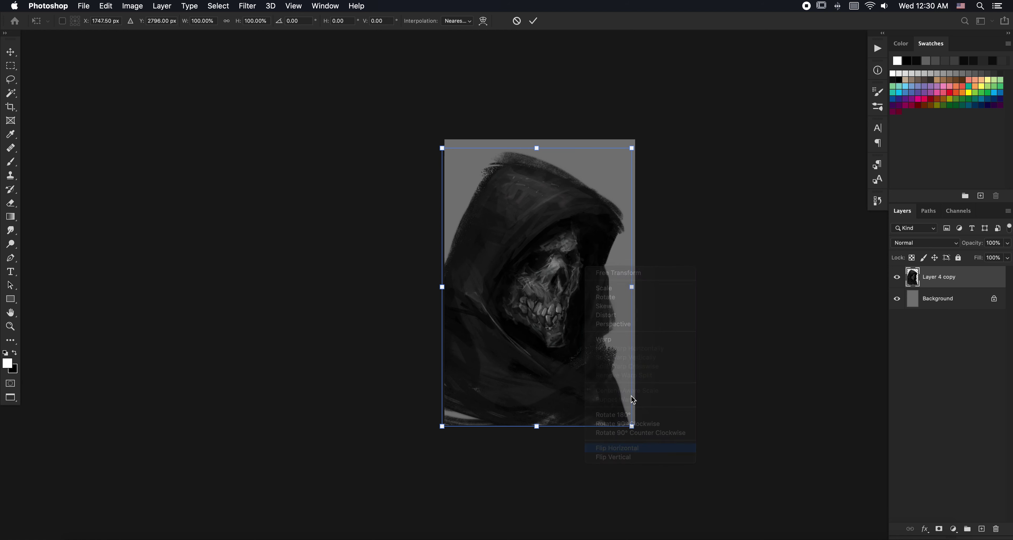
pyautogui.press('Return')
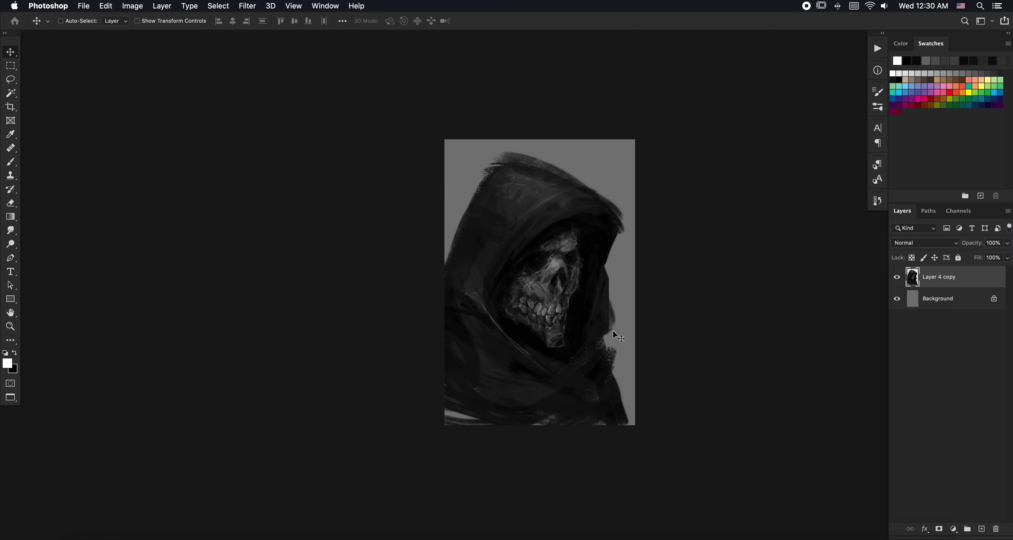
pyautogui.press('super+j')
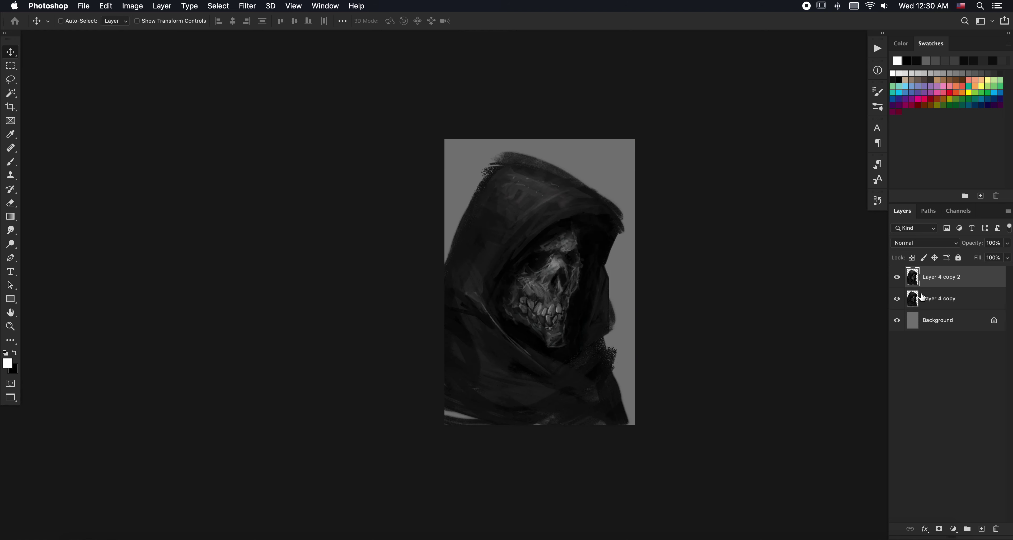
# Step: Hide Layer 4 copy; scale Layer 4 copy 2 to 68.5%, flipped horizontally and moved up-right
pyautogui.click(897, 298)
pyautogui.press('super+t')
pyautogui.moveTo(632, 149); pyautogui.dragTo(602, 192)
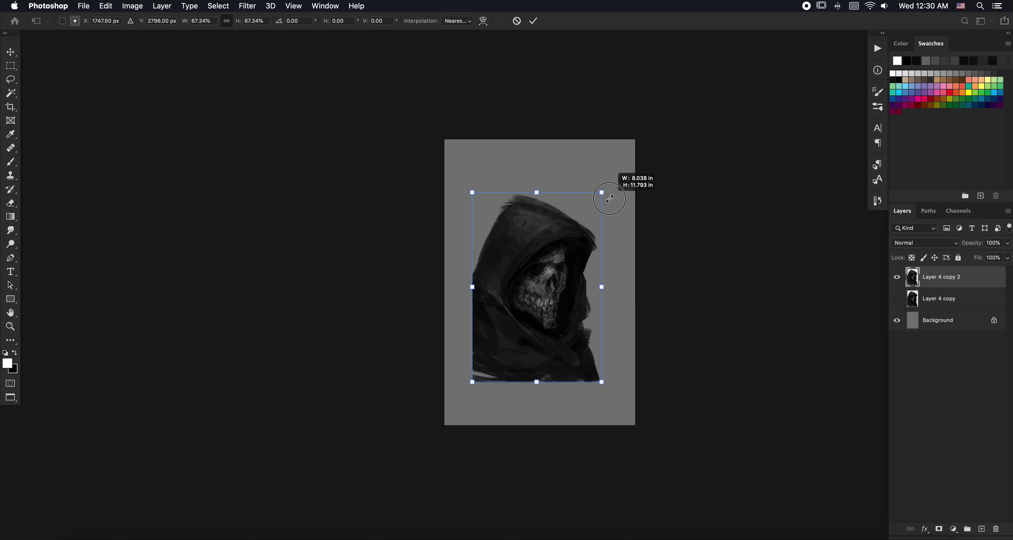
pyautogui.moveTo(580, 242); pyautogui.dragTo(582, 212)
pyautogui.rightClick(572, 255)
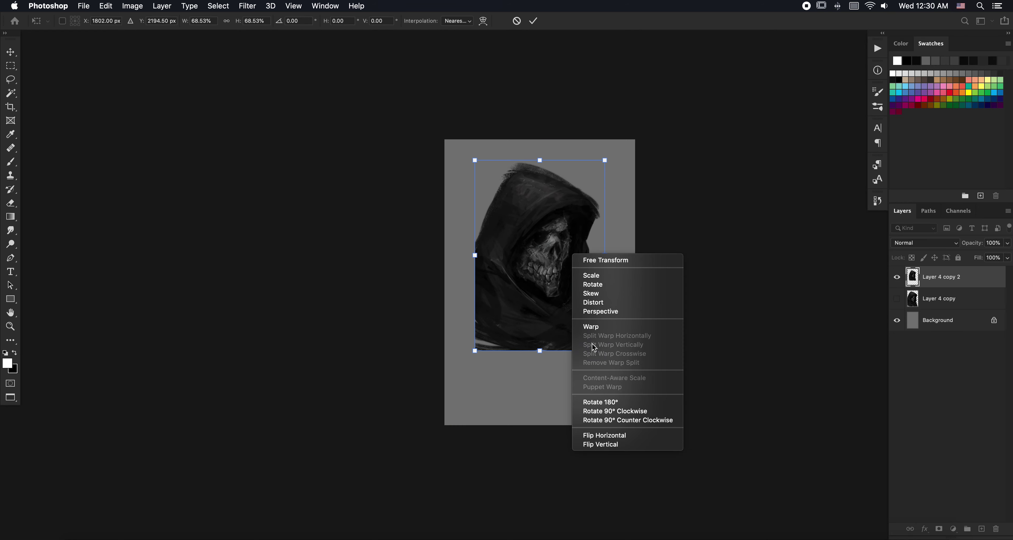
pyautogui.click(604, 436)
pyautogui.moveTo(572, 295); pyautogui.dragTo(584, 290)
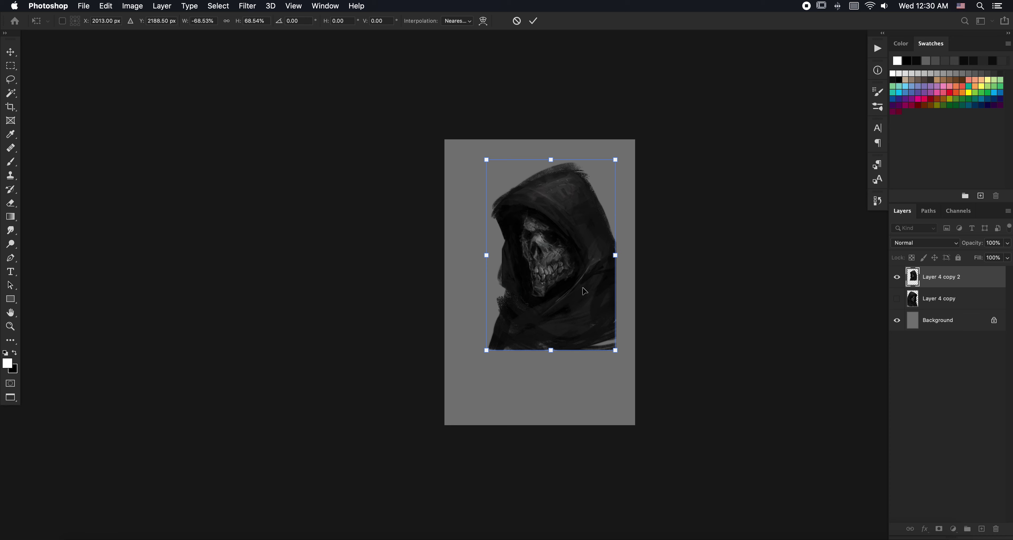
pyautogui.press('Return')
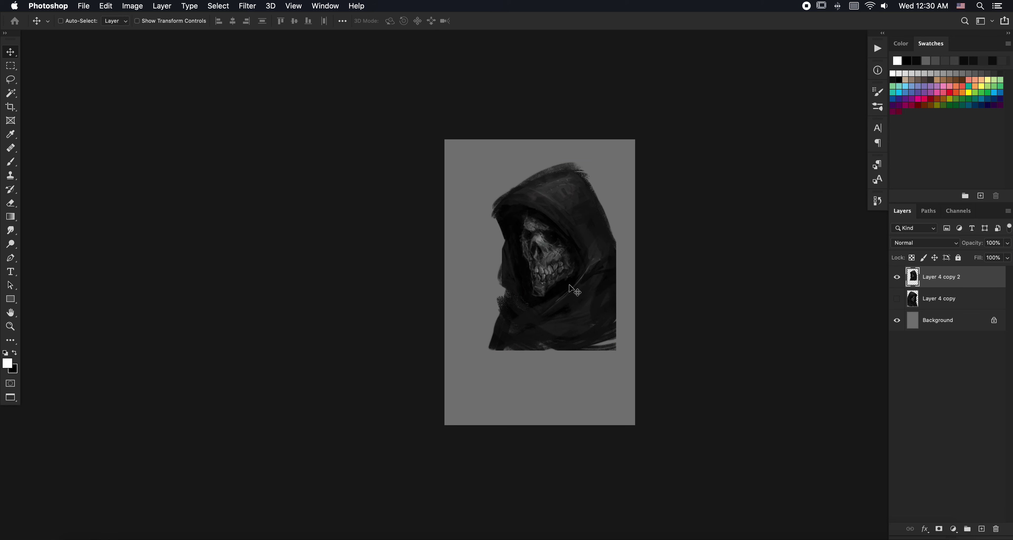
# Step: Sample a dark cloak grey and smudge the hood-edge streak and folds between chest and cheek
pyautogui.press('b')
pyautogui.keyDown('alt'); pyautogui.click(533, 203); pyautogui.keyUp('alt')
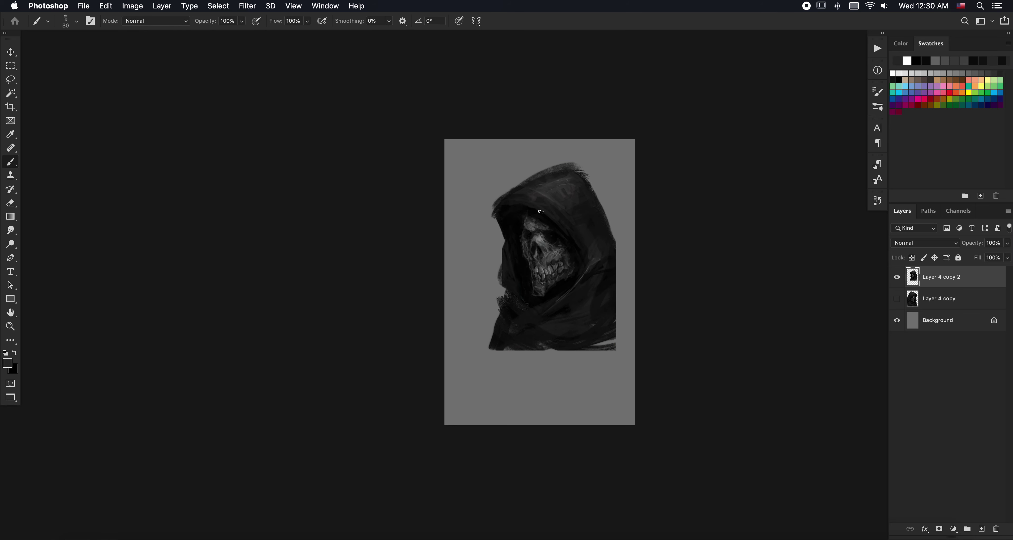
pyautogui.press('r')
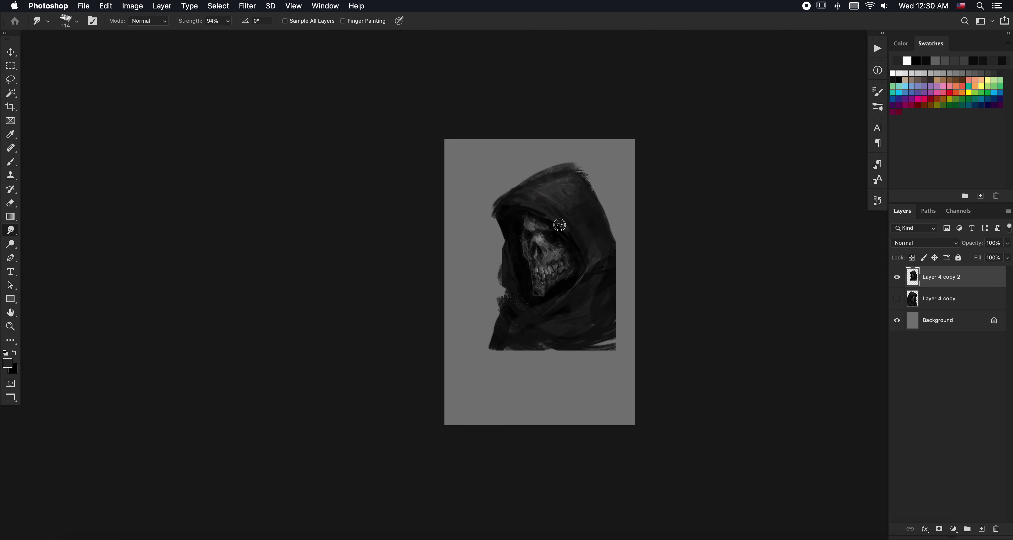
pyautogui.moveTo(582, 265); pyautogui.dragTo(573, 237)
pyautogui.moveTo(586, 281)
pyautogui.mouseDown()
pyautogui.moveTo(578, 300)
pyautogui.moveTo(591, 265)
pyautogui.mouseUp()
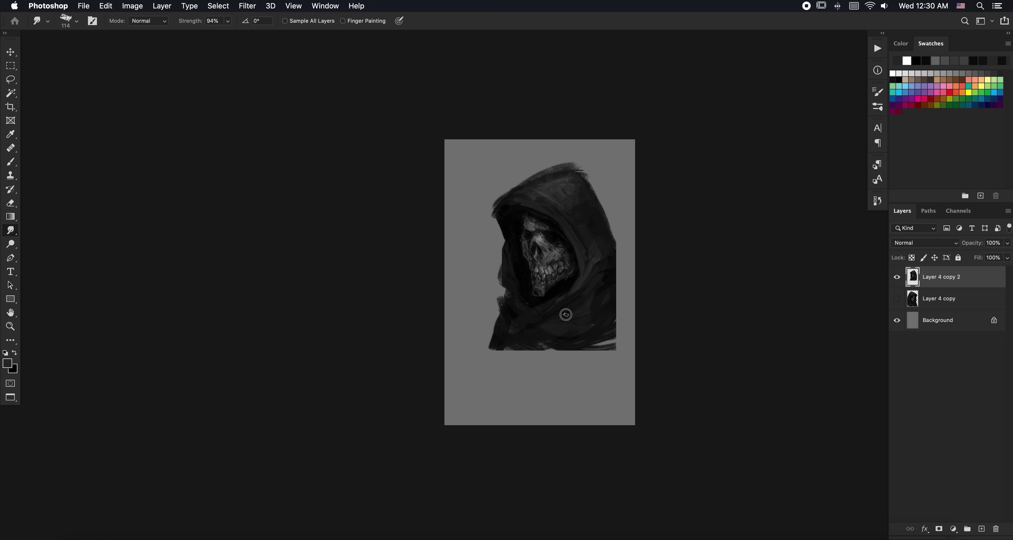
pyautogui.moveTo(566, 314); pyautogui.dragTo(594, 276)
# Step: With a 444 px brush, paint dark cloak strokes down to the canvas bottom, resampling colours
pyautogui.press('b')
pyautogui.rightClick(585, 322)
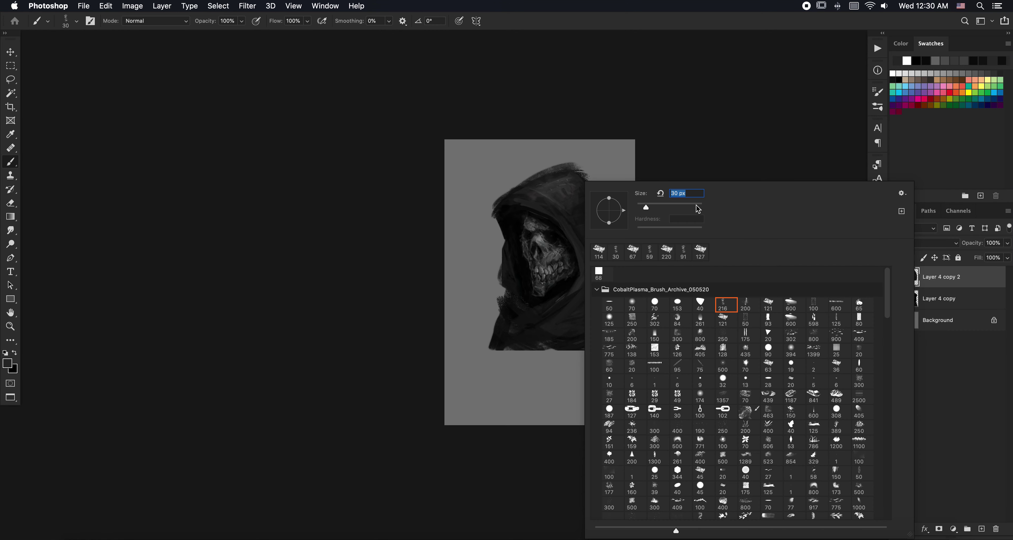
pyautogui.moveTo(698, 207); pyautogui.dragTo(694, 208)
pyautogui.click(538, 337)
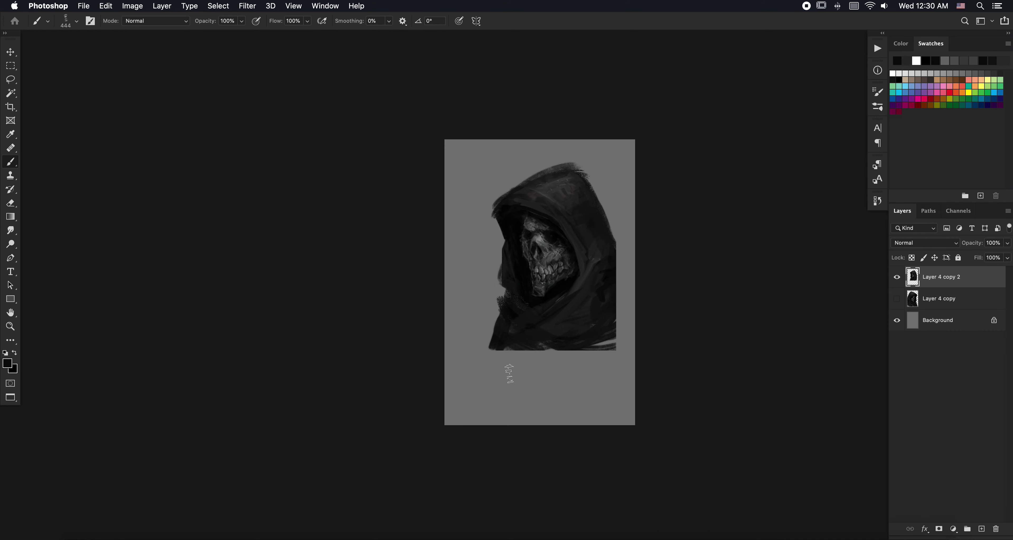
pyautogui.moveTo(507, 334)
pyautogui.mouseDown()
pyautogui.moveTo(478, 419)
pyautogui.moveTo(546, 345)
pyautogui.moveTo(498, 414)
pyautogui.moveTo(664, 325)
pyautogui.moveTo(615, 287)
pyautogui.moveTo(591, 324)
pyautogui.moveTo(644, 350)
pyautogui.moveTo(515, 423)
pyautogui.moveTo(633, 391)
pyautogui.mouseUp()
pyautogui.keyDown('alt'); pyautogui.click(581, 309); pyautogui.keyUp('alt')
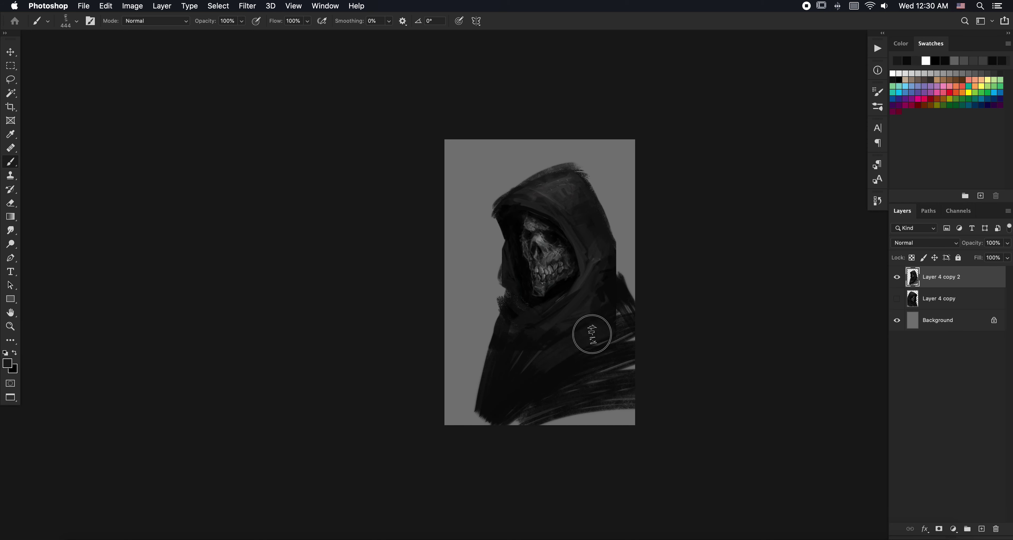
pyautogui.moveTo(584, 364)
pyautogui.mouseDown()
pyautogui.moveTo(576, 396)
pyautogui.moveTo(527, 366)
pyautogui.moveTo(491, 409)
pyautogui.mouseUp()
pyautogui.keyDown('alt'); pyautogui.click(493, 429); pyautogui.keyUp('alt')
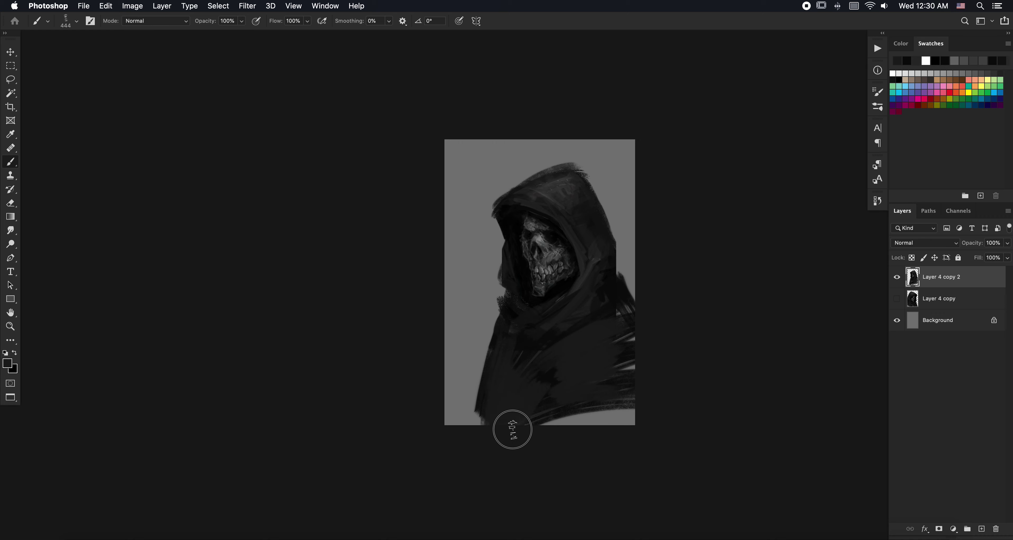
pyautogui.moveTo(510, 420)
pyautogui.mouseDown()
pyautogui.moveTo(560, 369)
pyautogui.moveTo(611, 406)
pyautogui.moveTo(682, 303)
pyautogui.mouseUp()
# Step: Darken the cloak's right edge with a gradient and smudge, then paint over grey gaps at both edges
pyautogui.press('g')
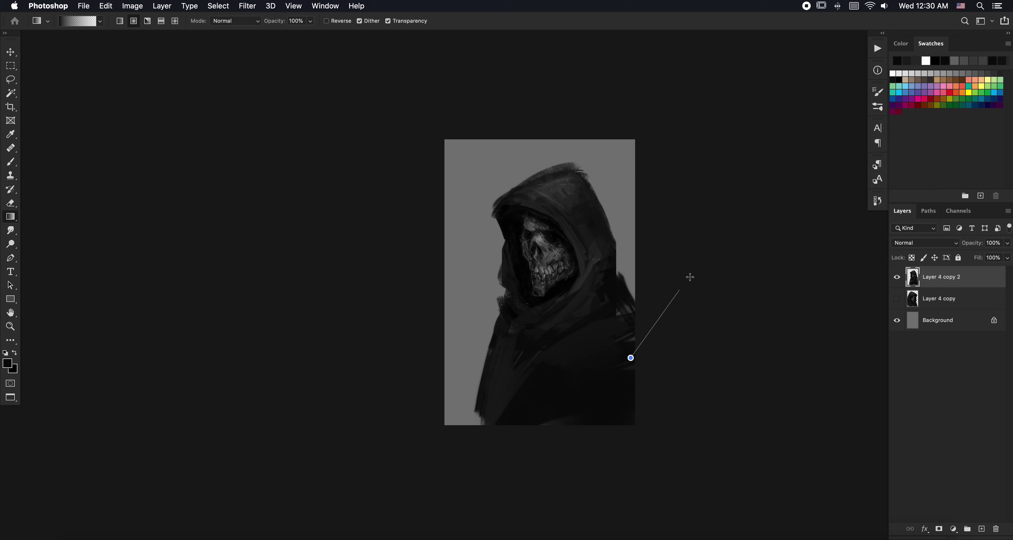
pyautogui.moveTo(629, 355); pyautogui.dragTo(690, 277)
pyautogui.press('r')
pyautogui.moveTo(629, 301); pyautogui.dragTo(625, 310)
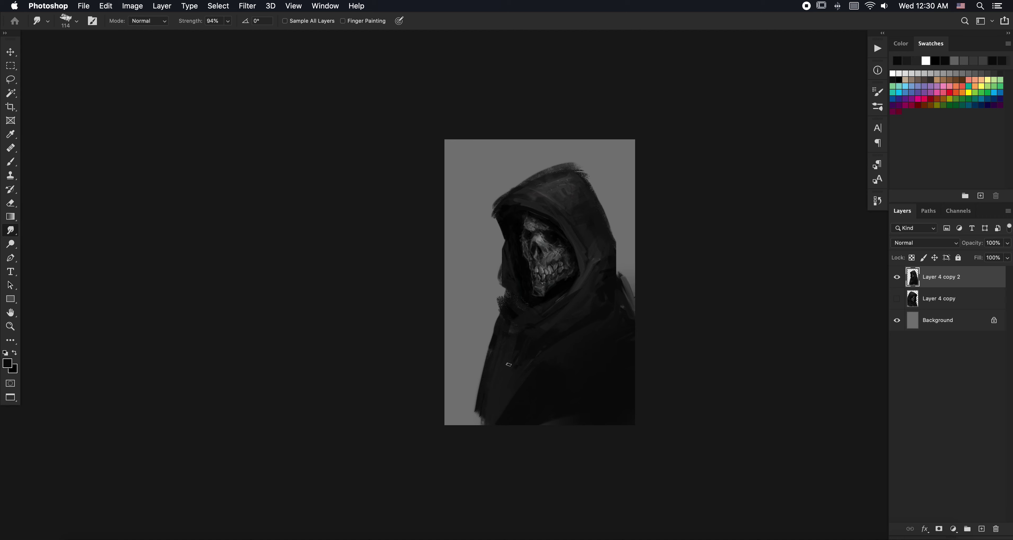
pyautogui.press('b')
pyautogui.moveTo(486, 396)
pyautogui.mouseDown()
pyautogui.moveTo(479, 411)
pyautogui.moveTo(466, 389)
pyautogui.mouseUp()
pyautogui.moveTo(456, 437)
pyautogui.mouseDown()
pyautogui.moveTo(452, 389)
pyautogui.moveTo(493, 378)
pyautogui.mouseUp()
pyautogui.moveTo(623, 314)
pyautogui.mouseDown()
pyautogui.moveTo(640, 294)
pyautogui.moveTo(619, 287)
pyautogui.moveTo(634, 300)
pyautogui.mouseUp()
# Step: Erase stray dark strokes at the cloak's right edge and smooth and darken the hood's right edge
pyautogui.press('e')
pyautogui.moveTo(627, 267); pyautogui.dragTo(633, 303)
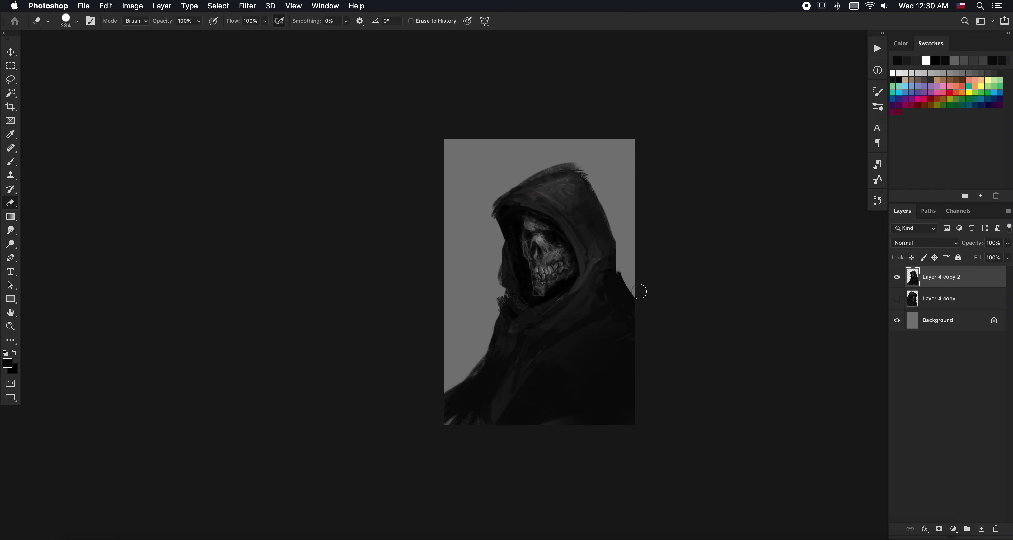
pyautogui.moveTo(589, 170); pyautogui.dragTo(605, 209)
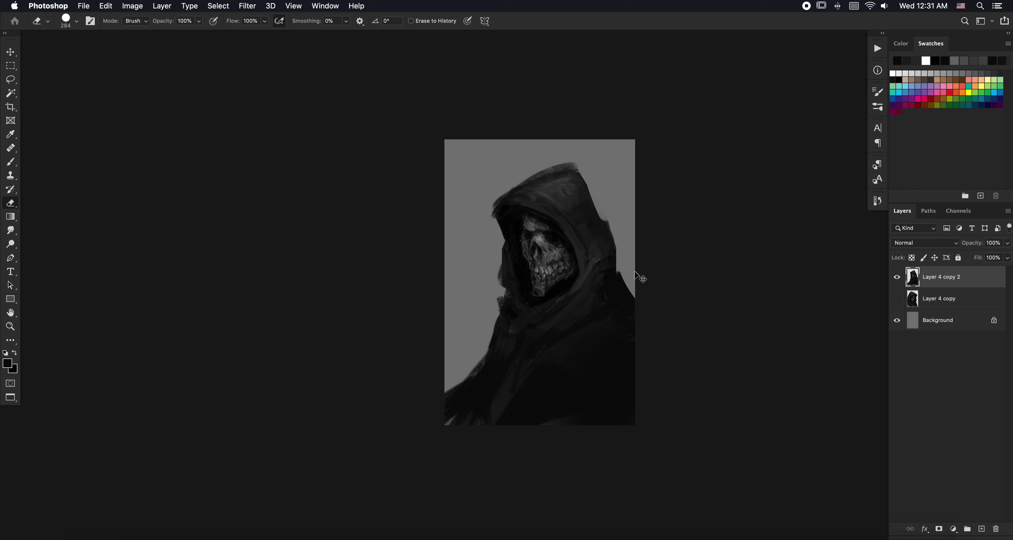
pyautogui.press('b')
pyautogui.moveTo(582, 169)
pyautogui.mouseDown()
pyautogui.moveTo(578, 185)
pyautogui.moveTo(565, 176)
pyautogui.moveTo(583, 176)
pyautogui.moveTo(601, 197)
pyautogui.moveTo(597, 189)
pyautogui.mouseUp()
# Step: Sample lighter hood greys, smudge the hood's top edge and upper-right tip, and smear the left side outward
pyautogui.keyDown('alt'); pyautogui.click(573, 181); pyautogui.keyUp('alt')
pyautogui.keyDown('alt'); pyautogui.click(551, 182); pyautogui.keyUp('alt')
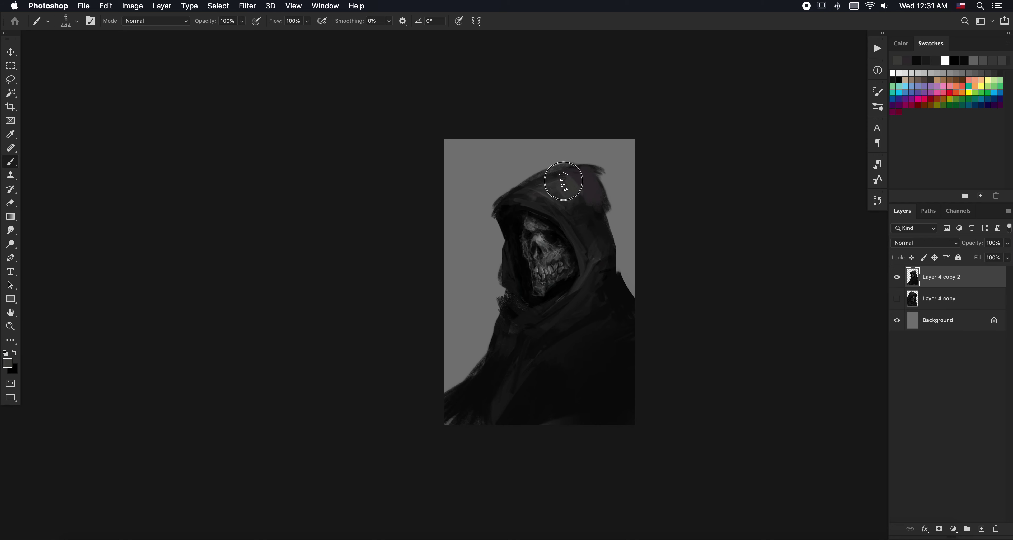
pyautogui.press('r')
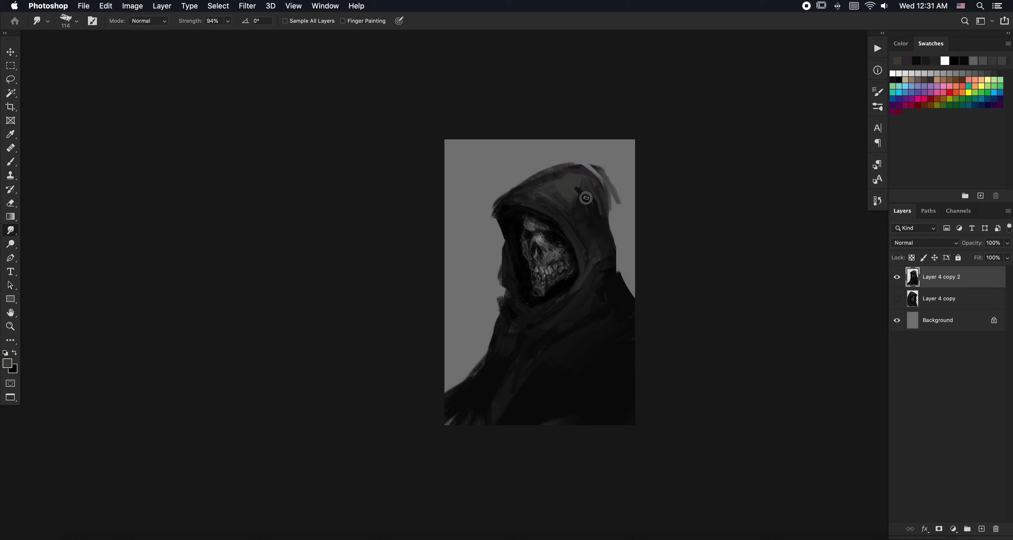
pyautogui.rightClick(630, 191)
pyautogui.click(597, 199)
pyautogui.moveTo(547, 168)
pyautogui.mouseDown()
pyautogui.moveTo(573, 159)
pyautogui.moveTo(611, 165)
pyautogui.moveTo(614, 223)
pyautogui.moveTo(604, 204)
pyautogui.moveTo(628, 207)
pyautogui.mouseUp()
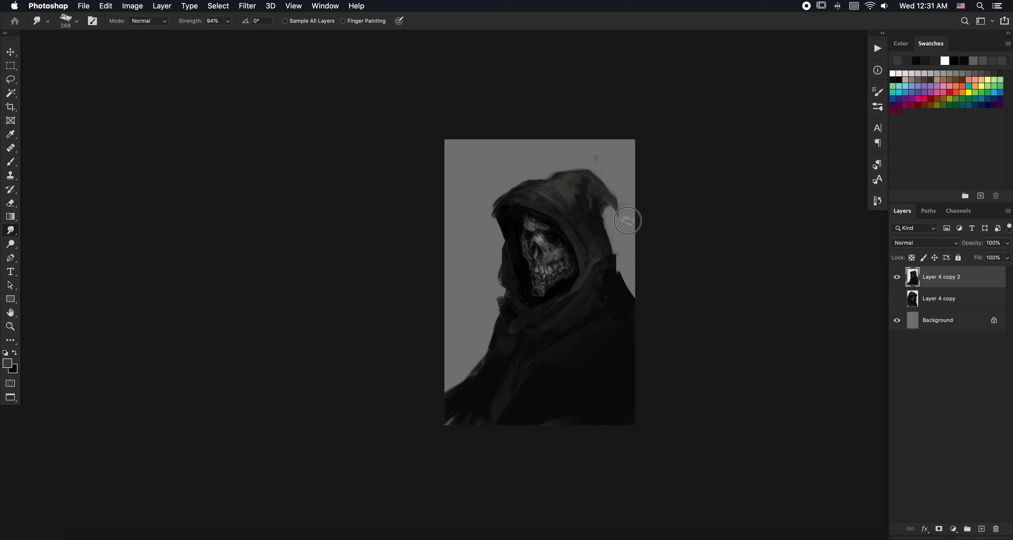
pyautogui.moveTo(626, 208); pyautogui.dragTo(617, 220)
pyautogui.moveTo(480, 215)
pyautogui.mouseDown()
pyautogui.moveTo(483, 232)
pyautogui.moveTo(504, 236)
pyautogui.moveTo(487, 293)
pyautogui.moveTo(508, 280)
pyautogui.moveTo(496, 296)
pyautogui.moveTo(516, 302)
pyautogui.mouseUp()
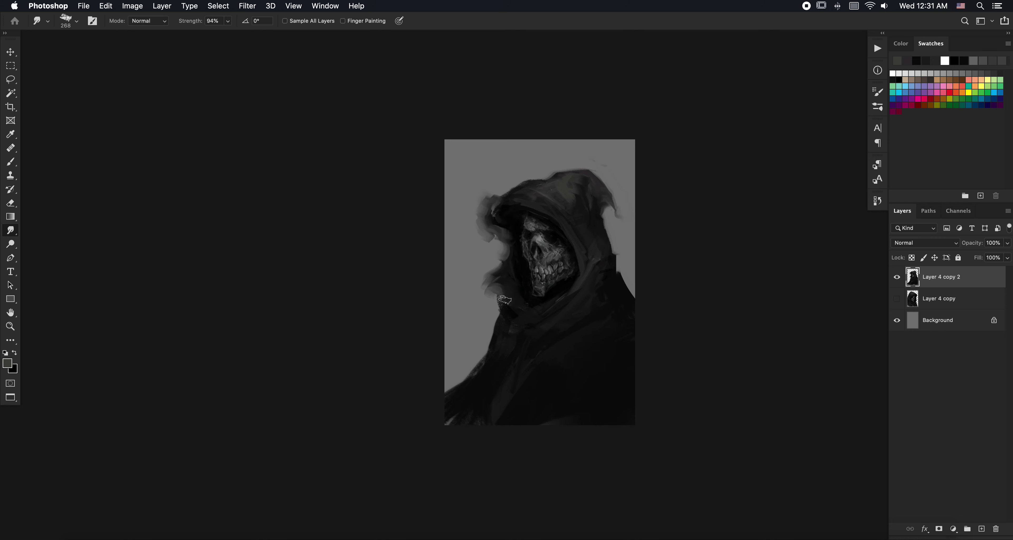
# Step: Set the brush size to 38 px and smear the hood's left edge into the background
pyautogui.press('b')
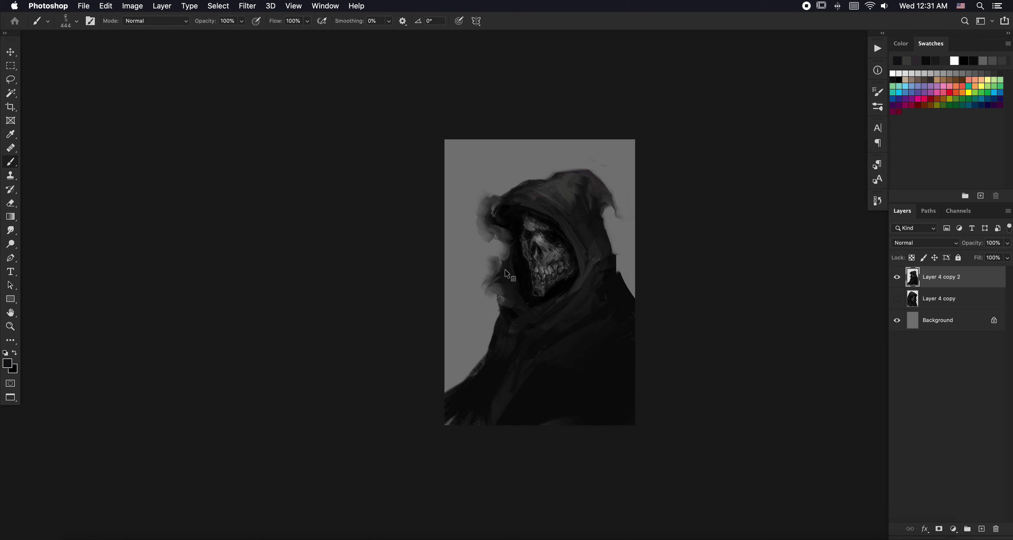
pyautogui.rightClick(503, 274)
pyautogui.write('38')
pyautogui.press('Return')
pyautogui.press('r')
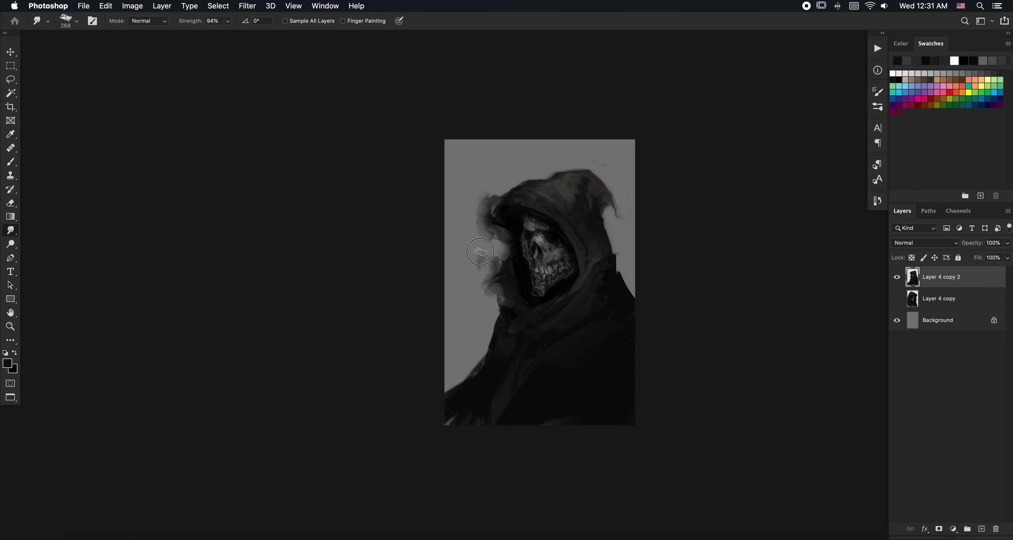
pyautogui.press('b')
pyautogui.press('r')
pyautogui.moveTo(485, 265)
pyautogui.mouseDown()
pyautogui.moveTo(494, 264)
pyautogui.moveTo(500, 214)
pyautogui.mouseUp()
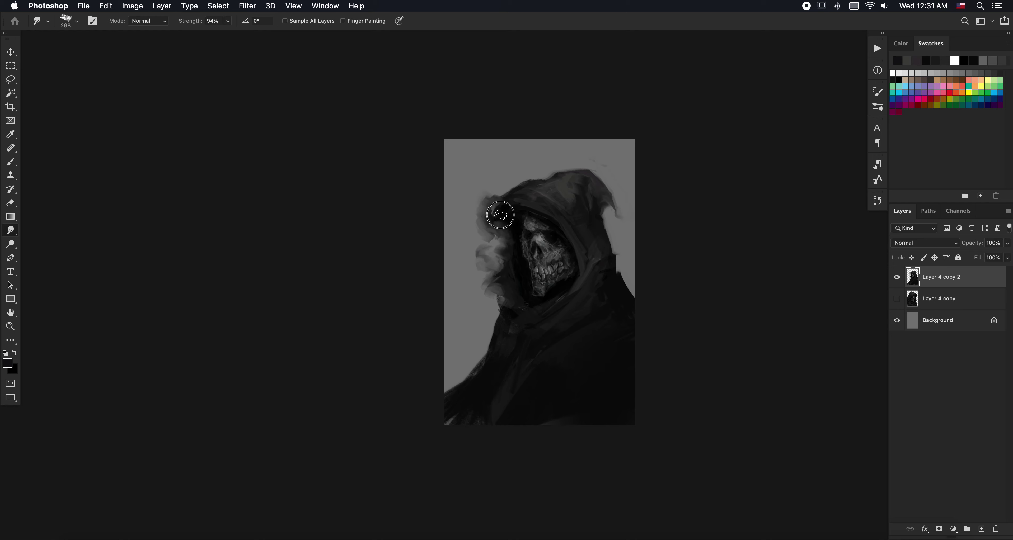
# Step: Sample a grey and smudge the hood's top-left edge, left shoulder and right edge outward
pyautogui.press('b')
pyautogui.keyDown('alt'); pyautogui.click(497, 207); pyautogui.keyUp('alt')
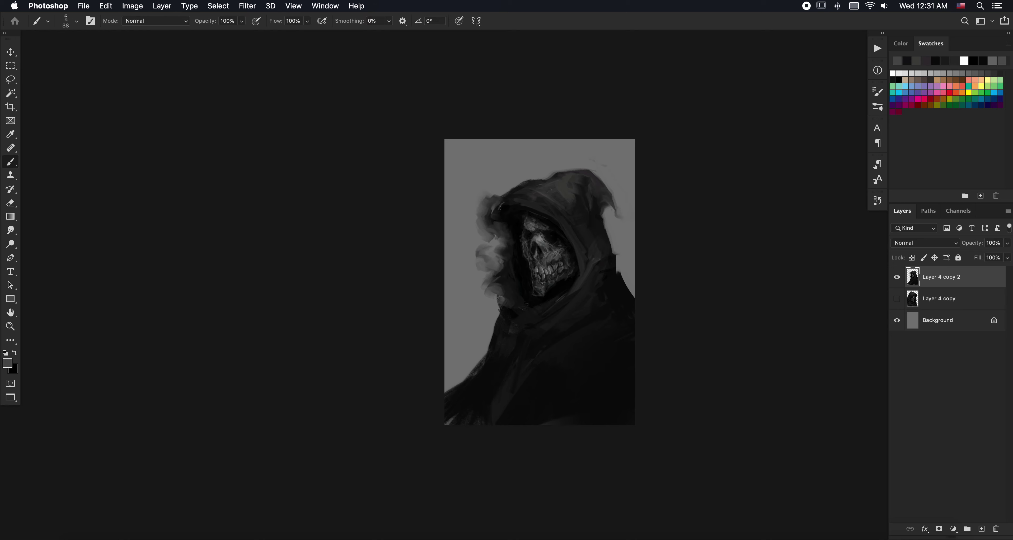
pyautogui.press('r')
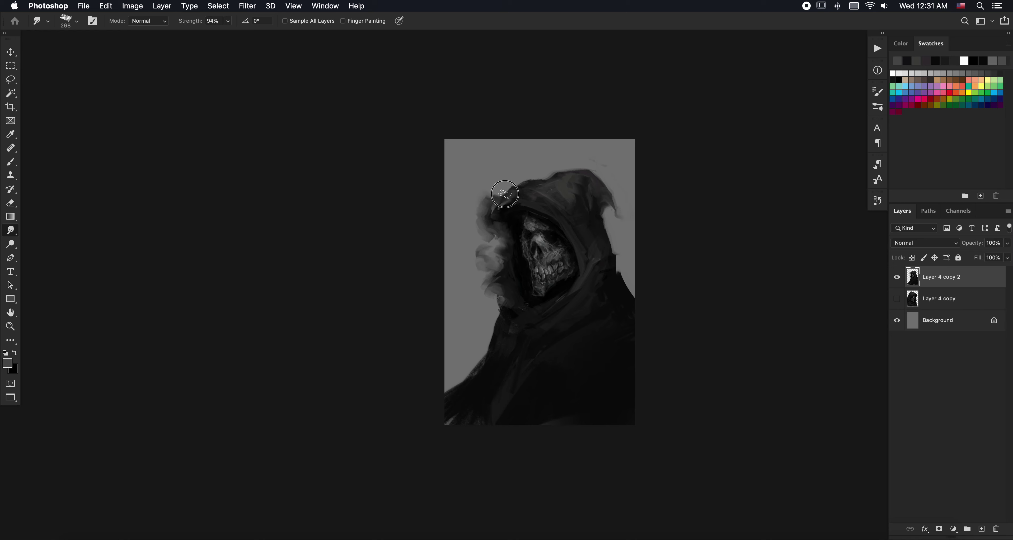
pyautogui.moveTo(512, 180); pyautogui.dragTo(545, 167)
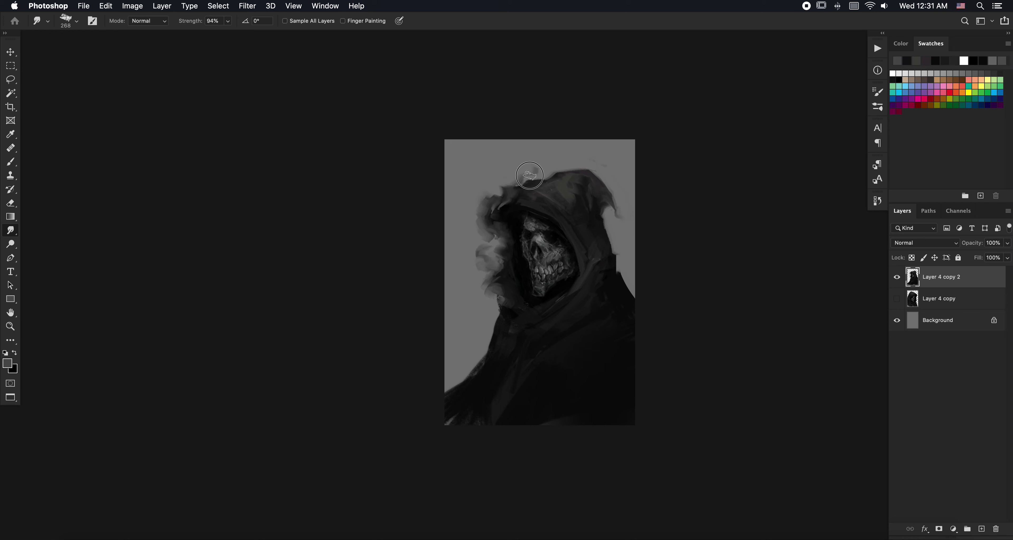
pyautogui.moveTo(495, 283)
pyautogui.mouseDown()
pyautogui.moveTo(464, 384)
pyautogui.moveTo(469, 341)
pyautogui.mouseUp()
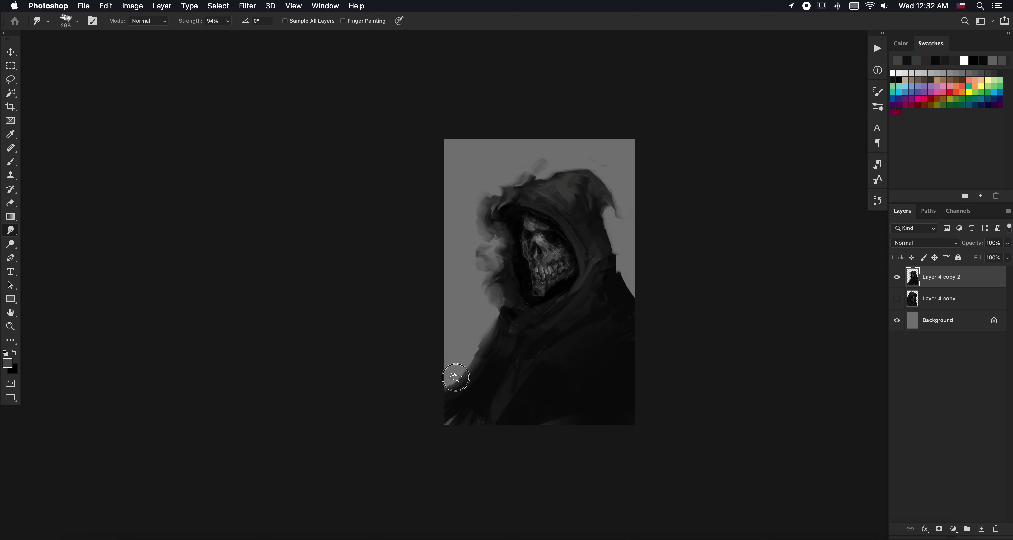
pyautogui.press('b')
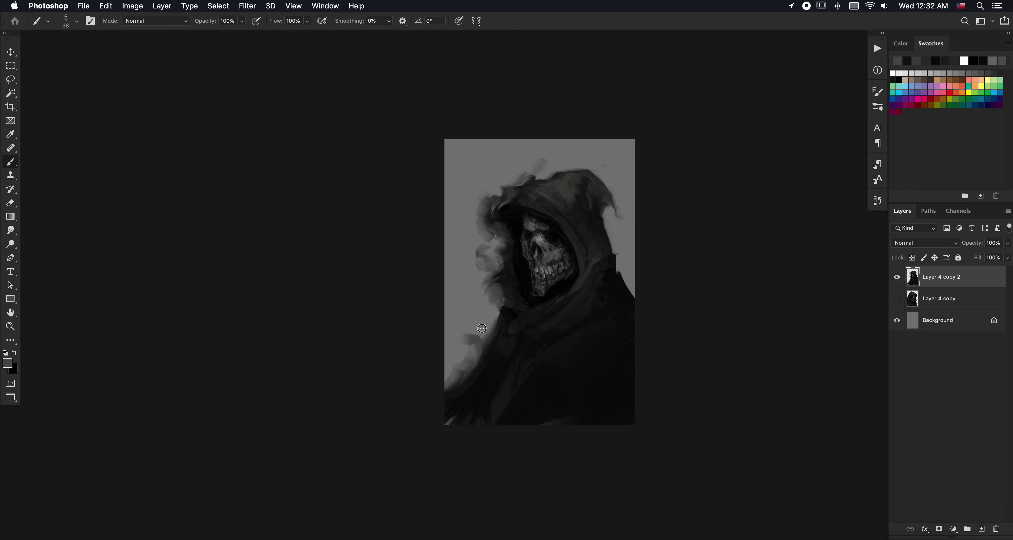
pyautogui.press('r')
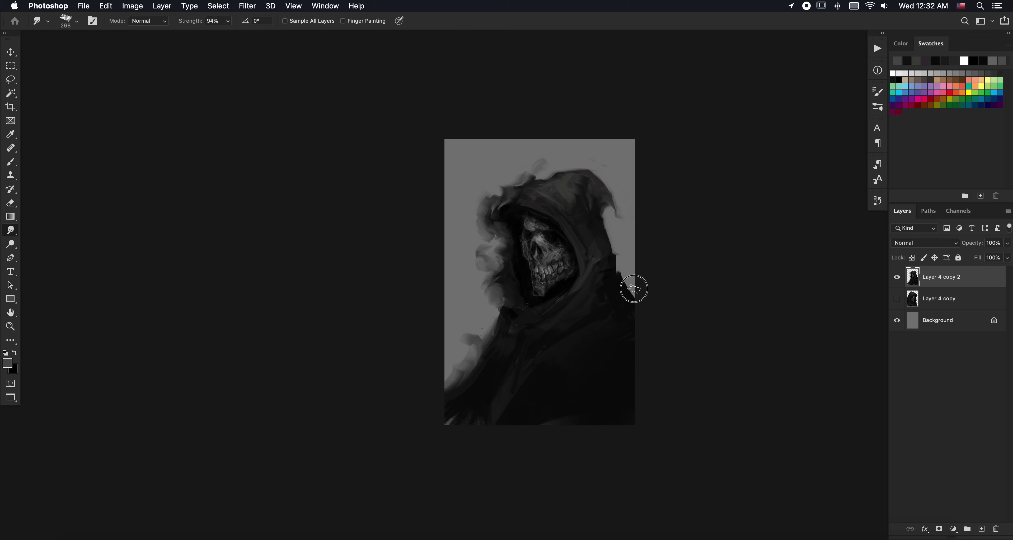
pyautogui.moveTo(609, 234); pyautogui.dragTo(628, 262)
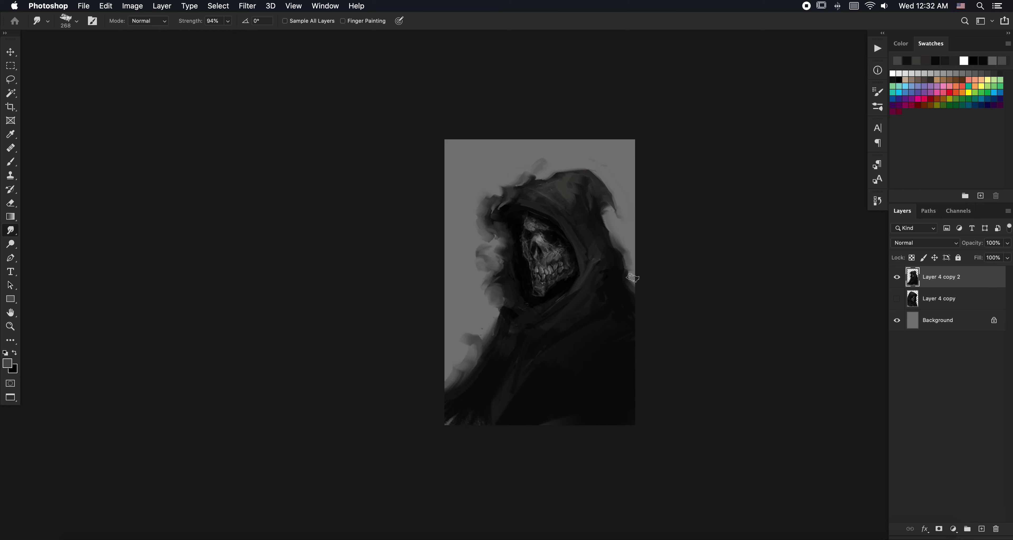
# Step: Sample the hood's colour, check the smudge size, and undo the last smudge stroke near the face
pyautogui.press('b')
pyautogui.keyDown('alt'); pyautogui.click(525, 200); pyautogui.keyUp('alt')
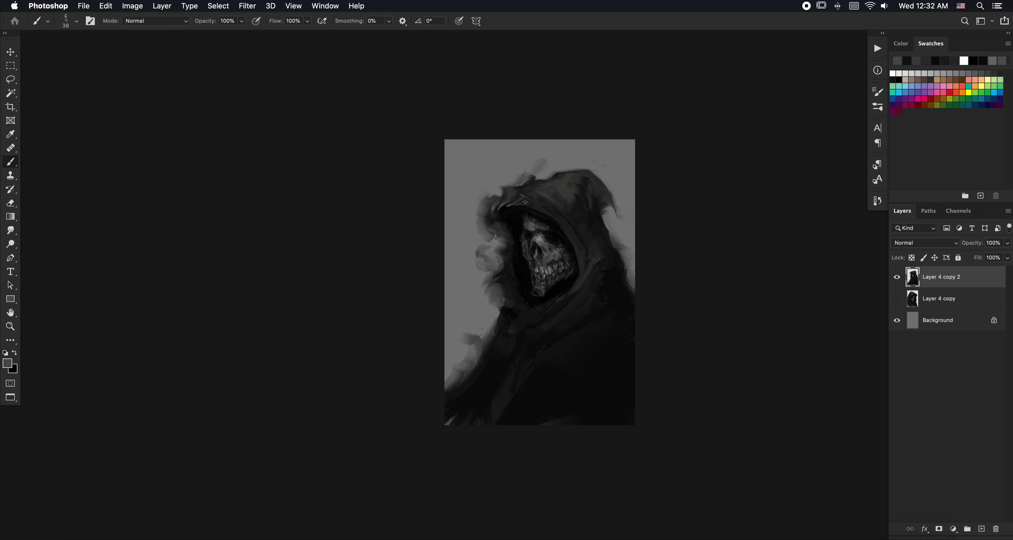
pyautogui.press('r')
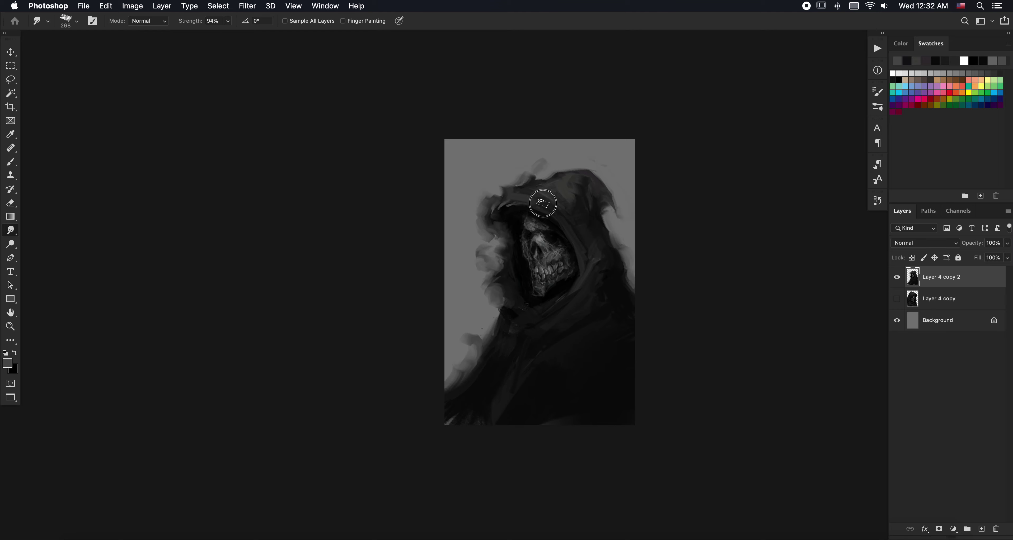
pyautogui.press('b')
pyautogui.press('r')
pyautogui.rightClick(510, 227)
pyautogui.press('Escape')
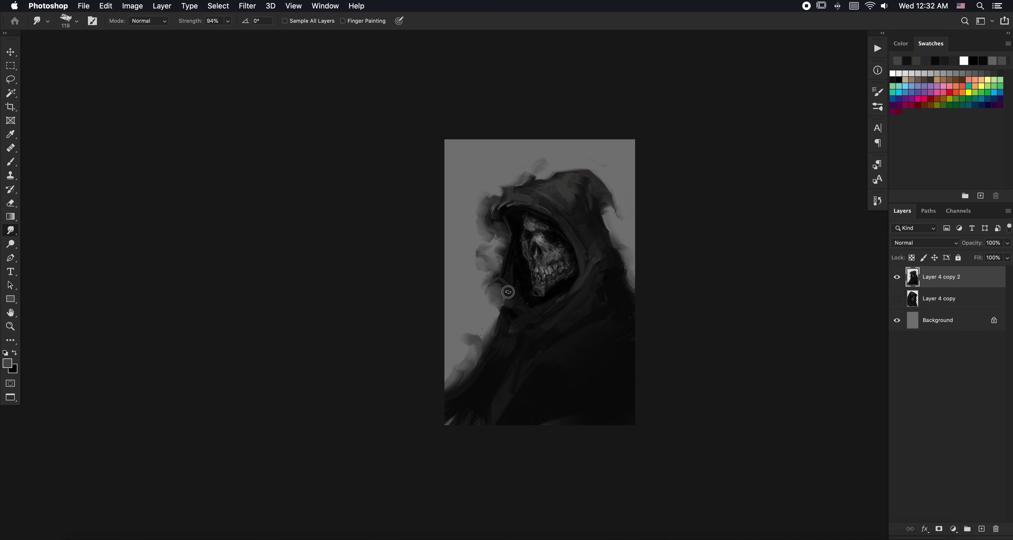
pyautogui.press('super+z')
# Step: Resize the smudge brush and blend the inner hood edge left of the skull
pyautogui.rightClick(518, 221)
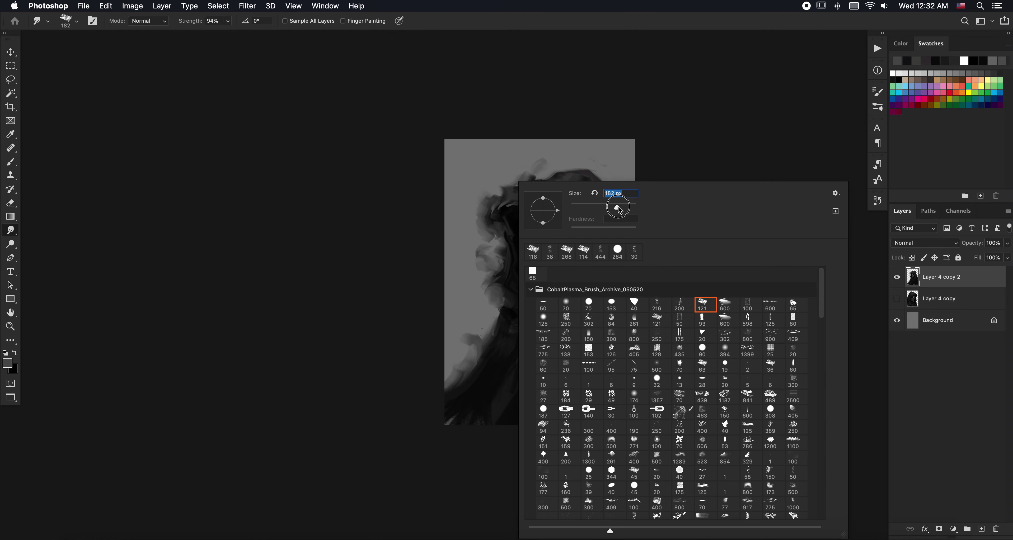
pyautogui.click(496, 239)
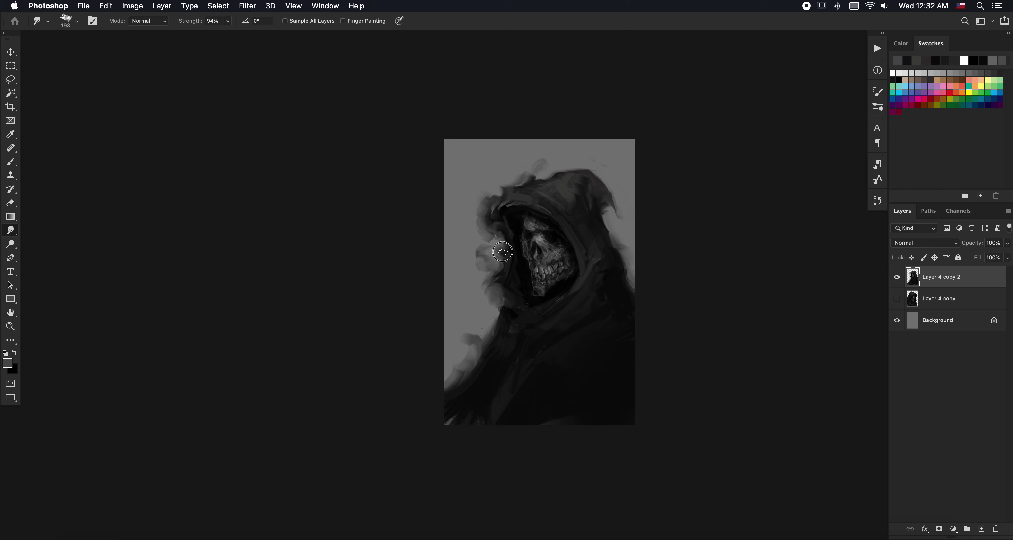
pyautogui.moveTo(511, 230); pyautogui.dragTo(507, 218)
pyautogui.moveTo(511, 283)
pyautogui.mouseDown()
pyautogui.moveTo(508, 249)
pyautogui.moveTo(496, 249)
pyautogui.moveTo(503, 278)
pyautogui.mouseUp()
# Step: Sample a hood colour and smudge the hood edge and fold to the right of the skull
pyautogui.press('b')
pyautogui.keyDown('alt'); pyautogui.click(579, 295); pyautogui.keyUp('alt')
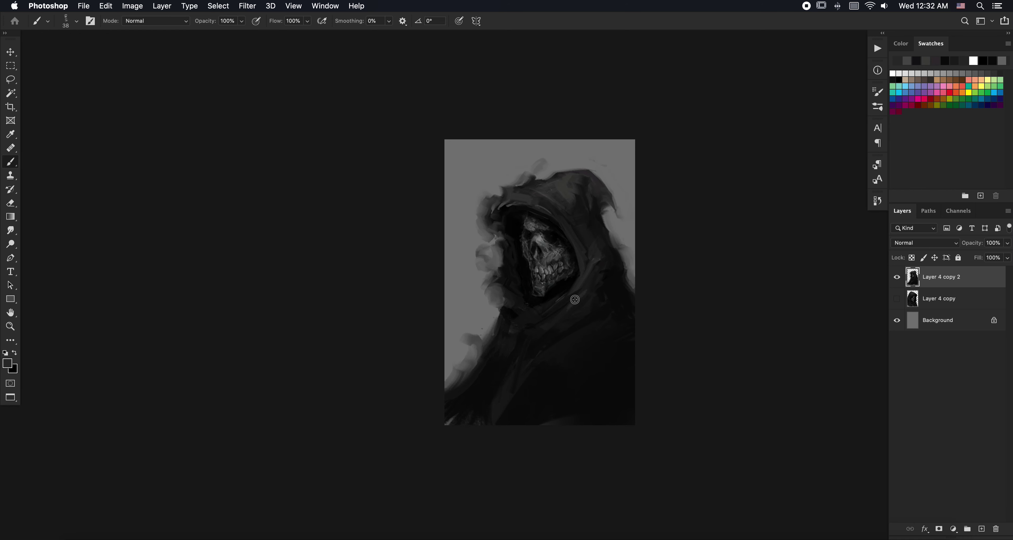
pyautogui.press('r')
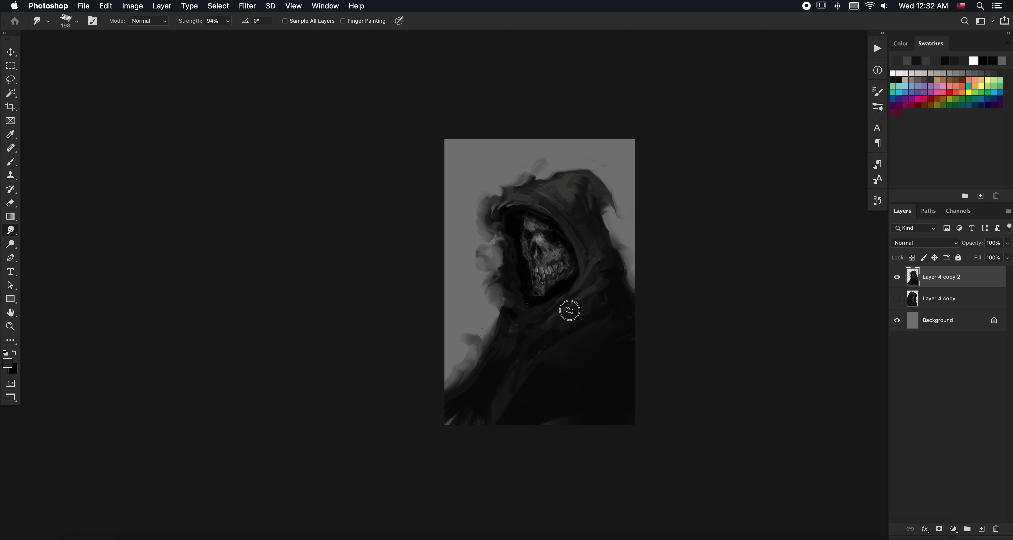
pyautogui.moveTo(610, 271); pyautogui.dragTo(594, 299)
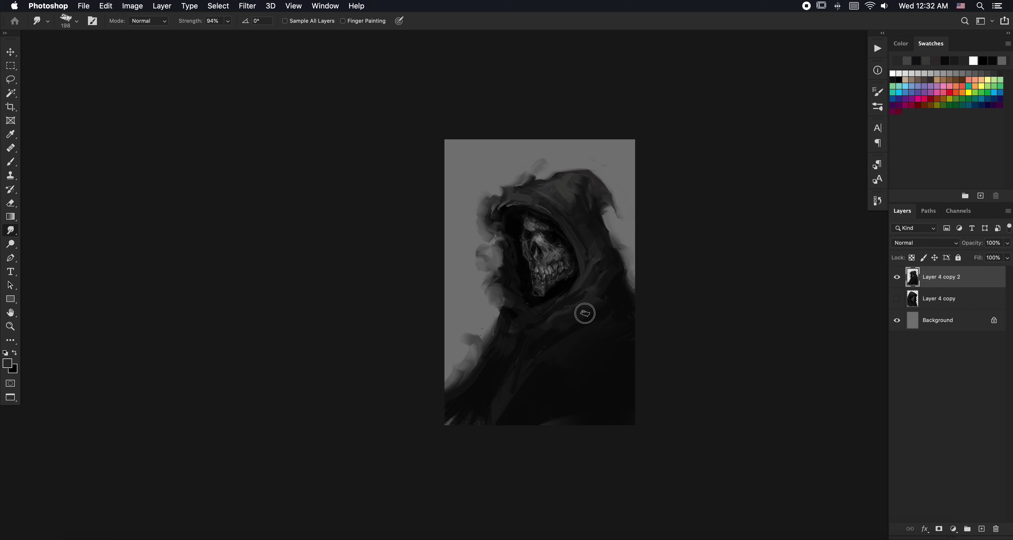
pyautogui.moveTo(594, 333)
pyautogui.mouseDown()
pyautogui.moveTo(602, 329)
pyautogui.moveTo(563, 348)
pyautogui.moveTo(626, 312)
pyautogui.moveTo(609, 348)
pyautogui.moveTo(606, 334)
pyautogui.moveTo(586, 353)
pyautogui.moveTo(632, 310)
pyautogui.mouseUp()
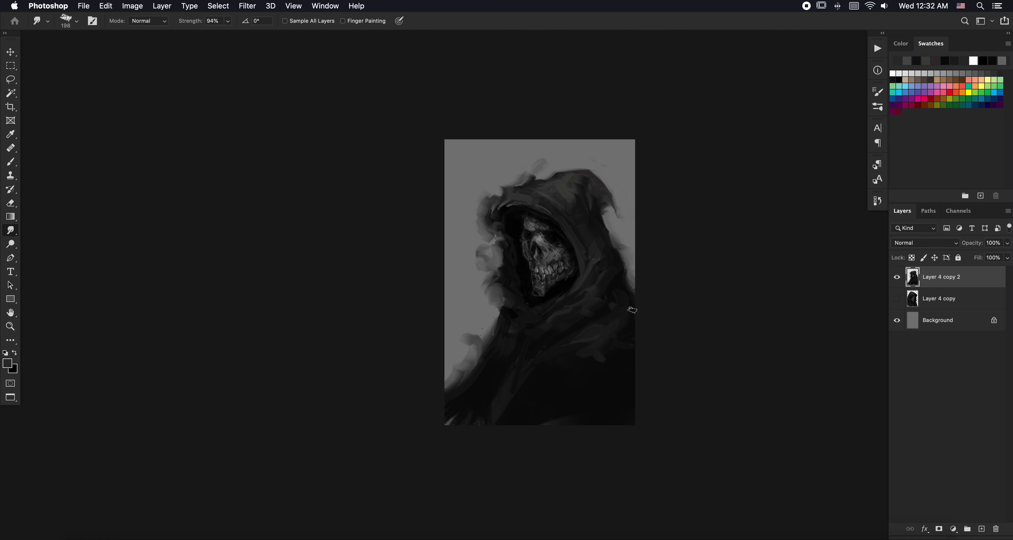
# Step: Lasso the skull and copy it onto a new Layer 1
pyautogui.press('l')
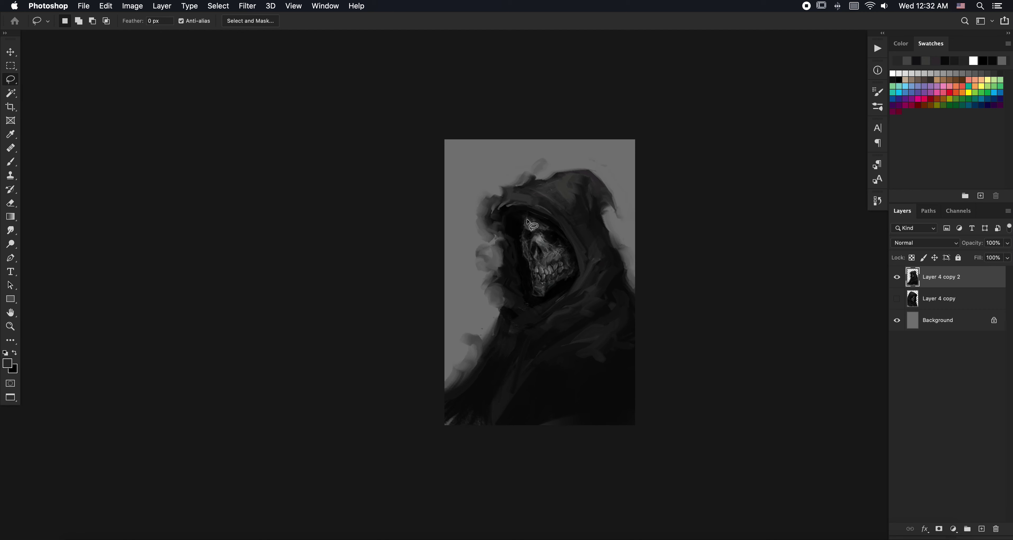
pyautogui.moveTo(519, 211)
pyautogui.mouseDown()
pyautogui.moveTo(546, 219)
pyautogui.moveTo(574, 248)
pyautogui.moveTo(578, 275)
pyautogui.moveTo(538, 305)
pyautogui.moveTo(515, 267)
pyautogui.moveTo(518, 211)
pyautogui.mouseUp()
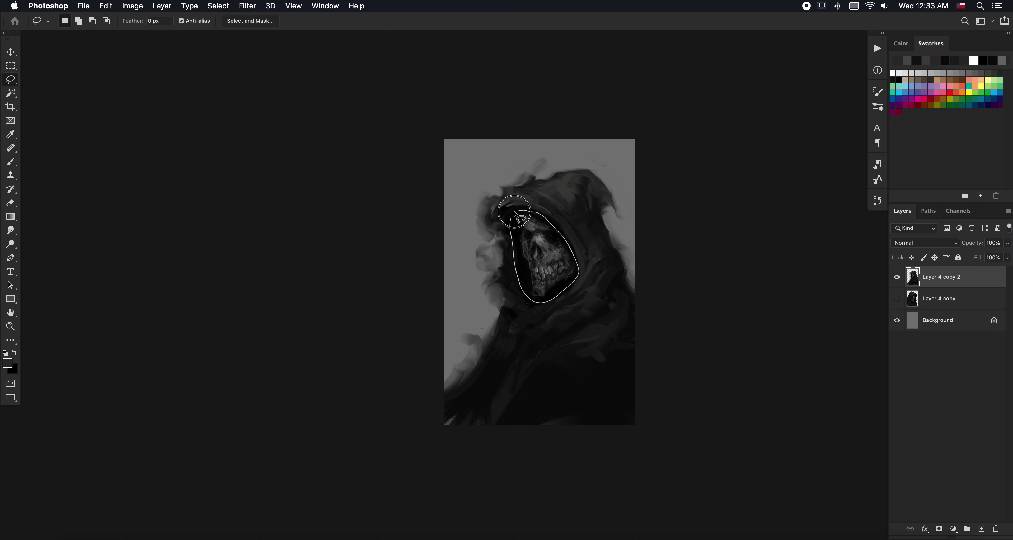
pyautogui.hotkey('ctrl', 'j')
# Step: Scale the skull copy to about 94% and nudge it into place within the hood
pyautogui.hotkey('ctrl', 't')
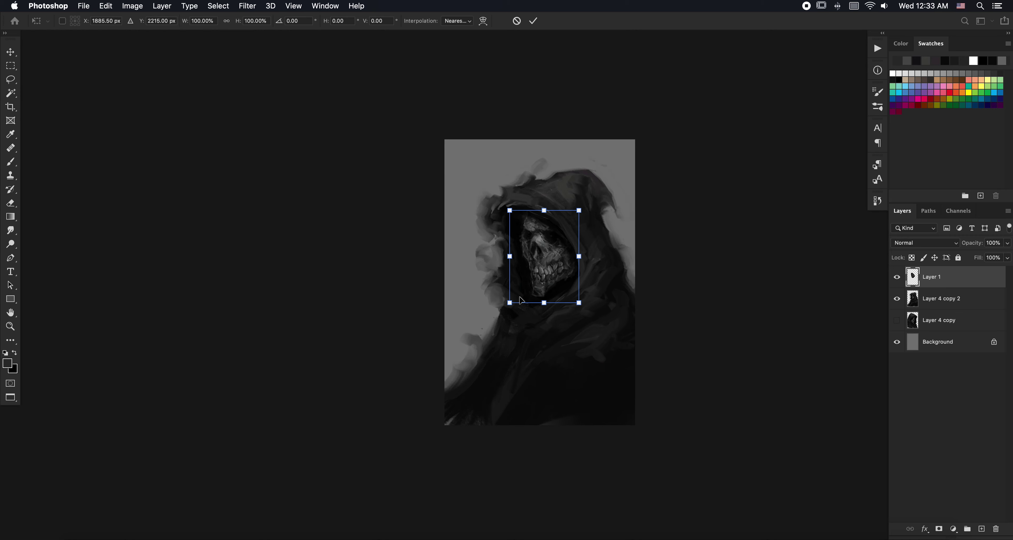
pyautogui.moveTo(506, 305); pyautogui.dragTo(560, 275)
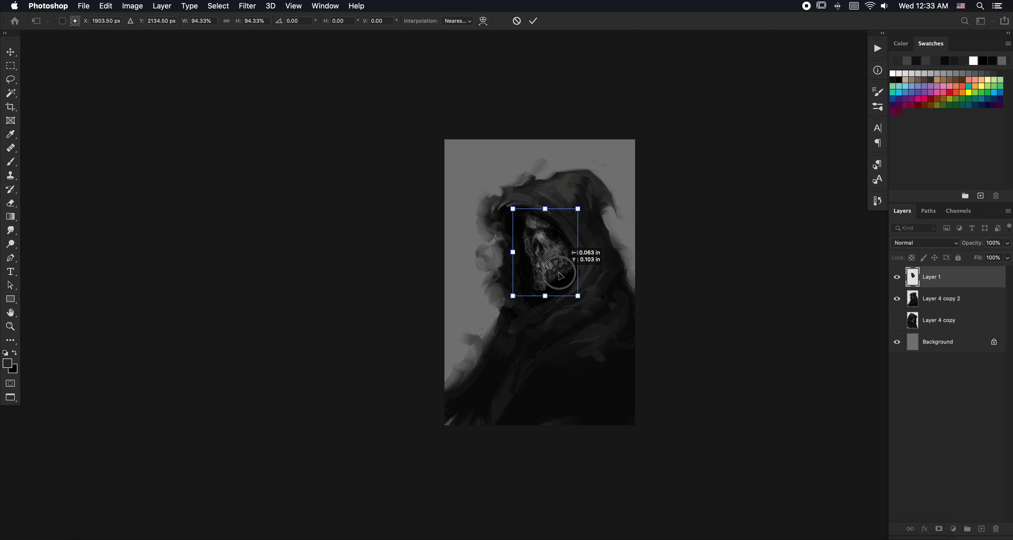
pyautogui.press('Return')
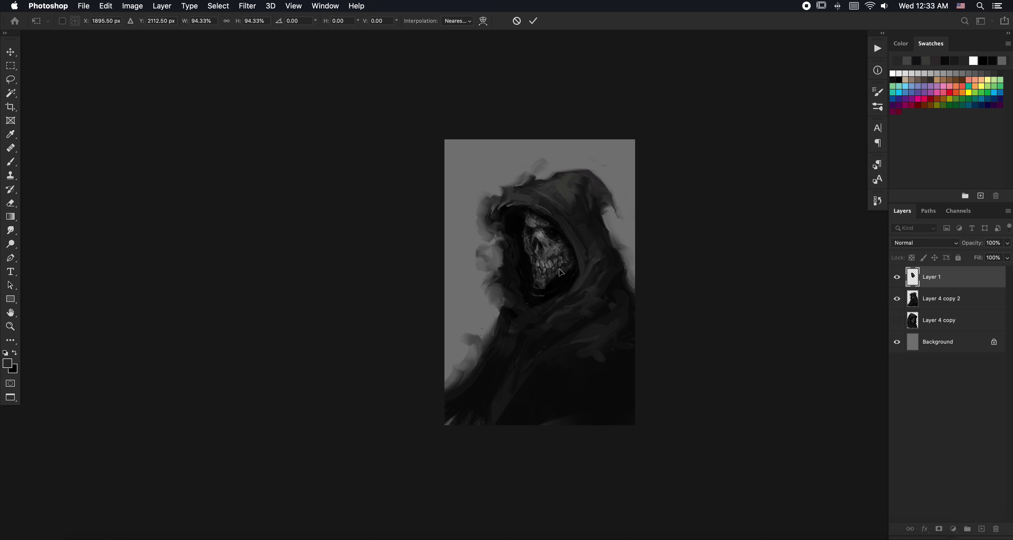
pyautogui.moveTo(631, 274); pyautogui.dragTo(625, 276)
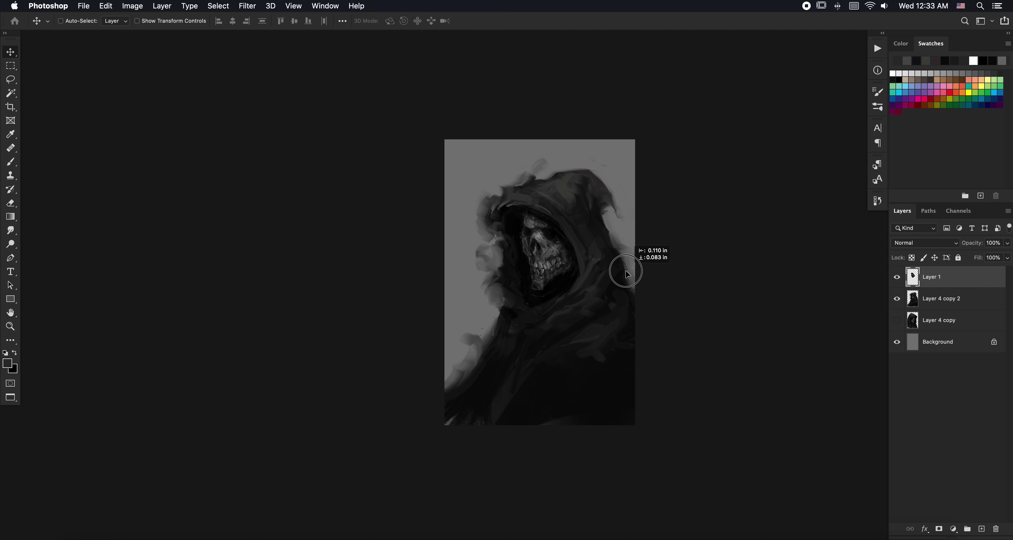
pyautogui.moveTo(625, 276); pyautogui.dragTo(625, 275)
pyautogui.press('r')
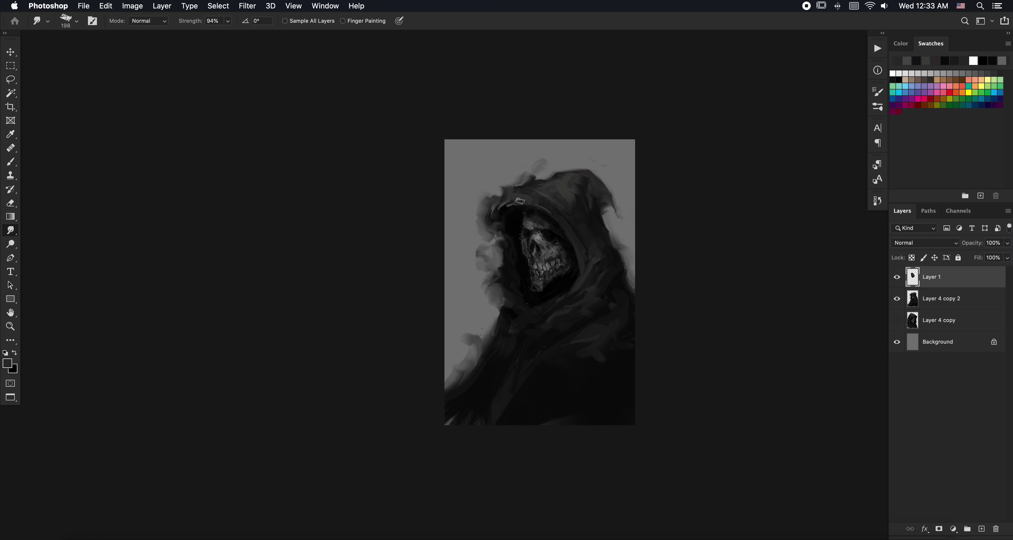
# Step: Undo three skull changes, compare with the copy hidden, and delete the unwanted Layer 1
pyautogui.press('cmd+z')
pyautogui.press('cmd+z')
pyautogui.press('cmd+z')
pyautogui.press('super+z')
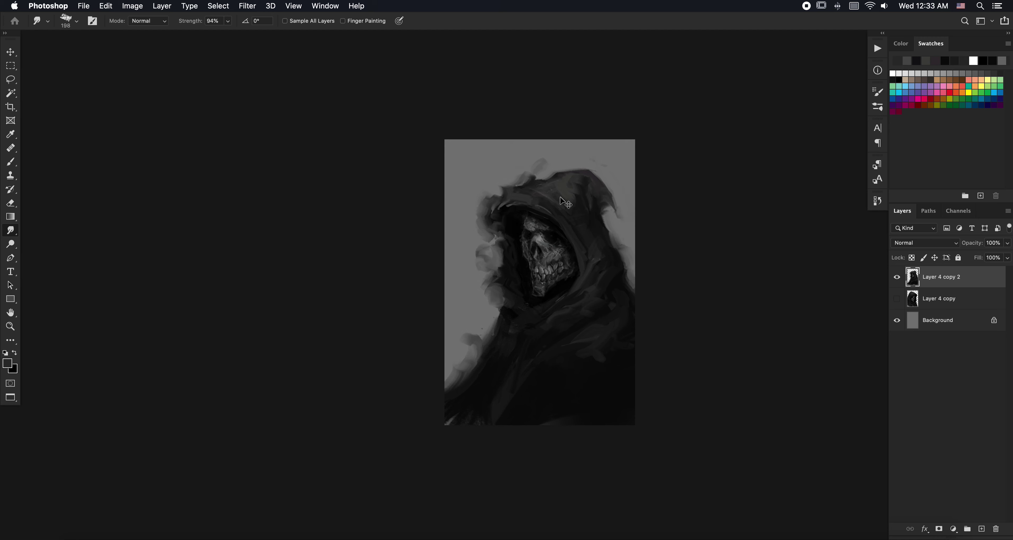
pyautogui.press('super+z')
pyautogui.press('super+z')
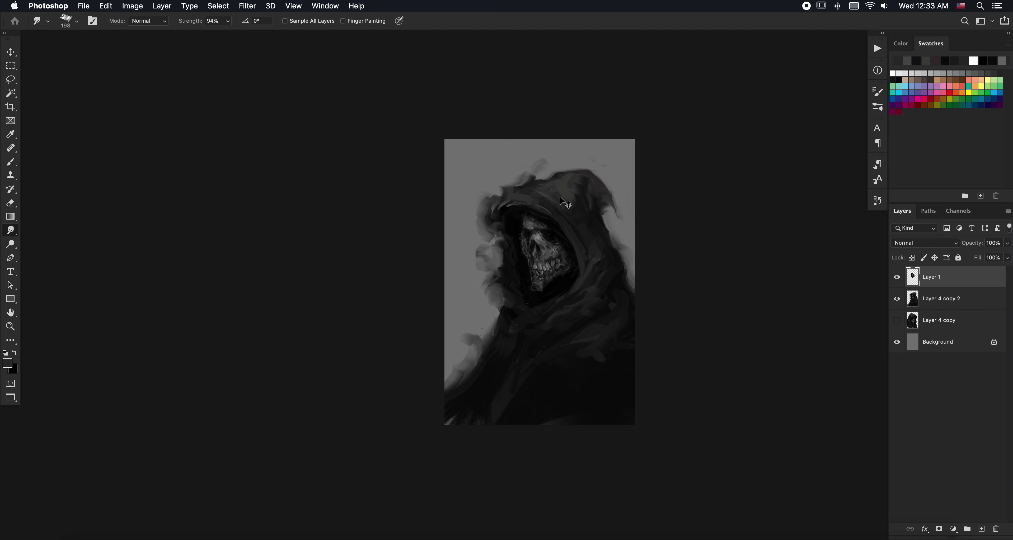
pyautogui.click(897, 277)
pyautogui.press('BackSpace')
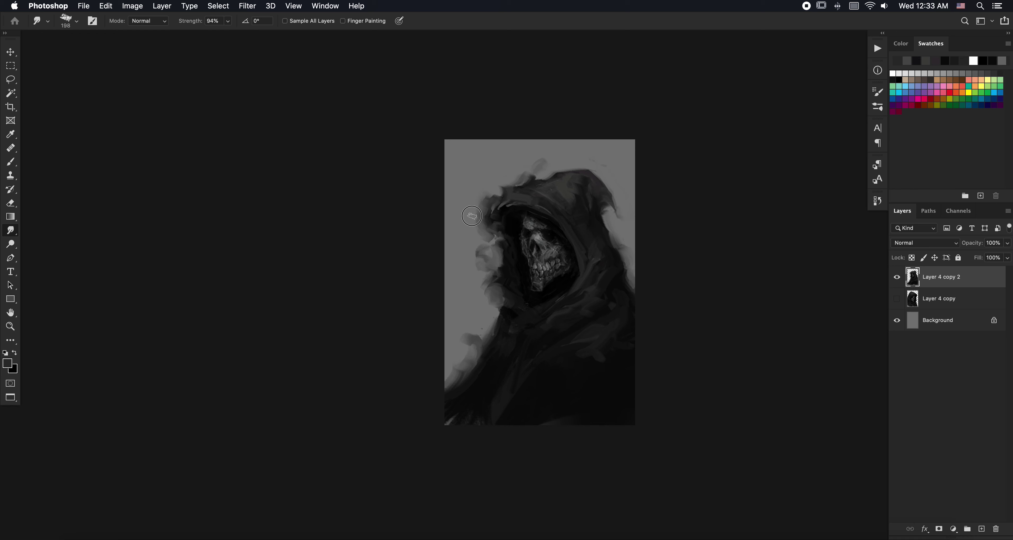
# Step: Smudge the hood's left edge into smoke and paint a light stroke along the hood edge
pyautogui.moveTo(471, 216)
pyautogui.mouseDown()
pyautogui.moveTo(472, 186)
pyautogui.moveTo(500, 165)
pyautogui.moveTo(494, 173)
pyautogui.mouseUp()
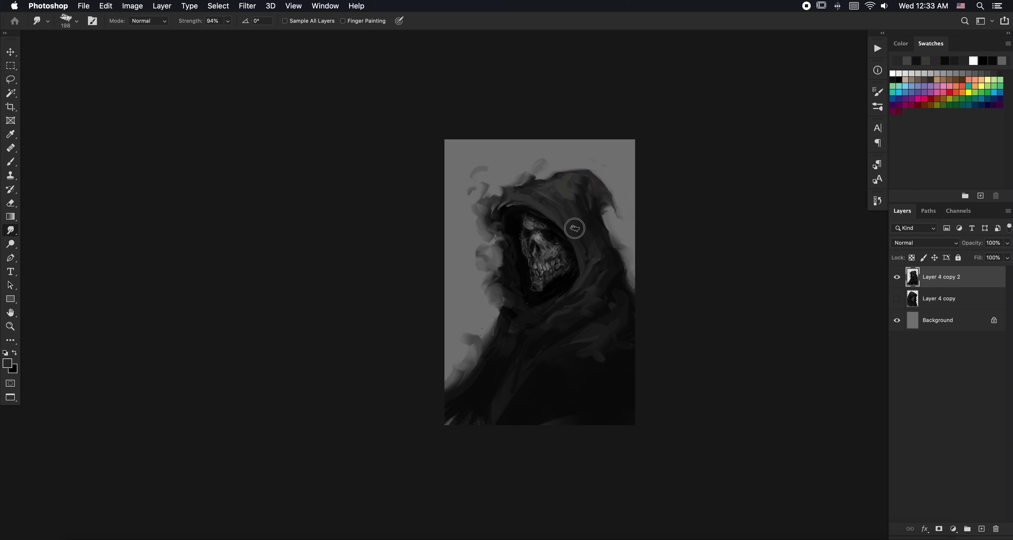
pyautogui.press('b')
pyautogui.keyDown('alt'); pyautogui.click(579, 283); pyautogui.keyUp('alt')
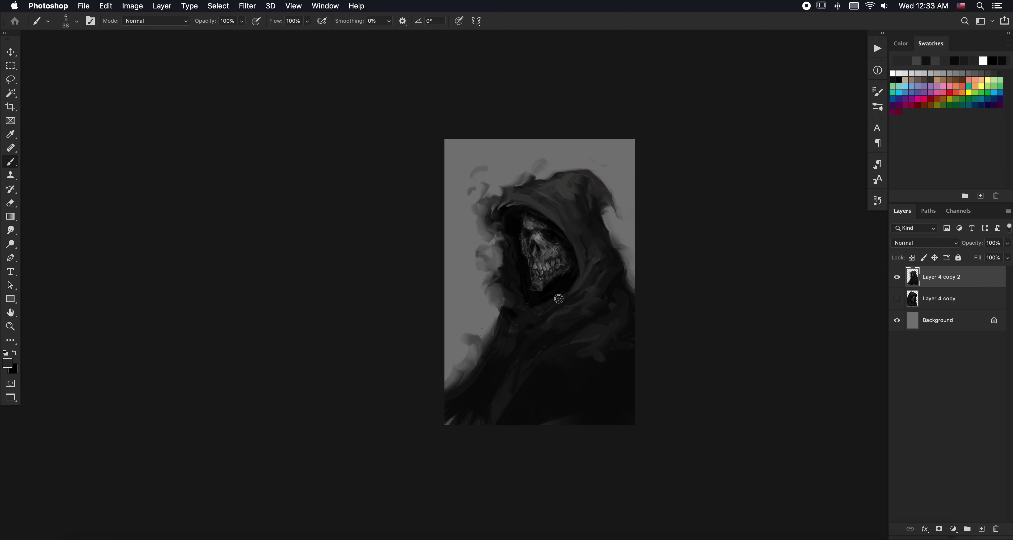
pyautogui.moveTo(530, 302); pyautogui.dragTo(536, 315)
pyautogui.press('r')
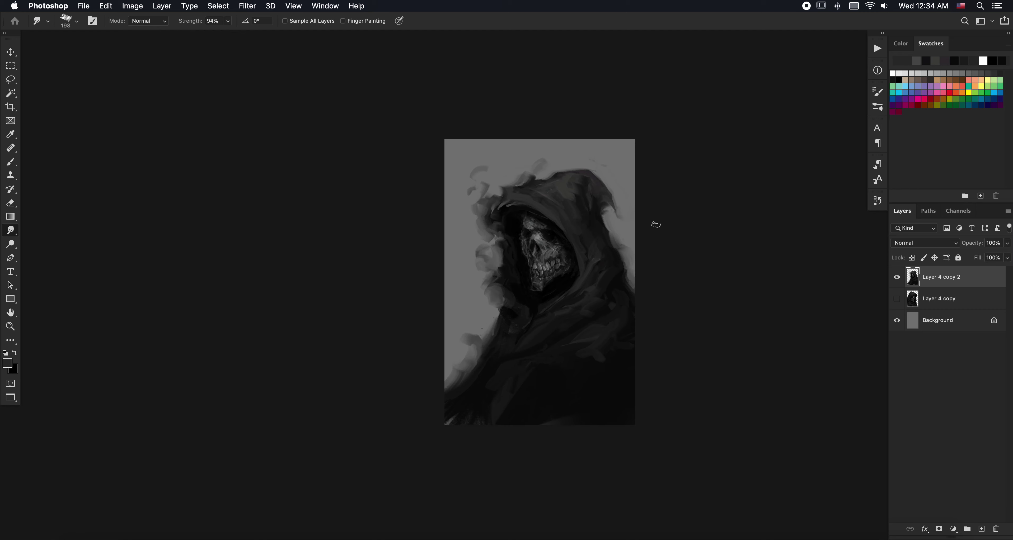
# Step: Fill a new layer with teal, blend it as Soft Light, and duplicate it as an orange layer
pyautogui.hotkey('ctrl', 'shift', 'n')
pyautogui.press('Return')
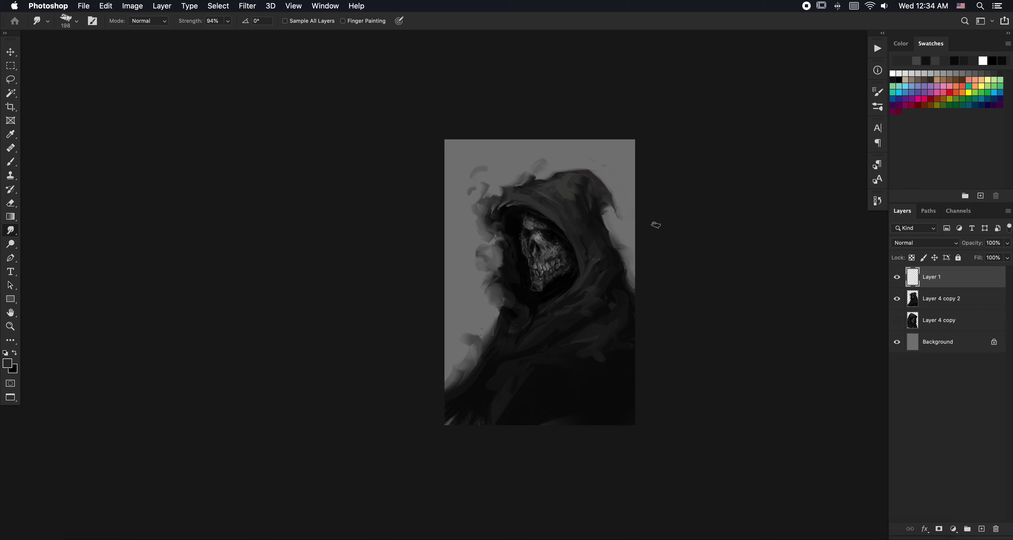
pyautogui.click(982, 98)
pyautogui.hotkey('alt', 'BackSpace')
pyautogui.click(923, 242)
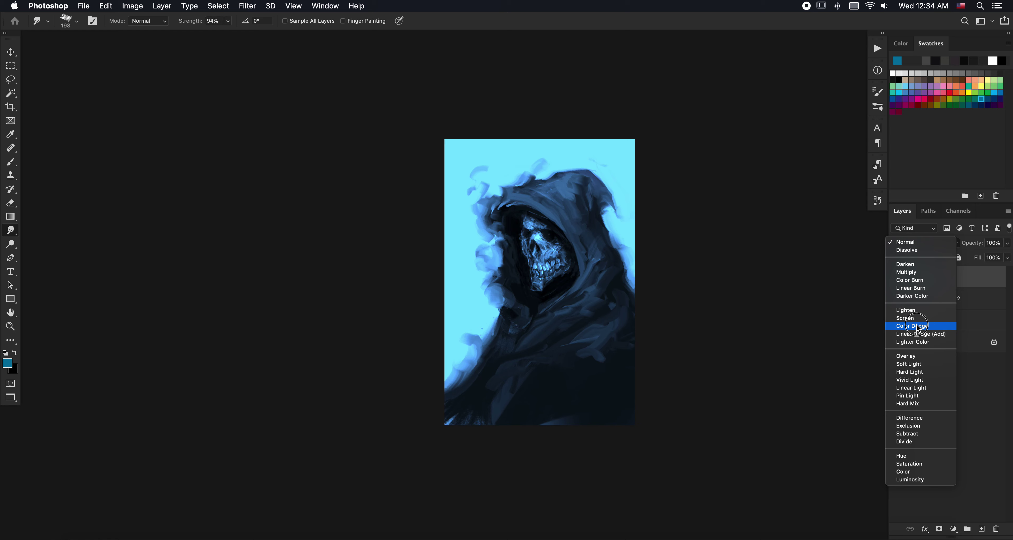
pyautogui.click(916, 364)
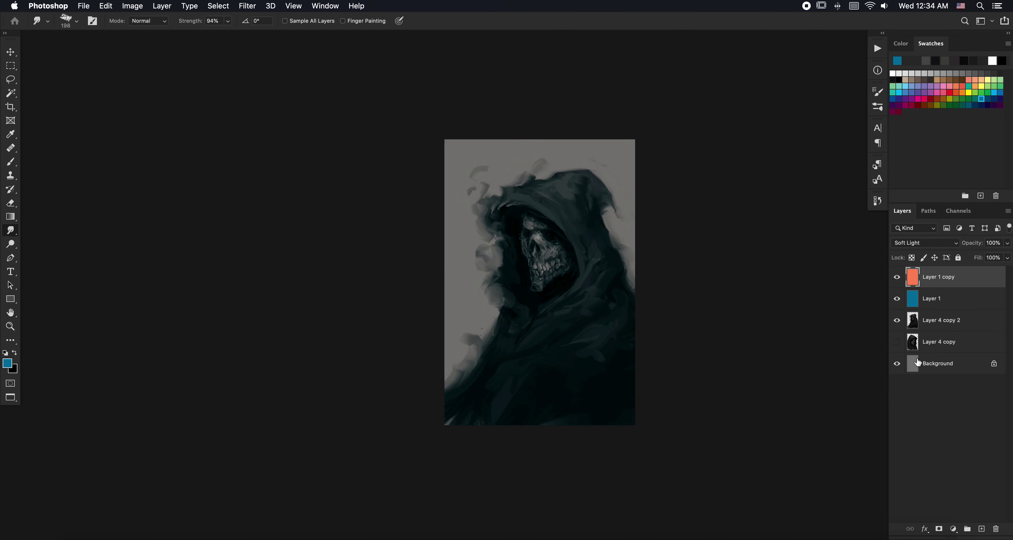
pyautogui.press('super+j')
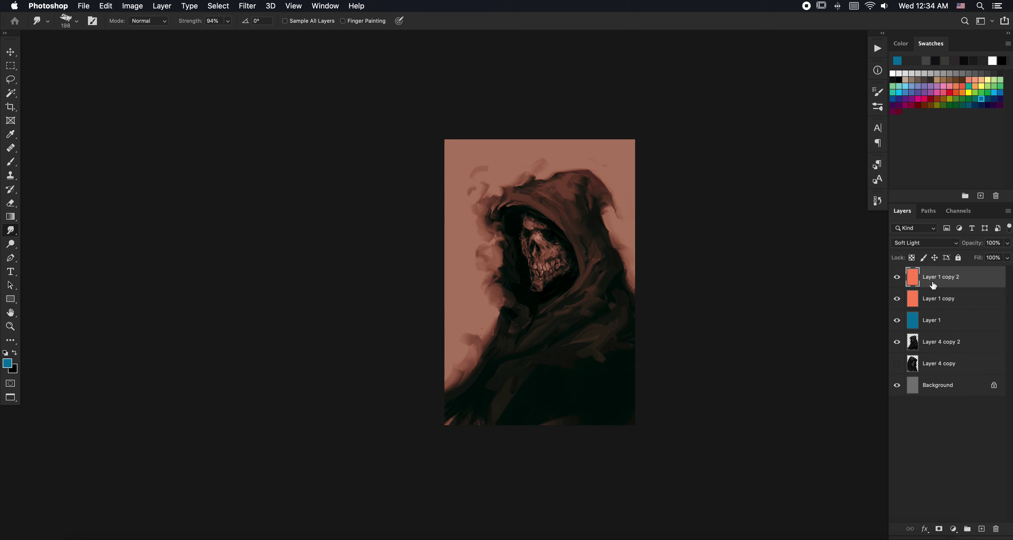
# Step: Draw teal gradients over the top and top-right, then grey gradients across the lower, middle and upper canvas
pyautogui.press('g')
pyautogui.moveTo(473, 149); pyautogui.dragTo(523, 283)
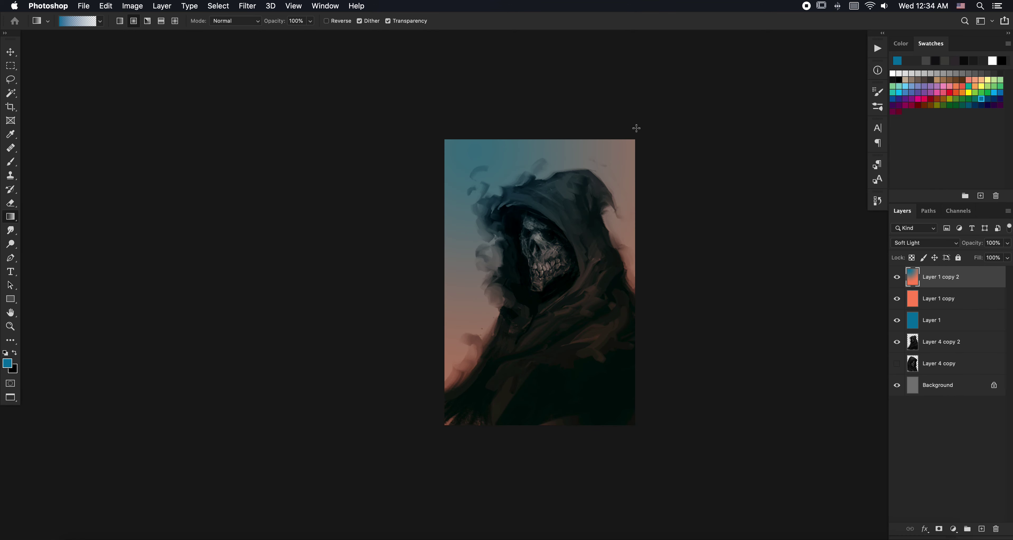
pyautogui.moveTo(635, 128); pyautogui.dragTo(705, 291)
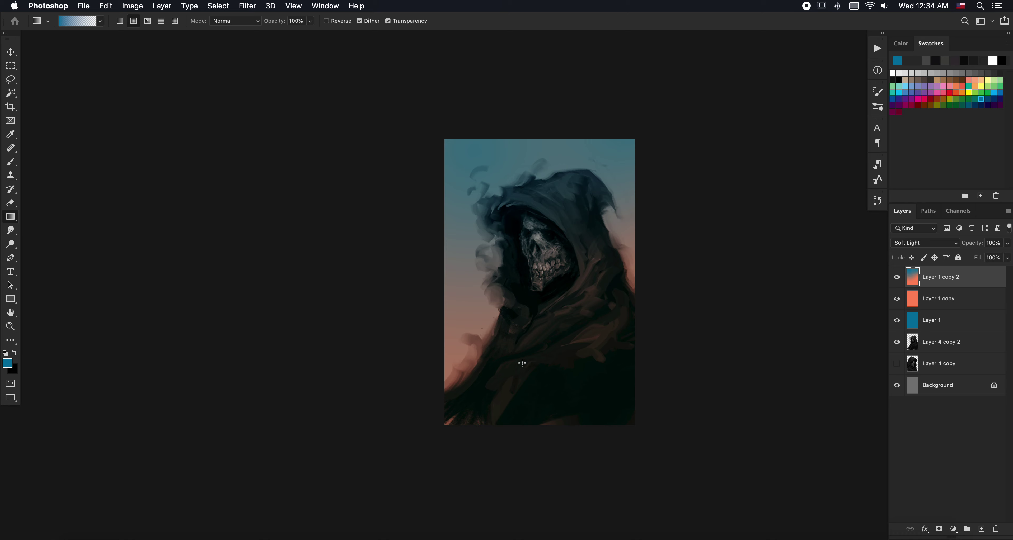
pyautogui.keyDown('alt'); pyautogui.click(543, 271); pyautogui.keyUp('alt')
pyautogui.moveTo(637, 410); pyautogui.dragTo(618, 249)
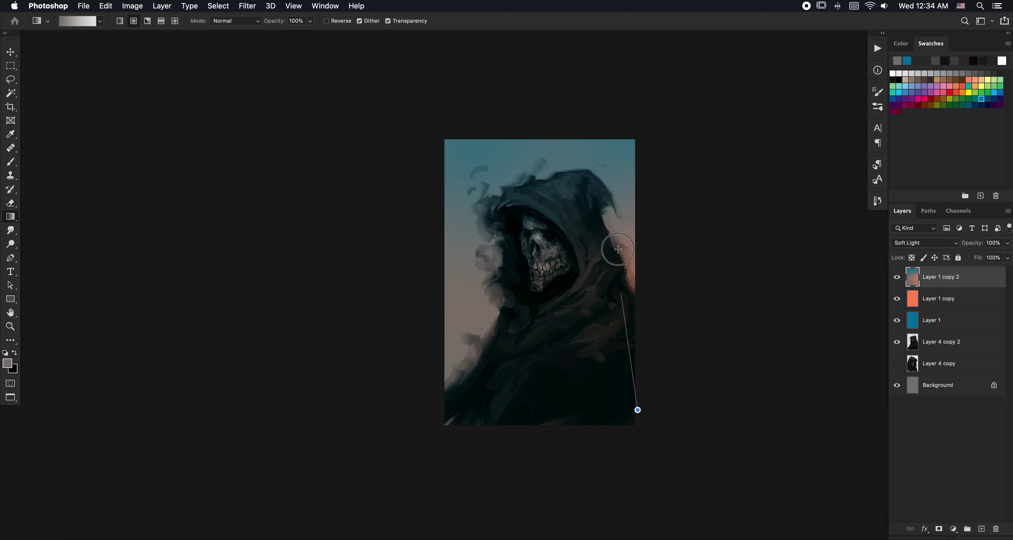
pyautogui.moveTo(442, 253); pyautogui.dragTo(671, 235)
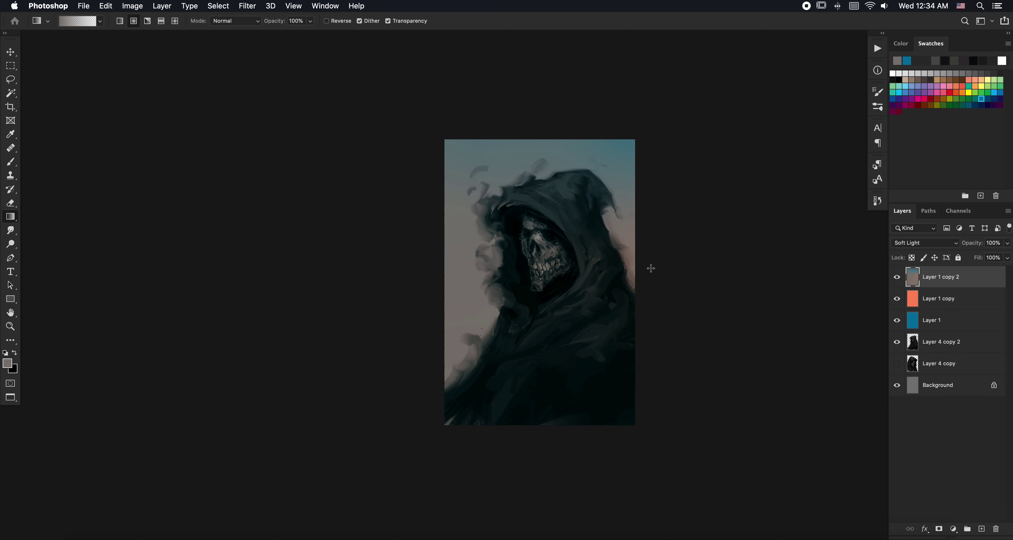
pyautogui.keyDown('alt'); pyautogui.click(553, 250); pyautogui.keyUp('alt')
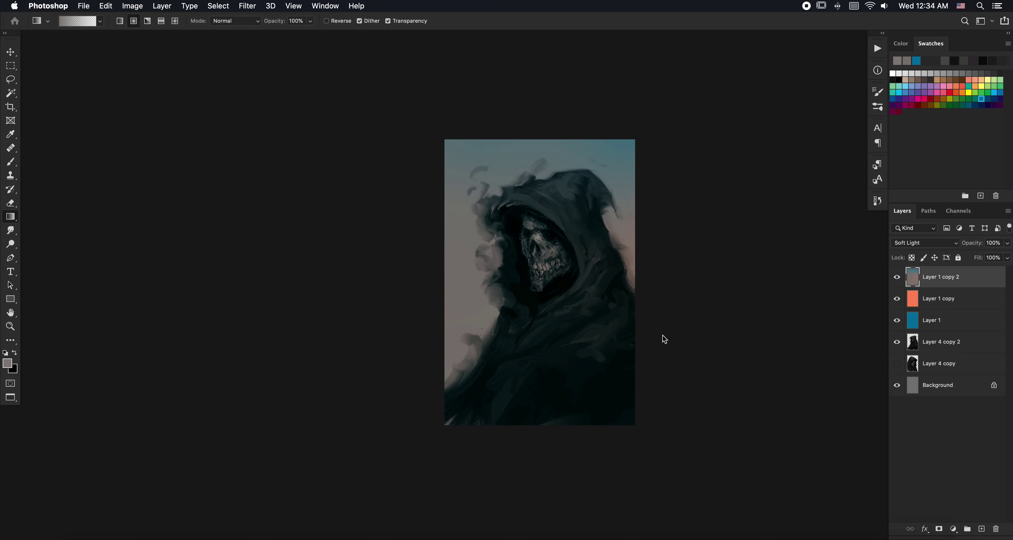
pyautogui.moveTo(645, 235); pyautogui.dragTo(662, 405)
pyautogui.moveTo(438, 237)
pyautogui.mouseDown()
pyautogui.moveTo(602, 368)
pyautogui.moveTo(704, 355)
pyautogui.mouseUp()
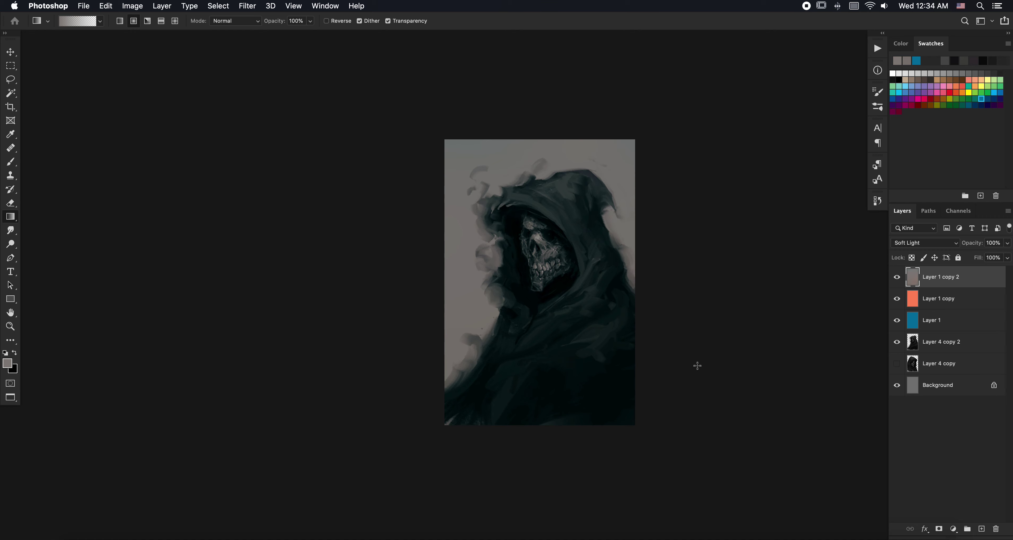
# Step: Make white the foreground colour and choose a Smudge tool brush preset
pyautogui.press('d')
pyautogui.press('x')
pyautogui.press('b')
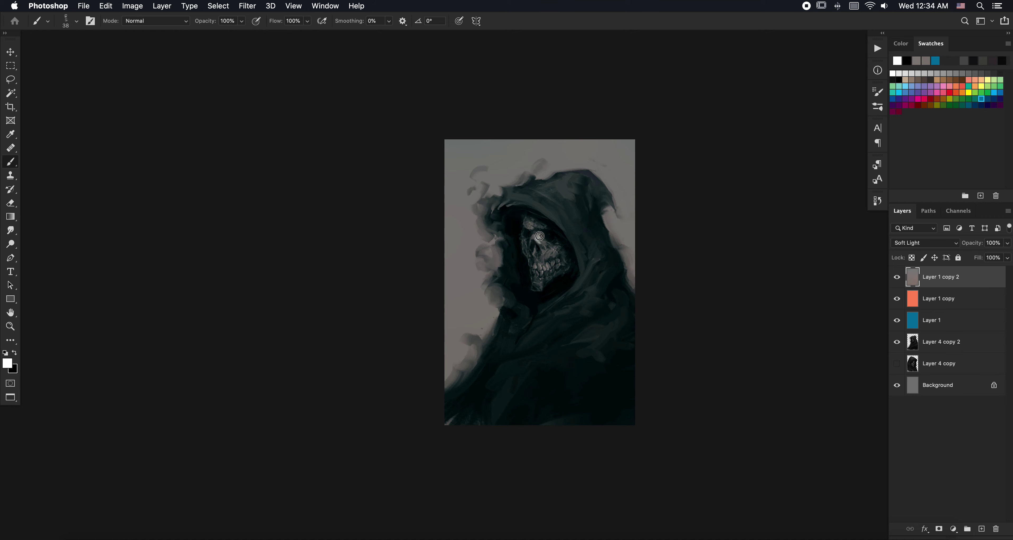
pyautogui.press('r')
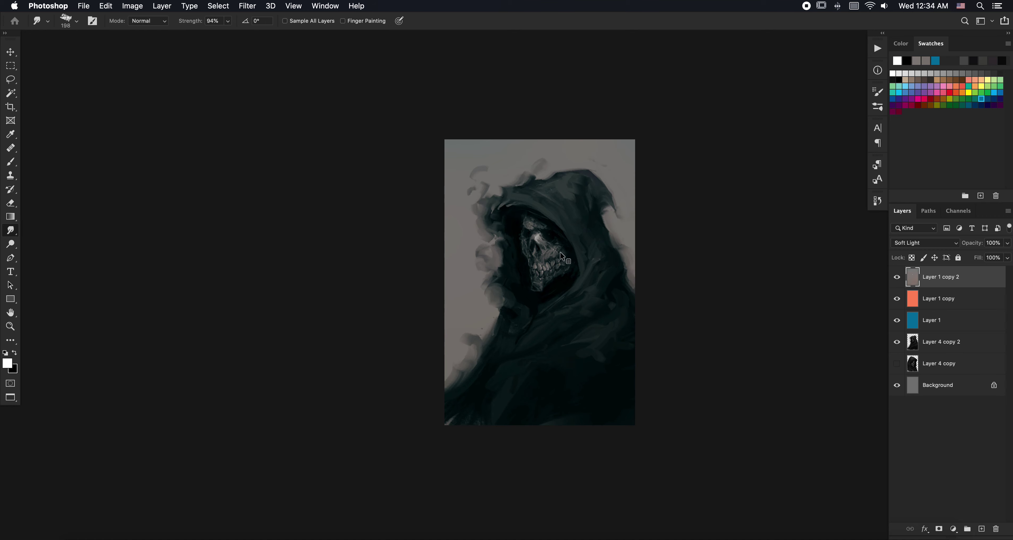
pyautogui.rightClick(564, 258)
pyautogui.press('Return')
# Step: Alternate between the Brush and Smudge tools while adjusting the view of the skull
pyautogui.press('b')
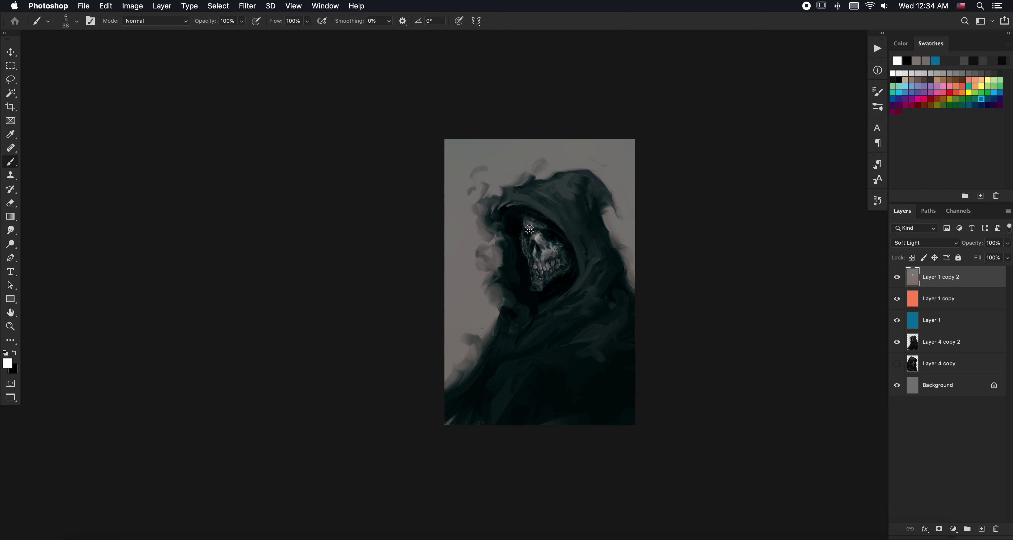
pyautogui.press('r')
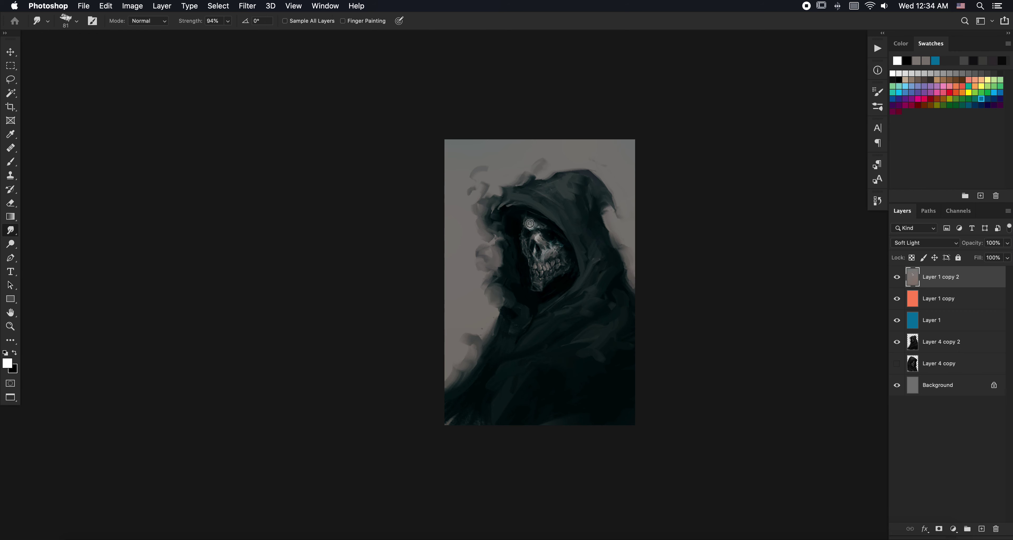
pyautogui.press('b')
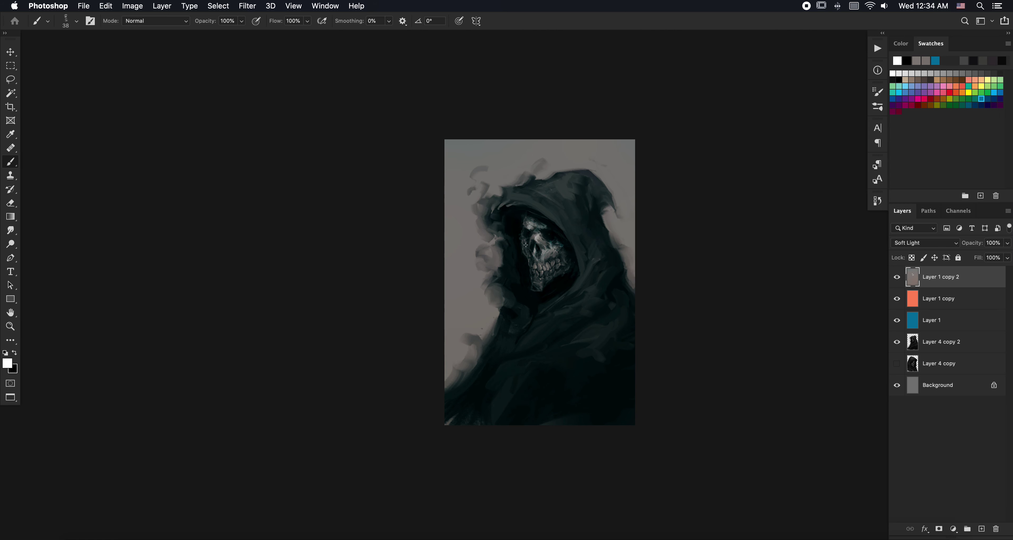
pyautogui.press('r')
pyautogui.press('b')
pyautogui.press('r')
pyautogui.press('b')
pyautogui.press('r')
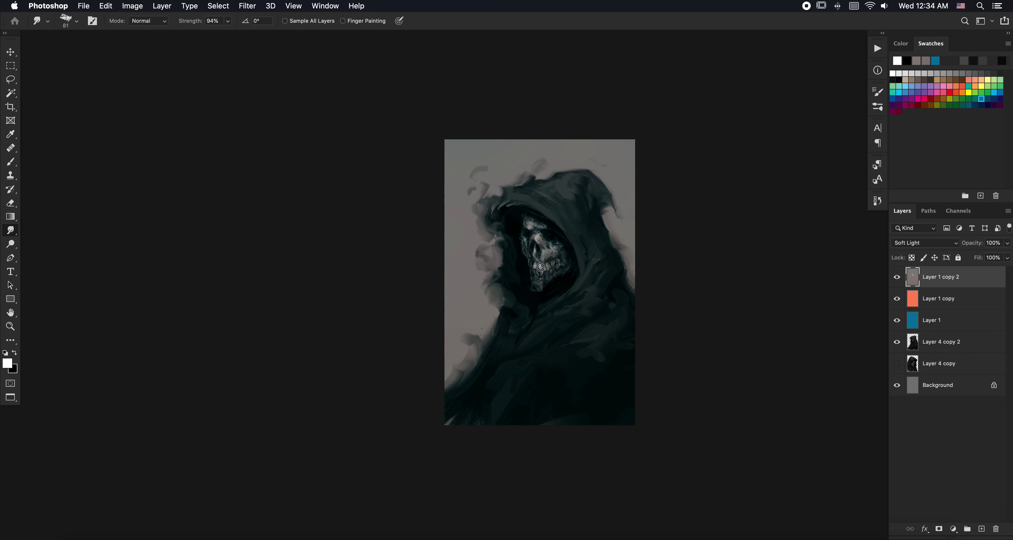
pyautogui.press('b')
pyautogui.press('r')
pyautogui.press('b')
pyautogui.press('r')
pyautogui.press('b')
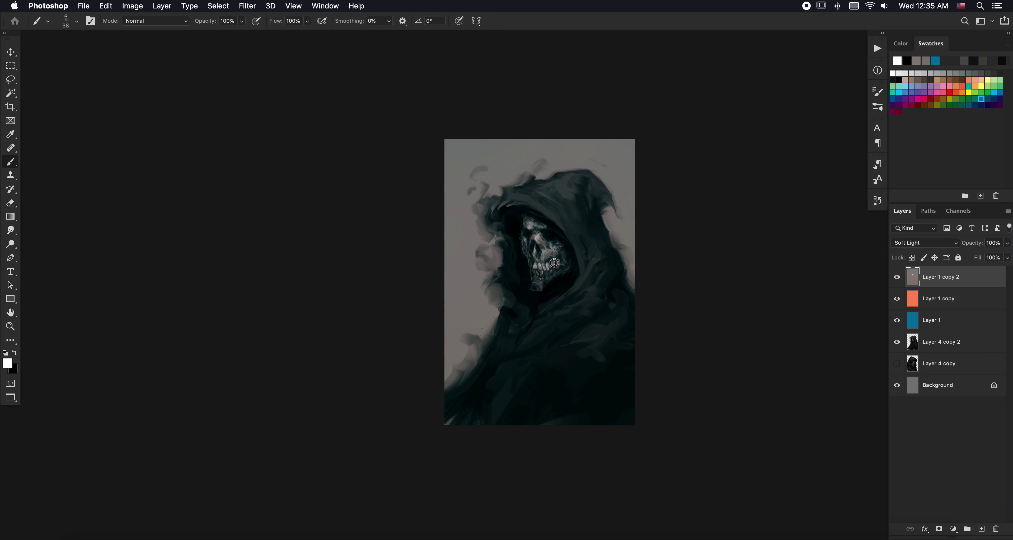
pyautogui.press('r')
pyautogui.press('b')
pyautogui.press('r')
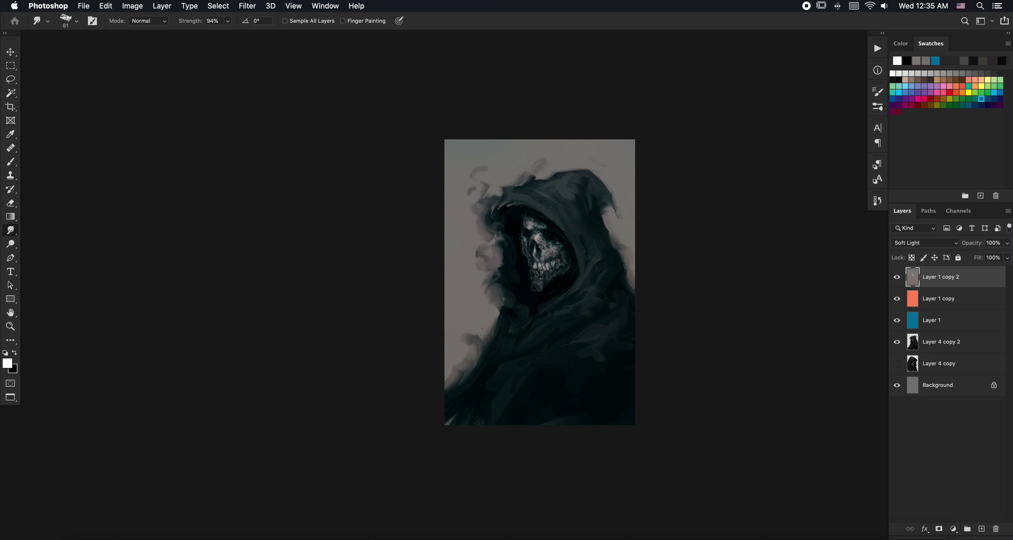
pyautogui.press('b')
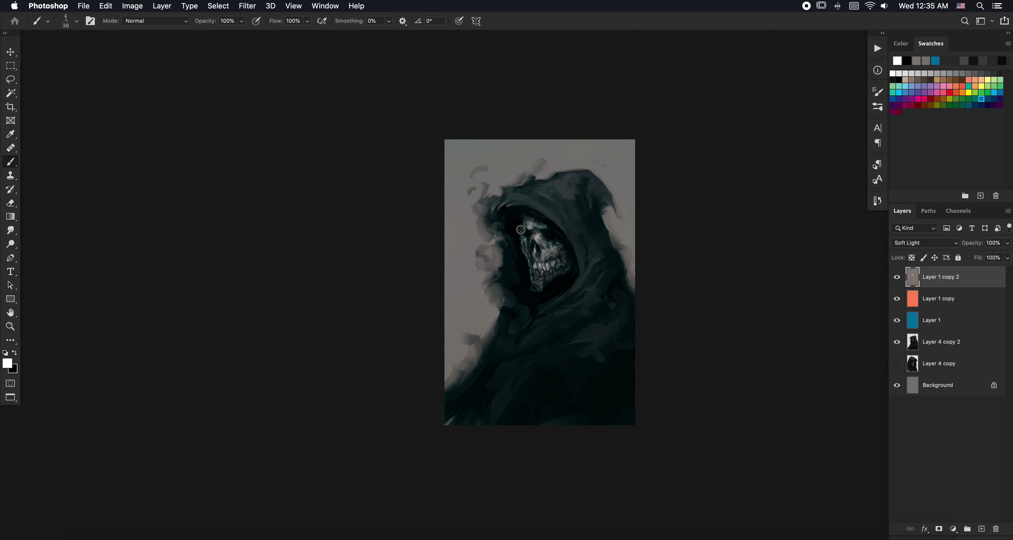
pyautogui.press('r')
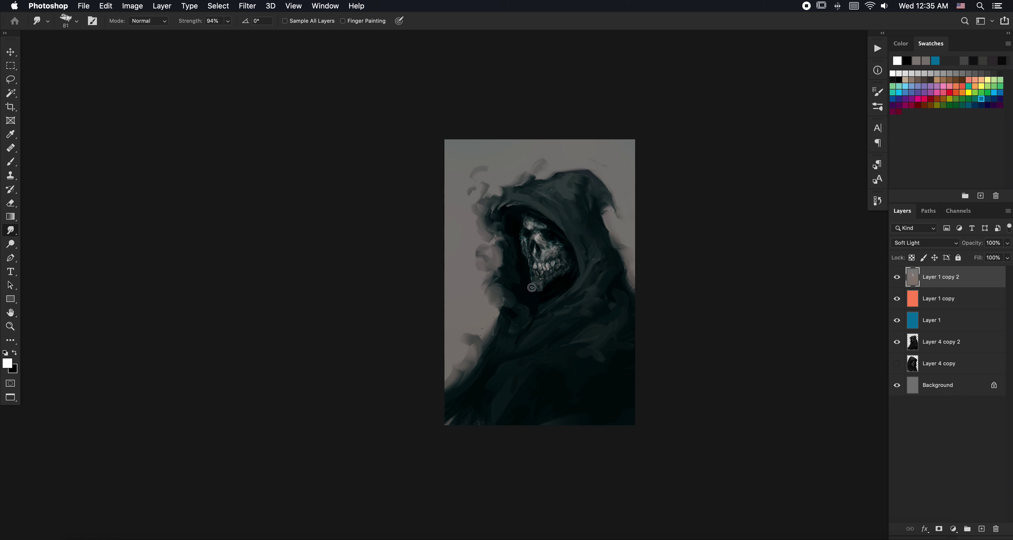
pyautogui.press('b')
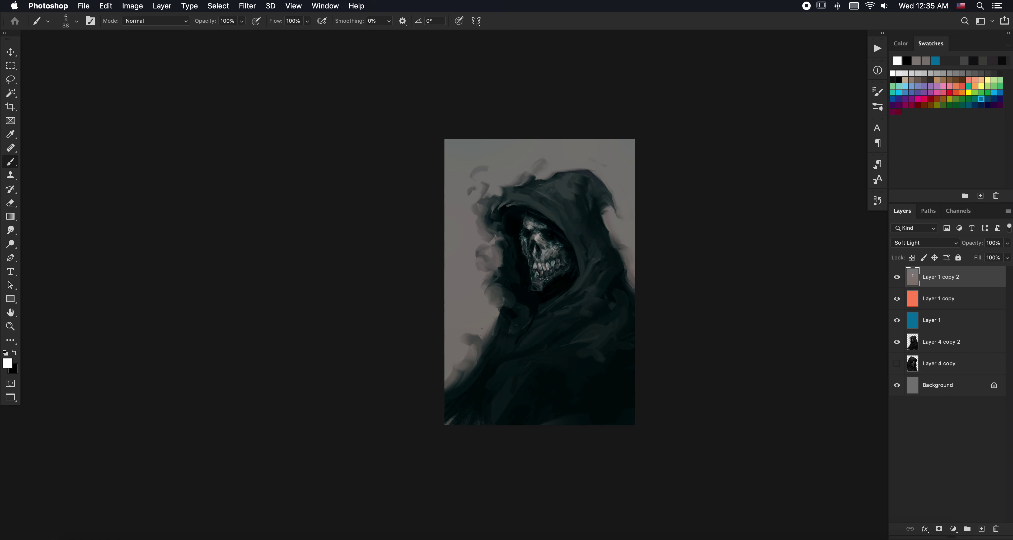
pyautogui.press('r')
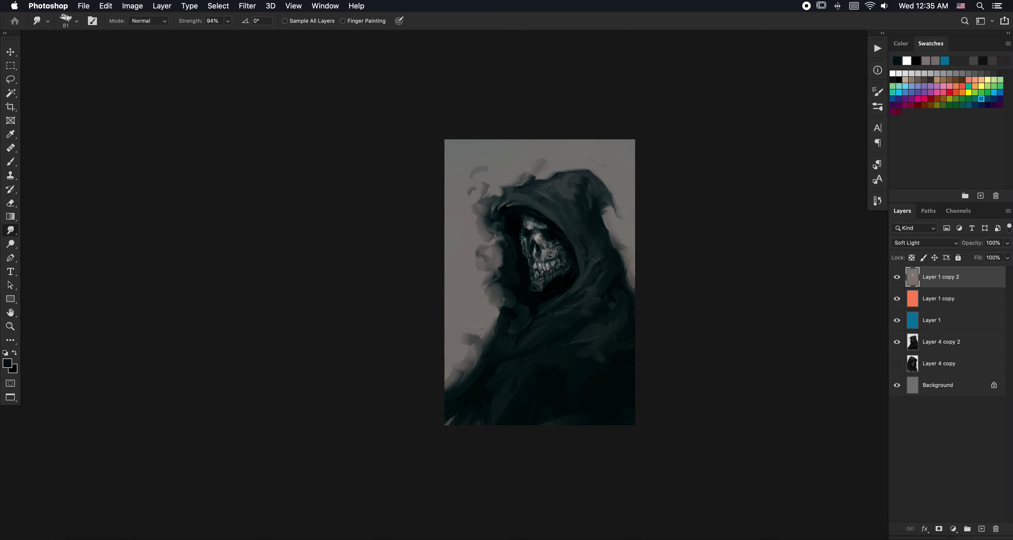
pyautogui.press('b')
pyautogui.scroll(1, 548, 251)
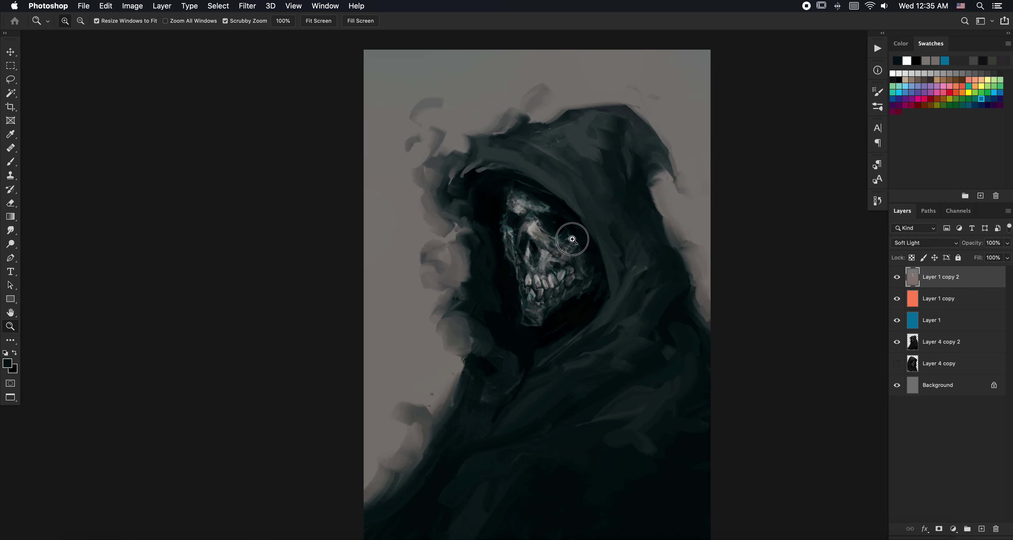
pyautogui.press('r')
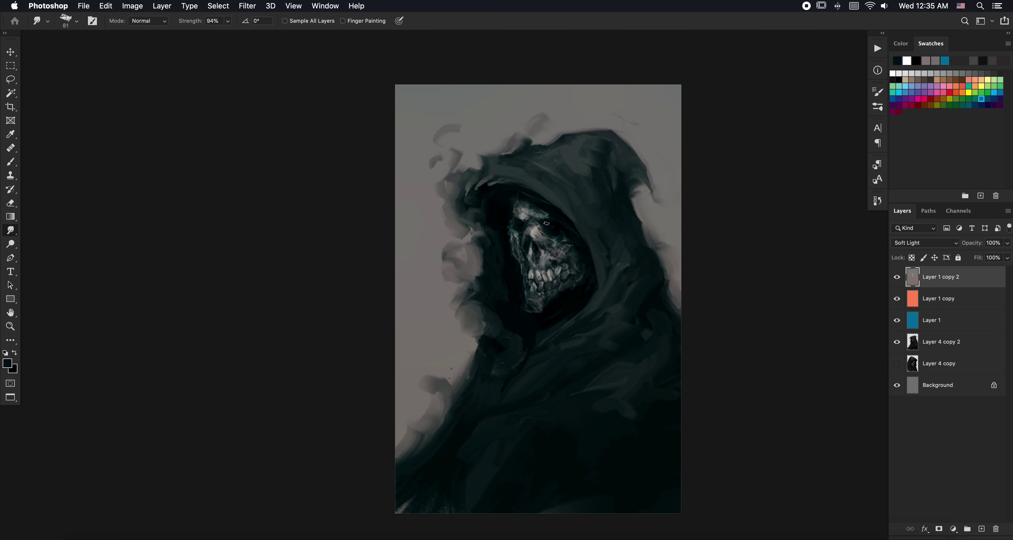
pyautogui.press('b')
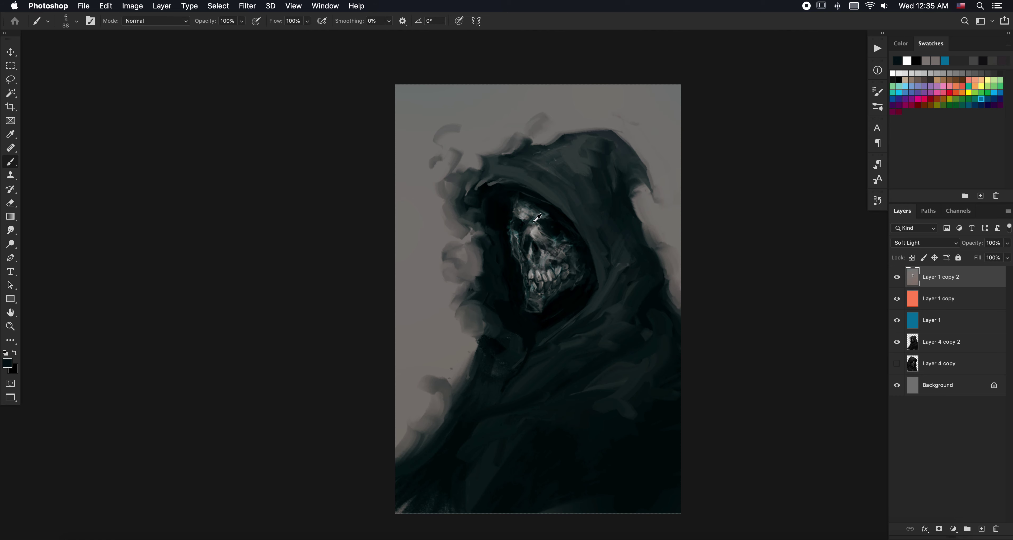
# Step: Sample a skull grey, then smudge the right eye socket, jaw and hood edge
pyautogui.keyDown('alt'); pyautogui.click(525, 218); pyautogui.keyUp('alt')
pyautogui.press('r')
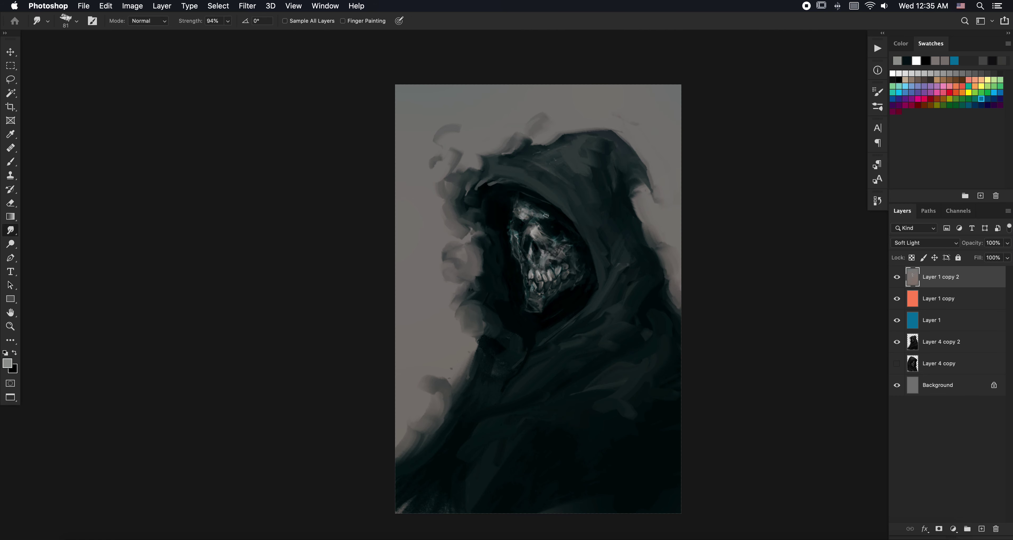
pyautogui.press('d')
pyautogui.press('x')
pyautogui.moveTo(553, 216); pyautogui.dragTo(571, 234)
pyautogui.press('b')
pyautogui.press('r')
pyautogui.moveTo(569, 241); pyautogui.dragTo(579, 261)
# Step: Zoom the view to check the painting
pyautogui.press('b')
pyautogui.press('r')
pyautogui.press('z')
pyautogui.keyDown('alt'); pyautogui.click(586, 284); pyautogui.keyUp('alt')
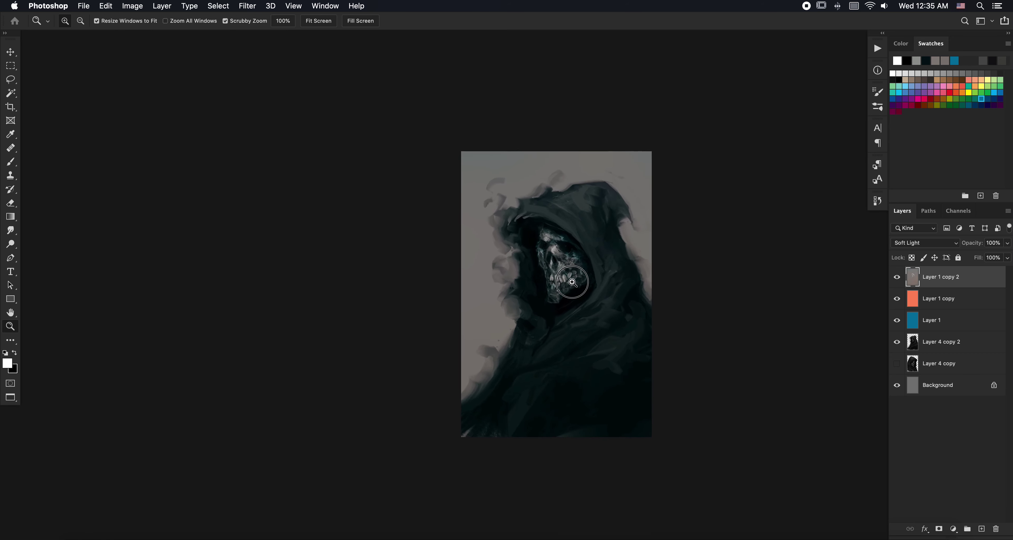
# Step: Add a blue-filled Layer 2 set to Multiply at 77% opacity
pyautogui.press('super+shift+n')
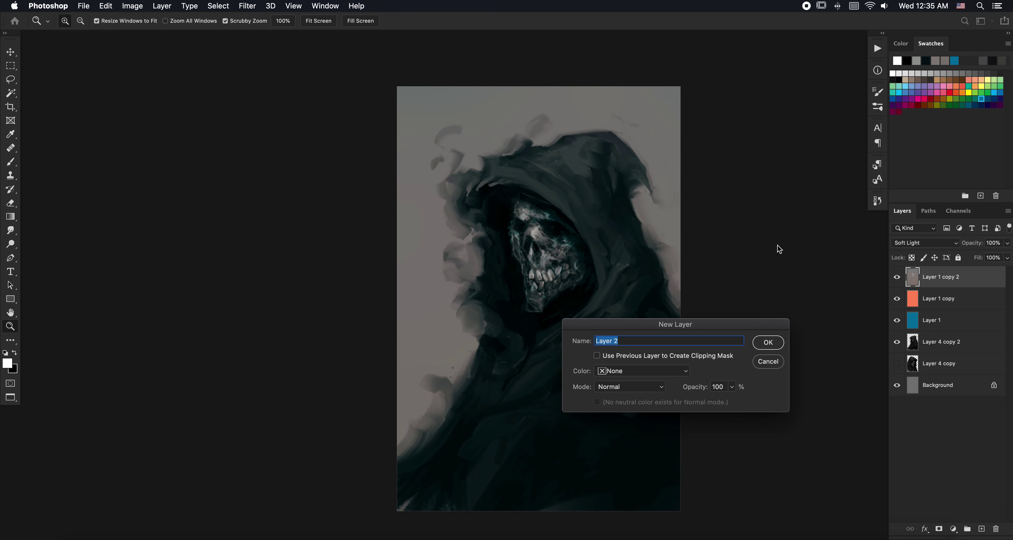
pyautogui.press('Return')
pyautogui.click(911, 92)
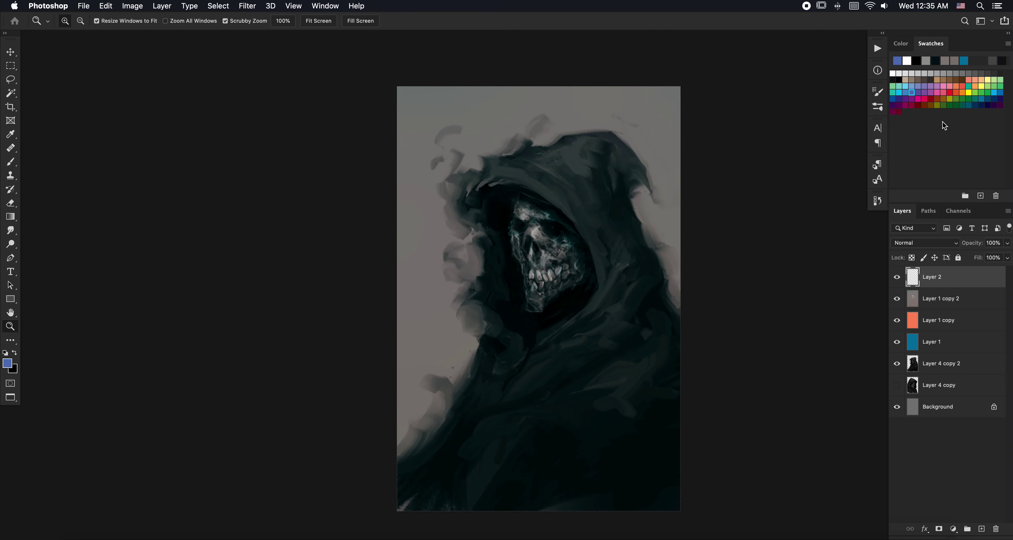
pyautogui.hotkey('alt', 'BackSpace')
pyautogui.click(919, 243)
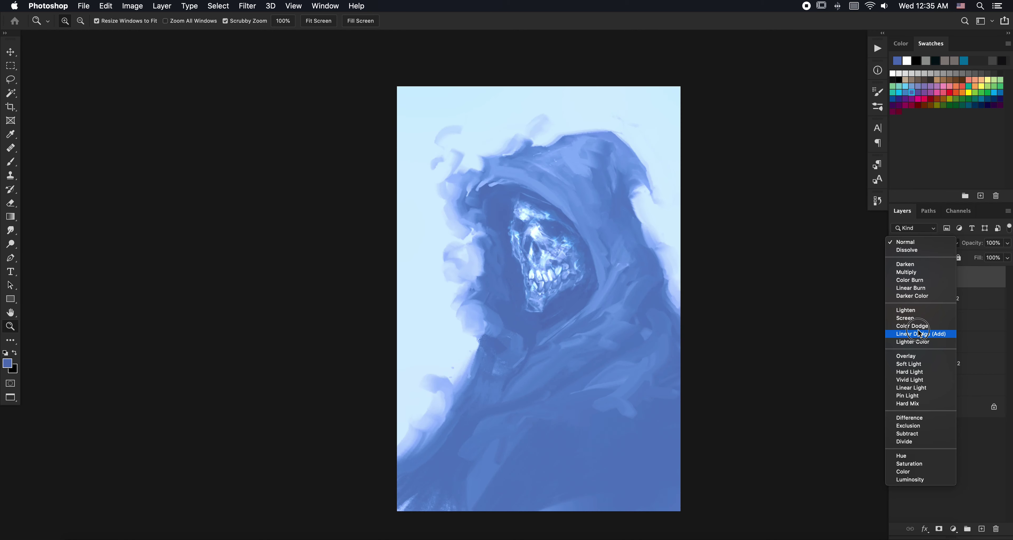
pyautogui.click(920, 272)
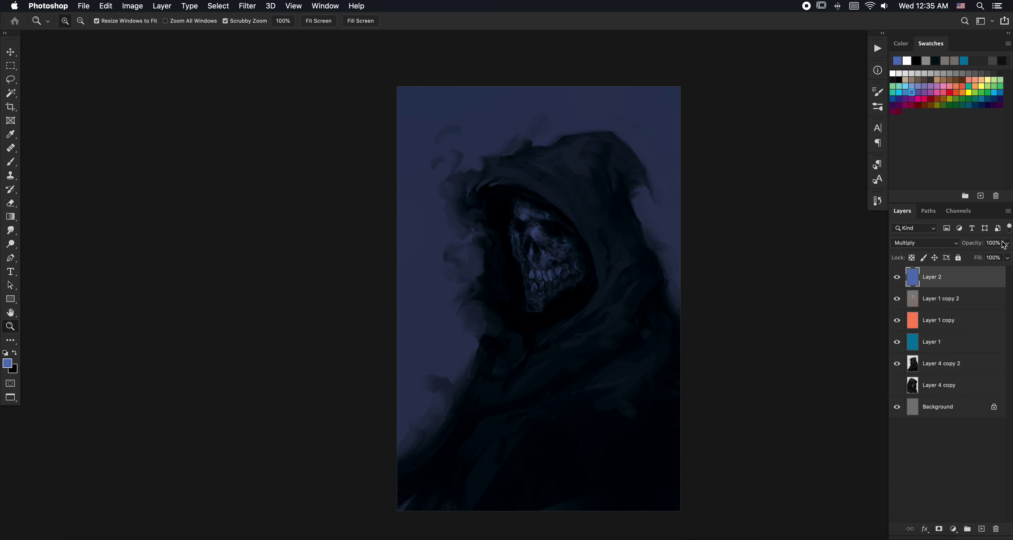
pyautogui.moveTo(1004, 244); pyautogui.dragTo(995, 279)
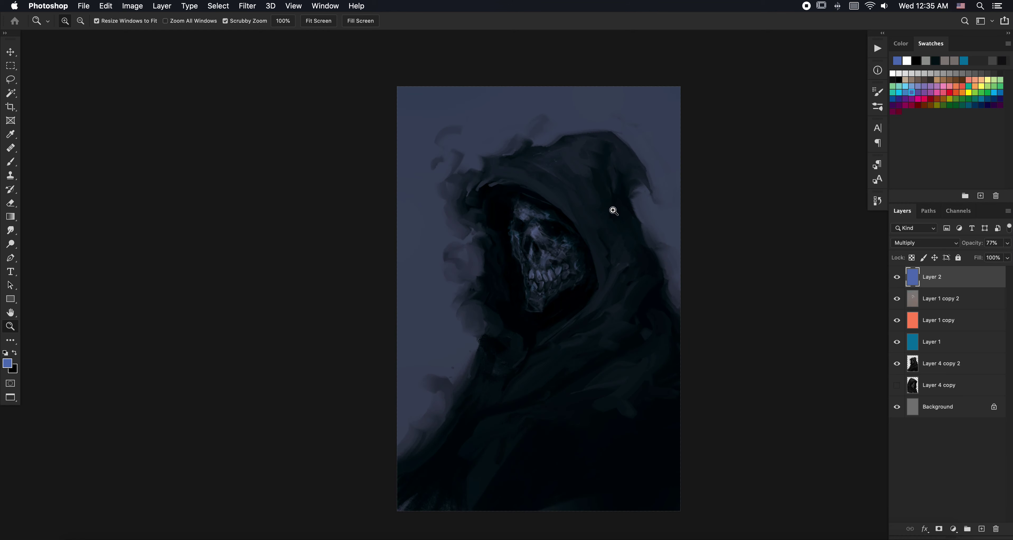
# Step: Brighten the skull, hood edge and cloak with light grey gradients
pyautogui.click(898, 74)
pyautogui.press('g')
pyautogui.moveTo(547, 240); pyautogui.dragTo(565, 271)
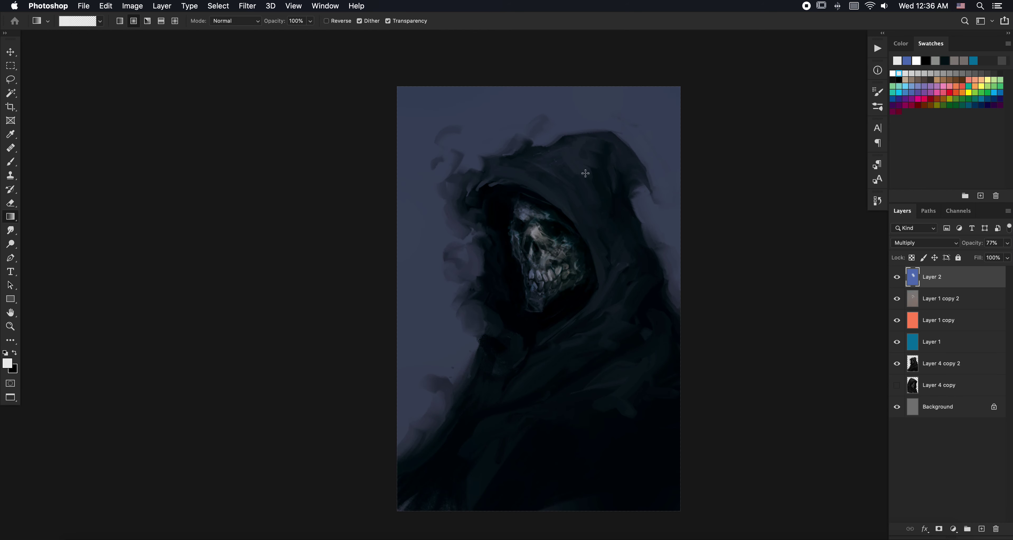
pyautogui.moveTo(585, 173); pyautogui.dragTo(642, 217)
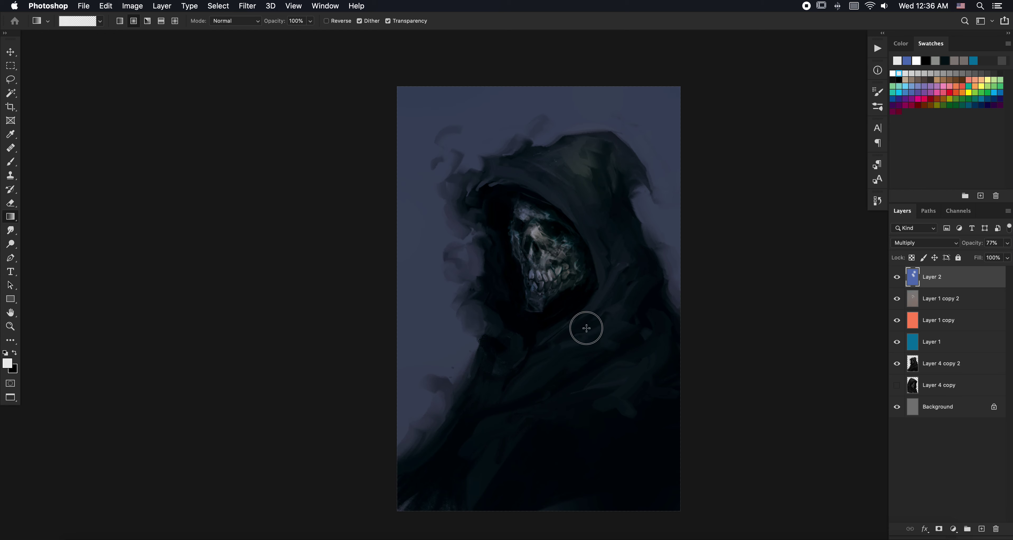
pyautogui.moveTo(585, 328); pyautogui.dragTo(633, 389)
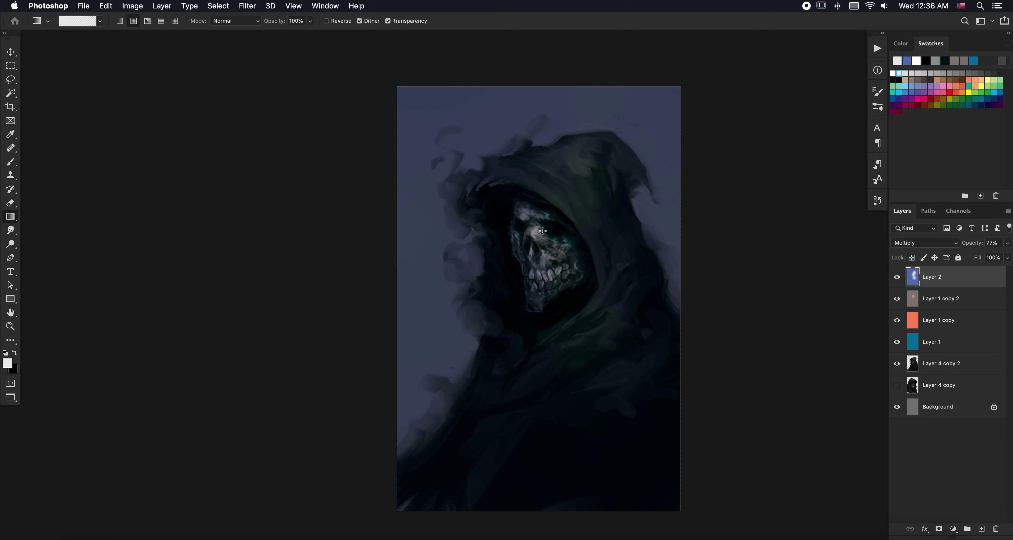
pyautogui.moveTo(554, 208); pyautogui.dragTo(601, 248)
pyautogui.moveTo(624, 280); pyautogui.dragTo(668, 340)
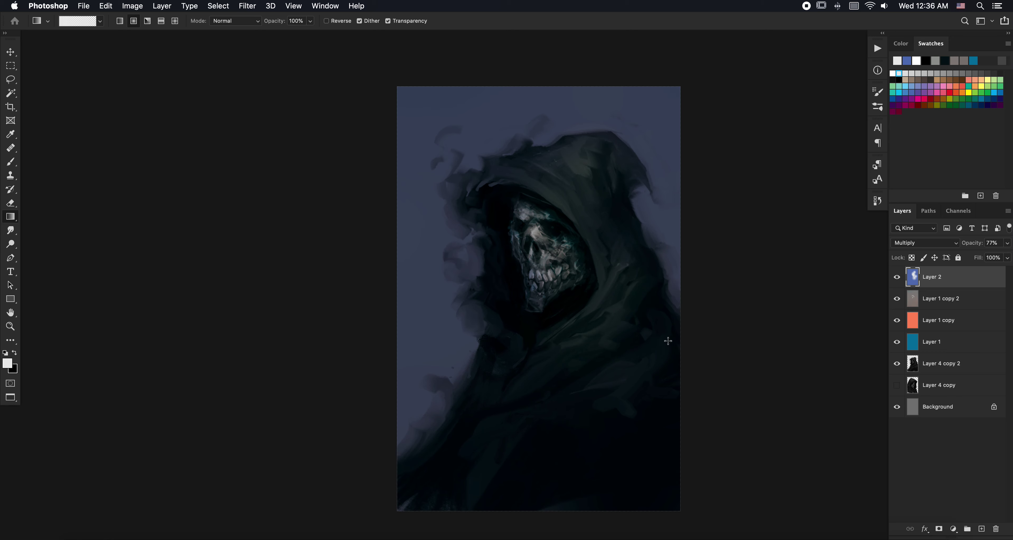
# Step: Darken the upper background and shade the face and lower cloak with dark teal gradients
pyautogui.keyDown('alt'); pyautogui.click(579, 303); pyautogui.keyUp('alt')
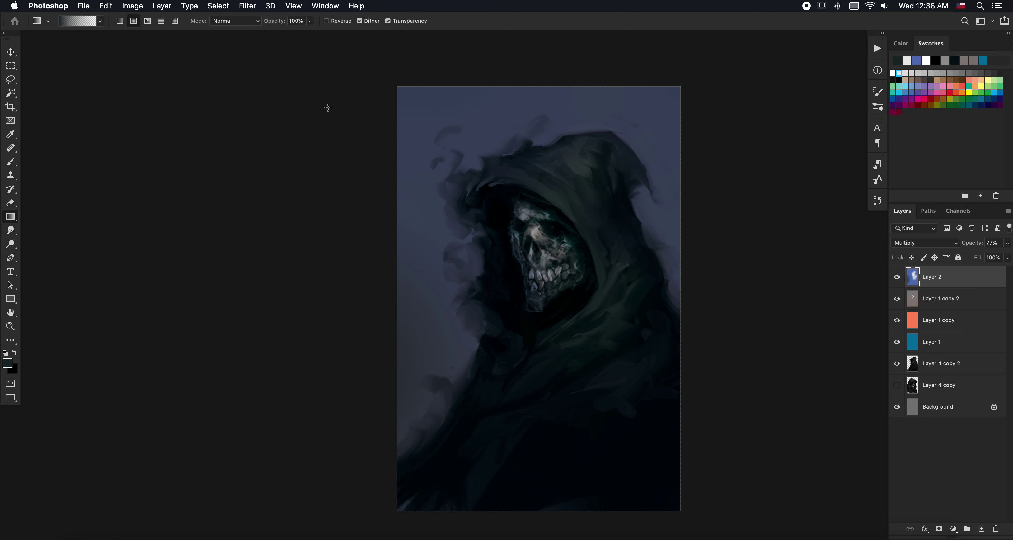
pyautogui.moveTo(312, 106); pyautogui.dragTo(537, 257)
pyautogui.moveTo(424, 76); pyautogui.dragTo(544, 163)
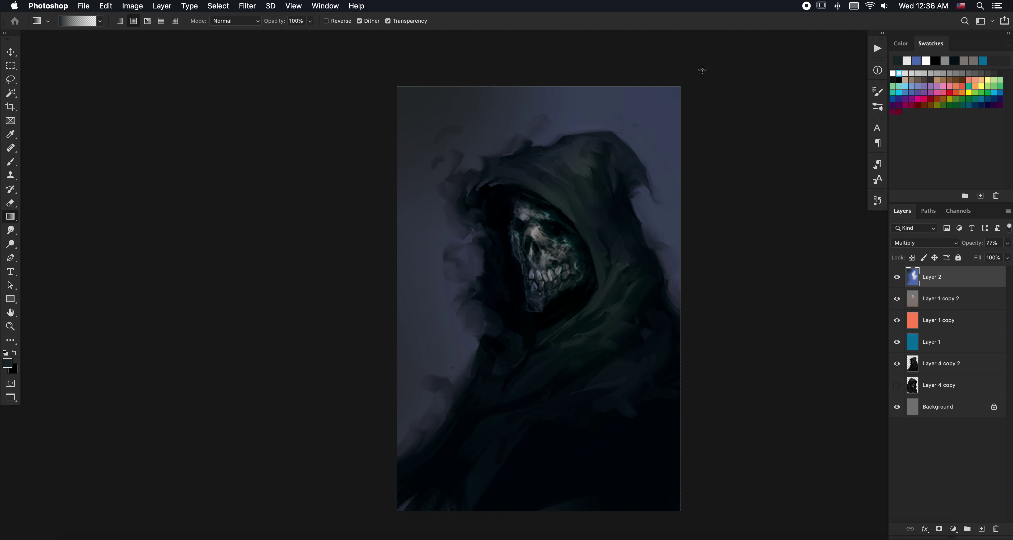
pyautogui.moveTo(702, 69); pyautogui.dragTo(688, 189)
pyautogui.moveTo(587, 60); pyautogui.dragTo(606, 164)
pyautogui.moveTo(739, 213); pyautogui.dragTo(719, 305)
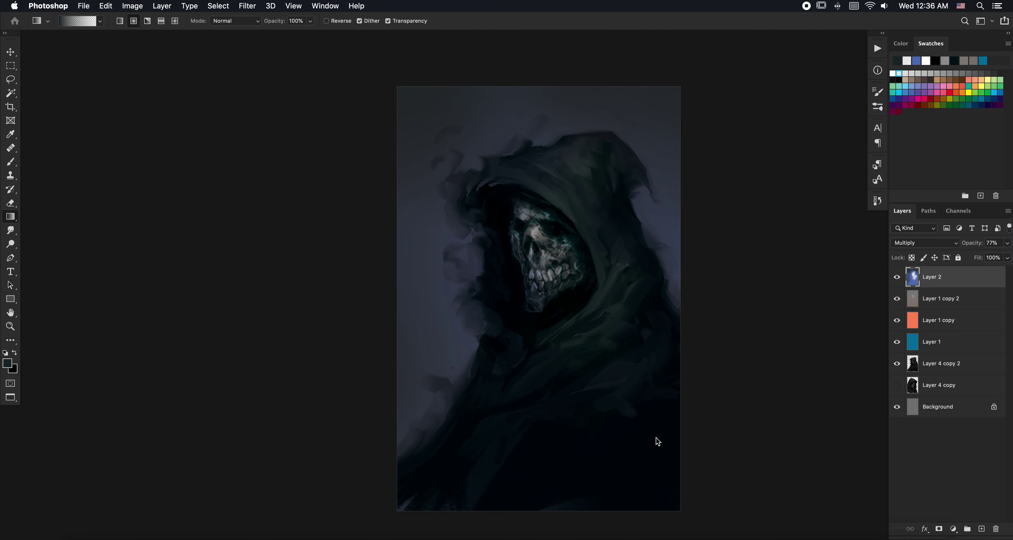
pyautogui.moveTo(323, 486); pyautogui.dragTo(537, 350)
pyautogui.moveTo(492, 515); pyautogui.dragTo(590, 318)
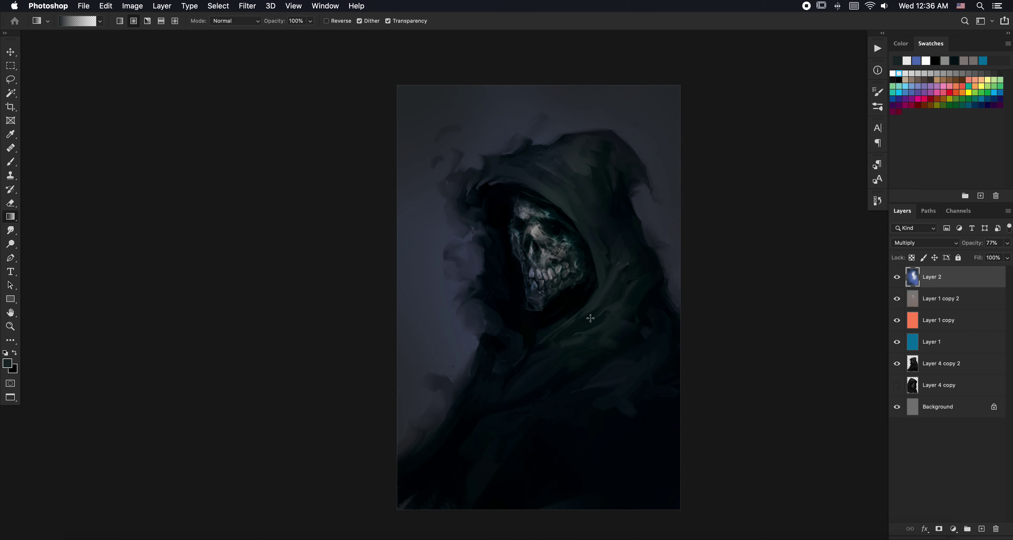
# Step: Lighten the lower cloak with grey and white gradients
pyautogui.keyDown('alt'); pyautogui.click(552, 246); pyautogui.keyUp('alt')
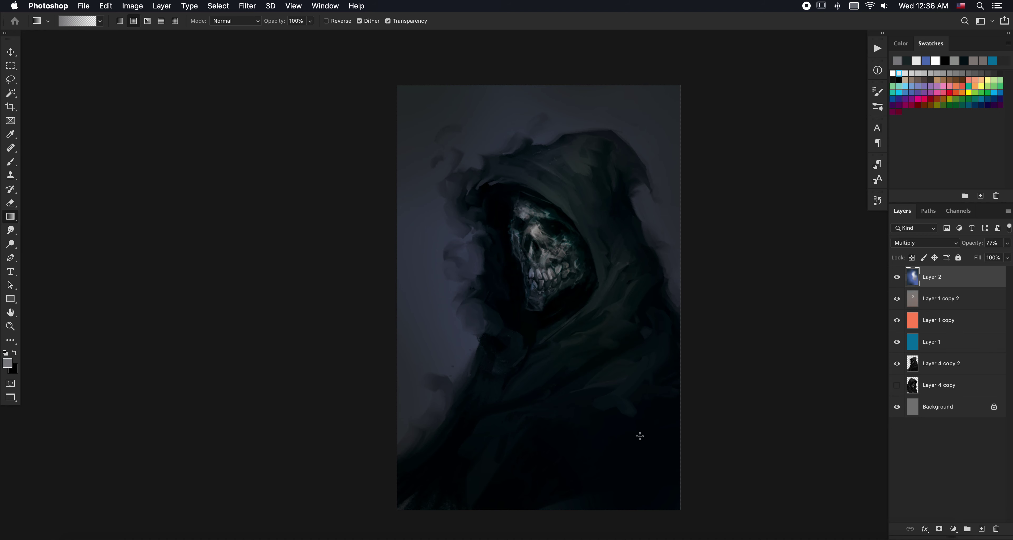
pyautogui.moveTo(616, 413); pyautogui.dragTo(654, 471)
pyautogui.press('d')
pyautogui.press('x')
pyautogui.moveTo(610, 366); pyautogui.dragTo(653, 470)
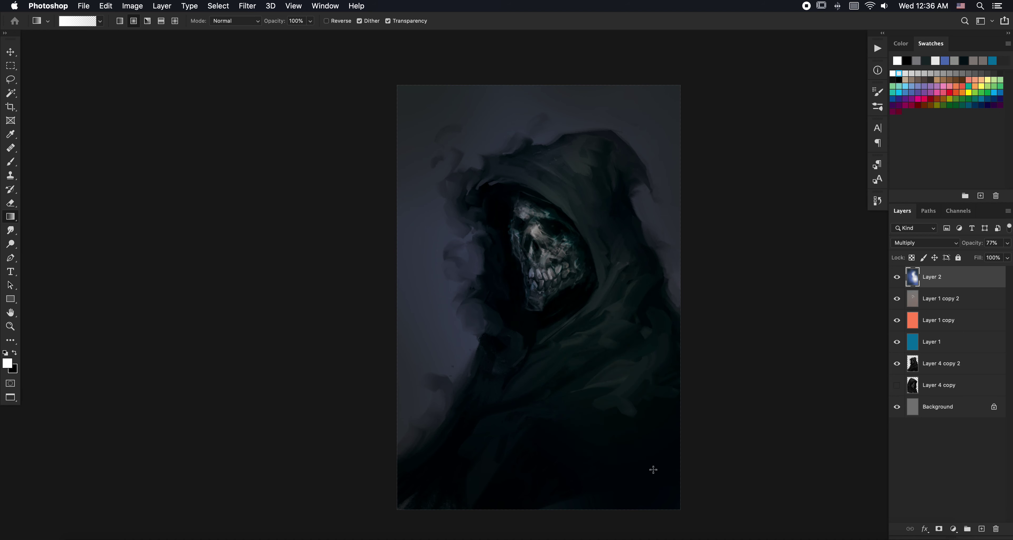
pyautogui.moveTo(607, 432)
pyautogui.mouseDown()
pyautogui.moveTo(632, 462)
pyautogui.moveTo(636, 446)
pyautogui.mouseUp()
pyautogui.press('r')
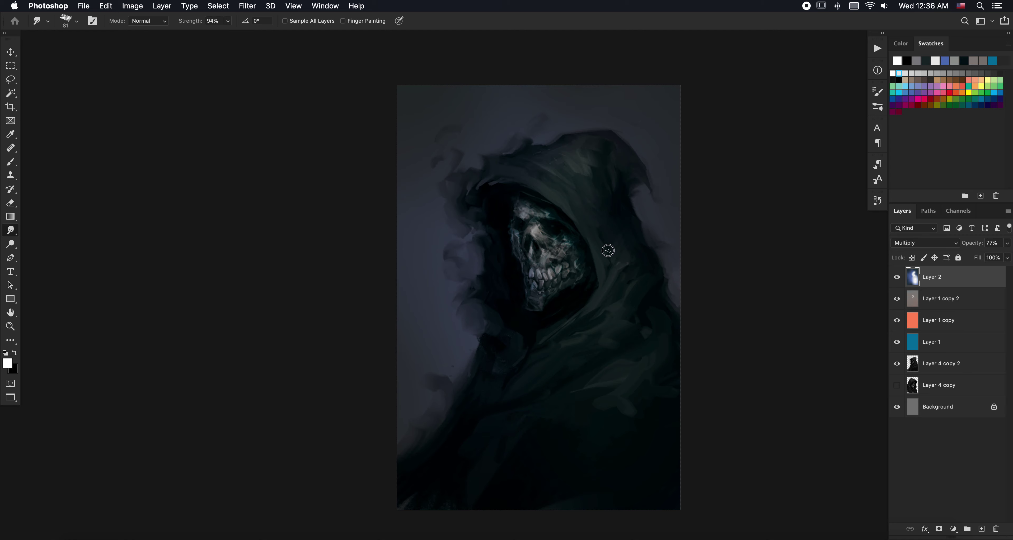
# Step: Flip the canvas horizontally and add a new Layer 3
pyautogui.click(132, 5)
pyautogui.moveTo(154, 108)
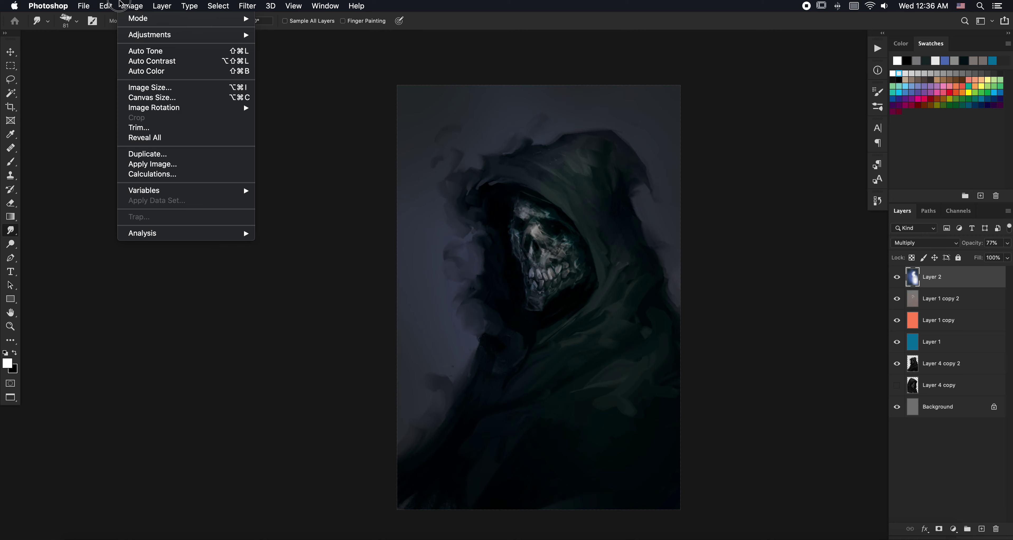
pyautogui.click(302, 155)
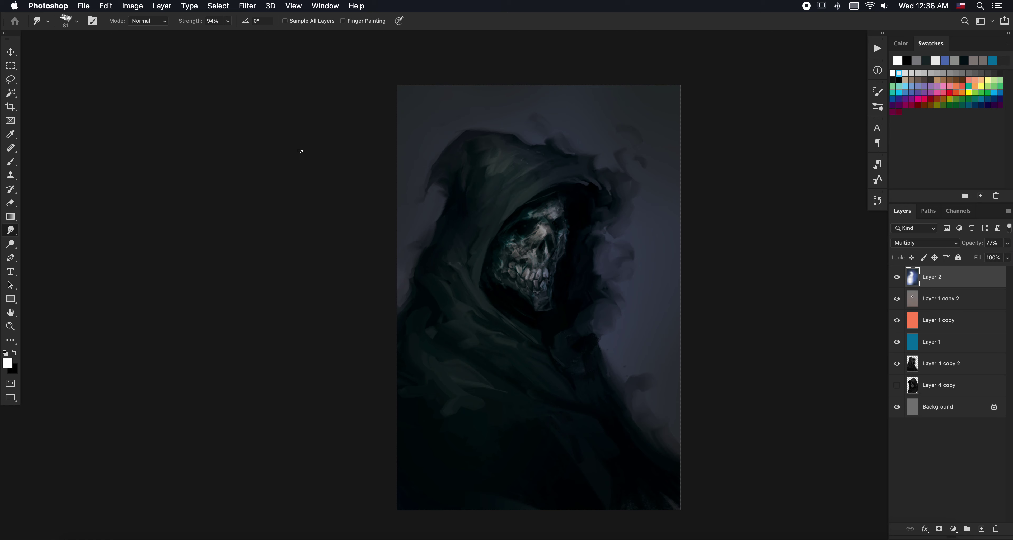
pyautogui.press('super+shift+n')
pyautogui.press('Return')
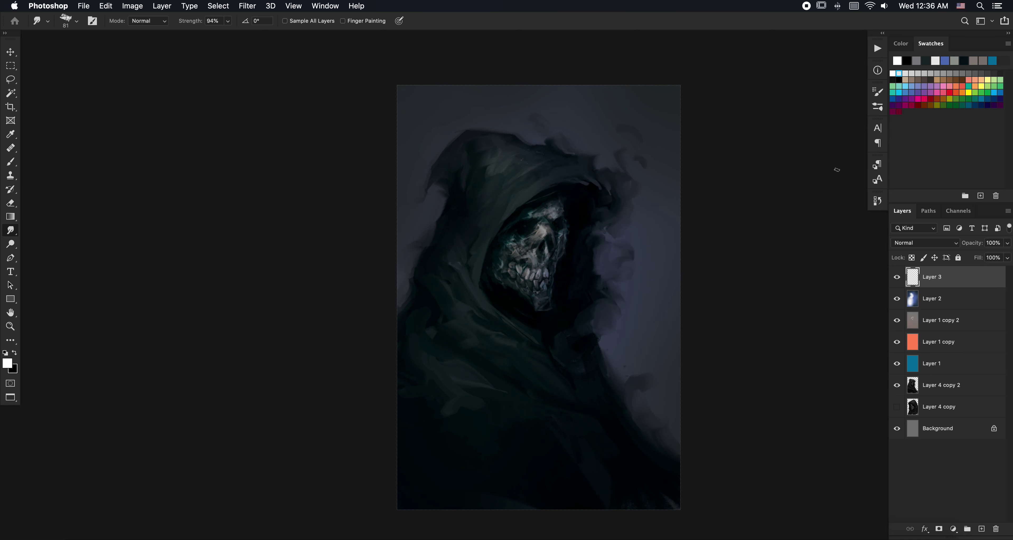
# Step: Pick red and set the brush to 15 px for painting the eyes
pyautogui.click(950, 91)
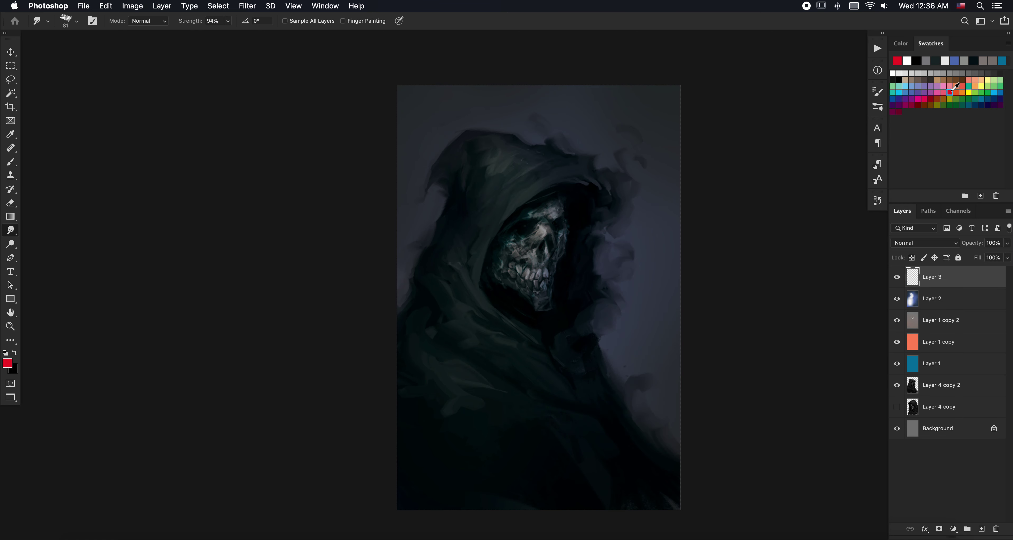
pyautogui.press('b')
pyautogui.rightClick(537, 226)
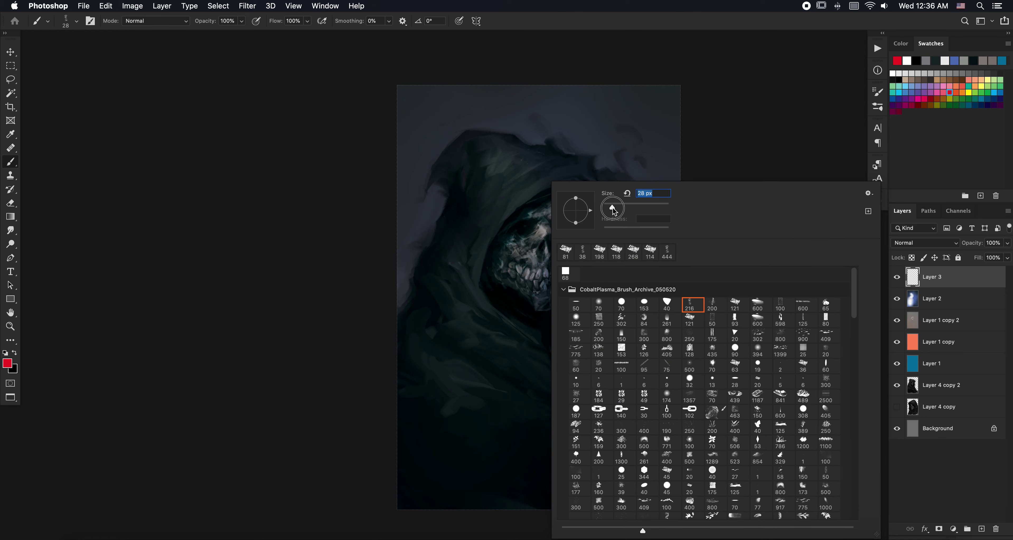
pyautogui.moveTo(621, 208); pyautogui.dragTo(607, 207)
pyautogui.press('Return')
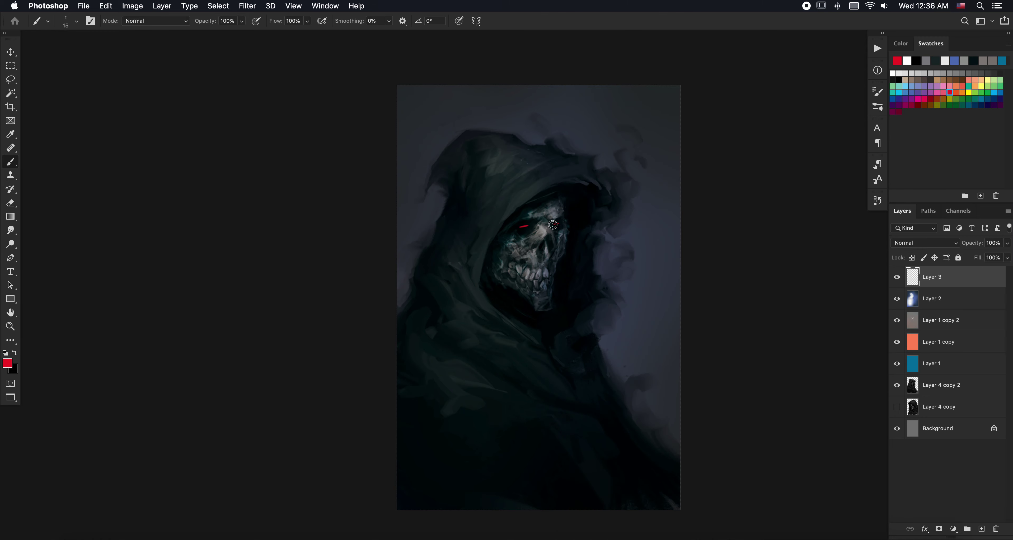
# Step: Set the Smudge brush to 47 px to soften the red eyes
pyautogui.press('r')
pyautogui.rightClick(552, 243)
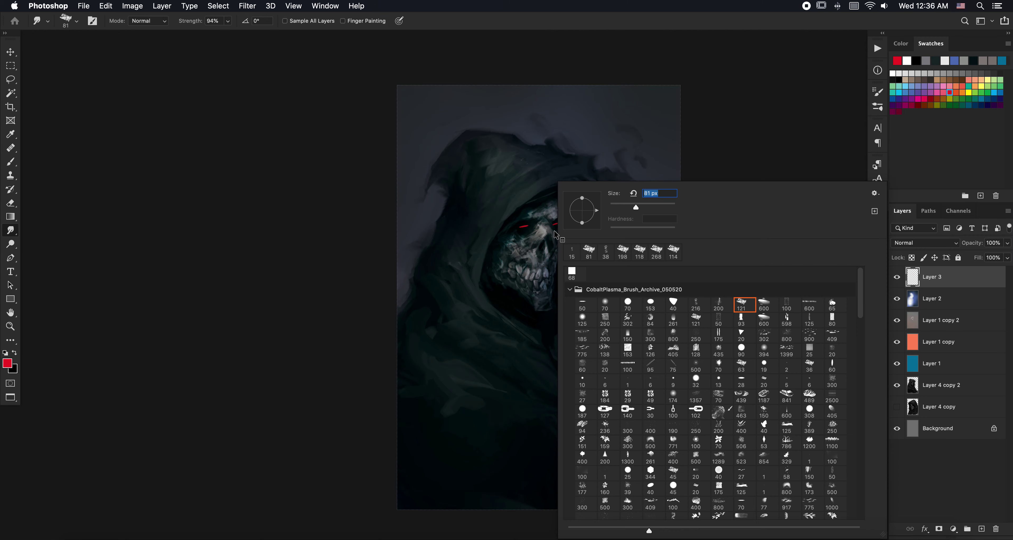
pyautogui.moveTo(635, 208); pyautogui.dragTo(609, 210)
pyautogui.press('Return')
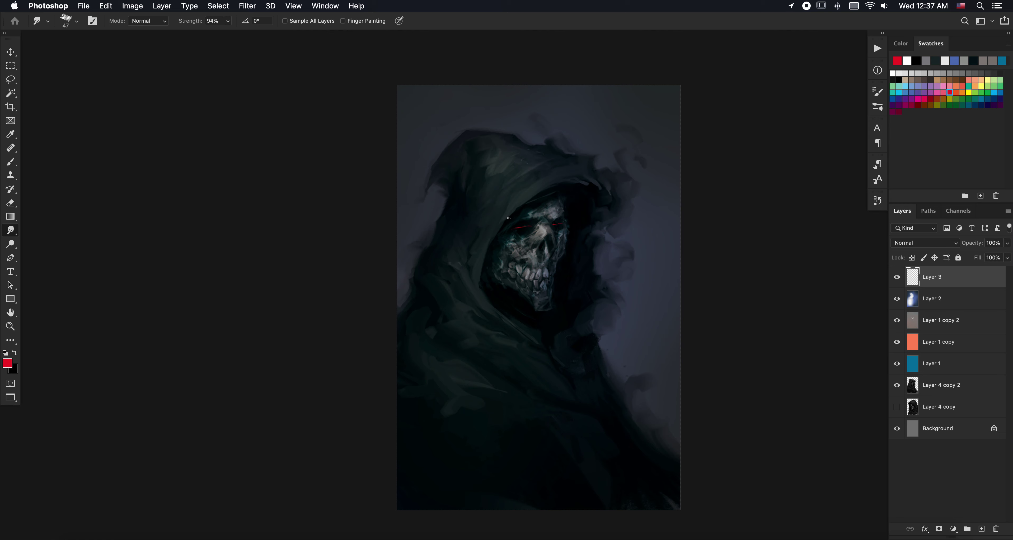
# Step: Smudge the red under the jaw and the left eye glow with a 130 px Smudge brush
pyautogui.press('b')
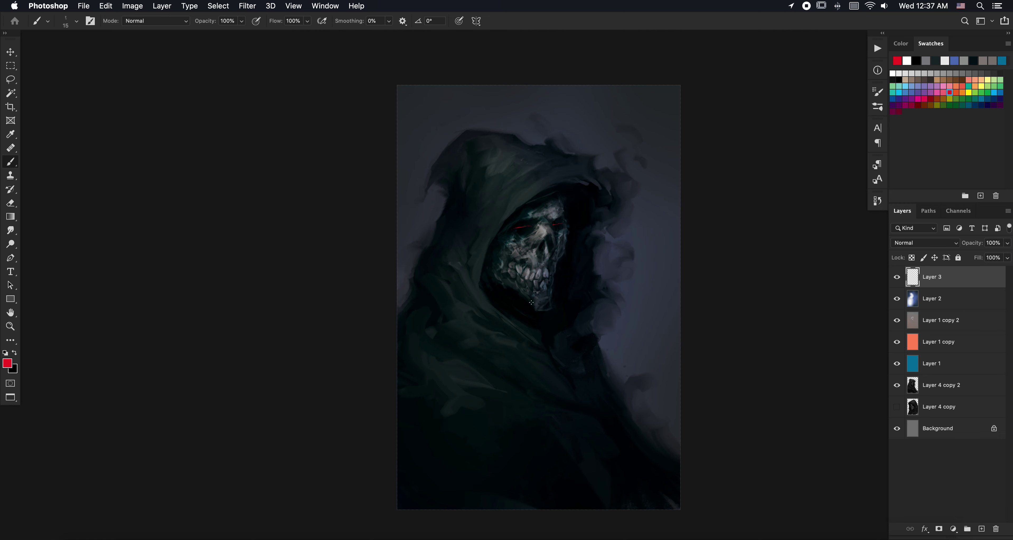
pyautogui.press('r')
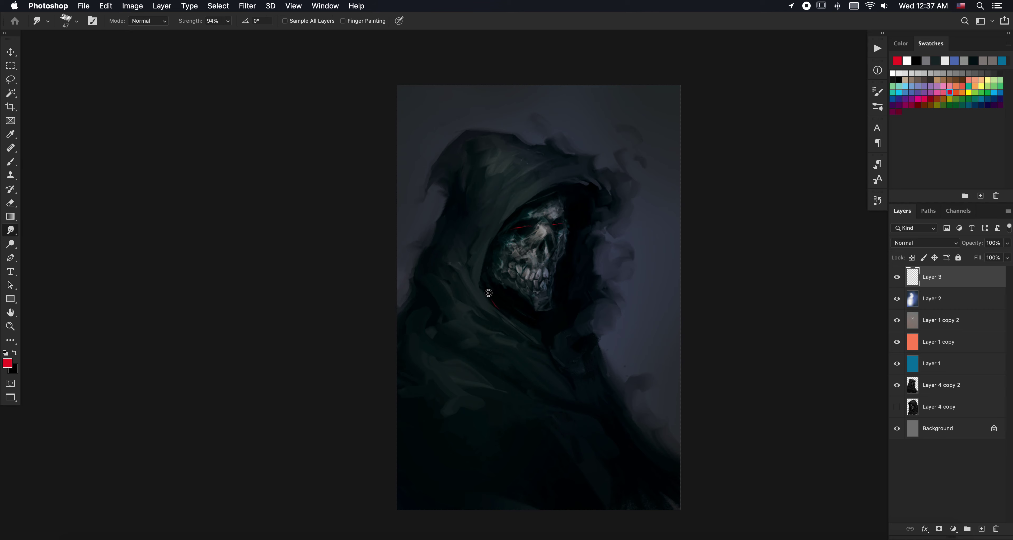
pyautogui.rightClick(518, 311)
pyautogui.write('130')
pyautogui.press('Return')
pyautogui.moveTo(502, 300)
pyautogui.mouseDown()
pyautogui.moveTo(518, 310)
pyautogui.moveTo(518, 278)
pyautogui.mouseUp()
pyautogui.moveTo(543, 224)
pyautogui.mouseDown()
pyautogui.moveTo(527, 231)
pyautogui.moveTo(574, 216)
pyautogui.mouseUp()
# Step: Paint red along the hood edge left of the skull and the chin, smudging it in
pyautogui.press('b')
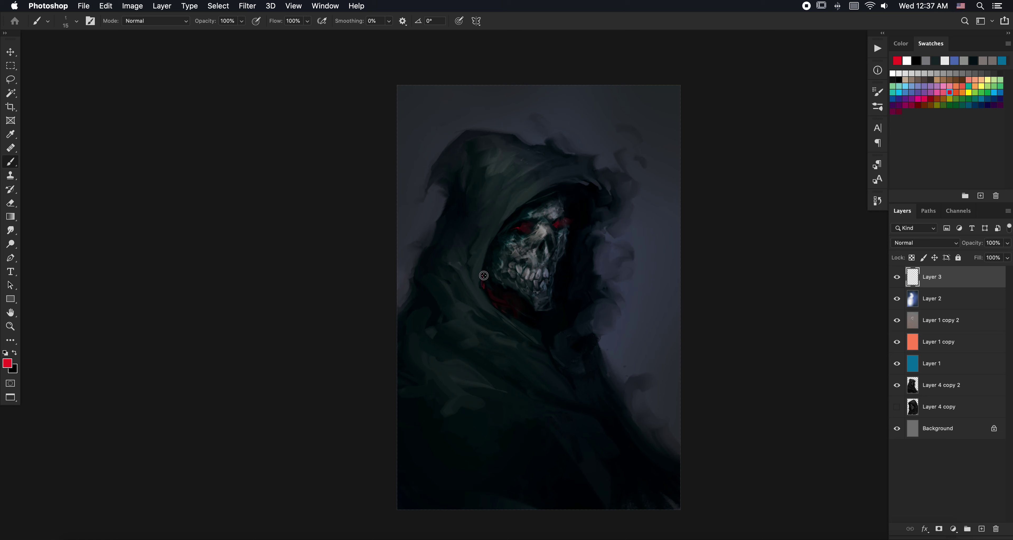
pyautogui.moveTo(489, 286)
pyautogui.mouseDown()
pyautogui.moveTo(483, 269)
pyautogui.moveTo(508, 310)
pyautogui.moveTo(555, 306)
pyautogui.moveTo(526, 321)
pyautogui.moveTo(545, 312)
pyautogui.moveTo(531, 328)
pyautogui.moveTo(558, 300)
pyautogui.moveTo(545, 331)
pyautogui.moveTo(563, 289)
pyautogui.moveTo(567, 299)
pyautogui.mouseUp()
pyautogui.press('r')
pyautogui.press('b')
pyautogui.press('r')
pyautogui.press('b')
pyautogui.press('r')
# Step: Smear the red cloth right of the teeth and stretch the red beside the eye socket
pyautogui.press('b')
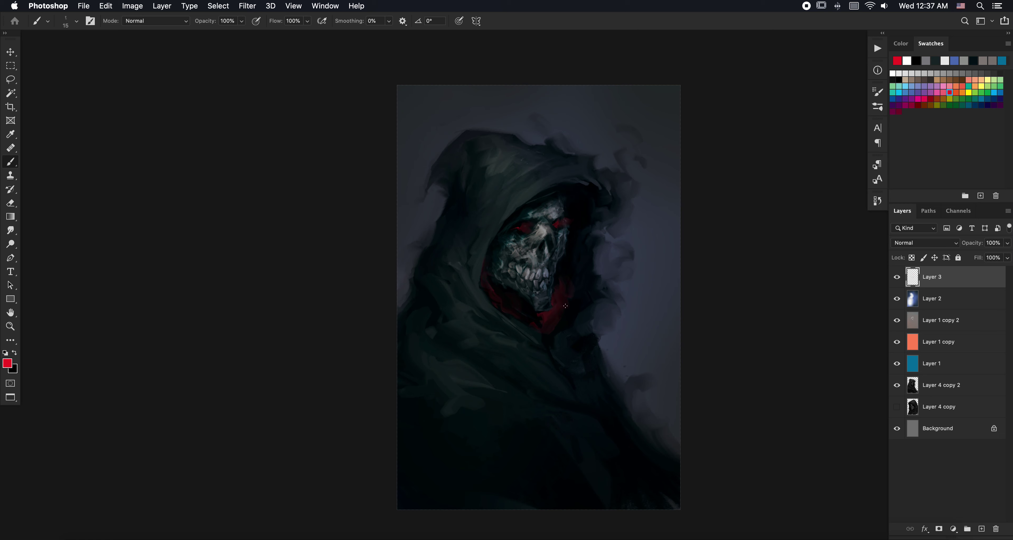
pyautogui.press('r')
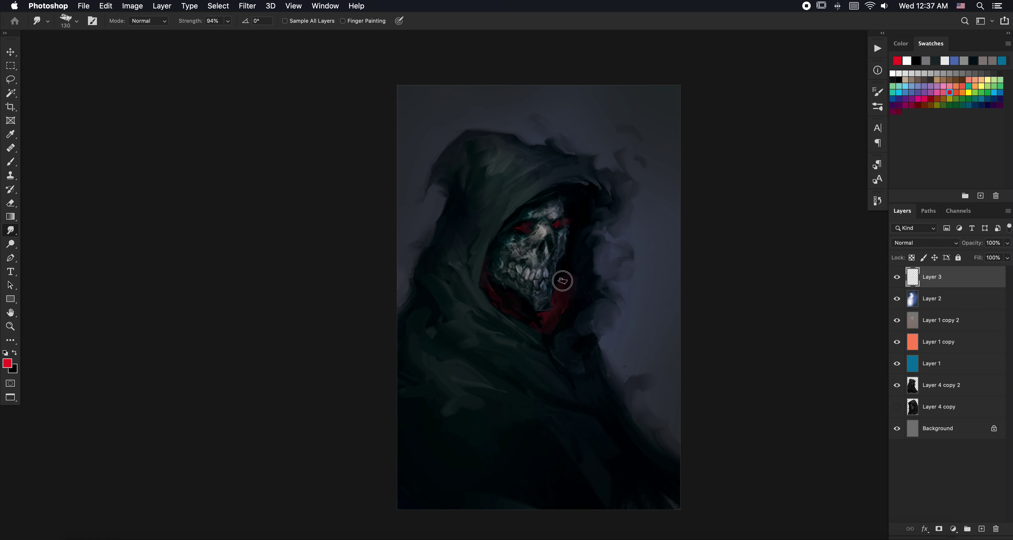
pyautogui.moveTo(561, 273)
pyautogui.mouseDown()
pyautogui.moveTo(574, 276)
pyautogui.moveTo(549, 323)
pyautogui.moveTo(491, 284)
pyautogui.moveTo(542, 323)
pyautogui.moveTo(572, 303)
pyautogui.moveTo(576, 277)
pyautogui.mouseUp()
pyautogui.press('b')
pyautogui.press('r')
pyautogui.moveTo(576, 231)
pyautogui.mouseDown()
pyautogui.moveTo(569, 253)
pyautogui.moveTo(580, 226)
pyautogui.moveTo(586, 239)
pyautogui.moveTo(567, 275)
pyautogui.moveTo(585, 229)
pyautogui.moveTo(563, 220)
pyautogui.mouseUp()
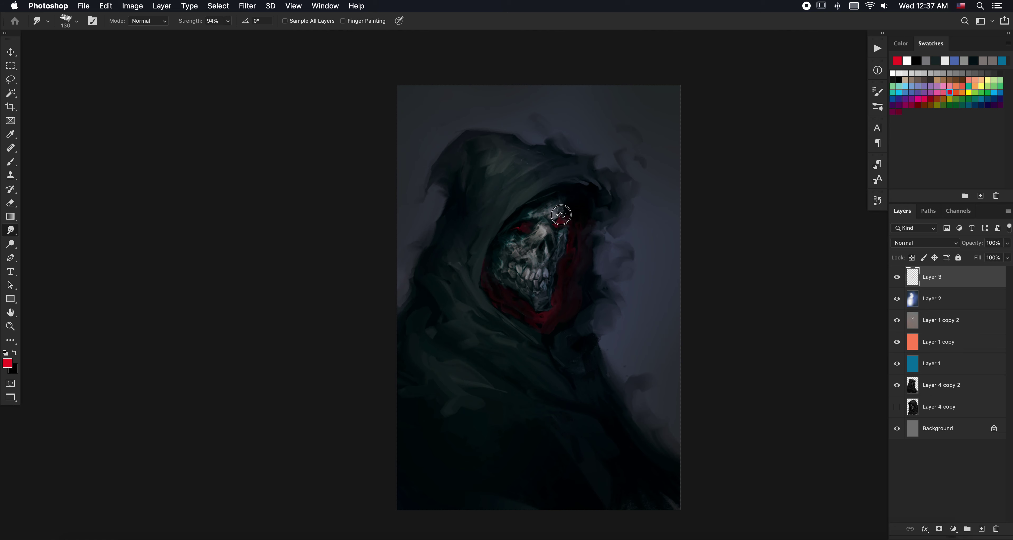
# Step: Smear the red lining upward into the hood and streak and darken its edge
pyautogui.press('b')
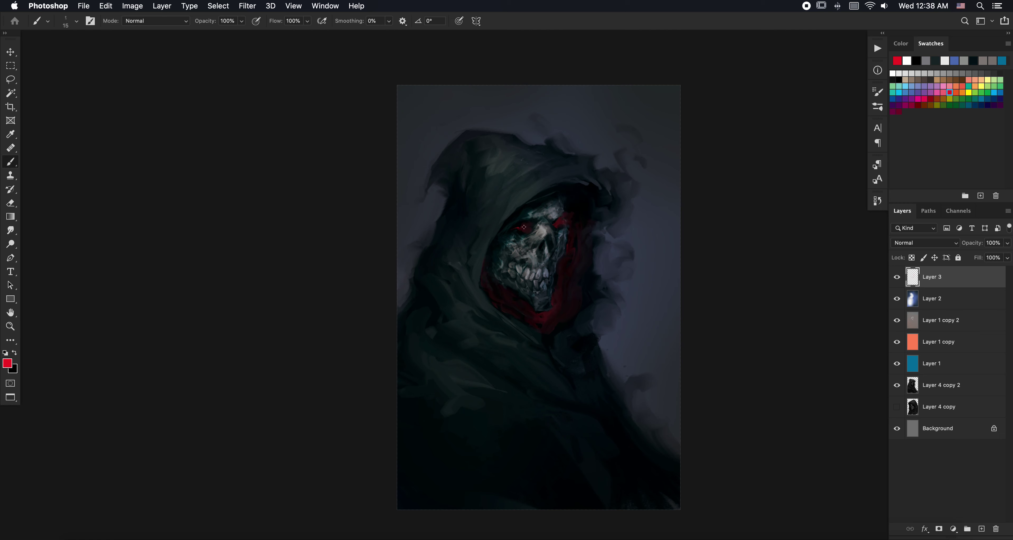
pyautogui.press('r')
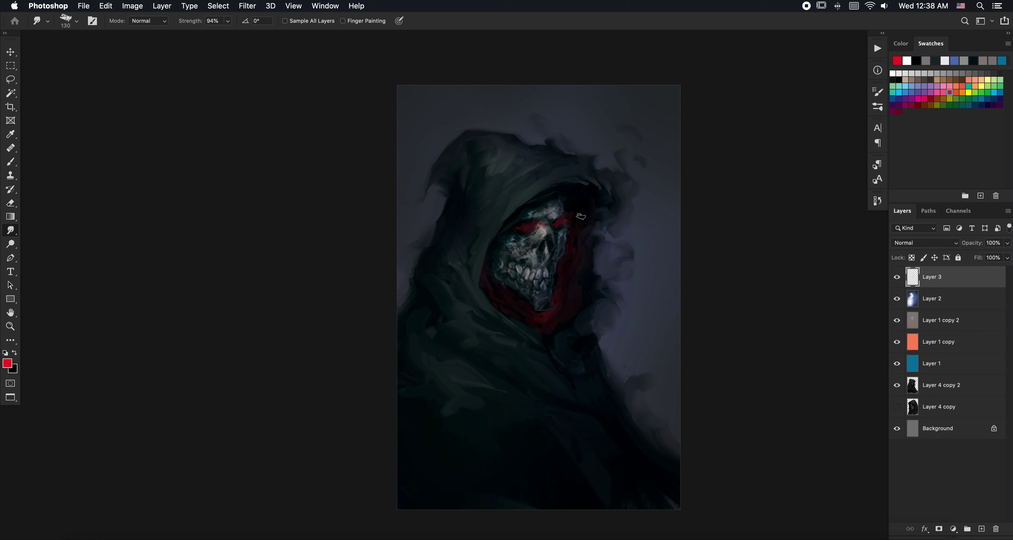
pyautogui.press('b')
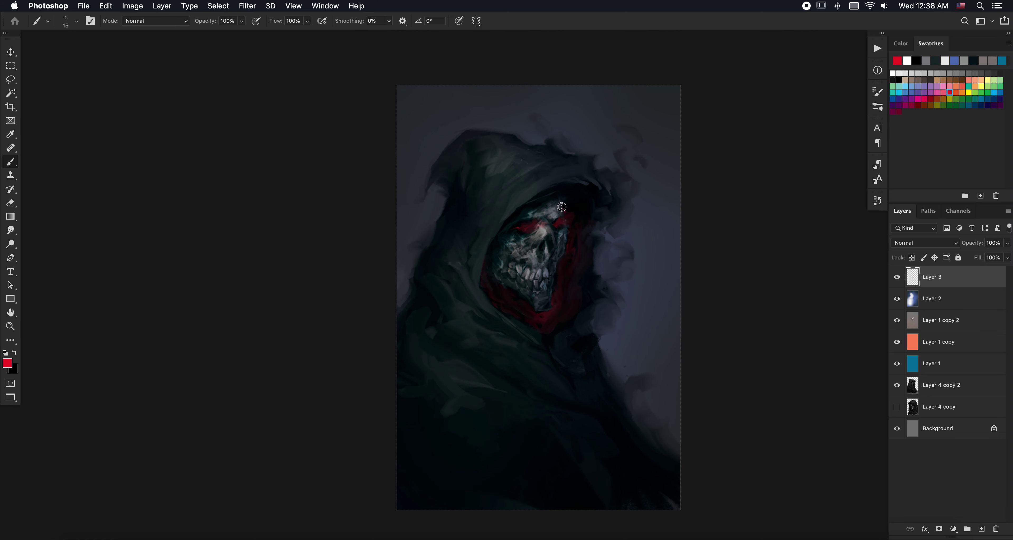
pyautogui.press('r')
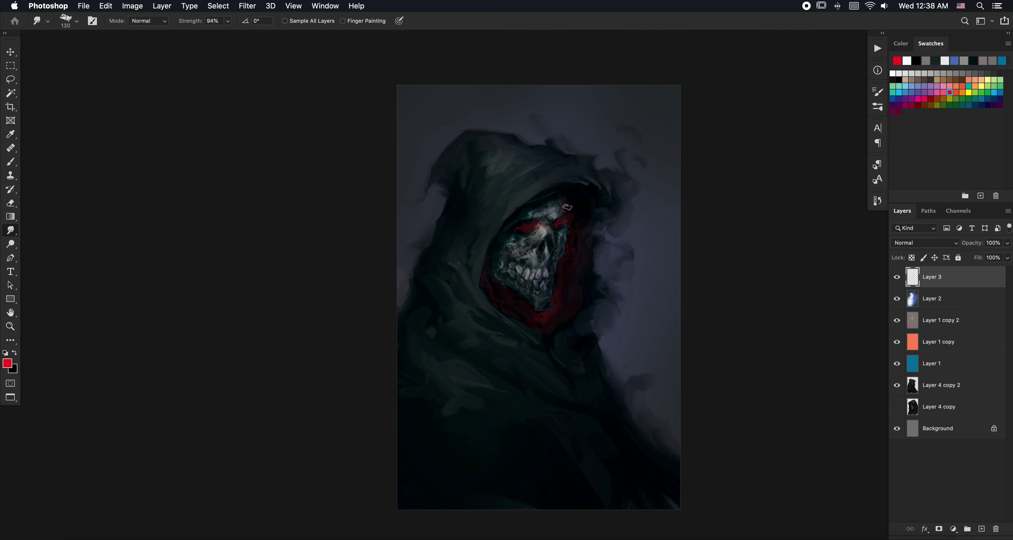
pyautogui.moveTo(574, 202); pyautogui.dragTo(579, 234)
pyautogui.press('b')
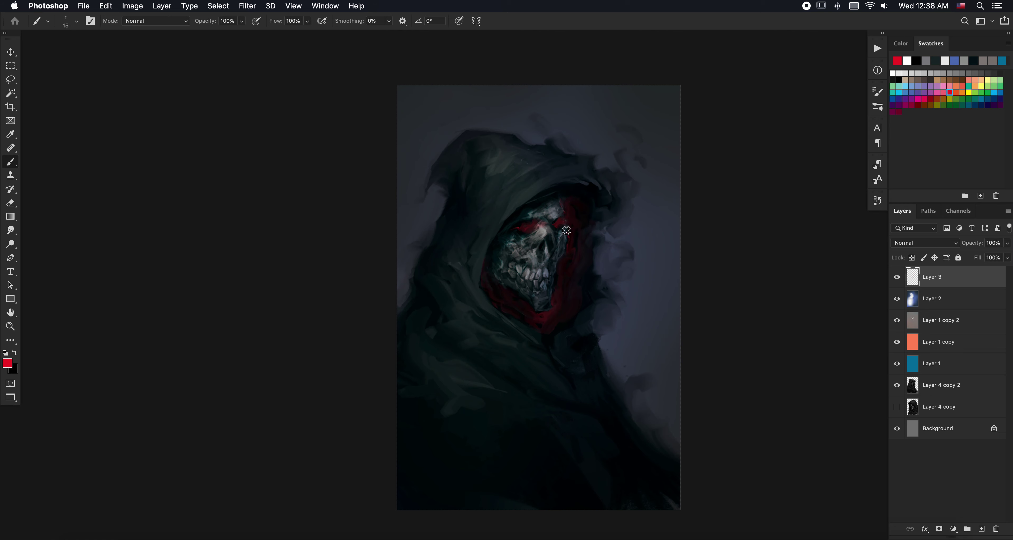
pyautogui.press('r')
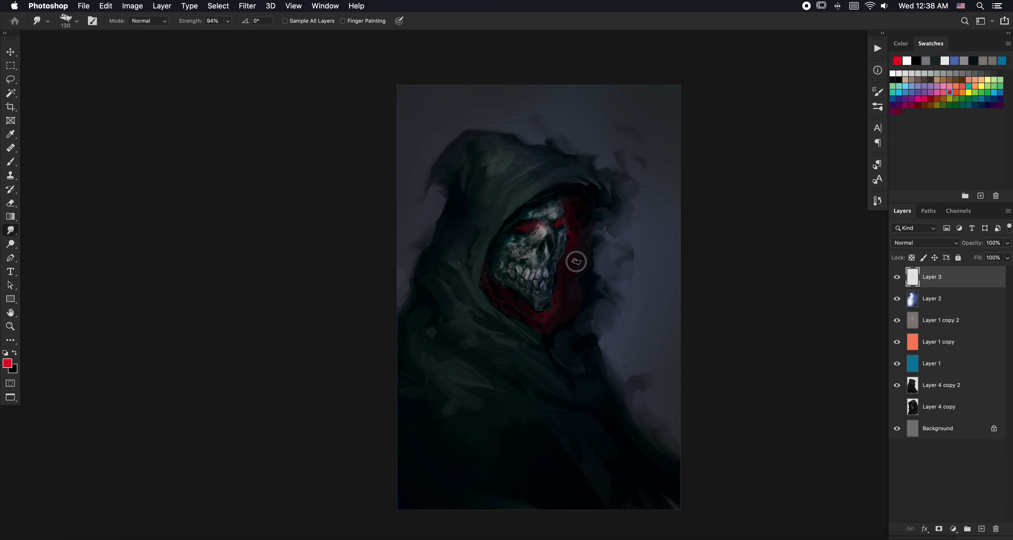
pyautogui.moveTo(576, 262)
pyautogui.mouseDown()
pyautogui.moveTo(576, 214)
pyautogui.moveTo(572, 268)
pyautogui.mouseUp()
# Step: Pull red paint down around the collar with the Smudge tool
pyautogui.press('b')
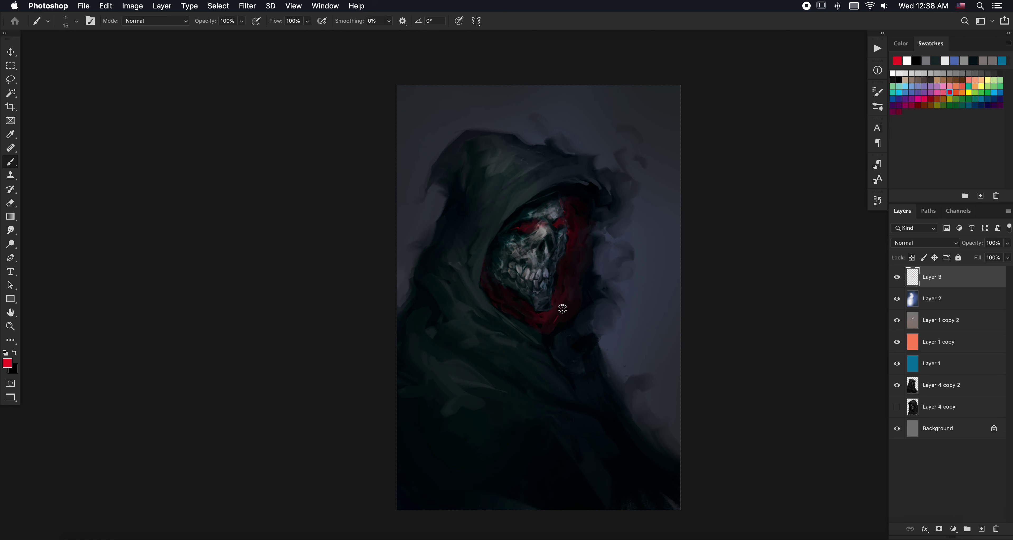
pyautogui.press('r')
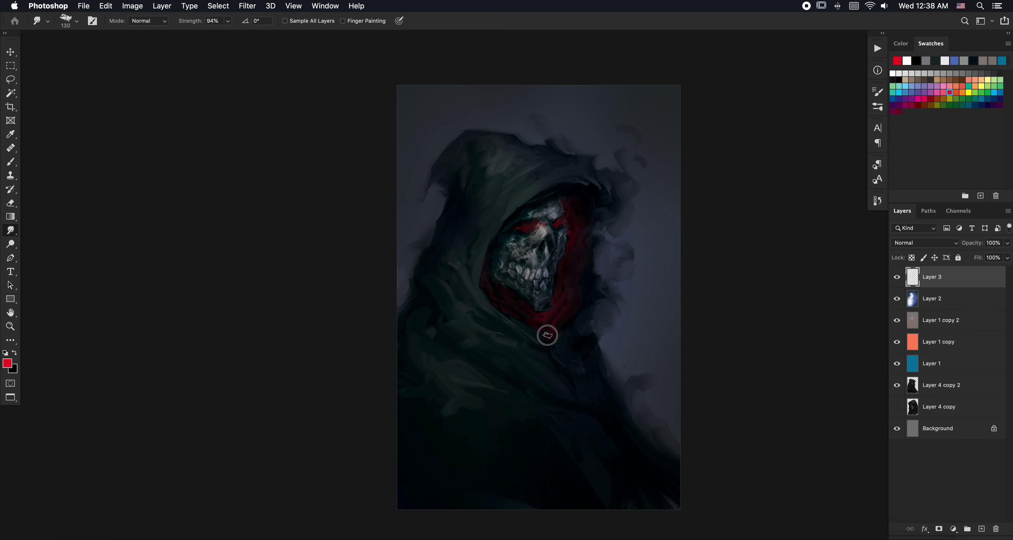
pyautogui.press('b')
pyautogui.press('r')
pyautogui.moveTo(544, 329); pyautogui.dragTo(561, 315)
pyautogui.press('b')
pyautogui.press('r')
pyautogui.press('b')
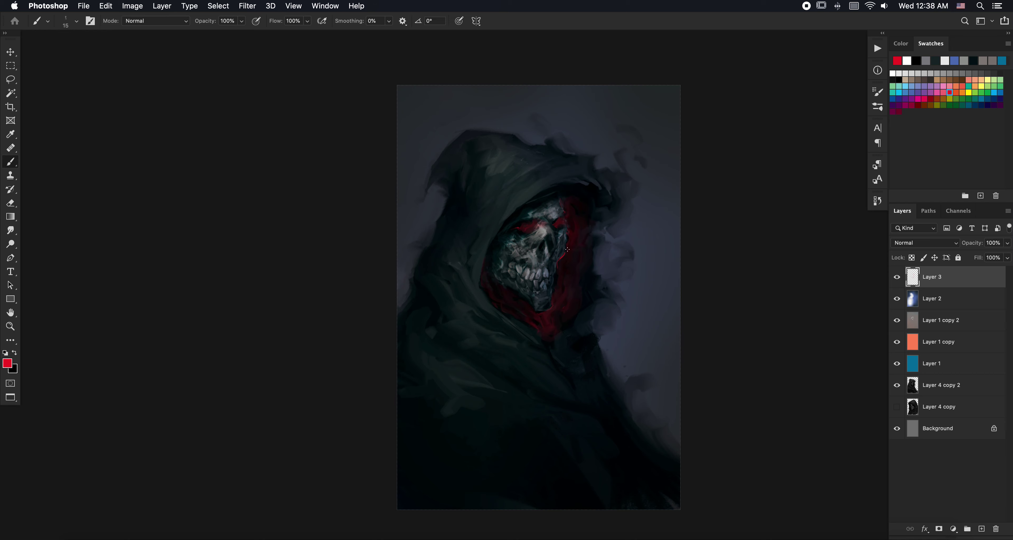
# Step: Smear and reshape a red streak beside the skull with the Smudge tool
pyautogui.press('r')
pyautogui.rightClick(578, 252)
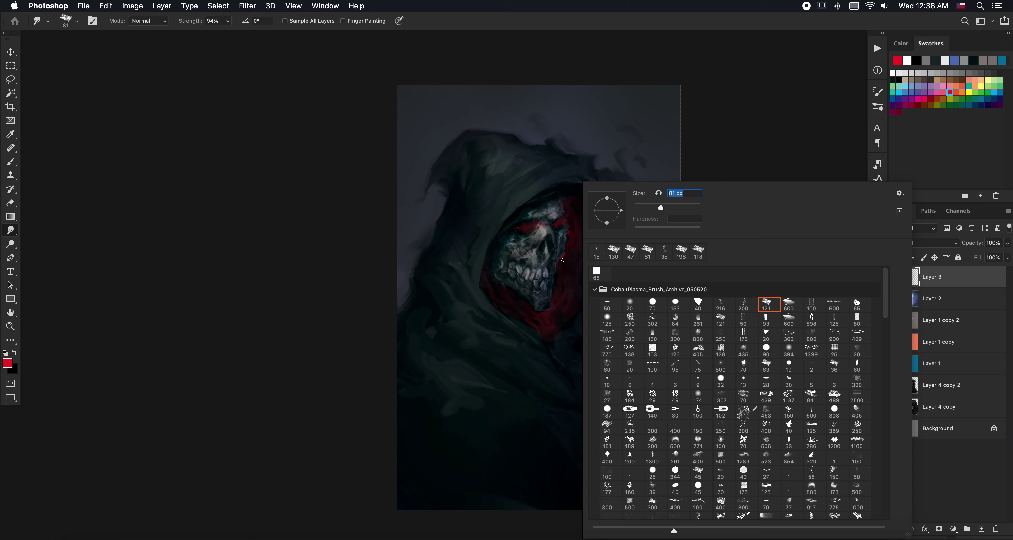
pyautogui.press('Escape')
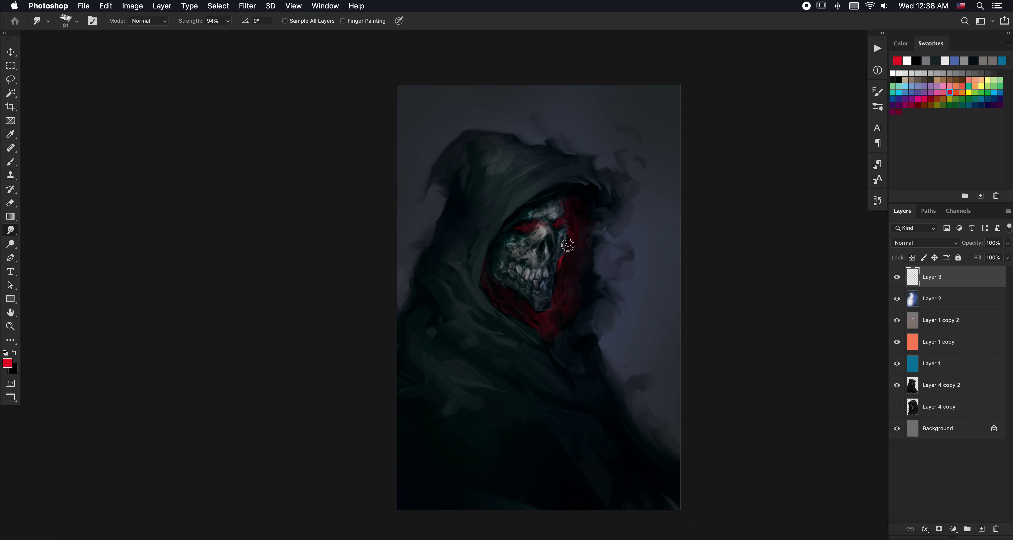
pyautogui.moveTo(567, 245); pyautogui.dragTo(565, 246)
pyautogui.moveTo(567, 258); pyautogui.dragTo(555, 287)
# Step: Paint a new red stroke and blend it along the skull's edge
pyautogui.press('b')
pyautogui.press('r')
pyautogui.moveTo(549, 309); pyautogui.dragTo(565, 265)
pyautogui.press('b')
pyautogui.press('r')
# Step: Smear red down from the eye socket into the bone
pyautogui.press('b')
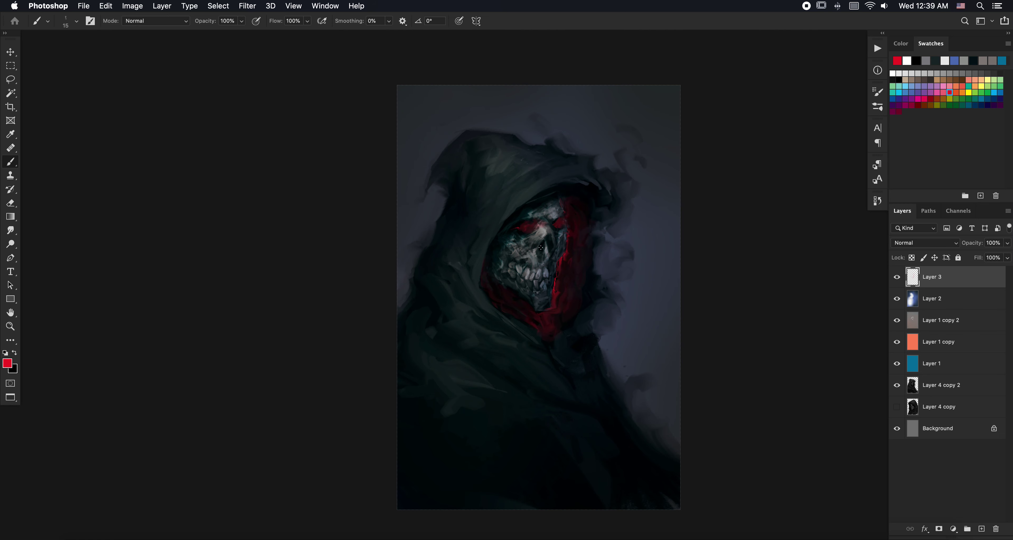
pyautogui.press('b')
pyautogui.press('r')
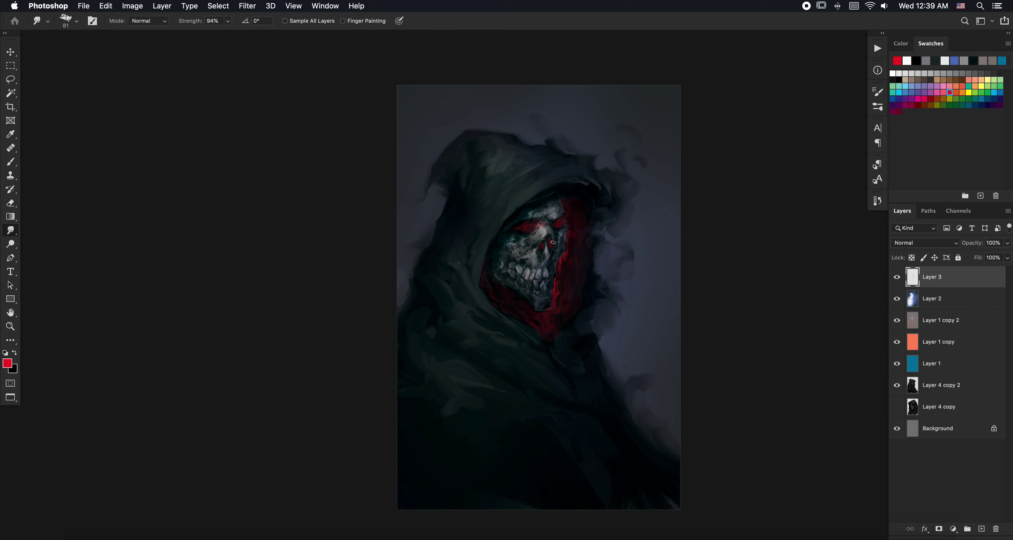
pyautogui.moveTo(553, 246); pyautogui.dragTo(551, 236)
pyautogui.press('b')
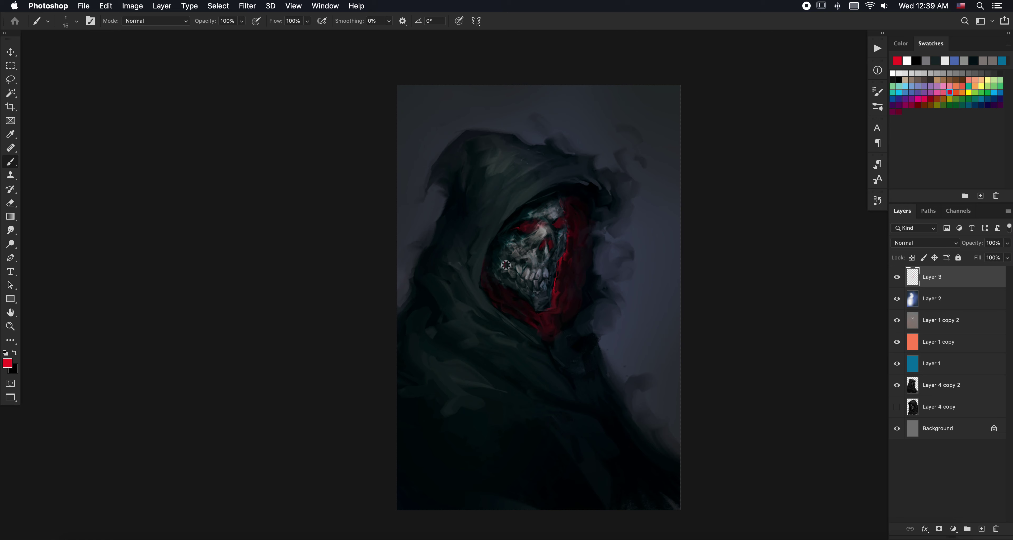
# Step: Sample a dark red and then a brighter red from the face
pyautogui.press('r')
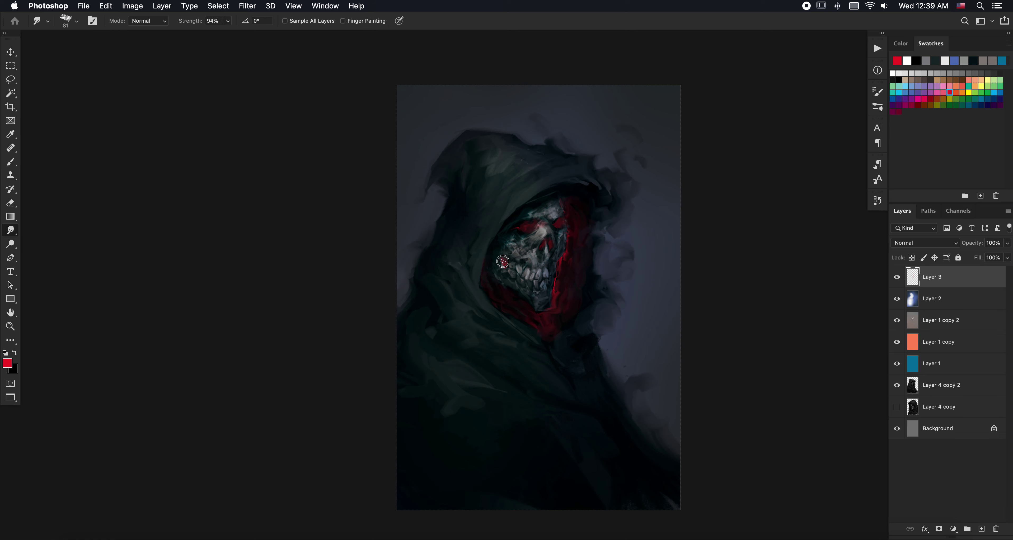
pyautogui.press('b')
pyautogui.keyDown('alt'); pyautogui.click(568, 282); pyautogui.keyUp('alt')
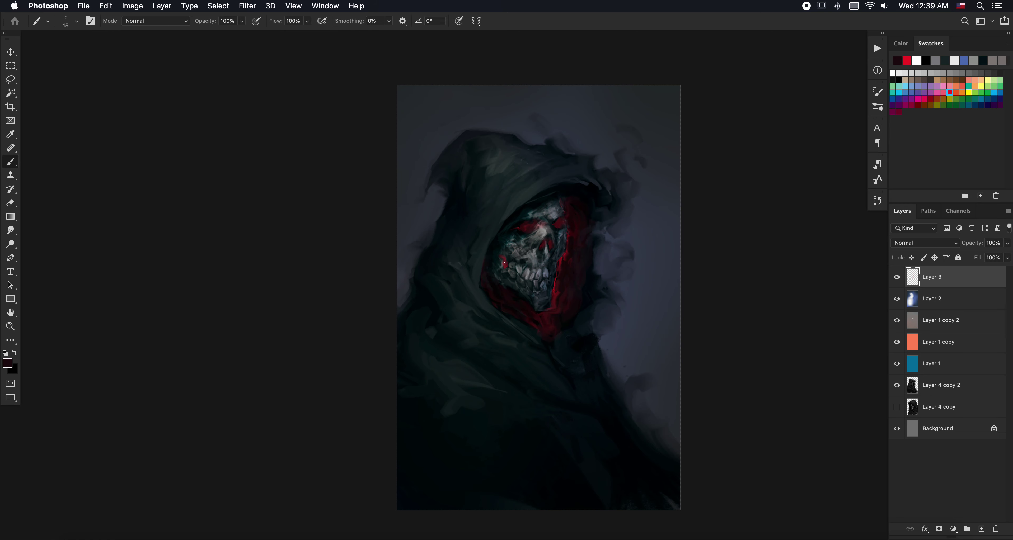
pyautogui.press('r')
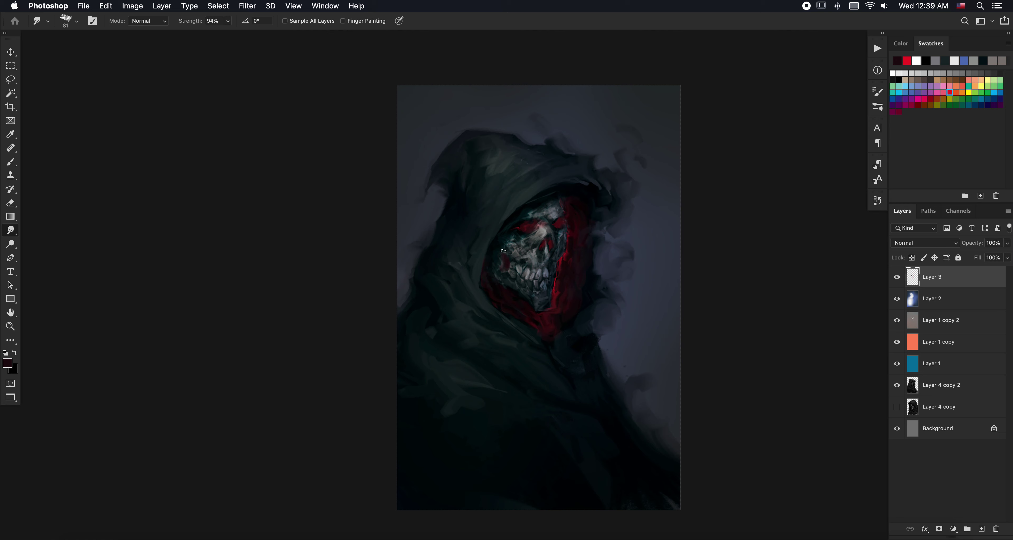
pyautogui.press('b')
pyautogui.keyDown('alt'); pyautogui.click(555, 287); pyautogui.keyUp('alt')
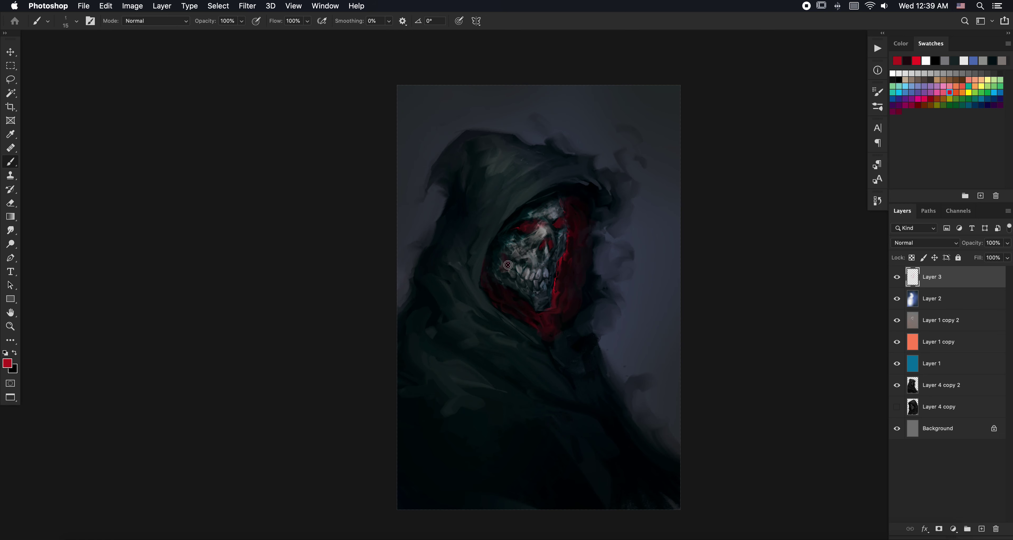
pyautogui.press('r')
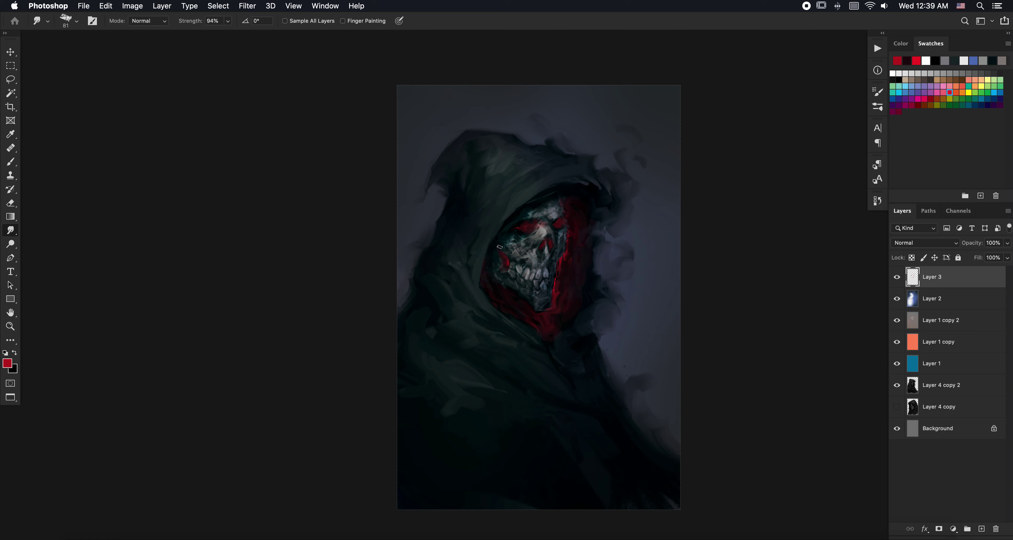
# Step: Push the red lining up along the hood edge and nudge the edge downward
pyautogui.press('b')
pyautogui.press('r')
pyautogui.press('b')
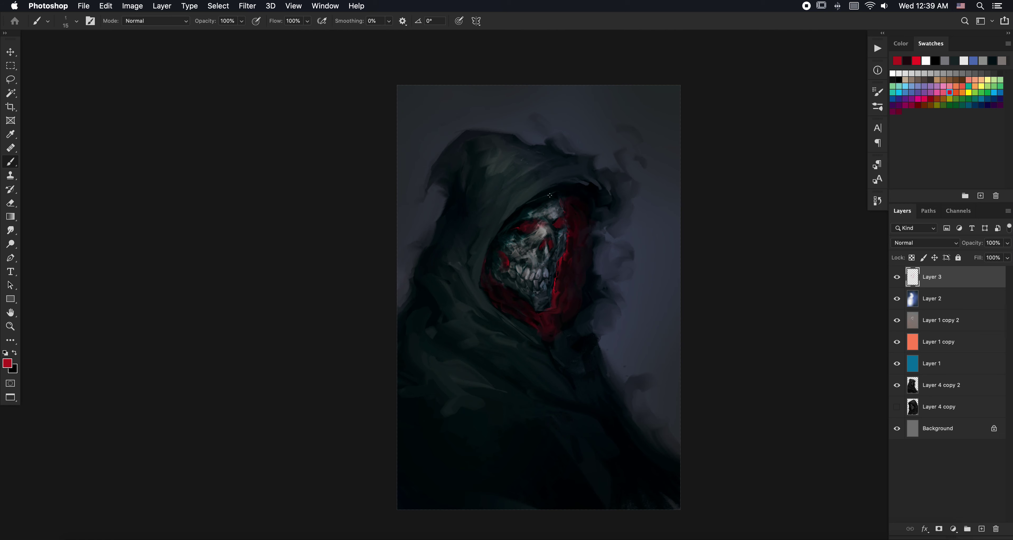
pyautogui.press('r')
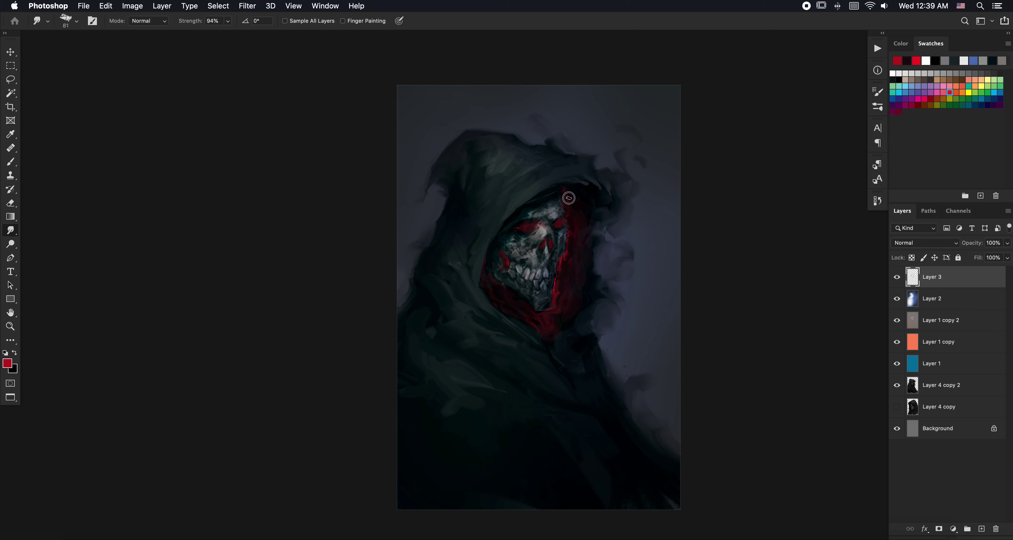
pyautogui.moveTo(568, 191); pyautogui.dragTo(577, 190)
pyautogui.moveTo(572, 229); pyautogui.dragTo(570, 247)
# Step: Dab small touches of red paint beside the hood
pyautogui.press('b')
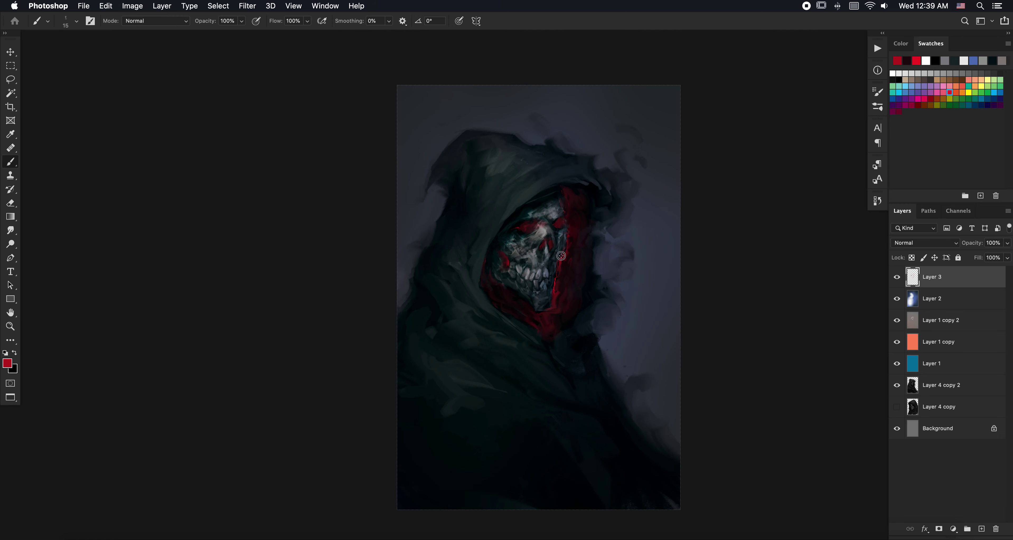
pyautogui.press('r')
pyautogui.press('b')
pyautogui.click(648, 218)
# Step: Add Layer 4, choose orange, and smear the eye glow up and right
pyautogui.hotkey('ctrl', 'shift', 'n')
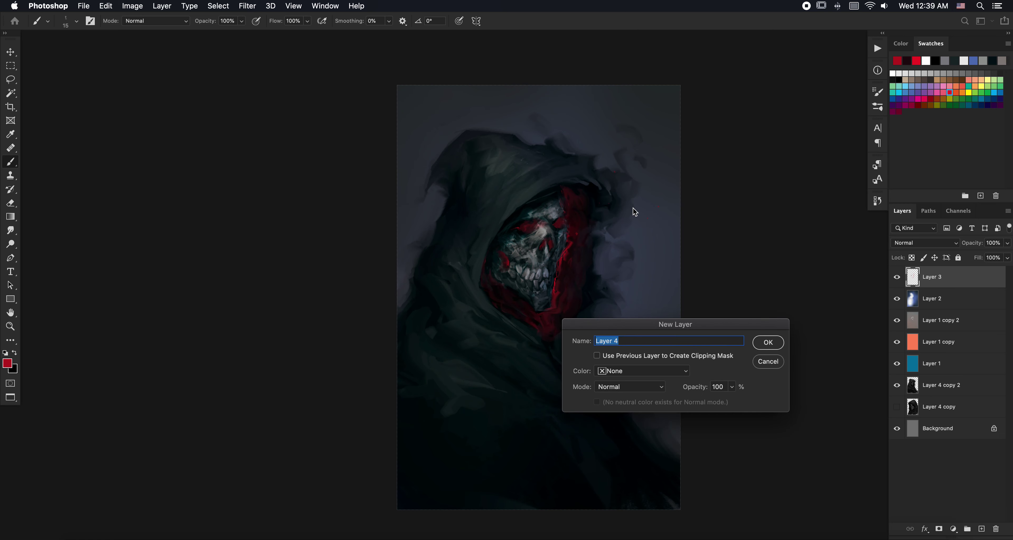
pyautogui.press('Return')
pyautogui.click(962, 92)
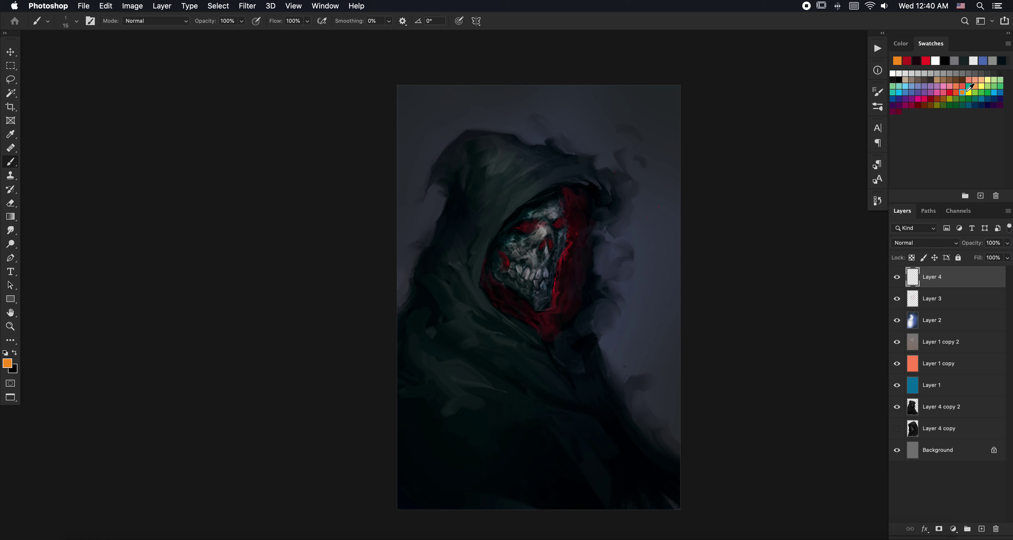
pyautogui.press('r')
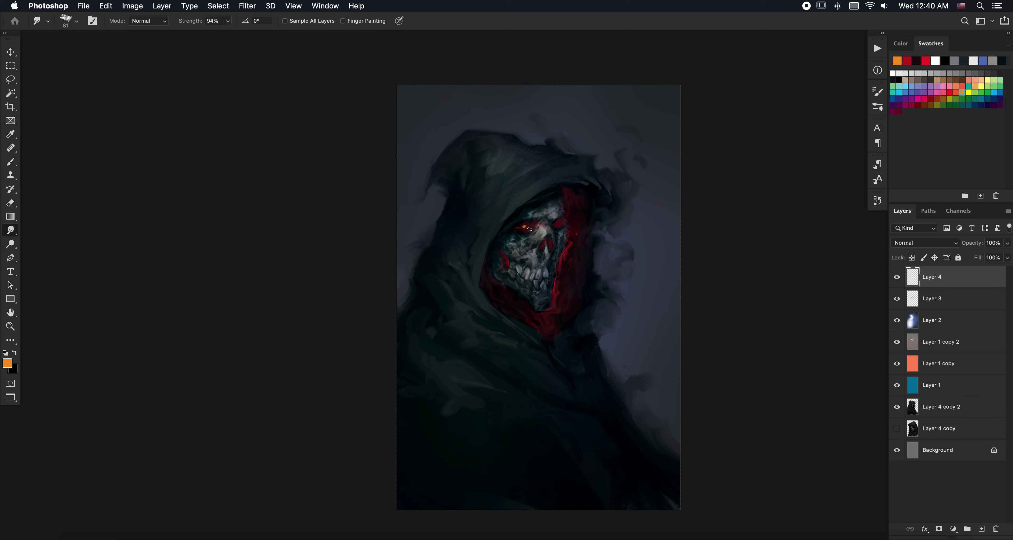
pyautogui.moveTo(528, 229); pyautogui.dragTo(531, 225)
# Step: Paint and smear a warm orange glow beside the teeth
pyautogui.press('b')
pyautogui.press('r')
pyautogui.press('b')
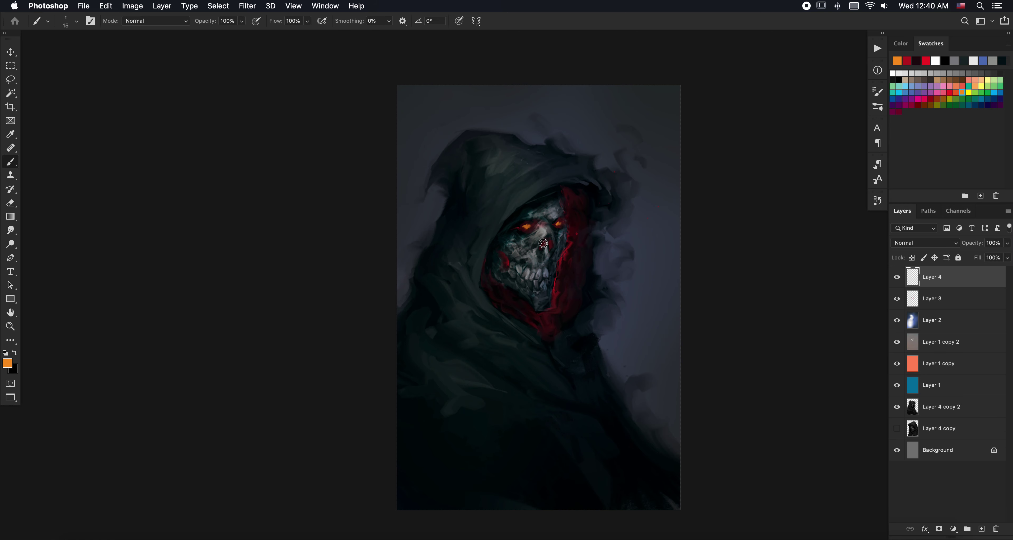
pyautogui.press('r')
pyautogui.press('b')
pyautogui.press('r')
pyautogui.press('b')
pyautogui.press('r')
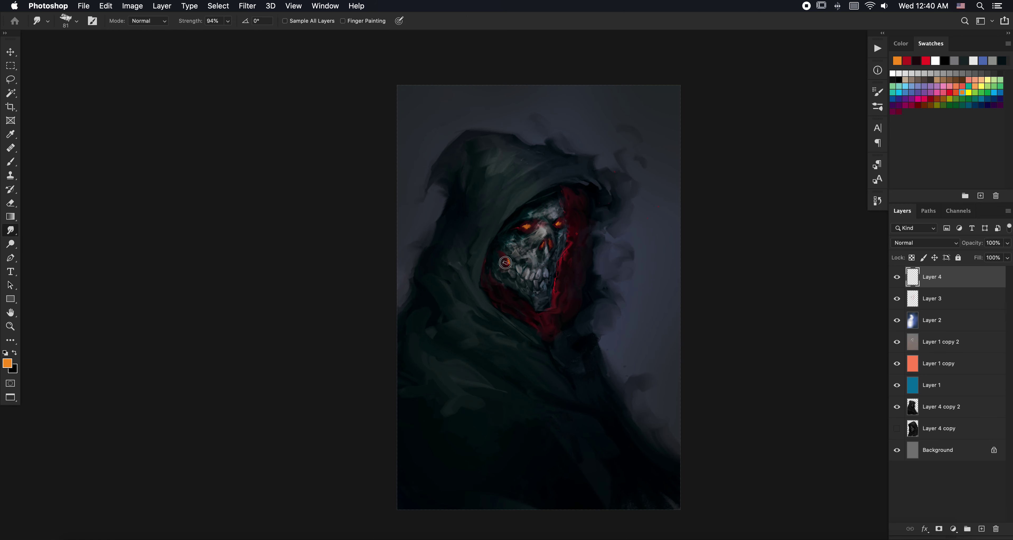
pyautogui.moveTo(501, 256)
pyautogui.mouseDown()
pyautogui.moveTo(510, 270)
pyautogui.moveTo(502, 261)
pyautogui.mouseUp()
# Step: Paint a thin orange line up the hood's inner edge
pyautogui.press('b')
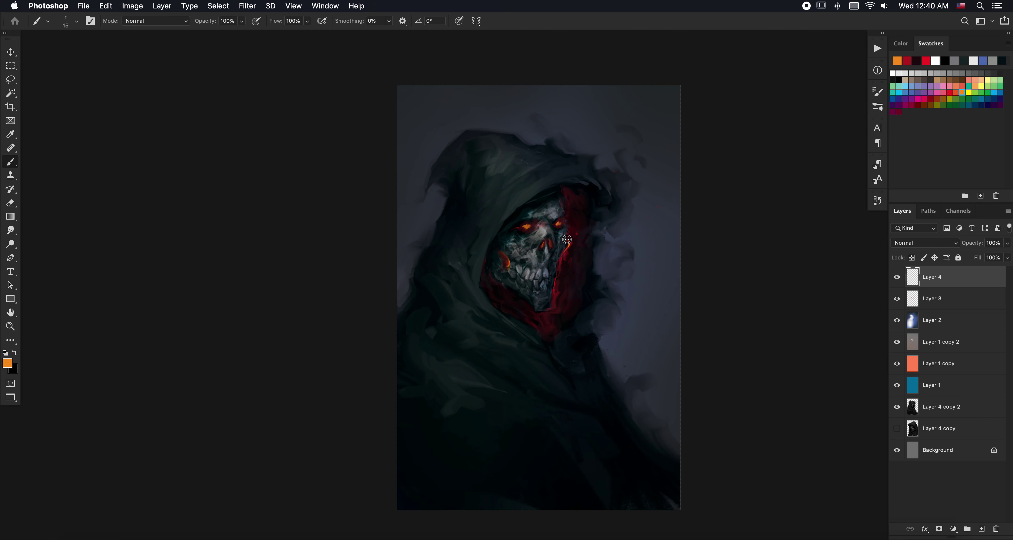
pyautogui.press('r')
pyautogui.press('b')
pyautogui.moveTo(571, 226); pyautogui.dragTo(568, 205)
pyautogui.press('r')
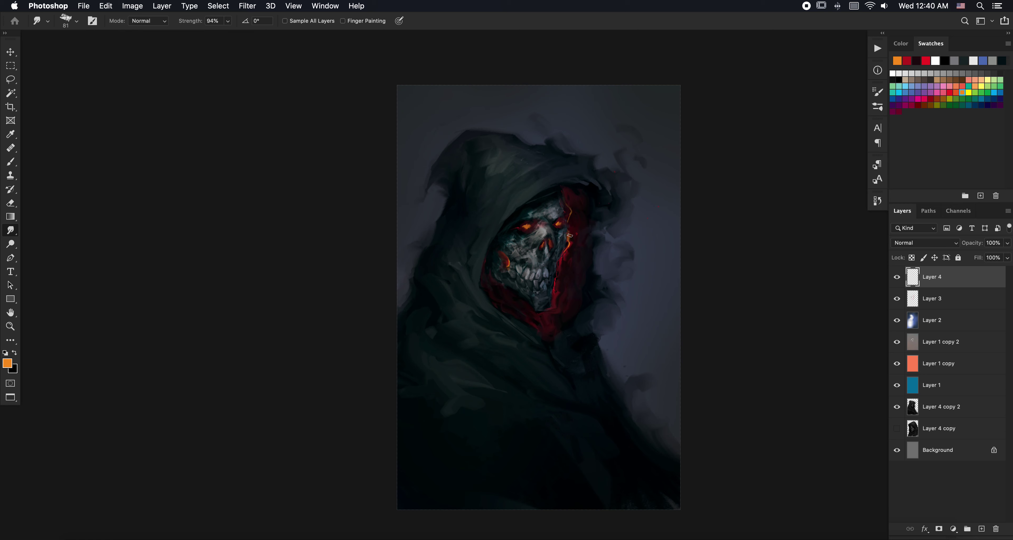
# Step: Smear the orange jaw edge upward and outward into the hood
pyautogui.press('b')
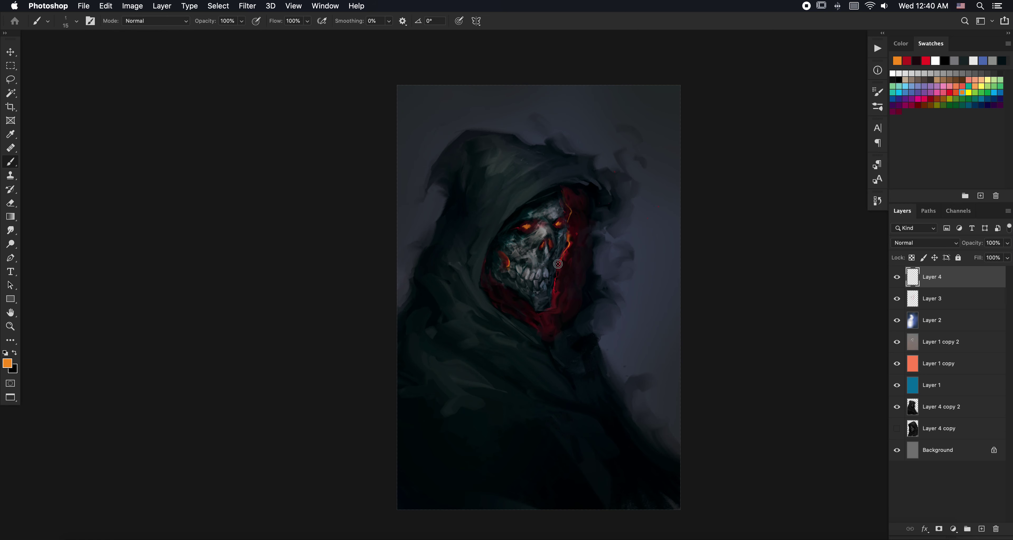
pyautogui.press('r')
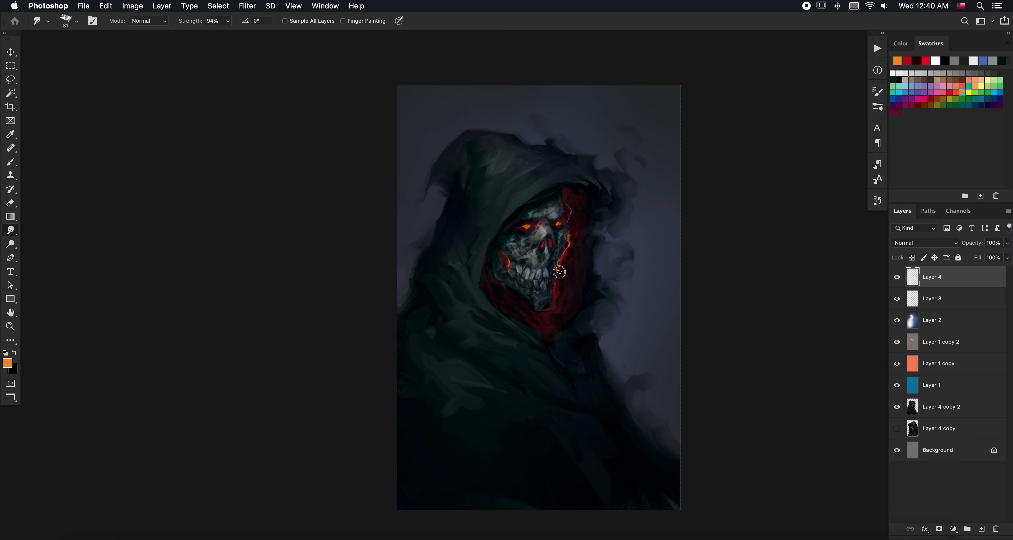
pyautogui.press('b')
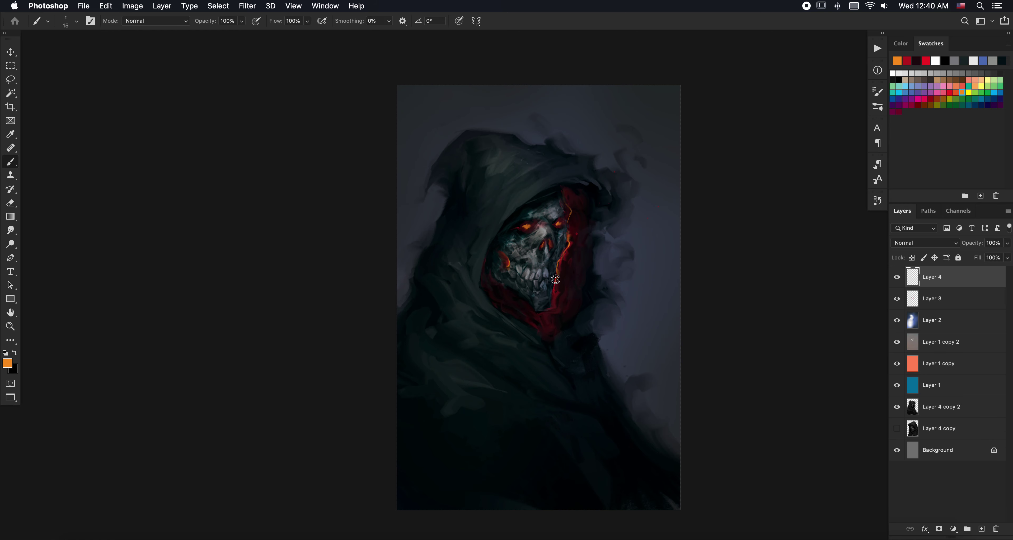
pyautogui.press('r')
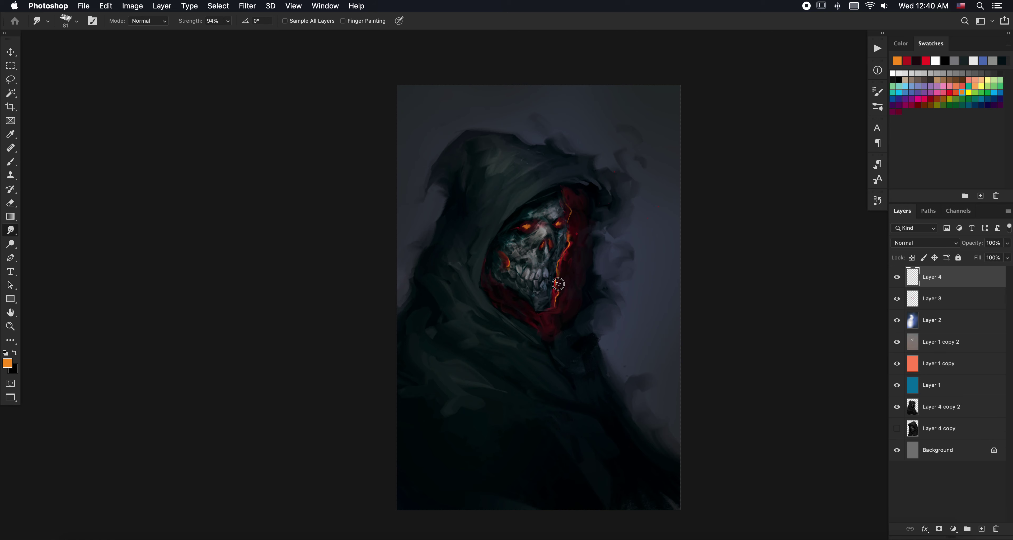
pyautogui.moveTo(557, 283)
pyautogui.mouseDown()
pyautogui.moveTo(554, 310)
pyautogui.moveTo(524, 300)
pyautogui.moveTo(551, 311)
pyautogui.moveTo(572, 266)
pyautogui.mouseUp()
pyautogui.press('b')
pyautogui.press('r')
# Step: Add Layer 5 with white as the painting colour and zoom in on the skull
pyautogui.hotkey('ctrl', 'shift', 'n')
pyautogui.press('Return')
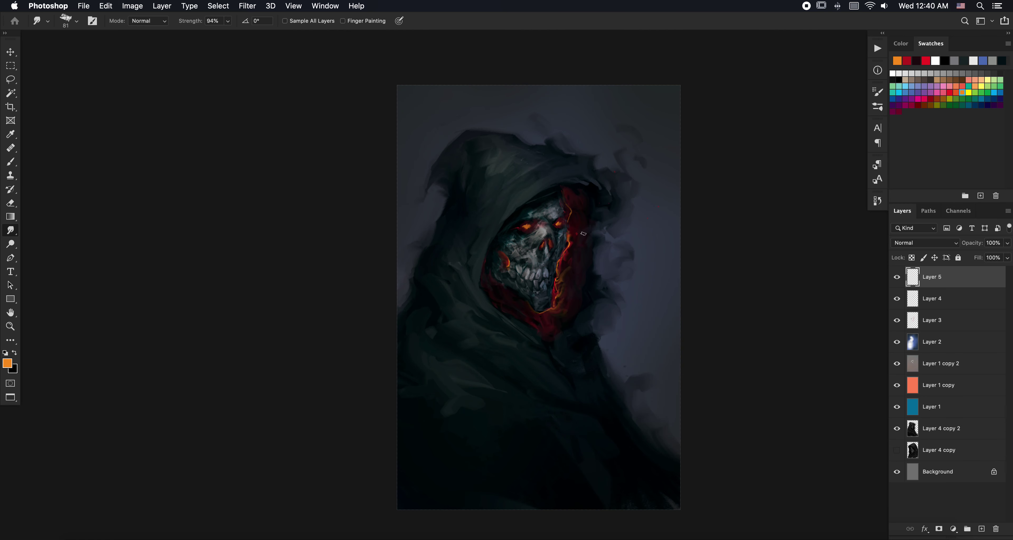
pyautogui.press('b')
pyautogui.press('d')
pyautogui.press('x')
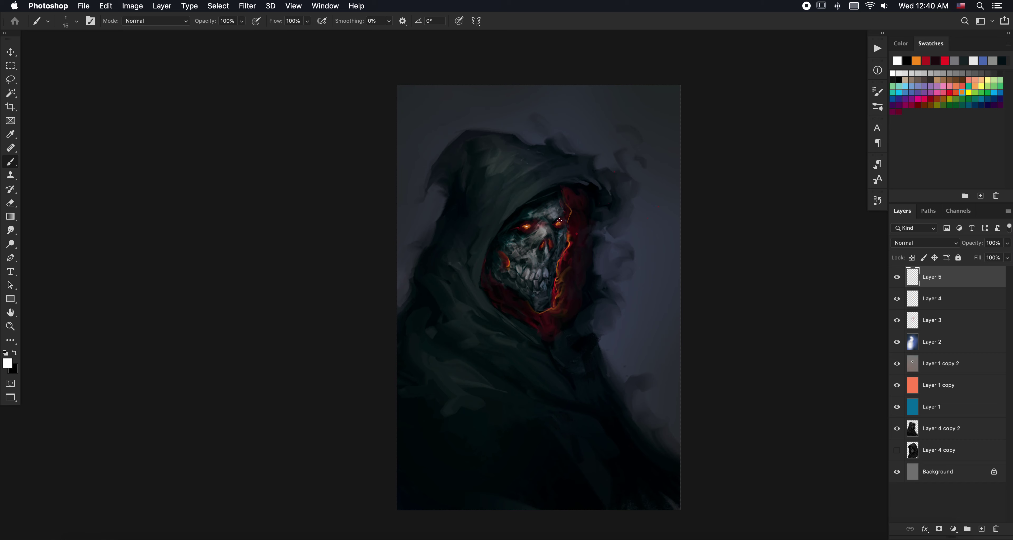
pyautogui.click(557, 238)
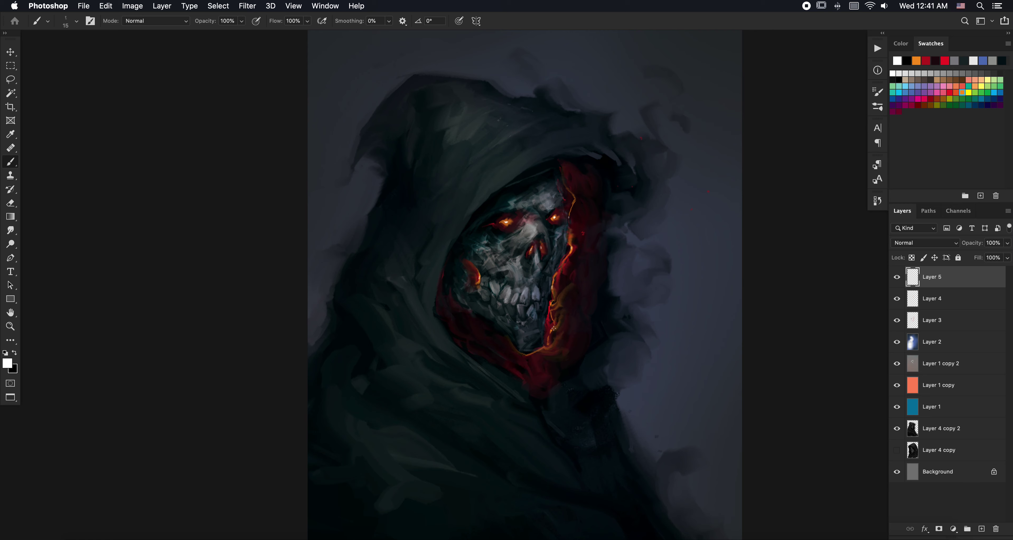
# Step: Paint a light highlight along the red cloth edge and smudge it
pyautogui.moveTo(542, 350); pyautogui.dragTo(547, 342)
pyautogui.press('r')
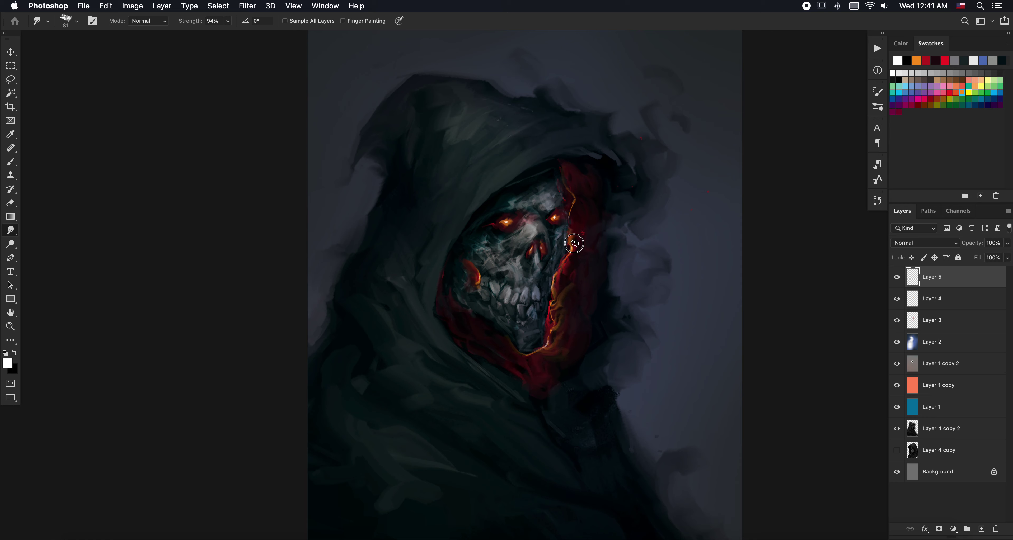
pyautogui.press('b')
pyautogui.press('r')
# Step: Sample brown from the painting, then zoom out and back in to review
pyautogui.press('b')
pyautogui.keyDown('alt'); pyautogui.click(571, 226); pyautogui.keyUp('alt')
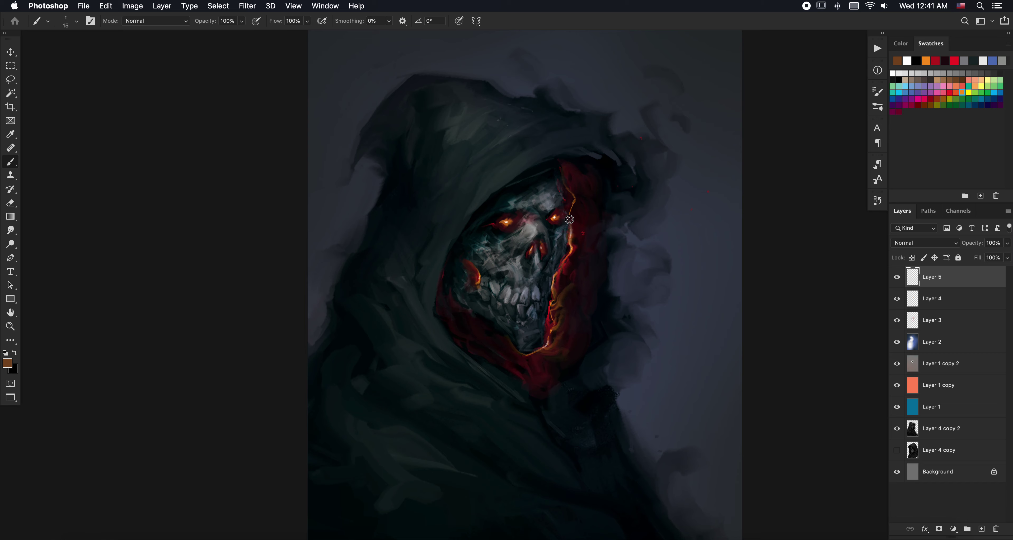
pyautogui.press('r')
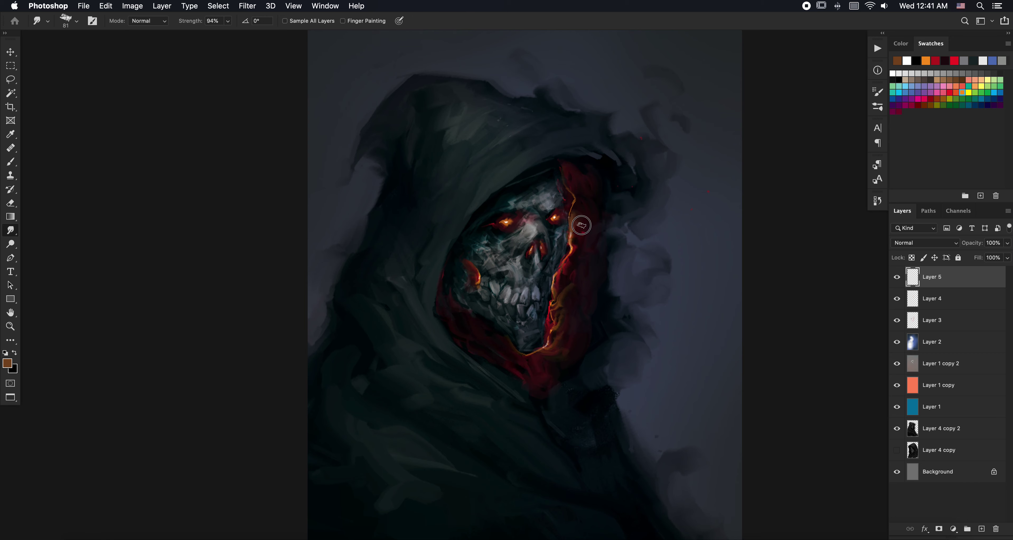
pyautogui.press('z')
pyautogui.moveTo(623, 252)
pyautogui.mouseDown()
pyautogui.moveTo(602, 276)
pyautogui.moveTo(607, 287)
pyautogui.mouseUp()
pyautogui.moveTo(616, 338)
pyautogui.mouseDown()
pyautogui.moveTo(599, 331)
pyautogui.moveTo(617, 336)
pyautogui.mouseUp()
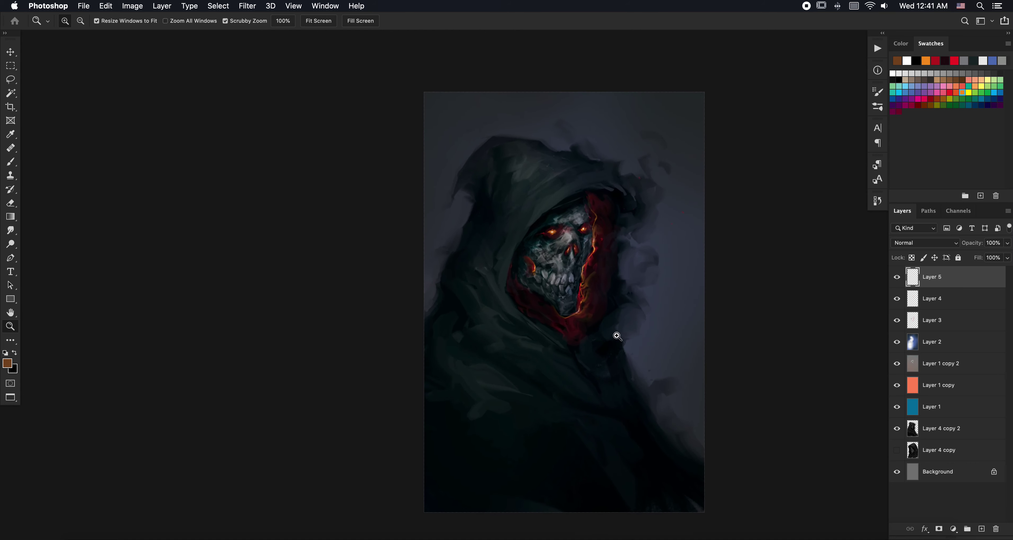
# Step: Sample orange and dark red, then blend the left cheek, left eye edge and hood's inner edge
pyautogui.press('b')
pyautogui.keyDown('alt'); pyautogui.click(537, 261); pyautogui.keyUp('alt')
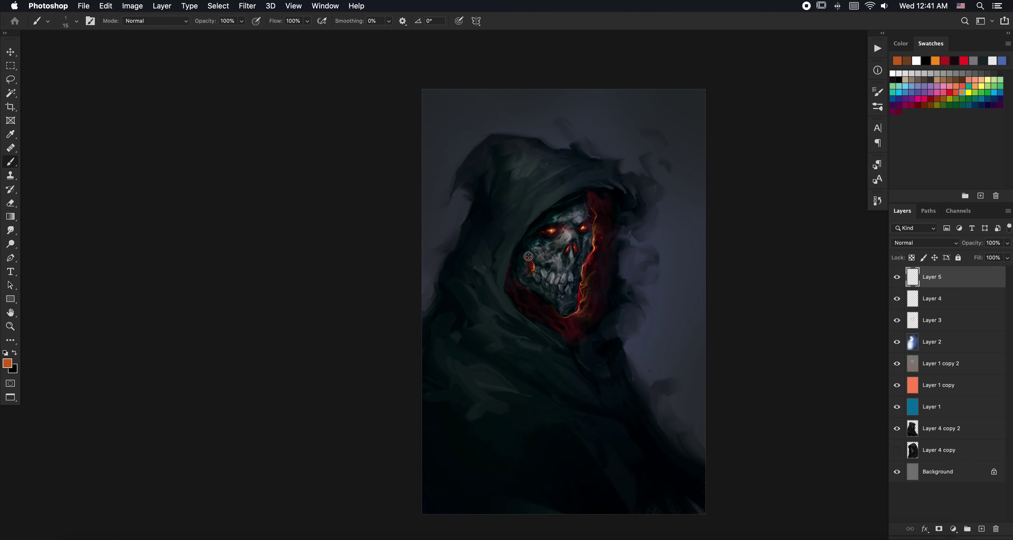
pyautogui.press('r')
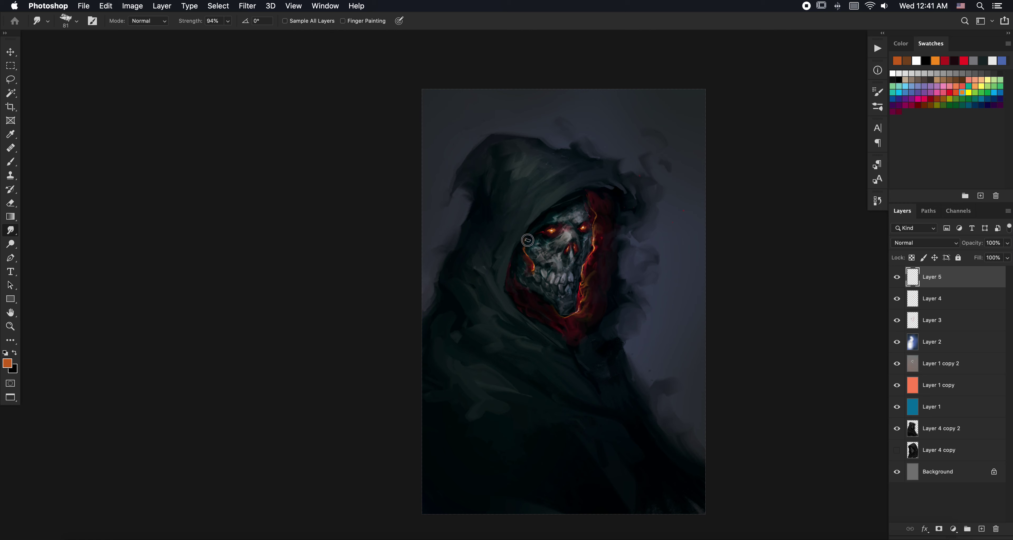
pyautogui.keyDown('alt'); pyautogui.click(523, 255); pyautogui.keyUp('alt')
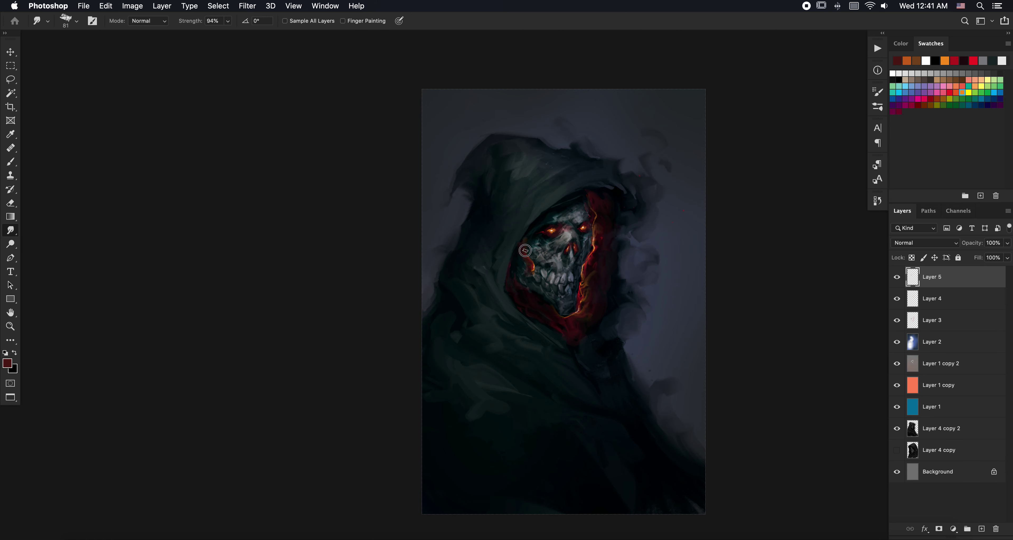
pyautogui.moveTo(530, 251); pyautogui.dragTo(536, 264)
pyautogui.moveTo(538, 221); pyautogui.dragTo(533, 238)
pyautogui.press('b')
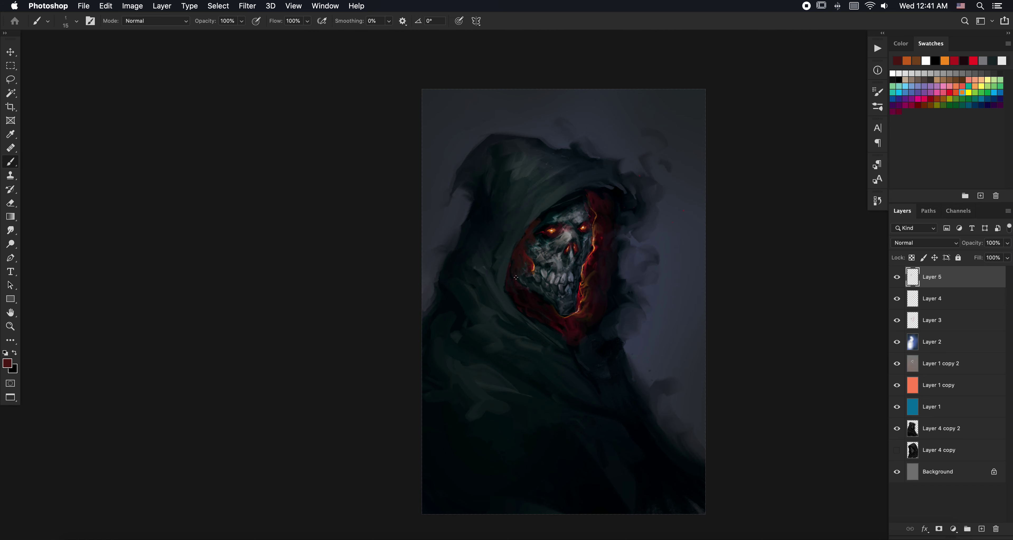
pyautogui.press('r')
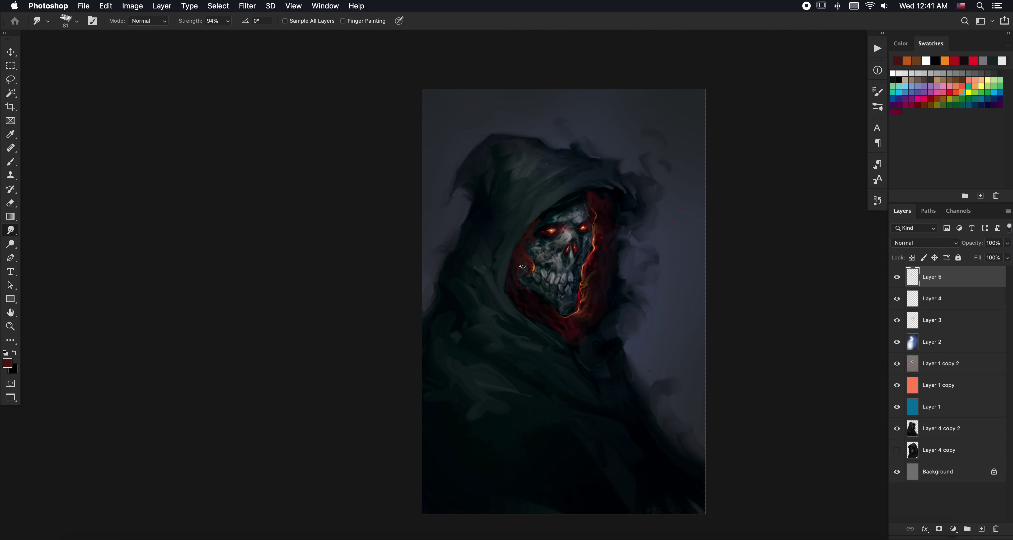
pyautogui.moveTo(522, 267); pyautogui.dragTo(516, 244)
# Step: Sample darker red and orange-brown from the hood, blend the hood edge downward, and zoom out
pyautogui.press('b')
pyautogui.keyDown('alt'); pyautogui.click(601, 210); pyautogui.keyUp('alt')
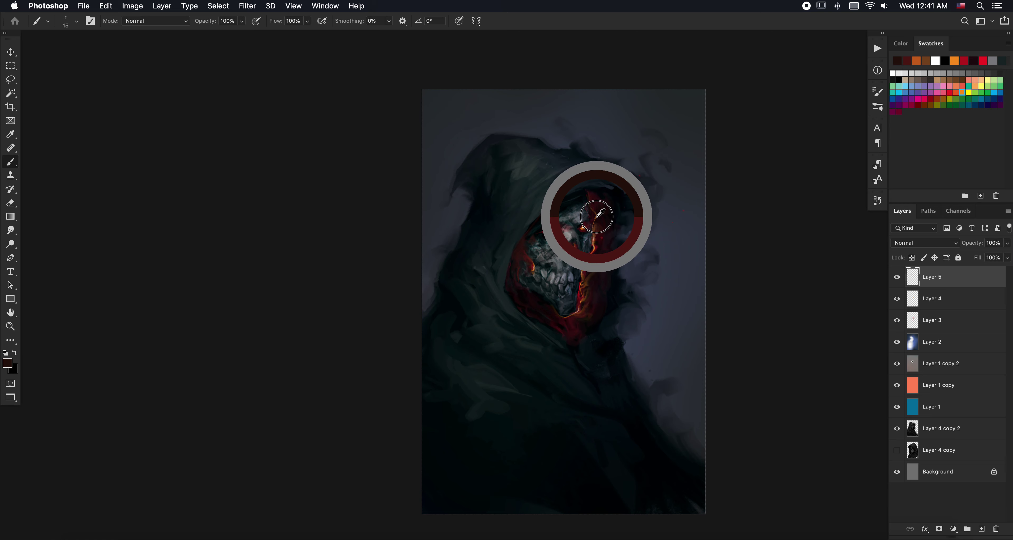
pyautogui.keyDown('alt'); pyautogui.click(600, 213); pyautogui.keyUp('alt')
pyautogui.keyDown('alt'); pyautogui.click(592, 207); pyautogui.keyUp('alt')
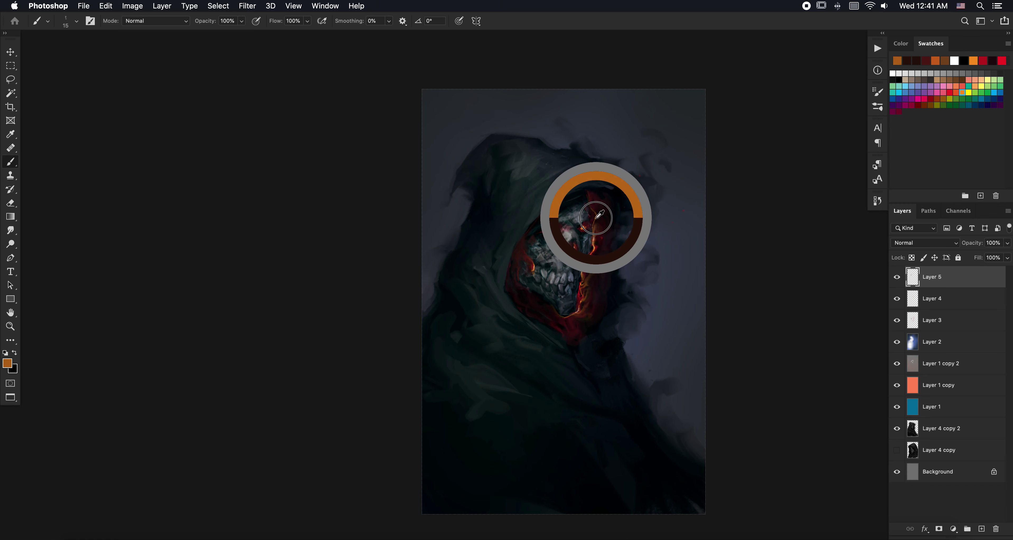
pyautogui.press('r')
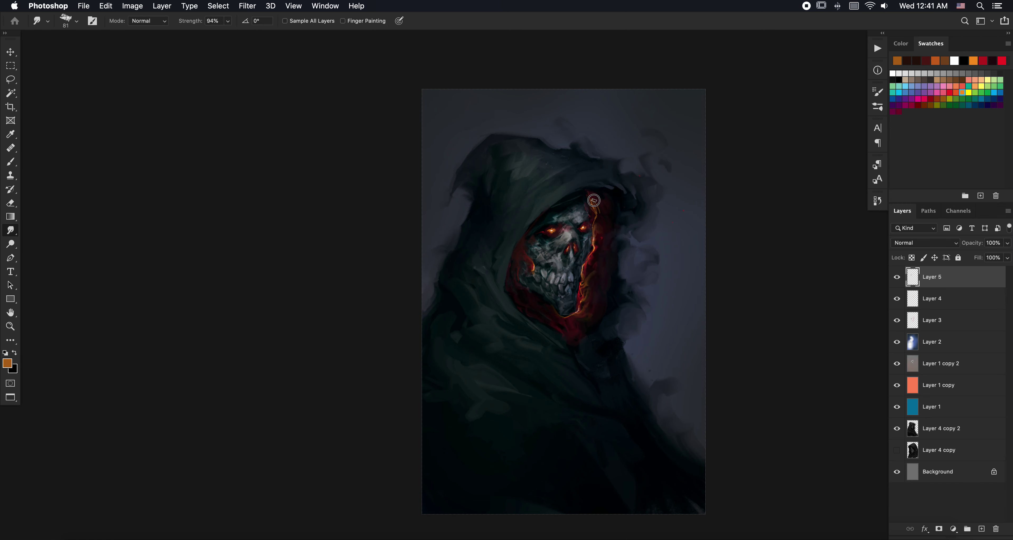
pyautogui.moveTo(603, 217); pyautogui.dragTo(600, 219)
pyautogui.press('z')
pyautogui.moveTo(588, 295); pyautogui.dragTo(571, 298)
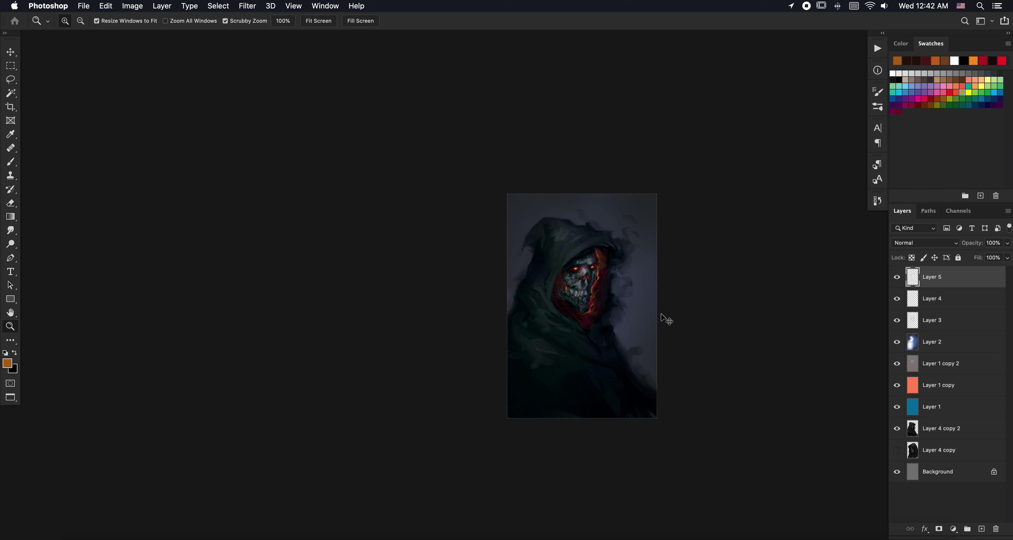
# Step: Add Layer 6 with a dark brown radial gradient glow over the face in Color Dodge mode
pyautogui.press('super+shift+n')
pyautogui.press('Return')
pyautogui.press('g')
pyautogui.keyDown('alt'); pyautogui.click(596, 254); pyautogui.keyUp('alt')
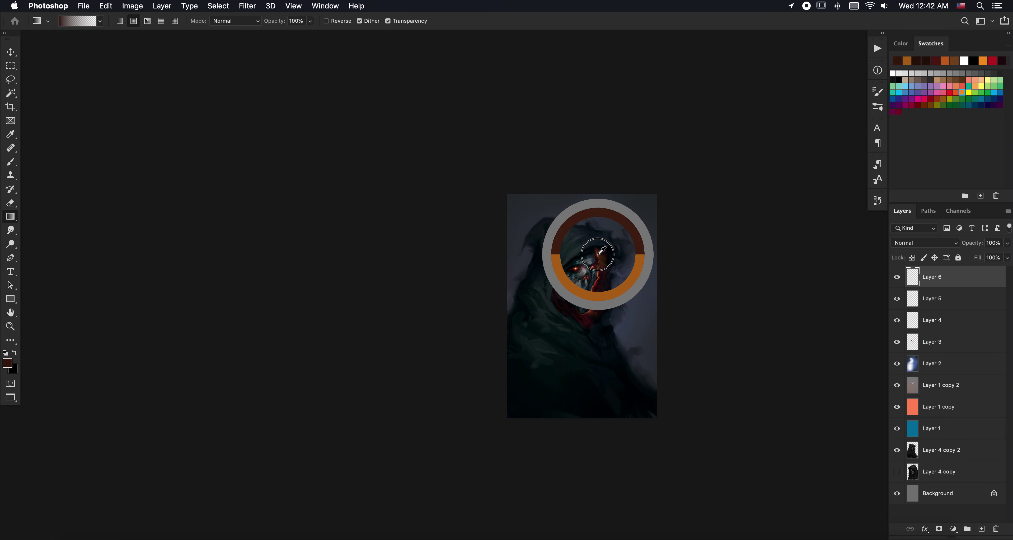
pyautogui.moveTo(575, 269); pyautogui.dragTo(612, 258)
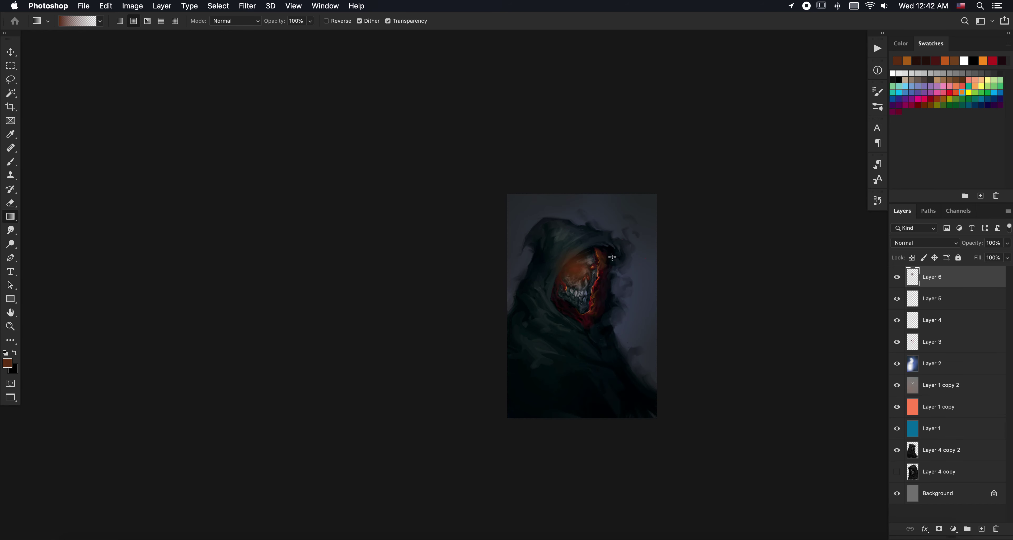
pyautogui.click(904, 242)
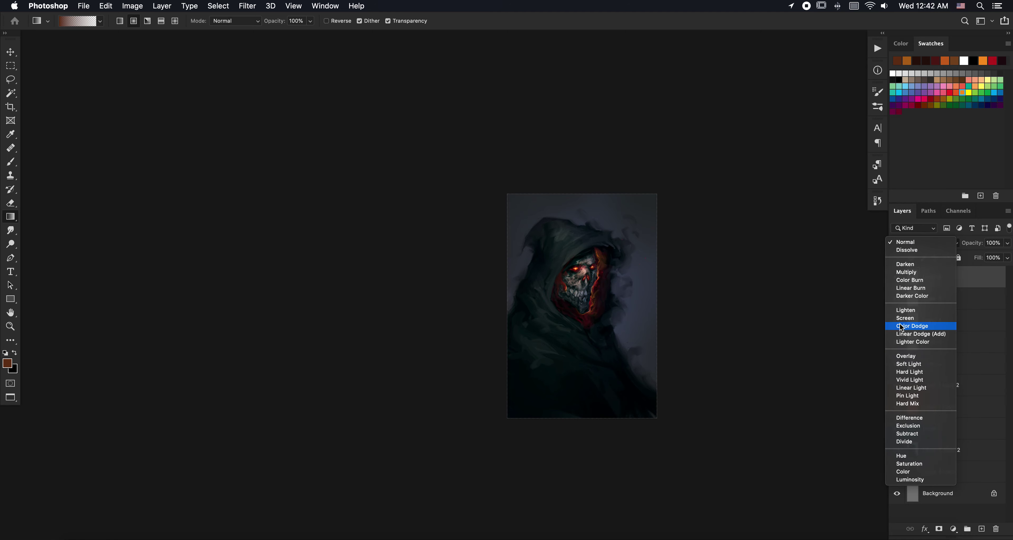
pyautogui.click(911, 331)
# Step: Reshape the face glow, then duplicate it and move the copy to the right
pyautogui.hotkey('ctrl', 't')
pyautogui.moveTo(604, 240); pyautogui.dragTo(602, 242)
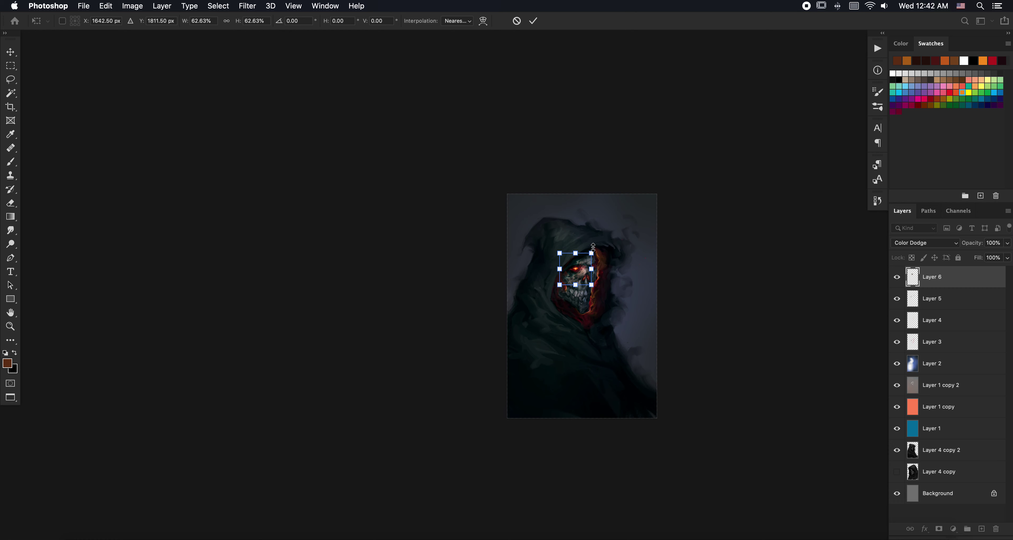
pyautogui.press('Return')
pyautogui.press('g')
pyautogui.hotkey('ctrl', 'j')
pyautogui.press('v')
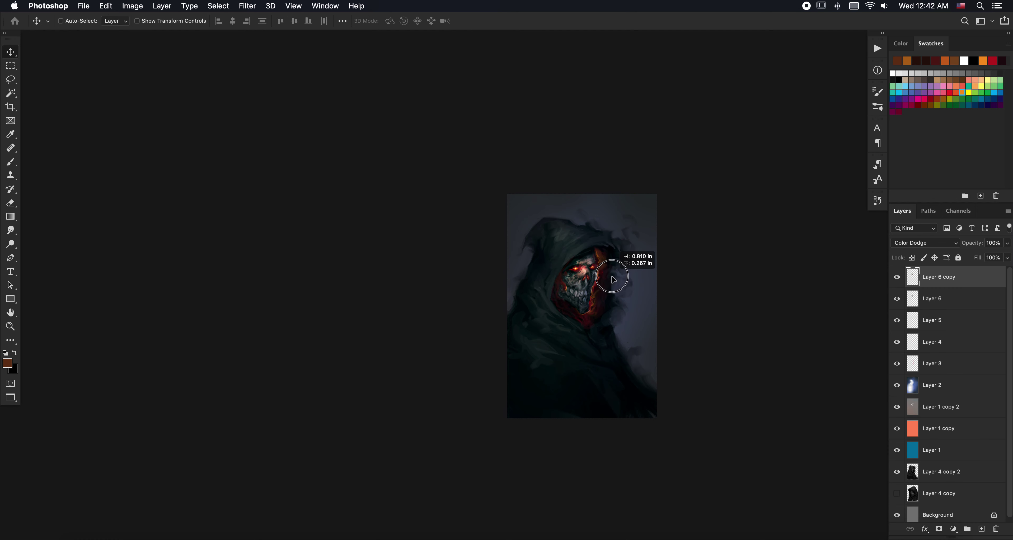
pyautogui.moveTo(595, 281)
pyautogui.mouseDown()
pyautogui.moveTo(619, 281)
pyautogui.moveTo(625, 235)
pyautogui.mouseUp()
# Step: Duplicate the glow again, enlarge it to about double and reposition it around the face
pyautogui.hotkey('ctrl', 'j')
pyautogui.hotkey('ctrl', 't')
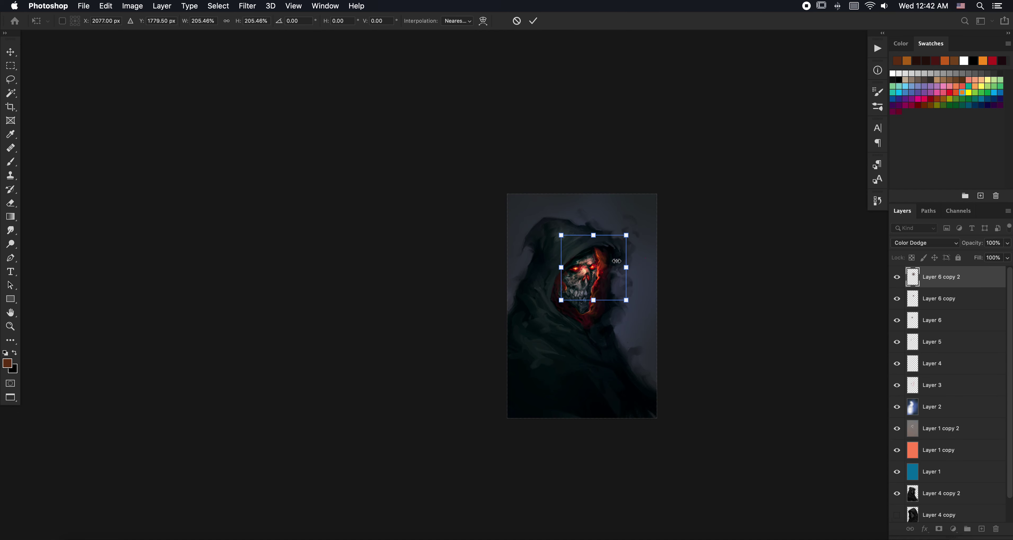
pyautogui.moveTo(616, 271)
pyautogui.mouseDown()
pyautogui.moveTo(614, 305)
pyautogui.moveTo(587, 293)
pyautogui.moveTo(575, 271)
pyautogui.mouseUp()
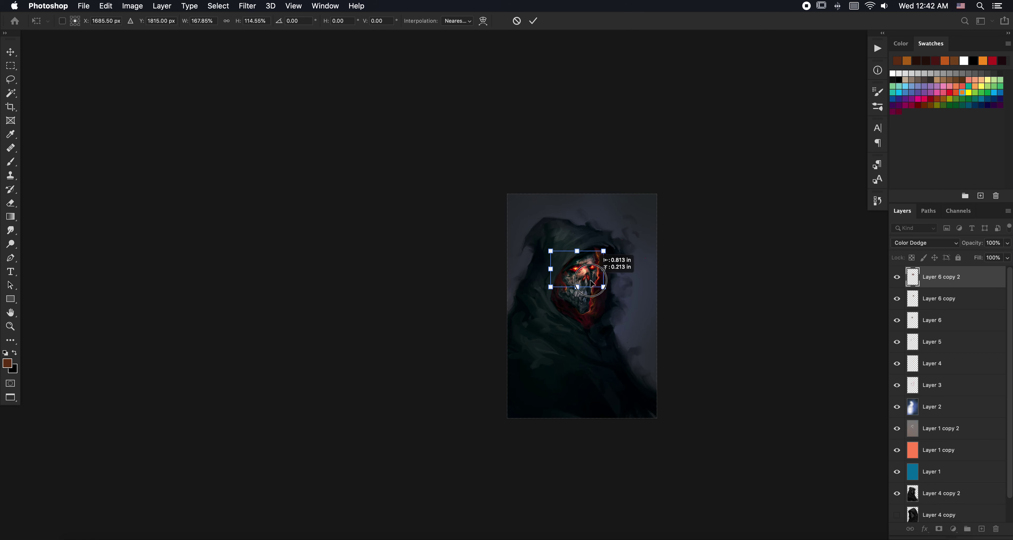
pyautogui.press('Return')
pyautogui.moveTo(620, 296)
pyautogui.mouseDown()
pyautogui.moveTo(629, 277)
pyautogui.moveTo(601, 271)
pyautogui.mouseUp()
pyautogui.hotkey('ctrl', 't')
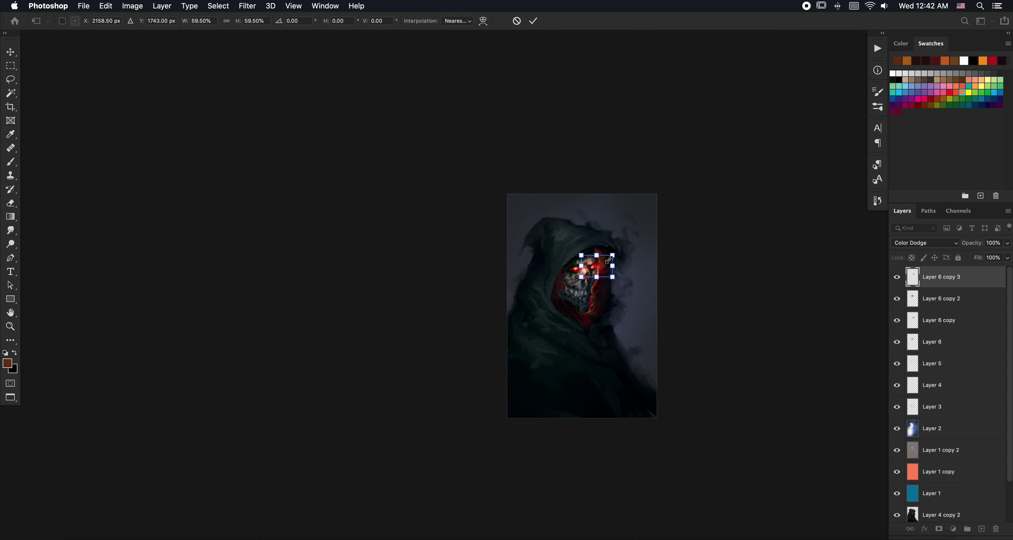
pyautogui.press('Return')
# Step: Shrink Layer 6 copy 2 to about 64% over the eyes, then duplicate it for another transform
pyautogui.hotkey('alt', '[')
pyautogui.hotkey('ctrl', 't')
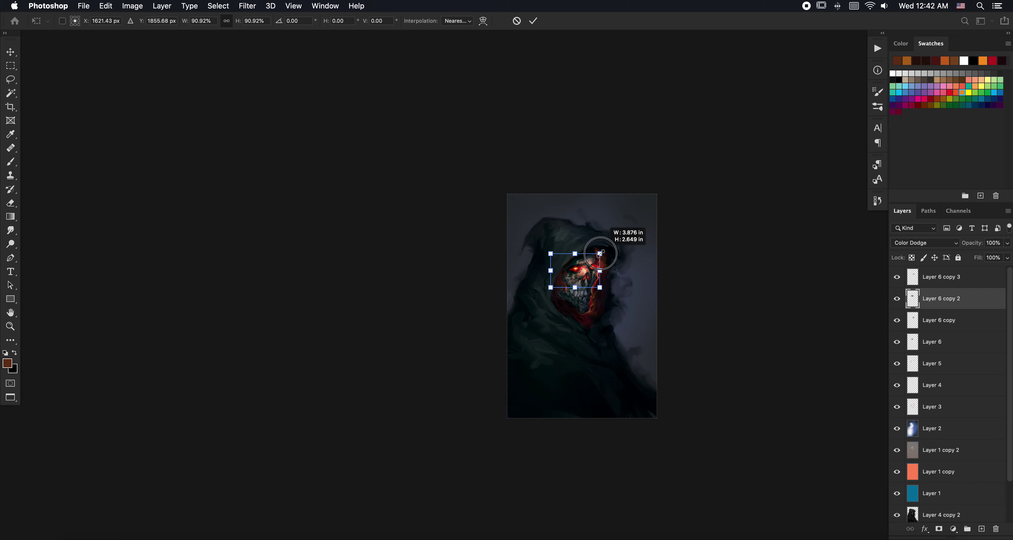
pyautogui.moveTo(604, 251); pyautogui.dragTo(579, 267)
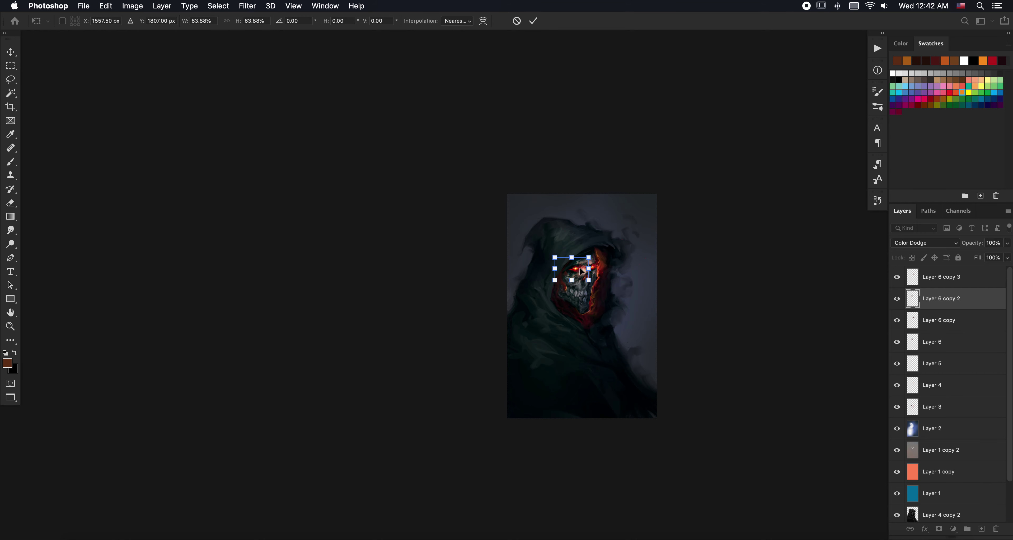
pyautogui.press('Return')
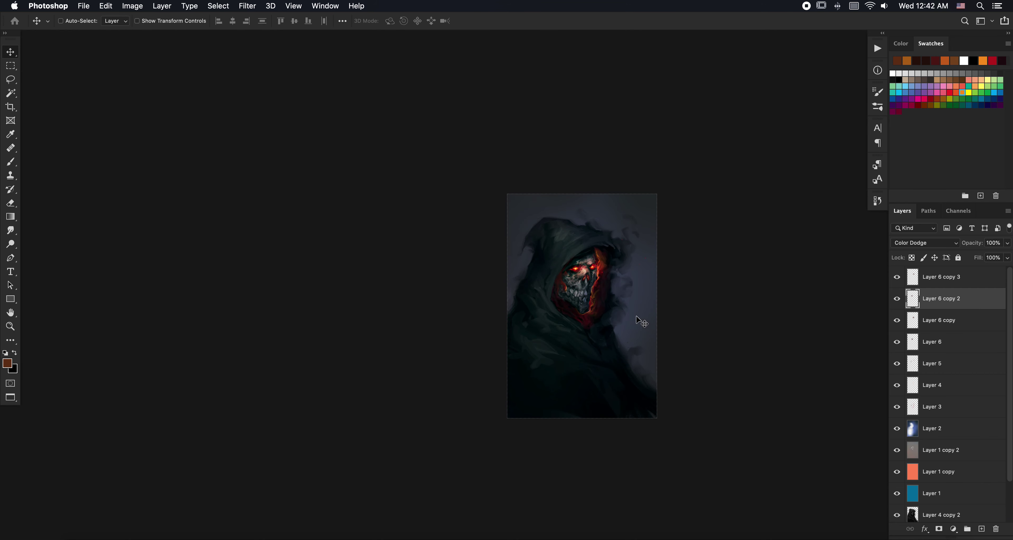
pyautogui.press('super+j')
pyautogui.press('super+t')
# Step: Enlarge the newest glow copy, set it to Overlay, and move it toward the top-left
pyautogui.moveTo(592, 283)
pyautogui.mouseDown()
pyautogui.moveTo(635, 362)
pyautogui.moveTo(622, 313)
pyautogui.mouseUp()
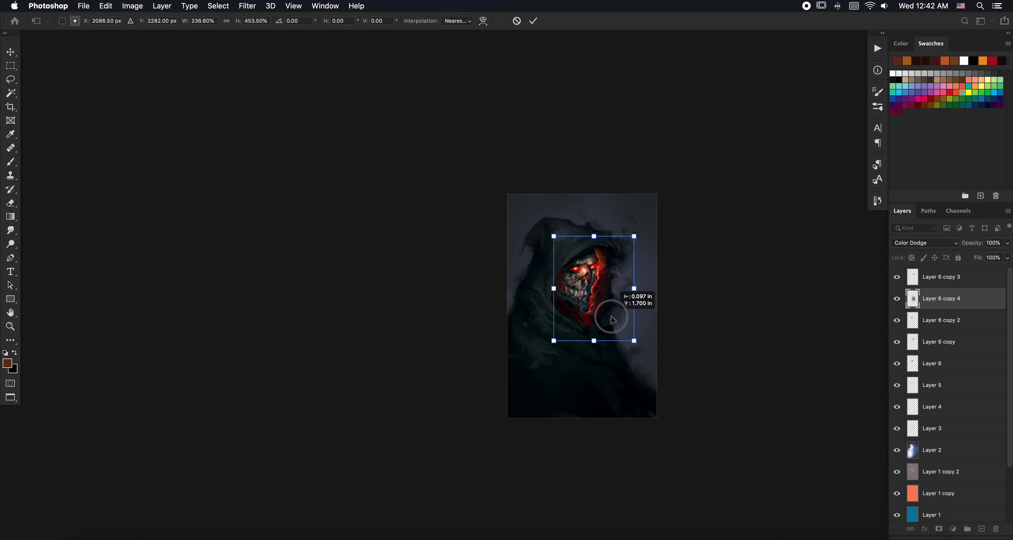
pyautogui.press('Return')
pyautogui.click(923, 243)
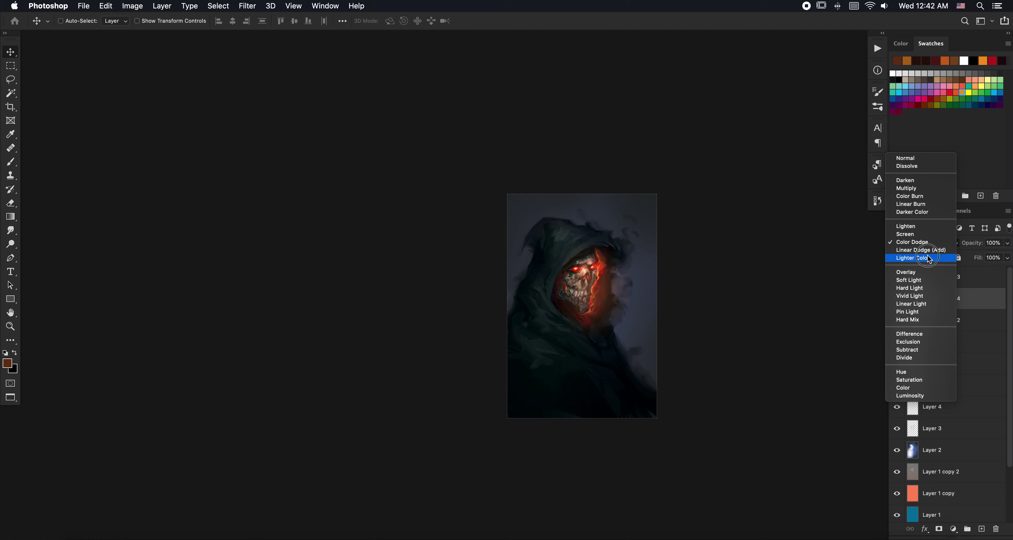
pyautogui.click(924, 272)
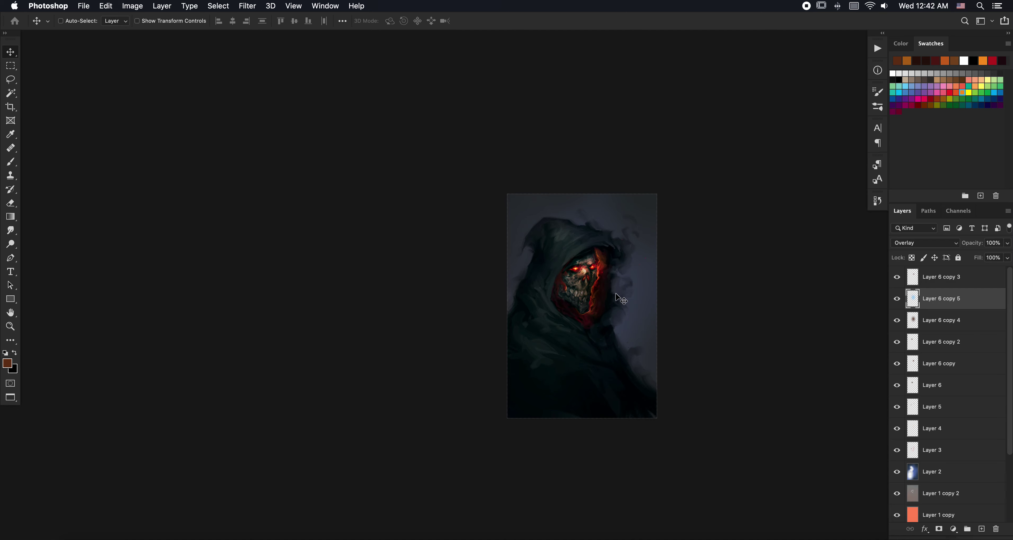
pyautogui.moveTo(644, 267)
pyautogui.mouseDown()
pyautogui.moveTo(541, 207)
pyautogui.moveTo(704, 202)
pyautogui.mouseUp()
# Step: Rotate the Overlay glow about 25° clockwise and stretch it taller across the hood
pyautogui.hotkey('ctrl', 't')
pyautogui.moveTo(721, 273); pyautogui.dragTo(696, 356)
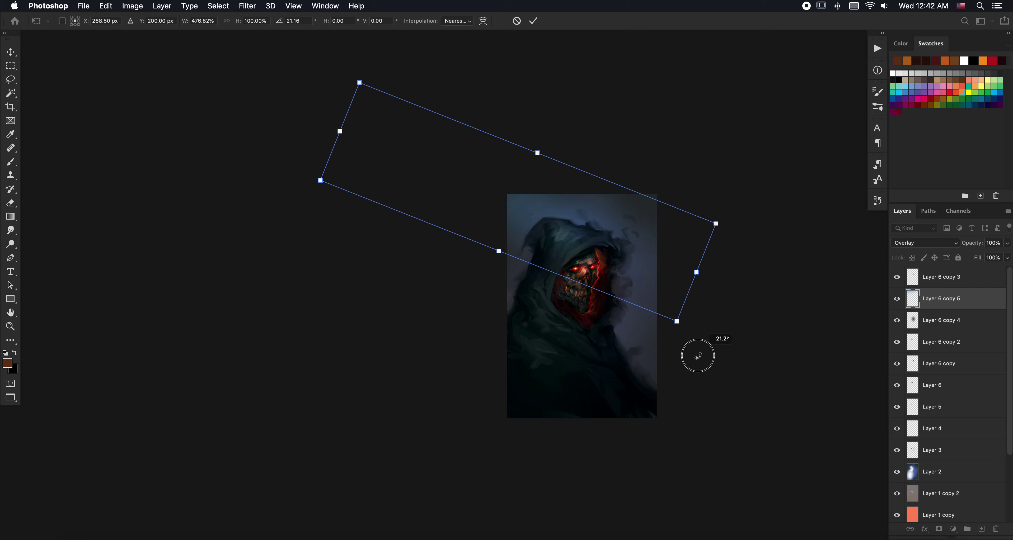
pyautogui.moveTo(543, 156); pyautogui.dragTo(606, 68)
pyautogui.moveTo(565, 275)
pyautogui.mouseDown()
pyautogui.moveTo(627, 289)
pyautogui.moveTo(618, 291)
pyautogui.mouseUp()
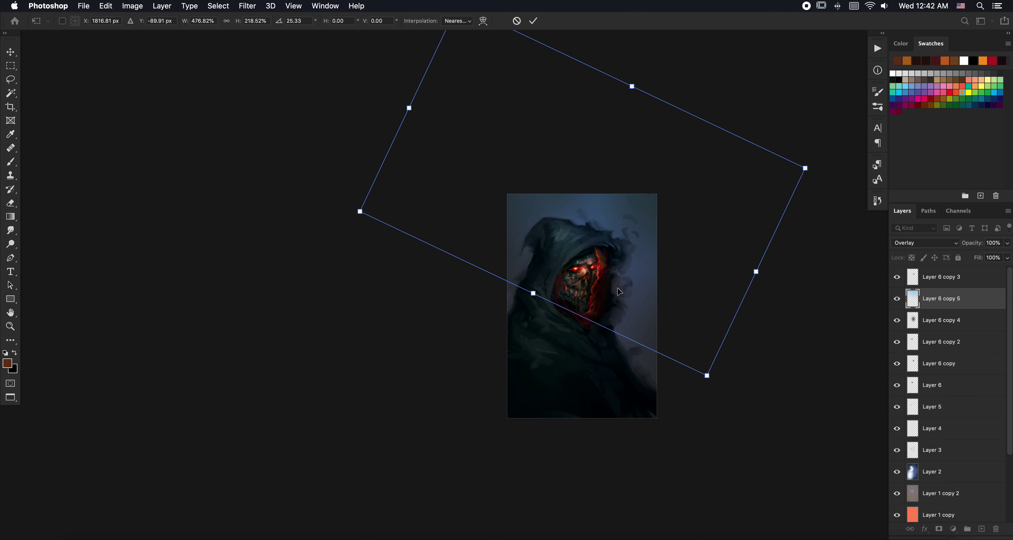
pyautogui.press('Return')
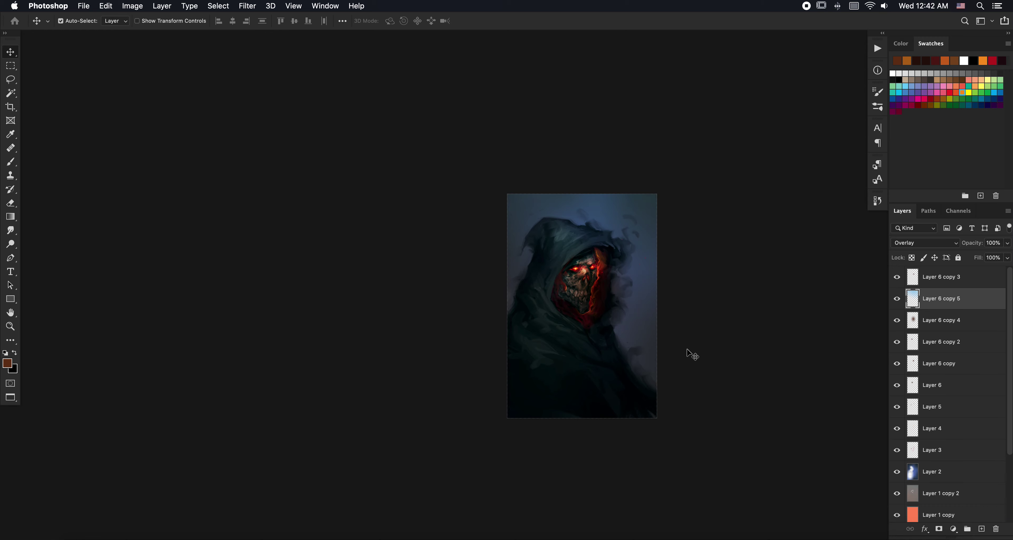
# Step: Move the overlay light down over the hood, rotate it about -71°, and invert it to light blue
pyautogui.moveTo(615, 206); pyautogui.dragTo(663, 442)
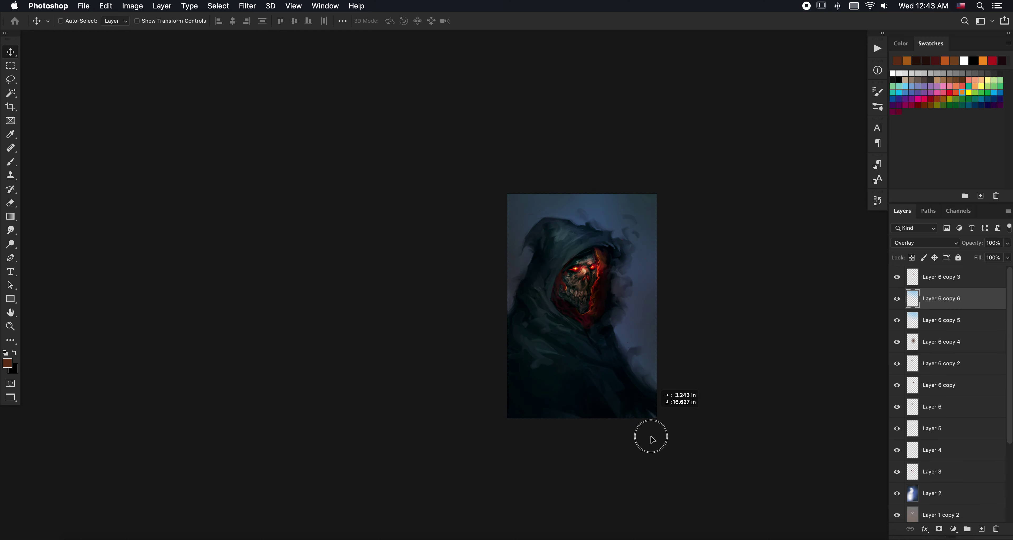
pyautogui.hotkey('ctrl', 't')
pyautogui.moveTo(479, 237); pyautogui.dragTo(384, 463)
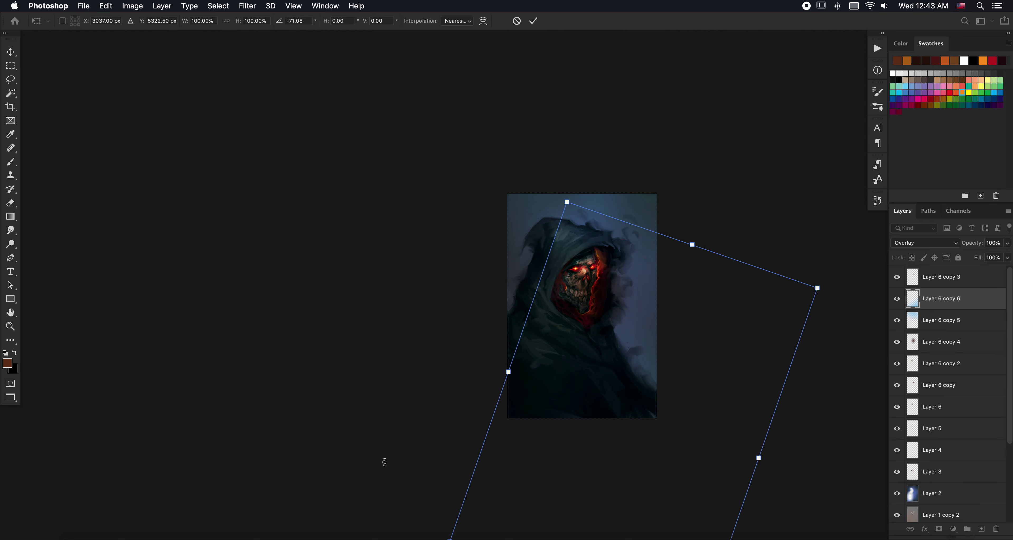
pyautogui.moveTo(644, 423)
pyautogui.mouseDown()
pyautogui.moveTo(680, 395)
pyautogui.moveTo(685, 355)
pyautogui.moveTo(583, 305)
pyautogui.mouseUp()
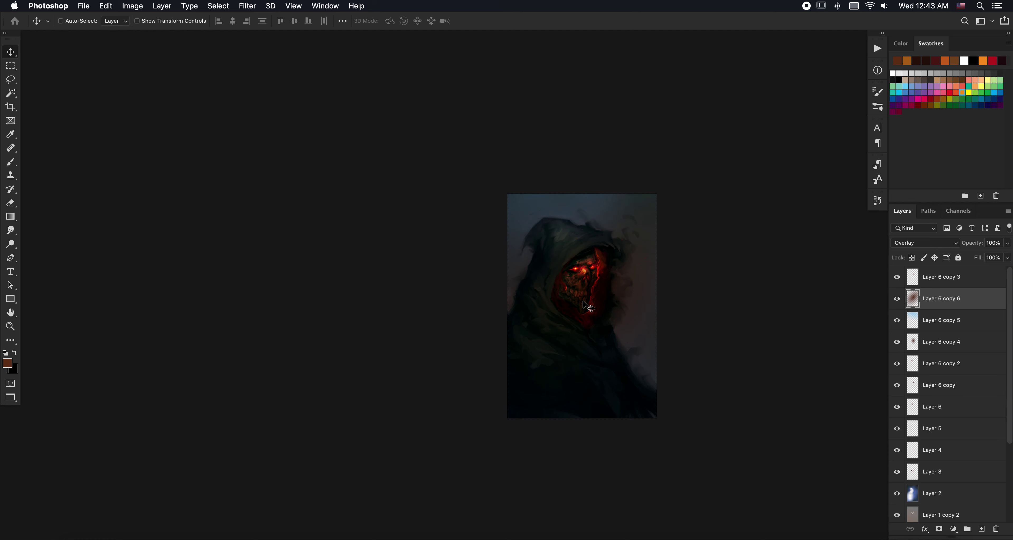
pyautogui.press('super+i')
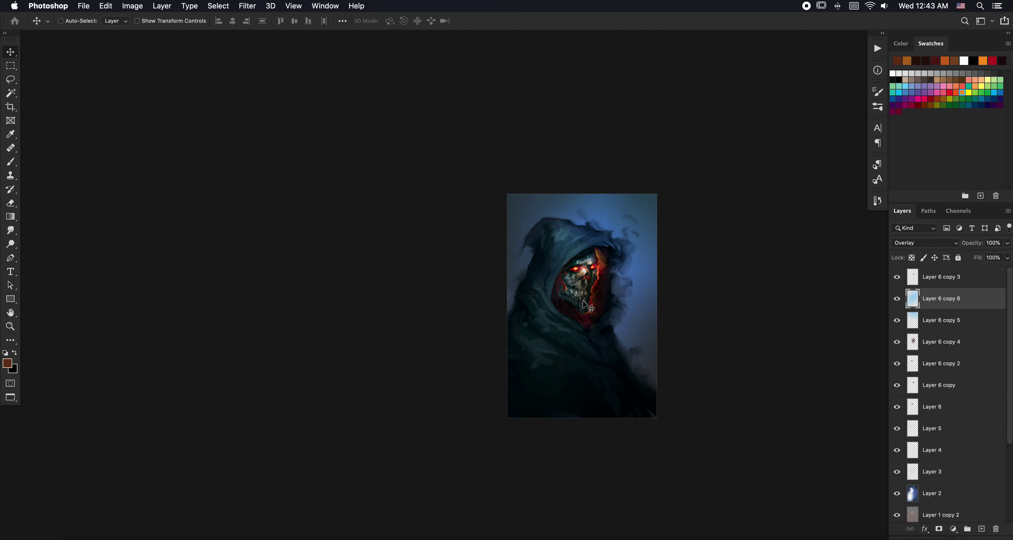
# Step: Shift the blue overlay light to a muted teal with Hue -40, Saturation -23, Lightness -9
pyautogui.press('super+u')
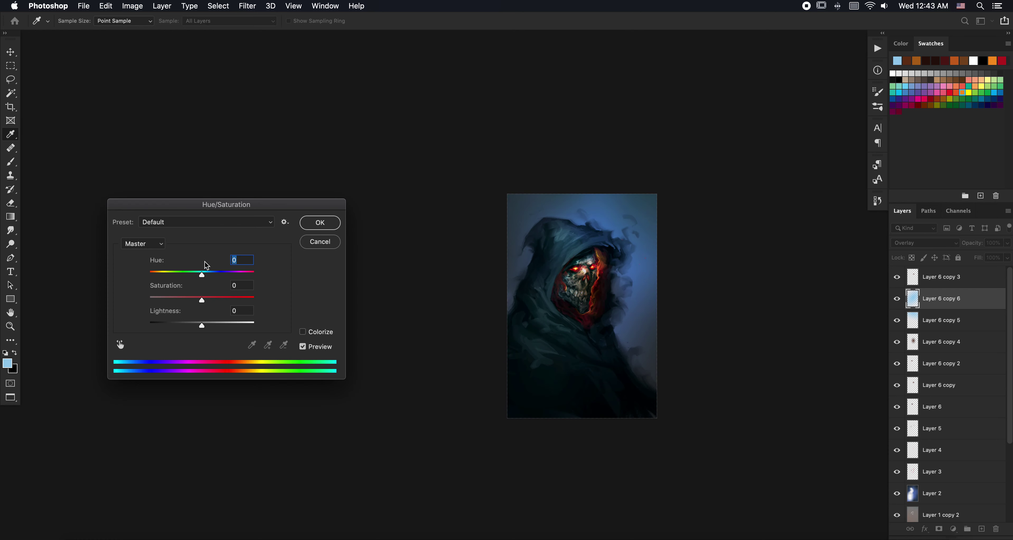
pyautogui.moveTo(202, 274)
pyautogui.mouseDown()
pyautogui.moveTo(181, 275)
pyautogui.moveTo(198, 325)
pyautogui.mouseUp()
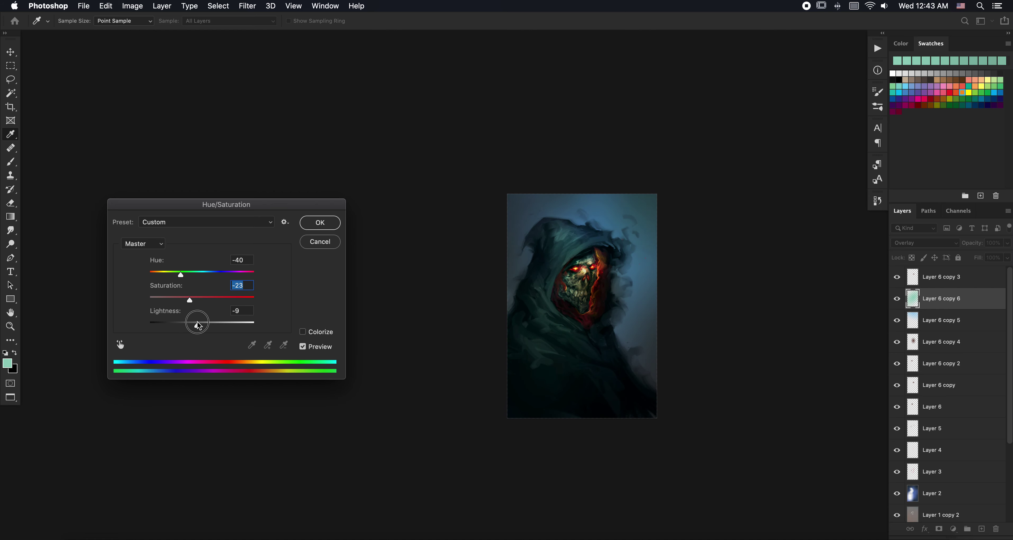
pyautogui.click(320, 223)
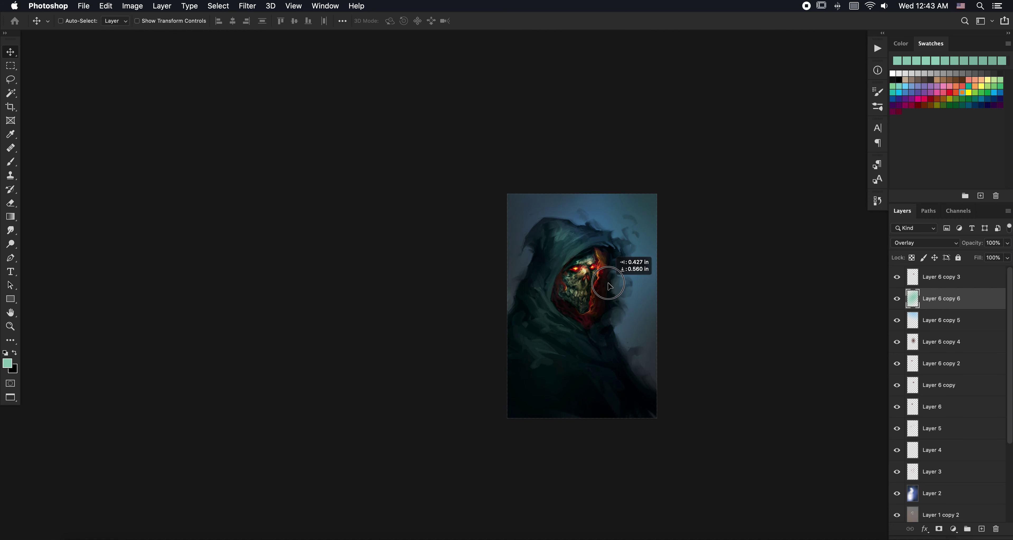
pyautogui.moveTo(610, 286); pyautogui.dragTo(618, 279)
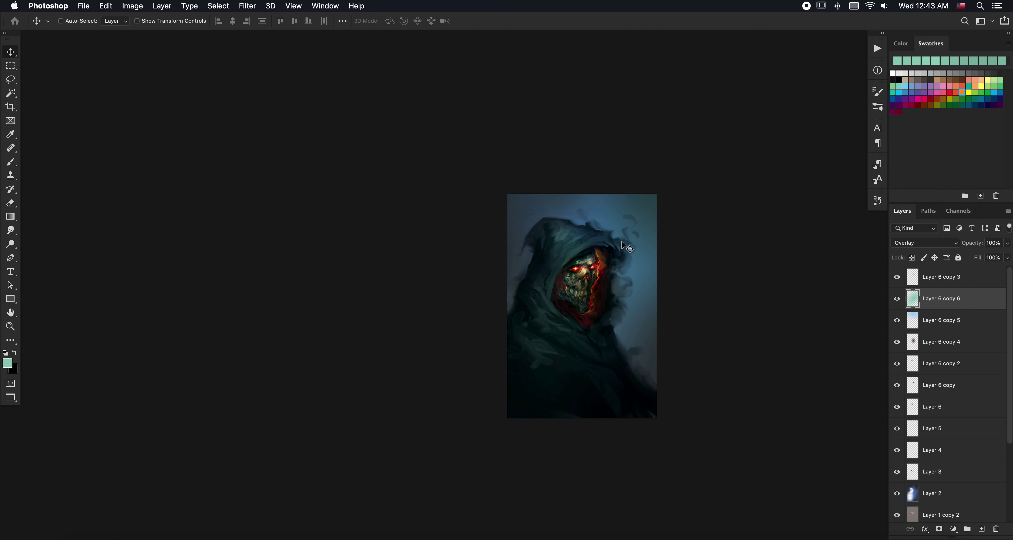
# Step: Add a new Layer 7 above Layer 6 copy 3
pyautogui.click(922, 277)
pyautogui.press('super+shift+n')
pyautogui.press('Return')
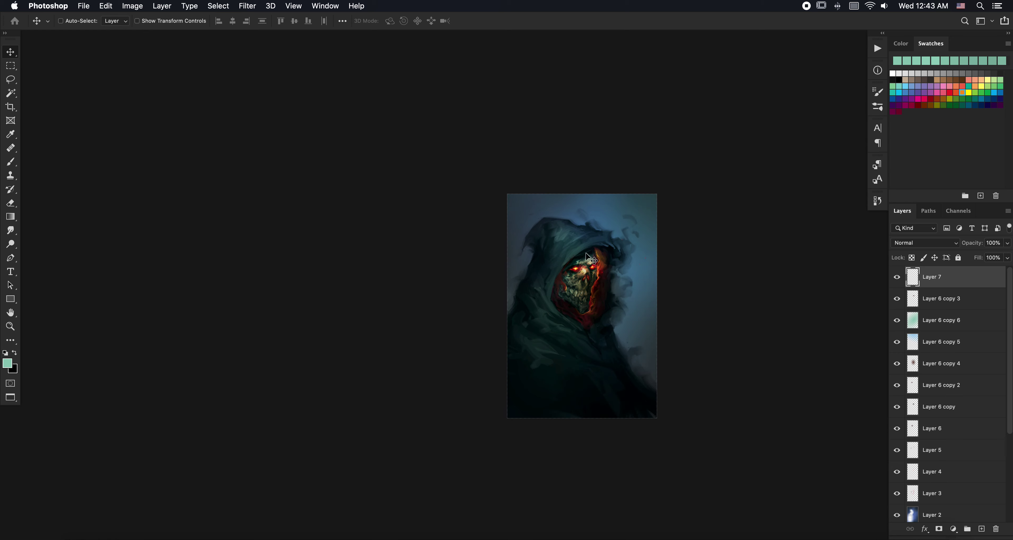
# Step: Zoom in on the hooded face and sample a brown from the painting for Layer 7
pyautogui.press('z')
pyautogui.click(582, 261)
pyautogui.press('b')
pyautogui.keyDown('alt'); pyautogui.click(619, 239); pyautogui.keyUp('alt')
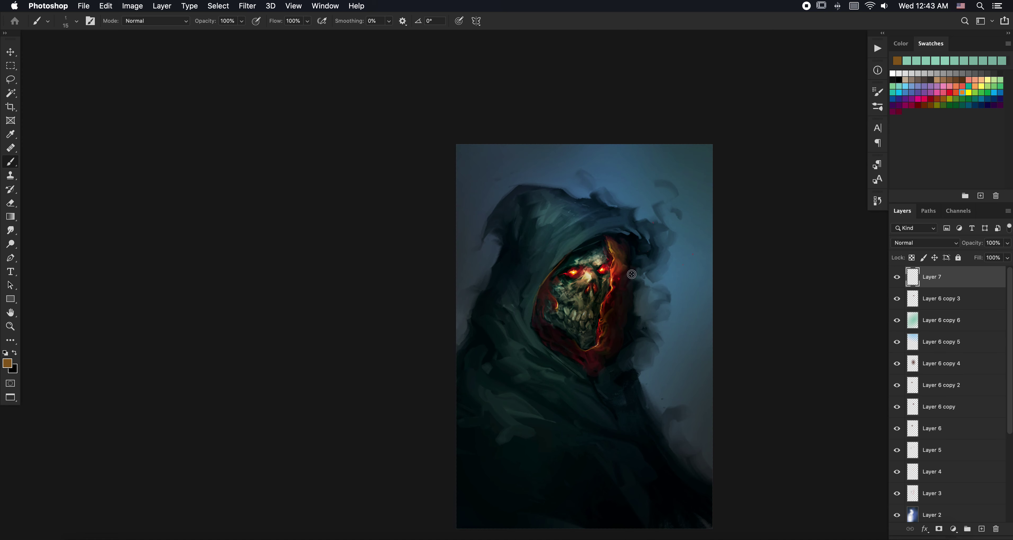
pyautogui.press('r')
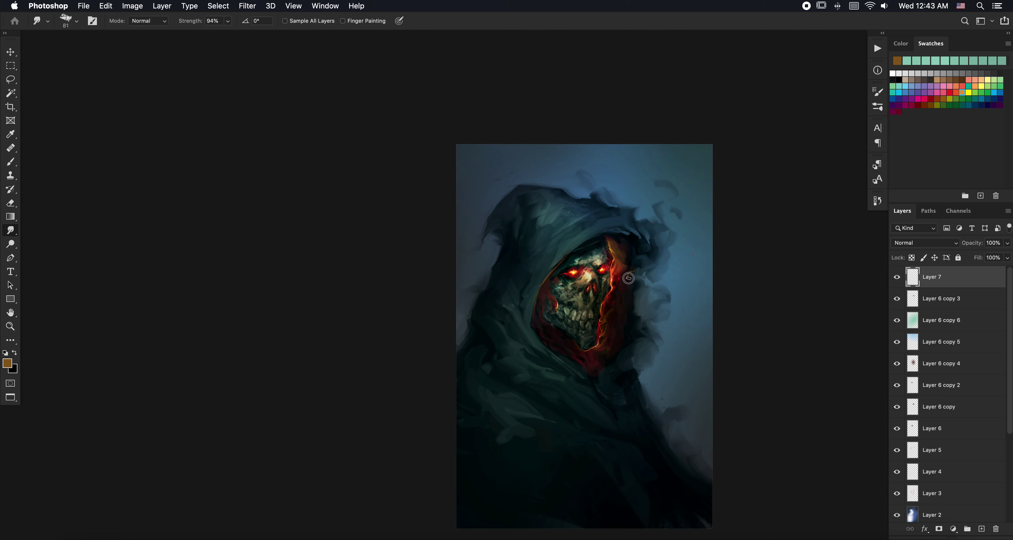
pyautogui.press('b')
pyautogui.press('r')
pyautogui.press('b')
# Step: Sample the hood's dark red and smudge the orange rim light down the hood edge
pyautogui.keyDown('alt'); pyautogui.click(619, 275); pyautogui.keyUp('alt')
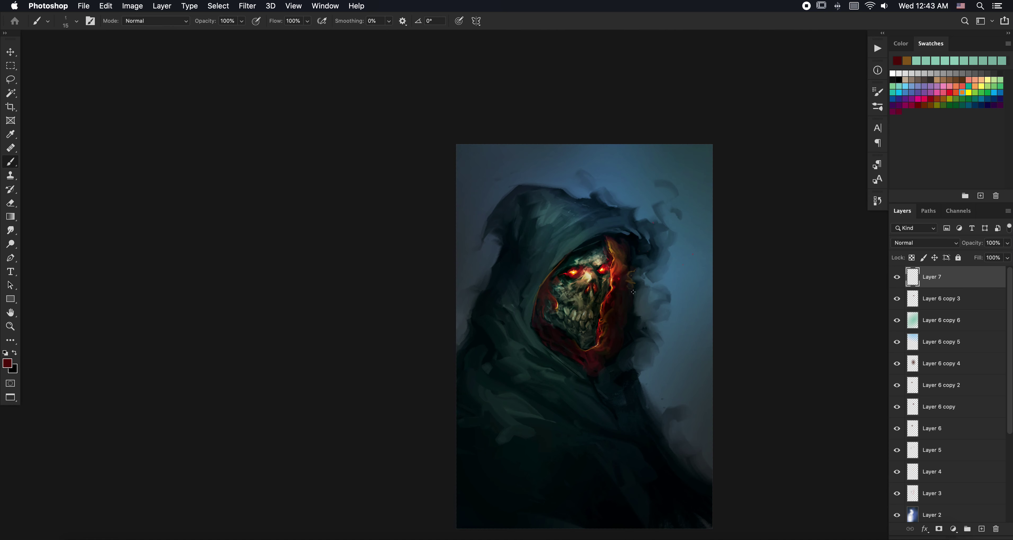
pyautogui.press('r')
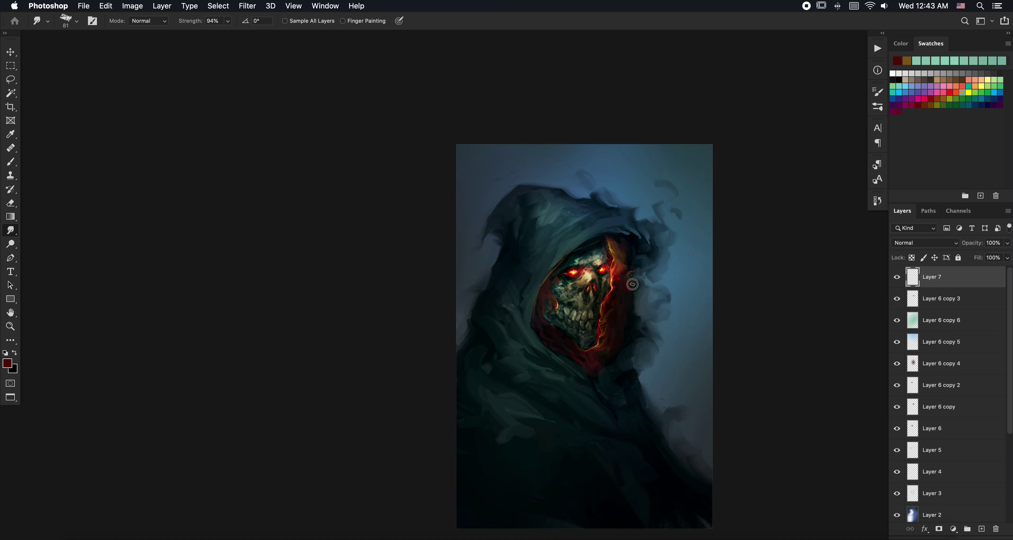
pyautogui.moveTo(632, 284)
pyautogui.mouseDown()
pyautogui.moveTo(631, 307)
pyautogui.moveTo(621, 297)
pyautogui.mouseUp()
pyautogui.moveTo(623, 317); pyautogui.dragTo(621, 319)
# Step: Work darker red and skull gold into the face, then zoom out and lower Layer 7's opacity
pyautogui.press('b')
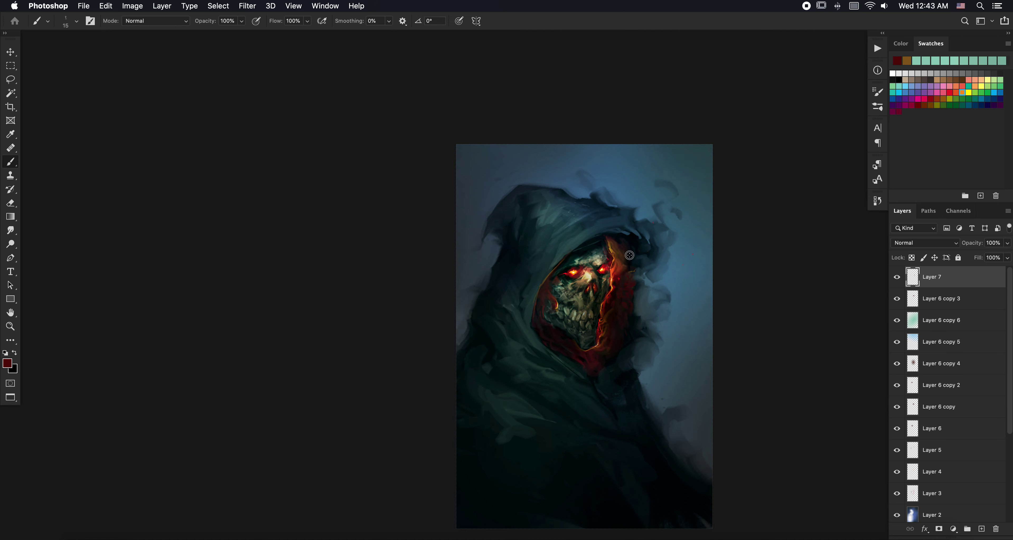
pyautogui.keyDown('alt'); pyautogui.click(612, 241); pyautogui.keyUp('alt')
pyautogui.press('r')
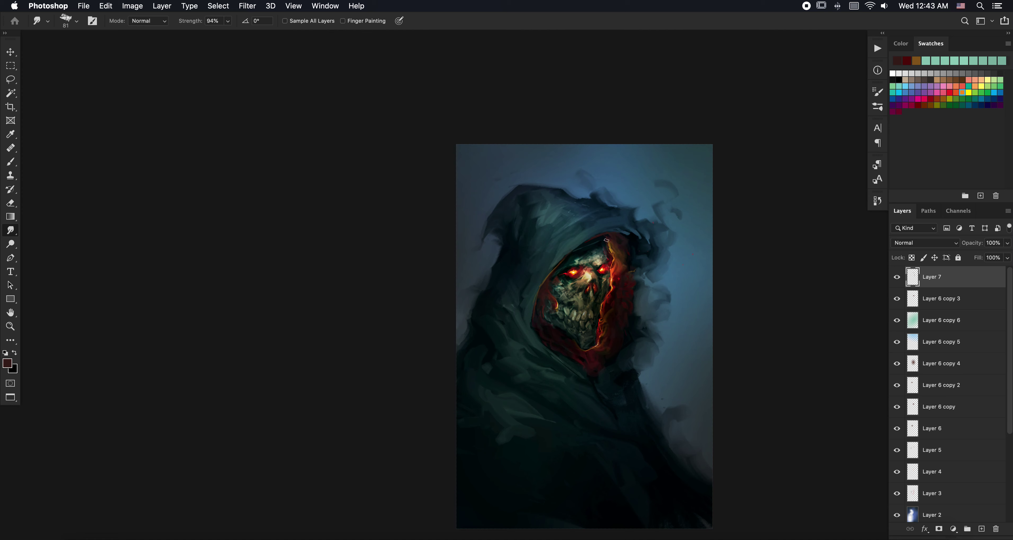
pyautogui.press('b')
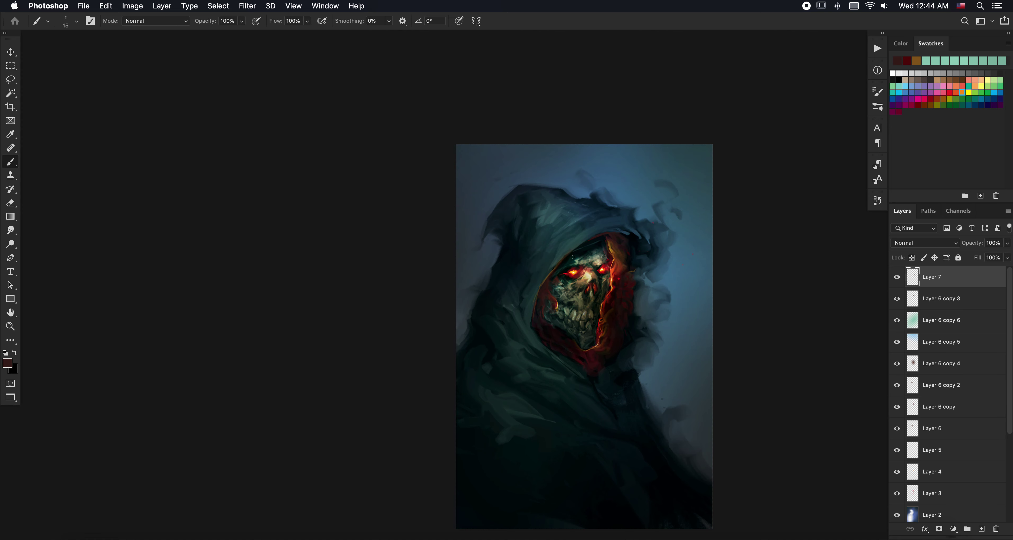
pyautogui.keyDown('alt'); pyautogui.click(559, 293); pyautogui.keyUp('alt')
pyautogui.press('r')
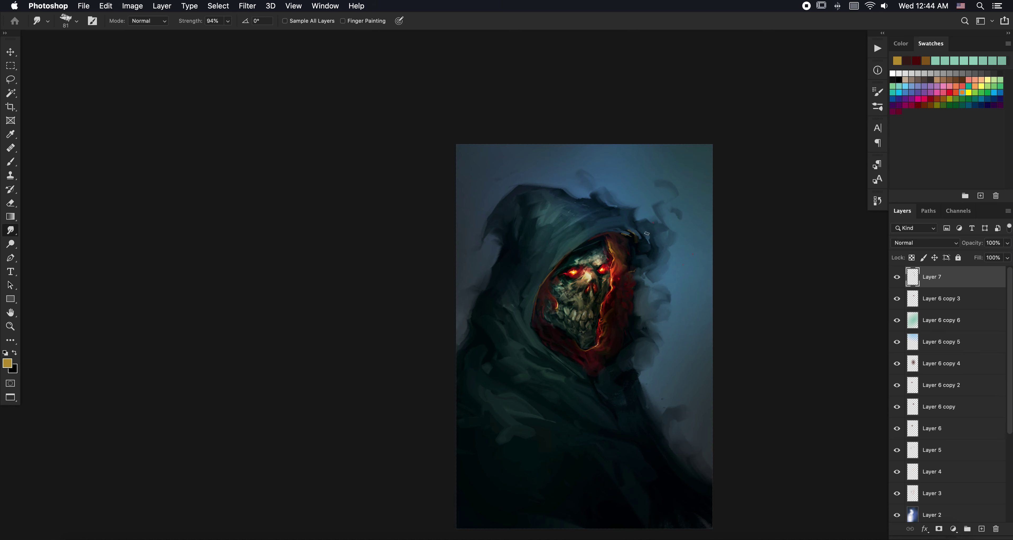
pyautogui.press('z')
pyautogui.keyDown('alt'); pyautogui.click(621, 310); pyautogui.keyUp('alt')
pyautogui.moveTo(1007, 243)
pyautogui.mouseDown()
pyautogui.moveTo(977, 277)
pyautogui.moveTo(985, 275)
pyautogui.mouseUp()
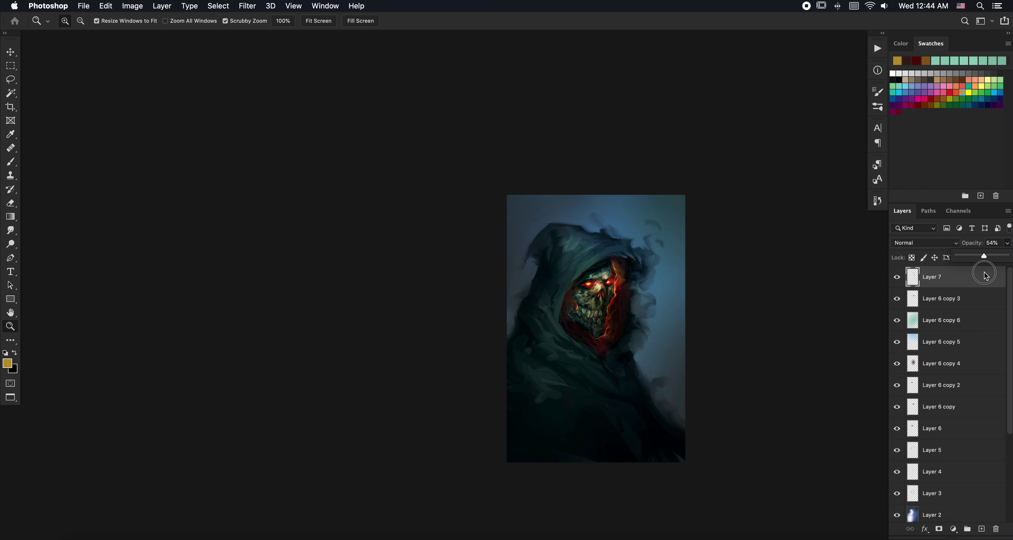
# Step: Paint sampled dark teal into the lower cloak and add a new empty Layer 8
pyautogui.press('b')
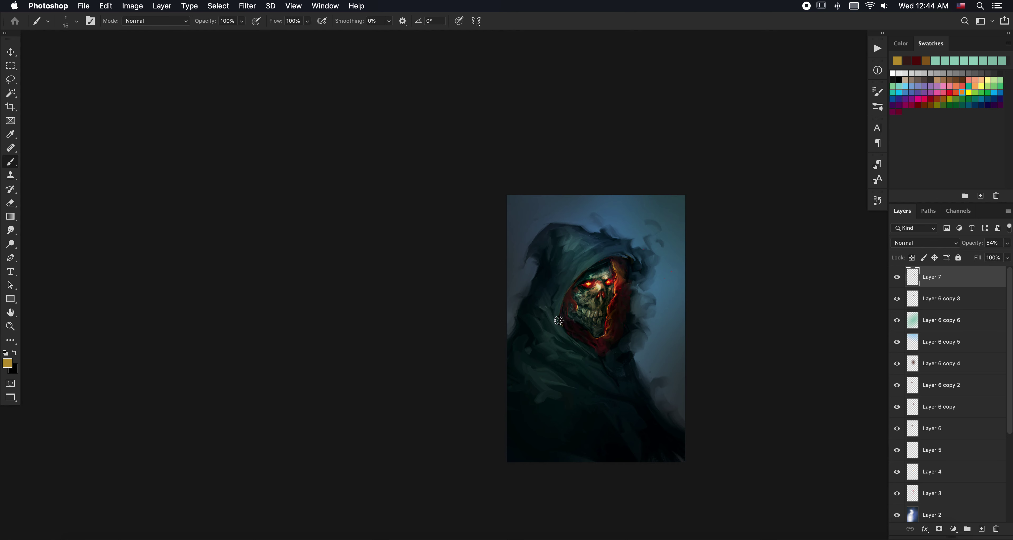
pyautogui.press('r')
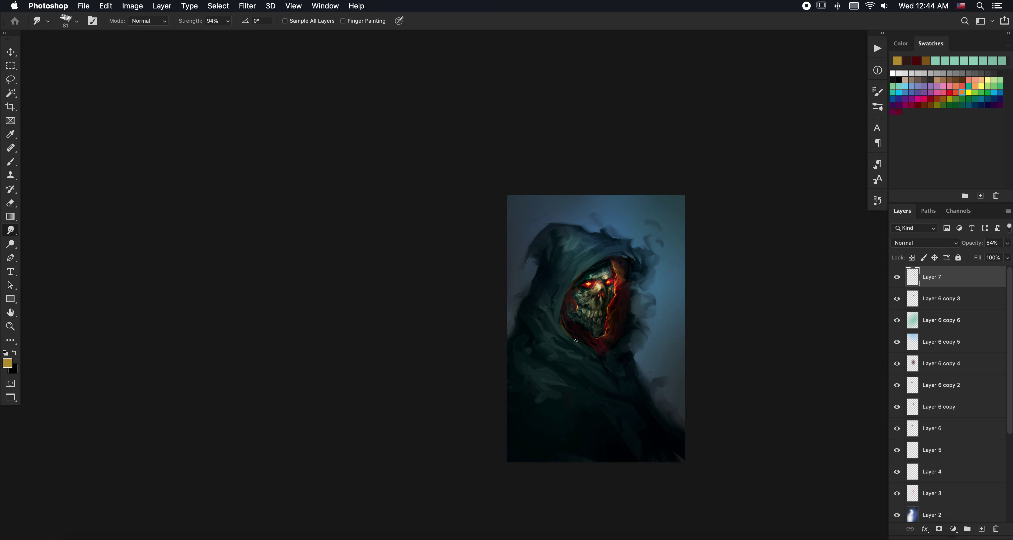
pyautogui.press('b')
pyautogui.keyDown('alt'); pyautogui.click(547, 333); pyautogui.keyUp('alt')
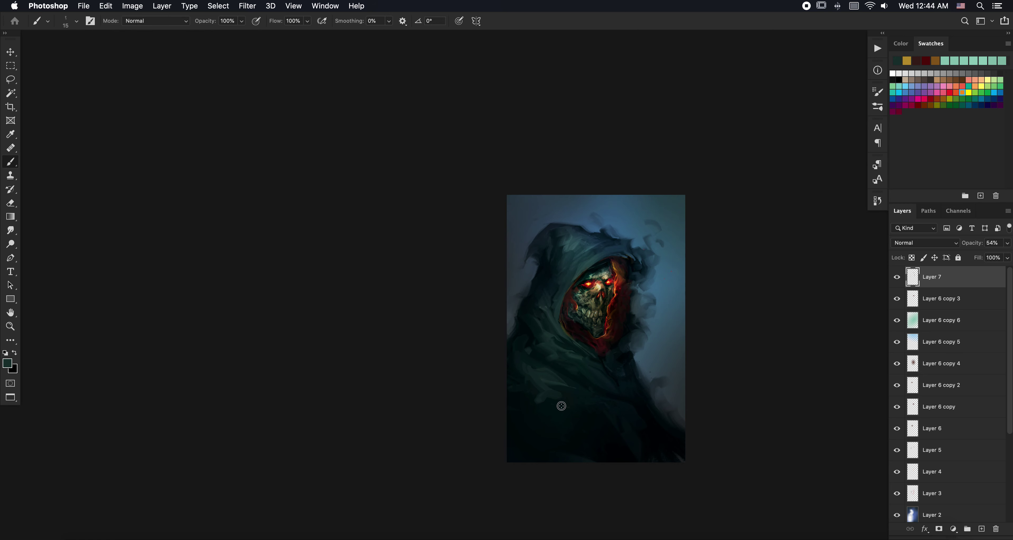
pyautogui.press('r')
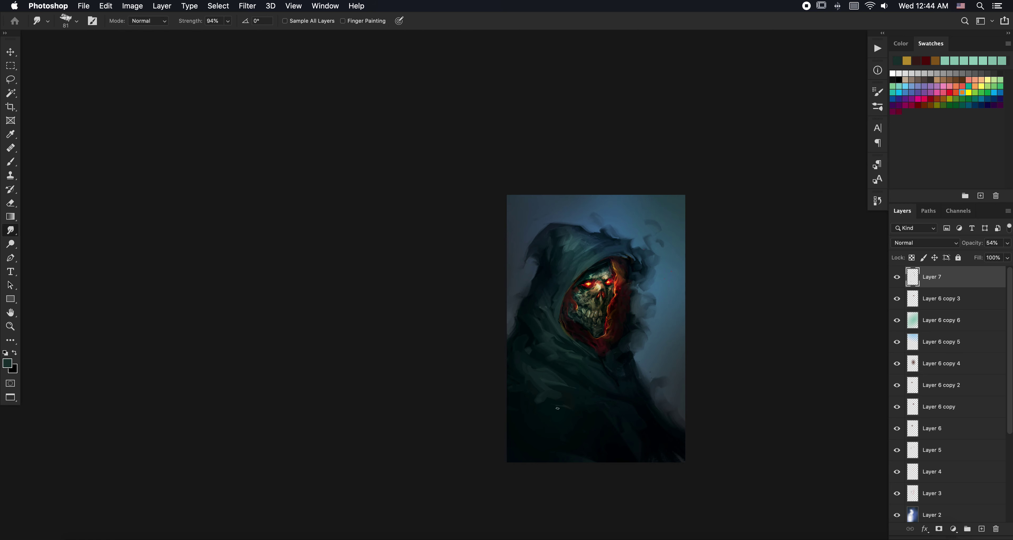
pyautogui.press('b')
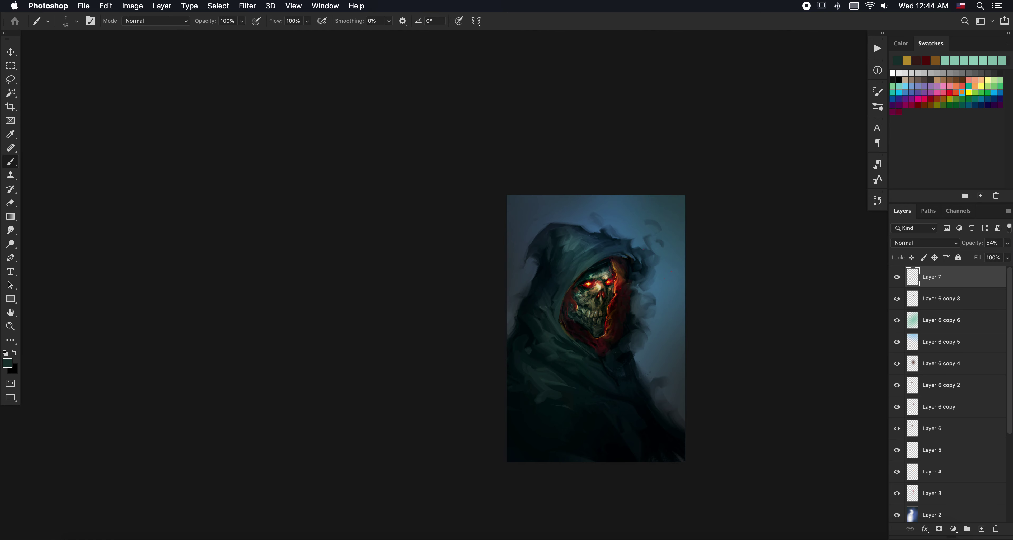
pyautogui.hotkey('ctrl', 'shift', 'n')
pyautogui.press('Return')
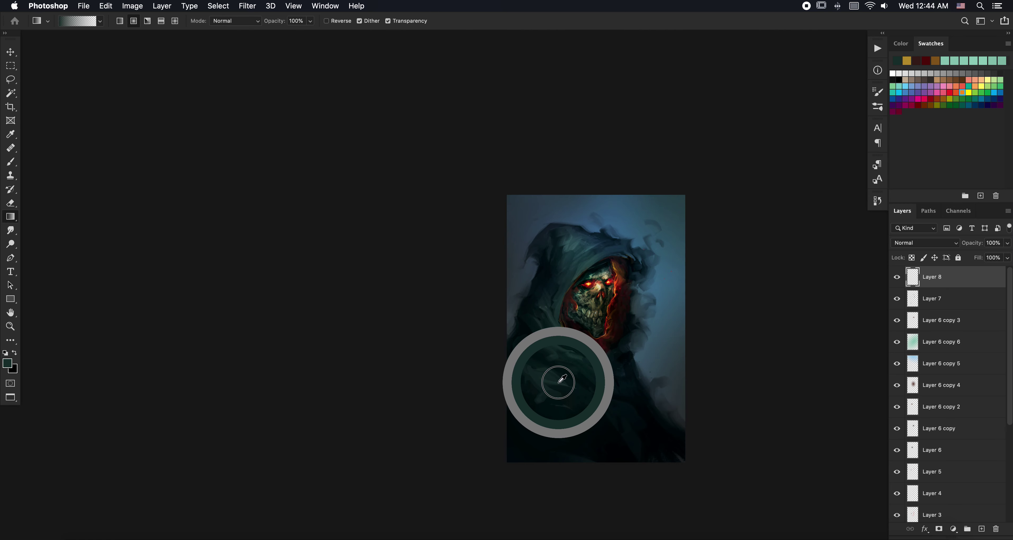
# Step: Set the Smudge tool size to 191 px for blending the lower cloak
pyautogui.press('r')
pyautogui.rightClick(581, 426)
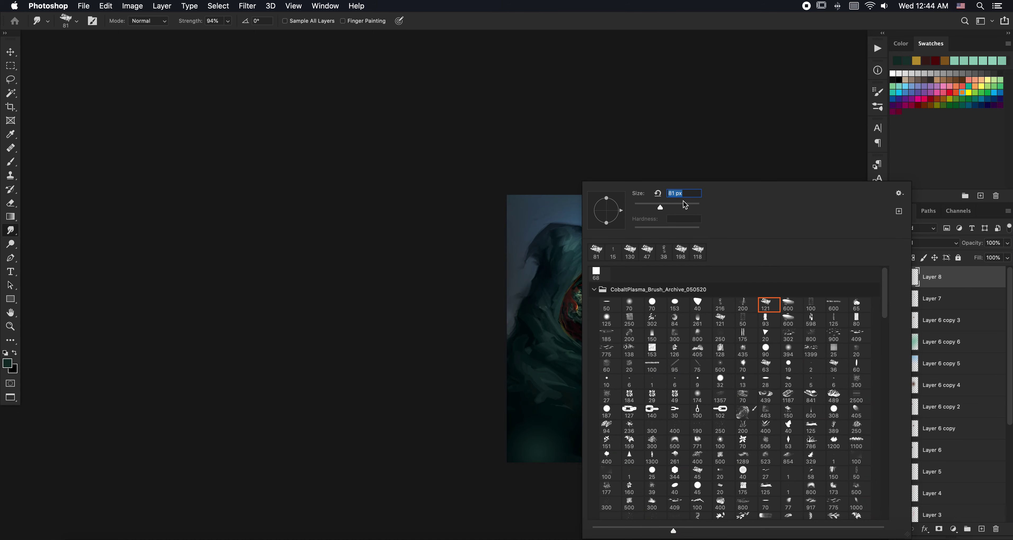
pyautogui.write('191')
pyautogui.press('Return')
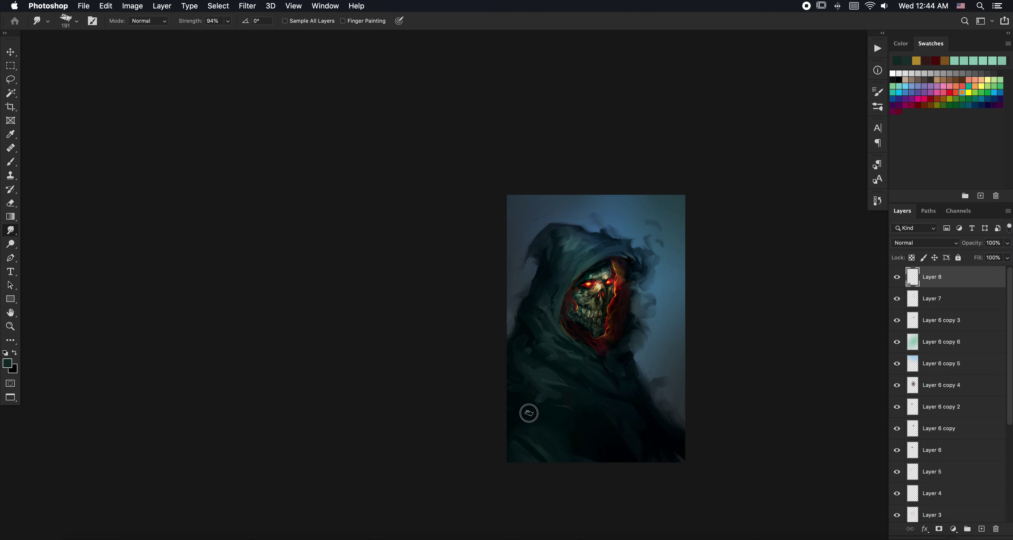
pyautogui.press('g')
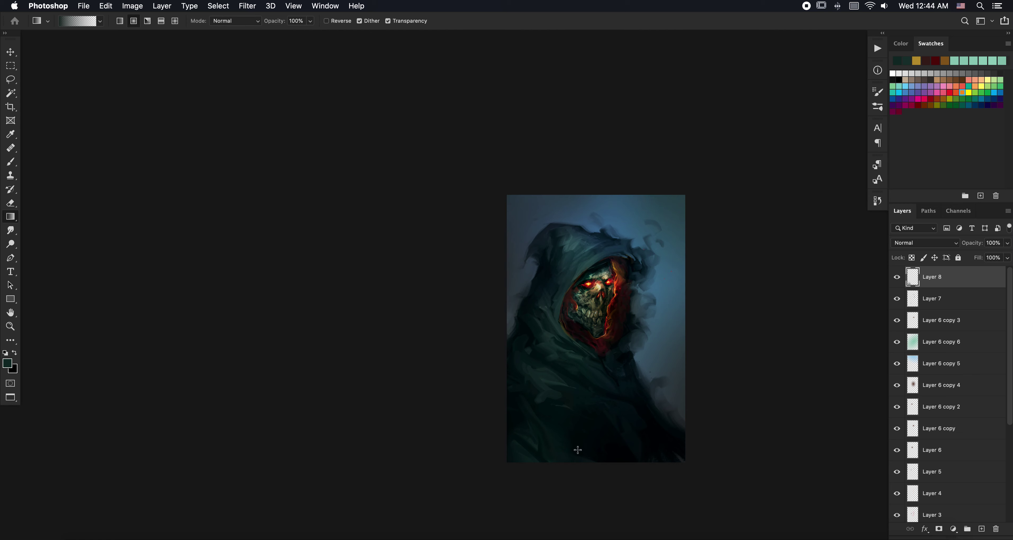
pyautogui.press('r')
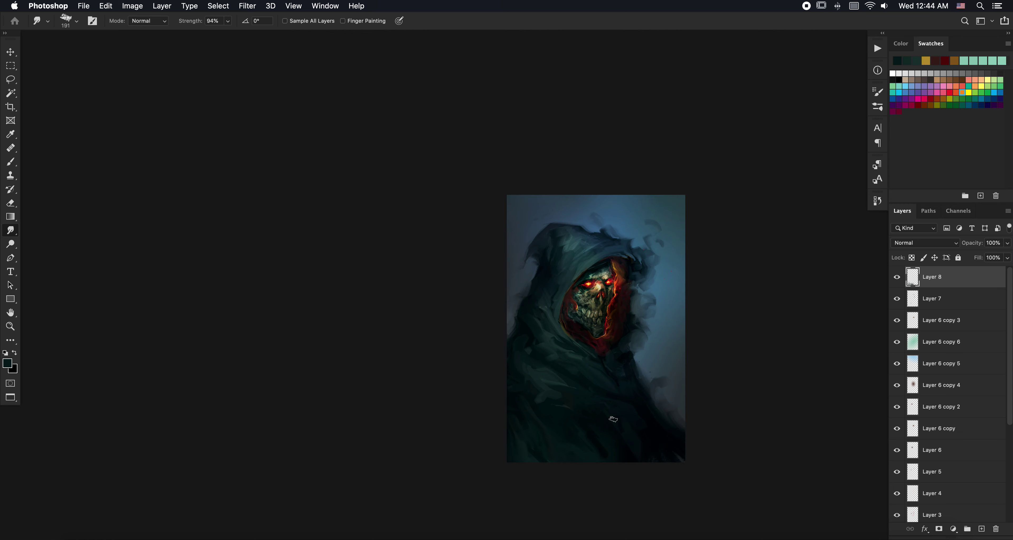
# Step: Blend the dark lower cloak with broad strokes, then sample orange from the hood lining
pyautogui.press('b')
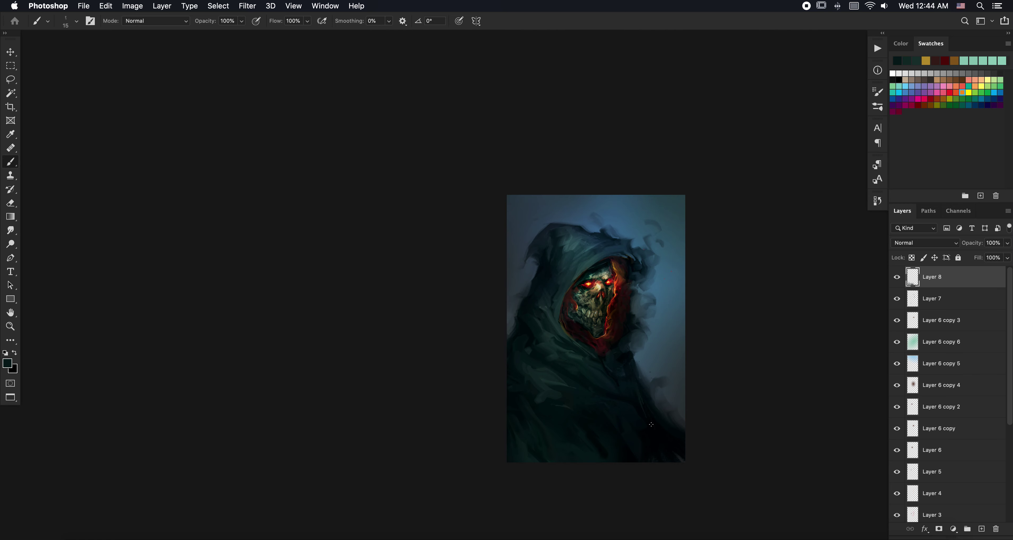
pyautogui.press('r')
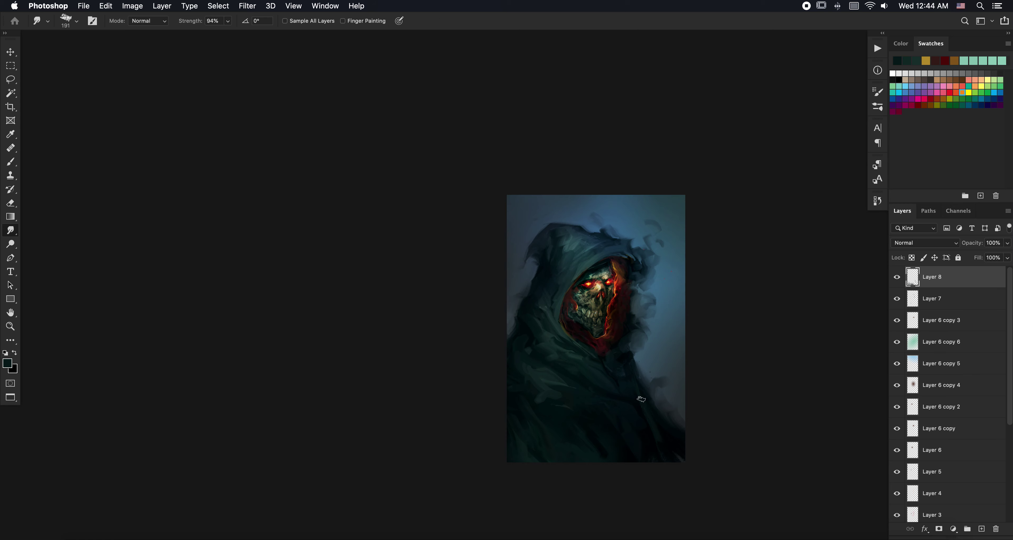
pyautogui.press('b')
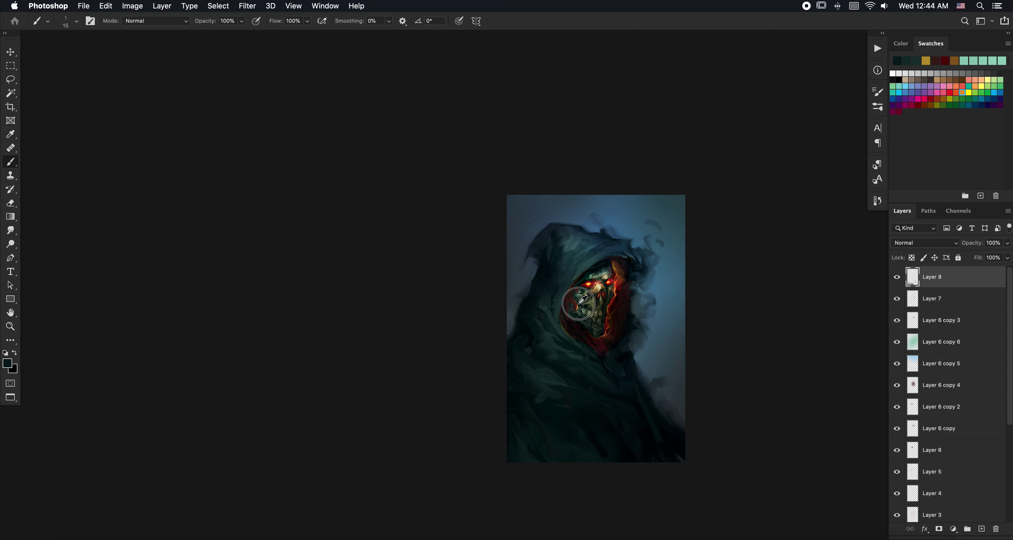
pyautogui.keyDown('alt'); pyautogui.click(577, 307); pyautogui.keyUp('alt')
pyautogui.press('r')
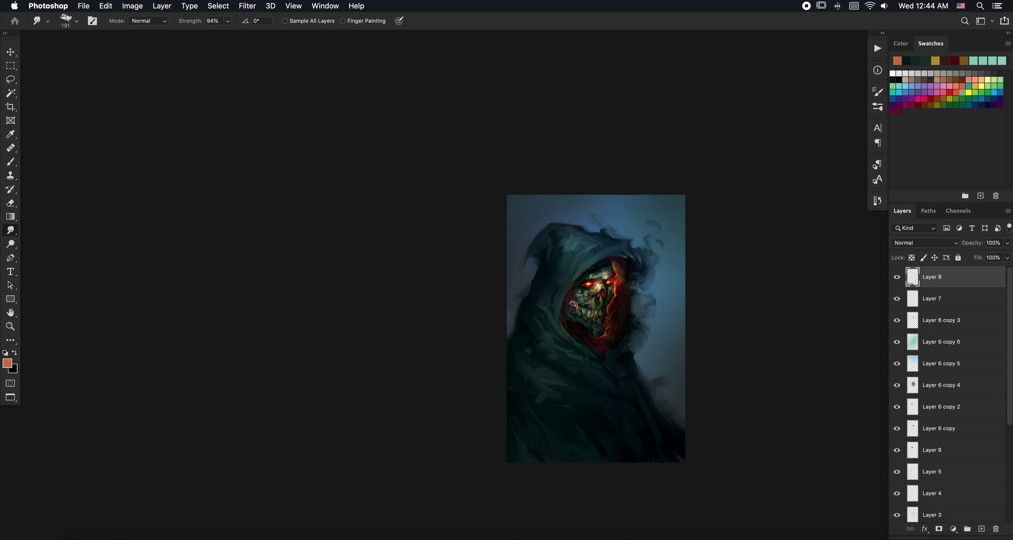
# Step: Sample a gold tone from the face and smudge it in around the skull
pyautogui.rightClick(596, 292)
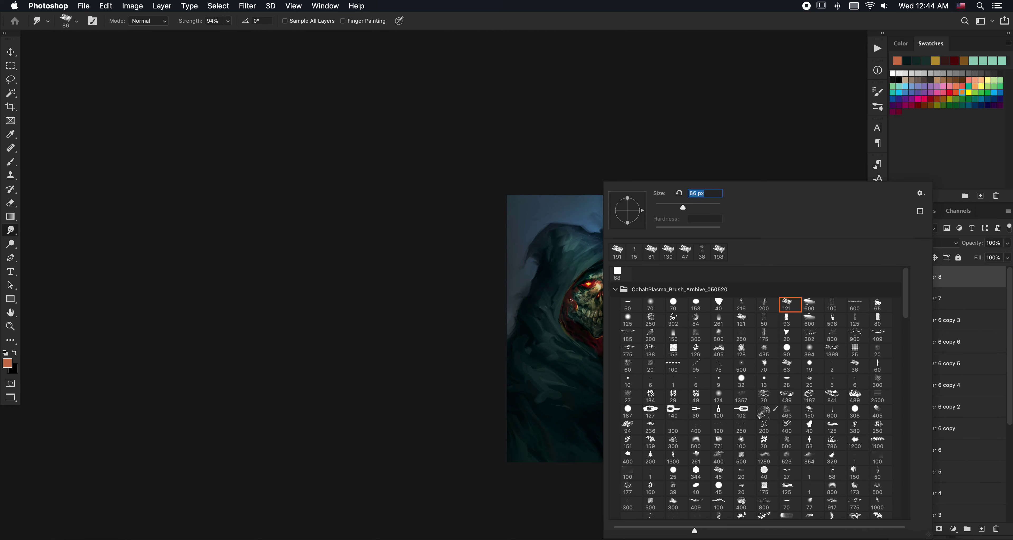
pyautogui.press('Escape')
pyautogui.press('b')
pyautogui.keyDown('alt'); pyautogui.click(579, 305); pyautogui.keyUp('alt')
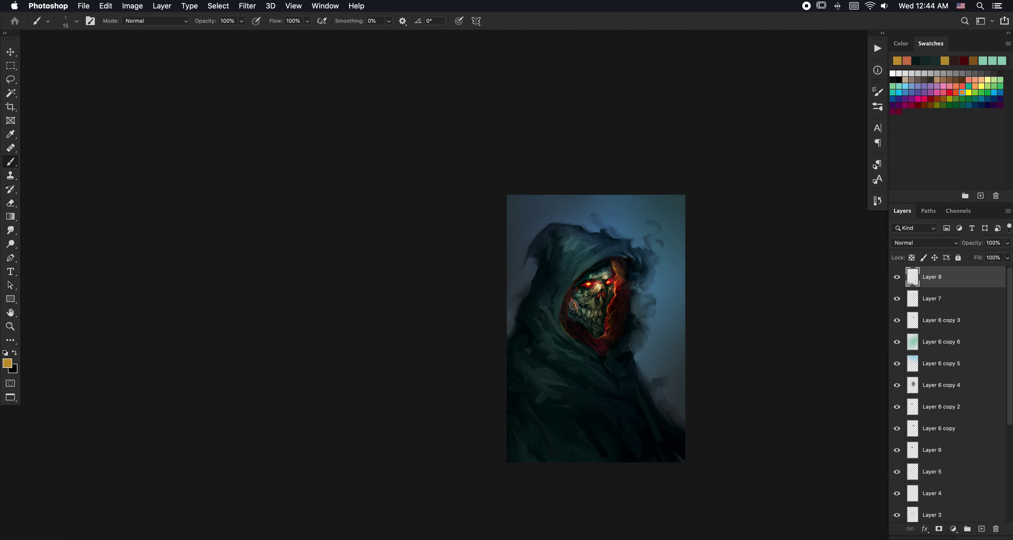
pyautogui.press('r')
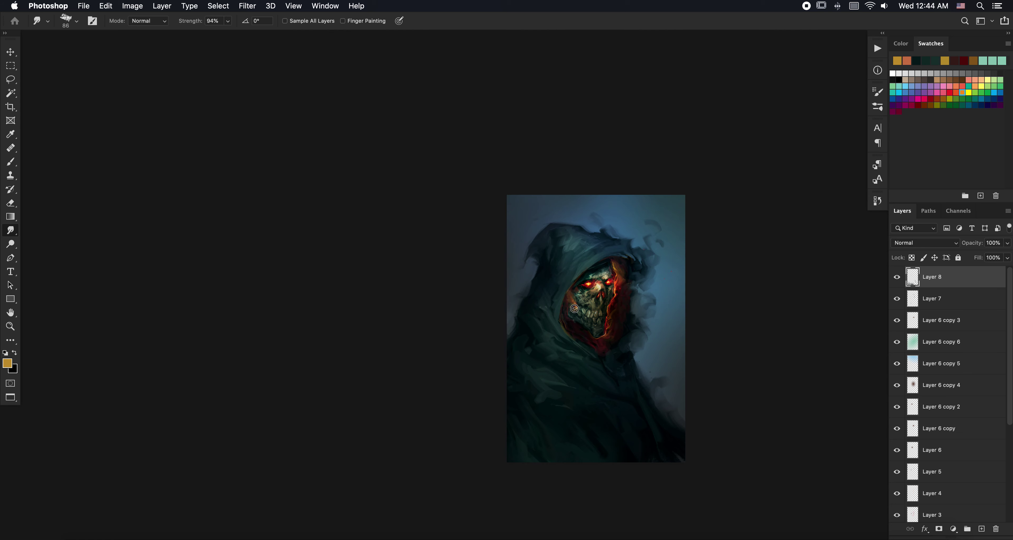
pyautogui.press('b')
# Step: Zoom in on the face and work dark red-brown and gold touches around the jaw
pyautogui.moveTo(571, 307); pyautogui.dragTo(620, 339)
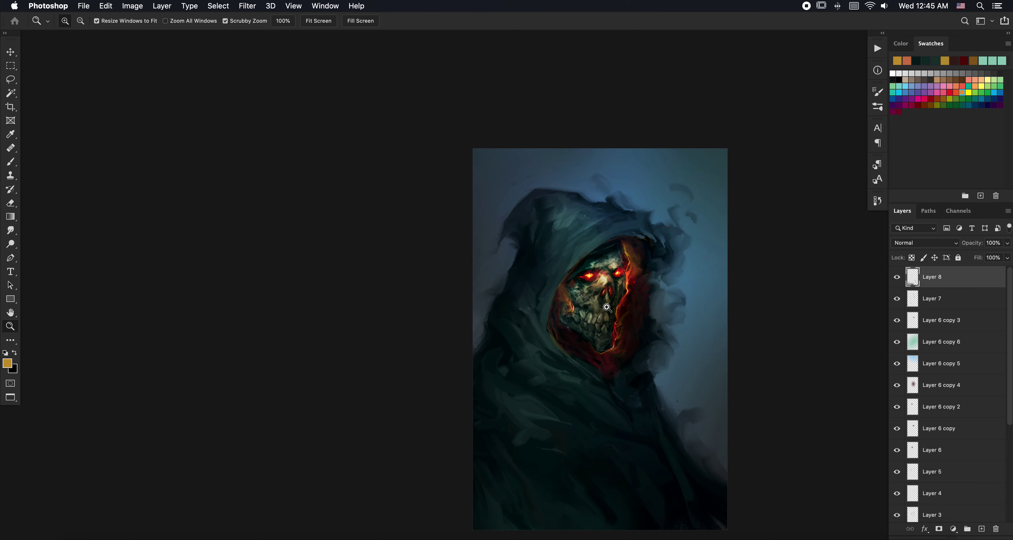
pyautogui.keyDown('alt'); pyautogui.click(620, 339); pyautogui.keyUp('alt')
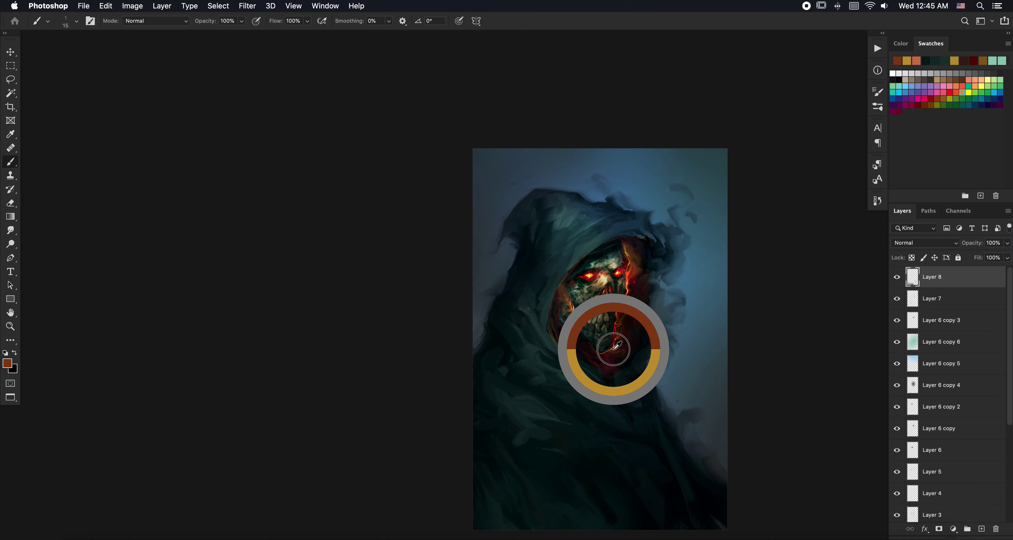
pyautogui.press('r')
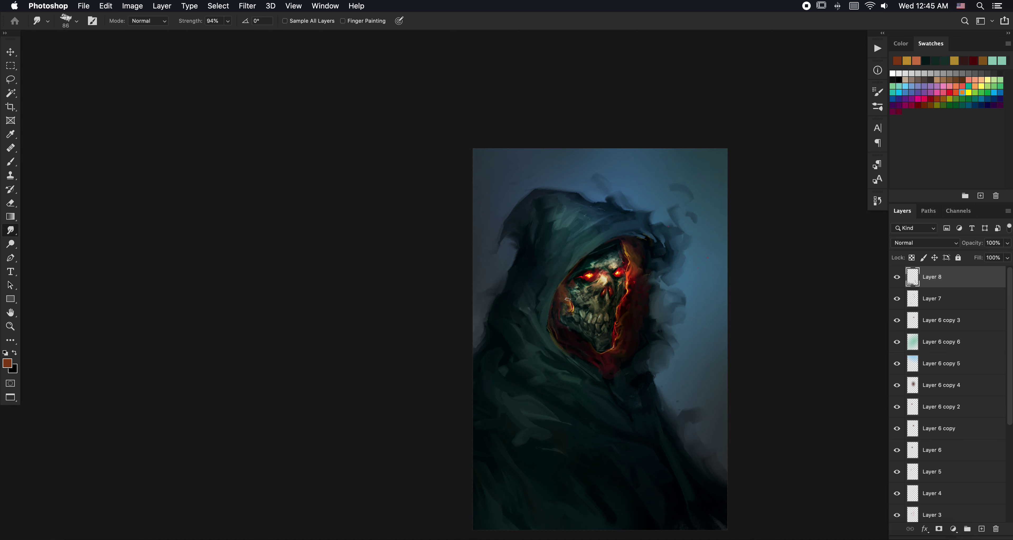
pyautogui.press('b')
pyautogui.keyDown('alt'); pyautogui.click(573, 310); pyautogui.keyUp('alt')
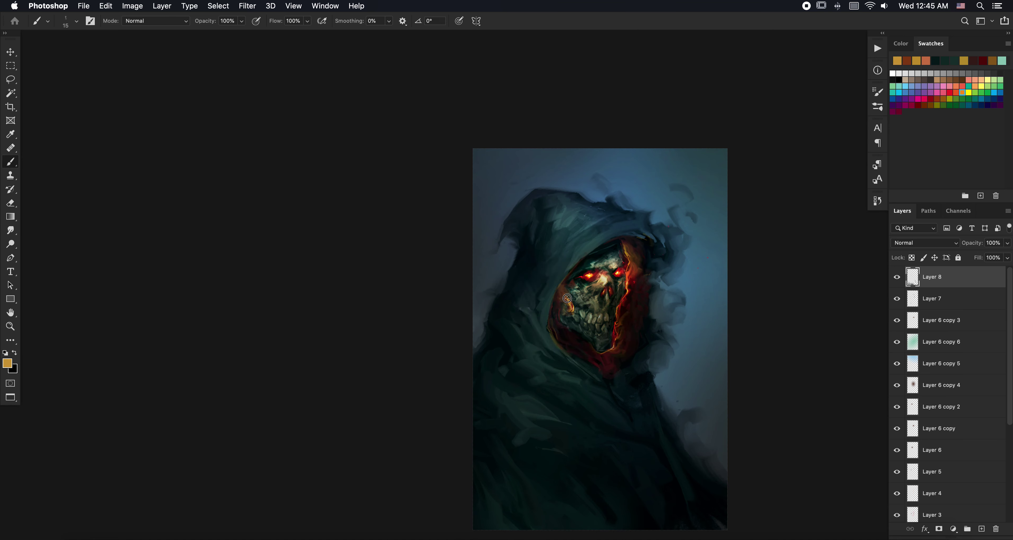
pyautogui.press('r')
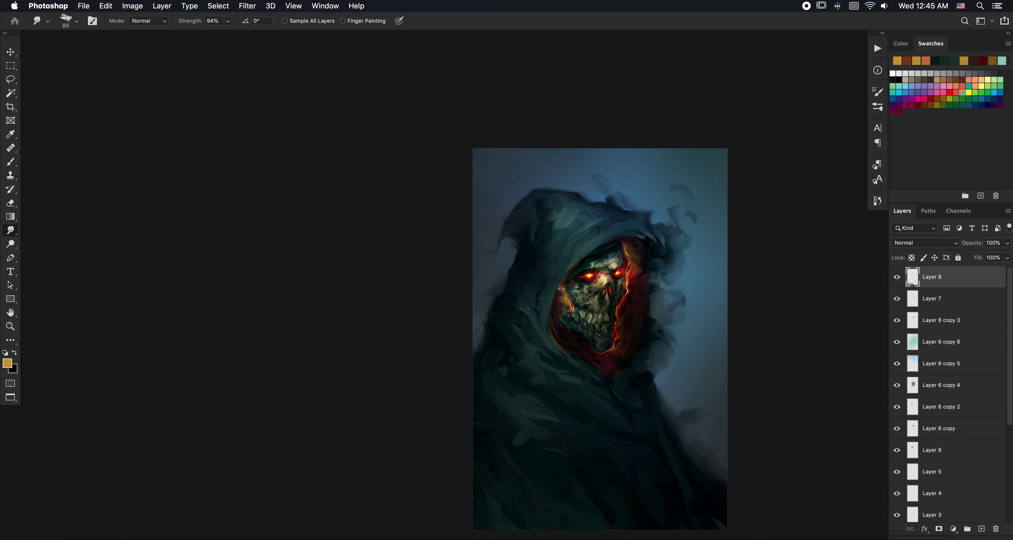
pyautogui.press('b')
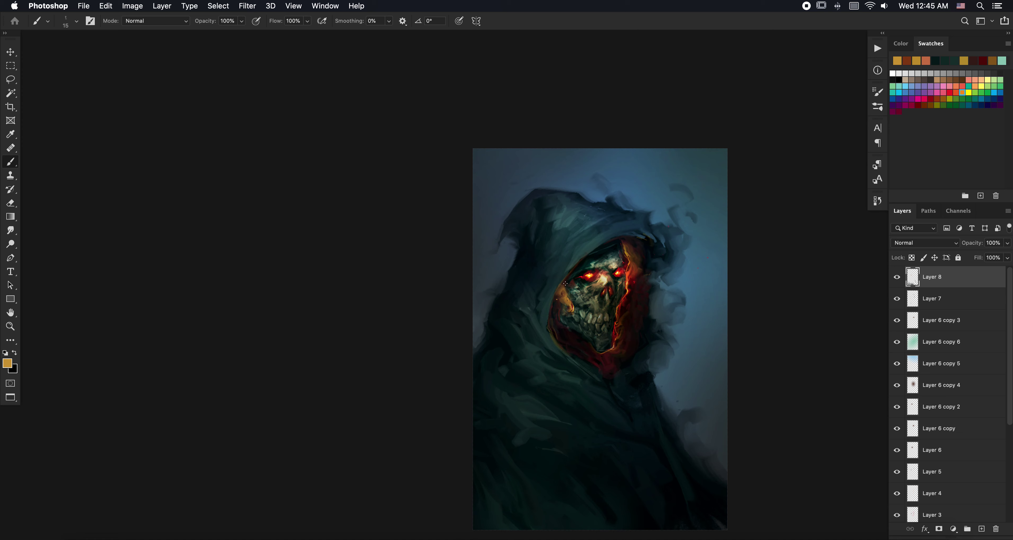
# Step: Dab a bright orange glint right of the hood, sample tan, and smudge the skull's left cheek
pyautogui.keyDown('alt'); pyautogui.click(631, 255); pyautogui.keyUp('alt')
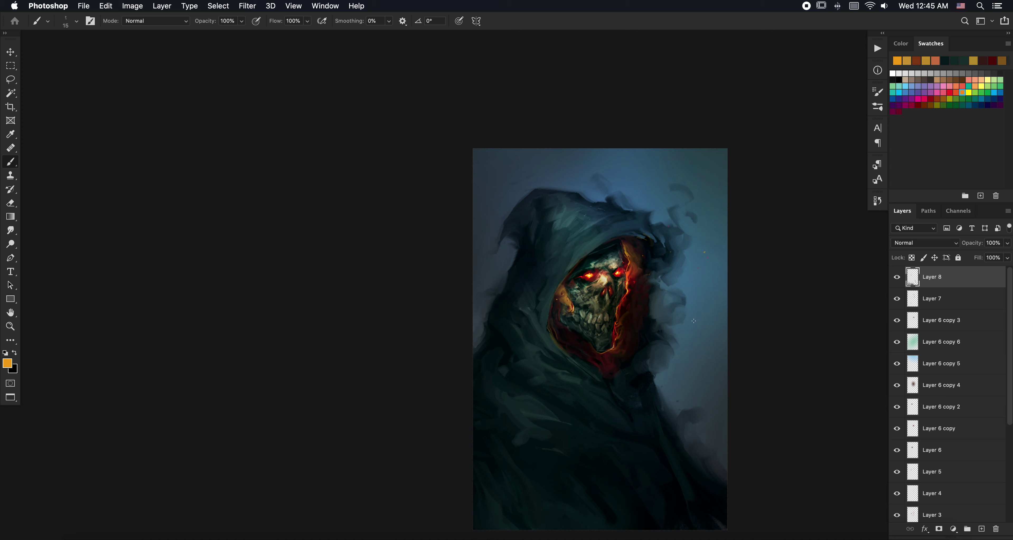
pyautogui.click(627, 331)
pyautogui.keyDown('alt'); pyautogui.click(615, 345); pyautogui.keyUp('alt')
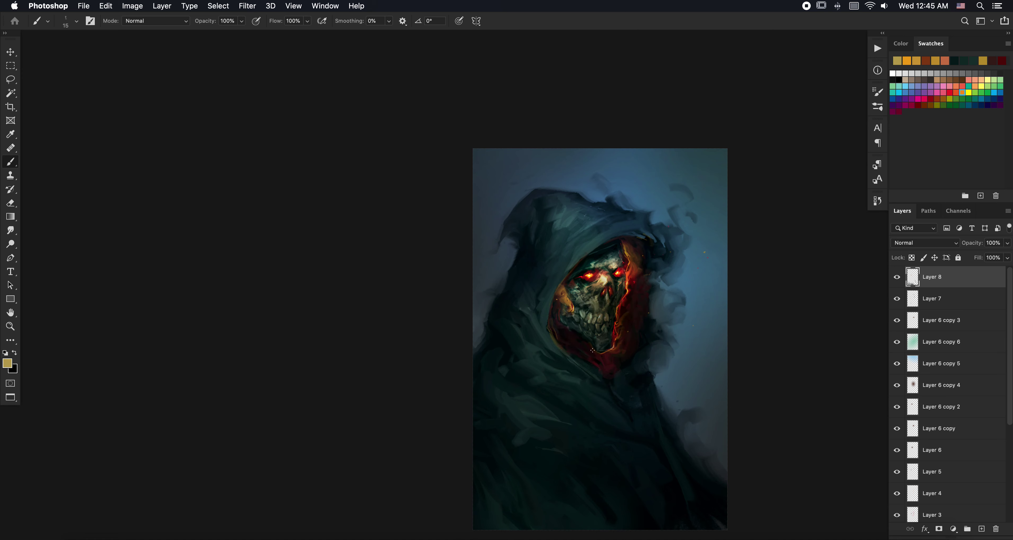
pyautogui.press('r')
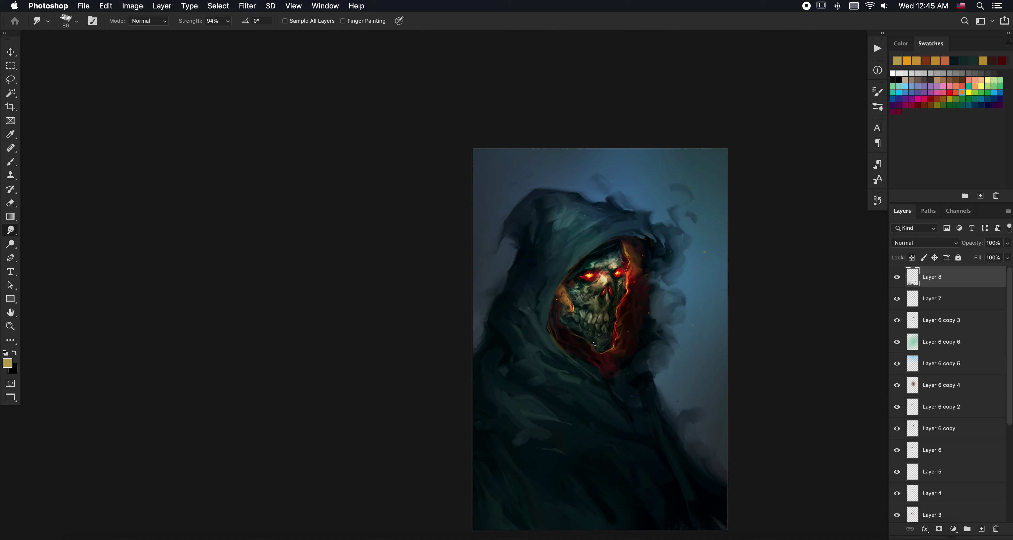
pyautogui.press('b')
pyautogui.press('r')
pyautogui.press('b')
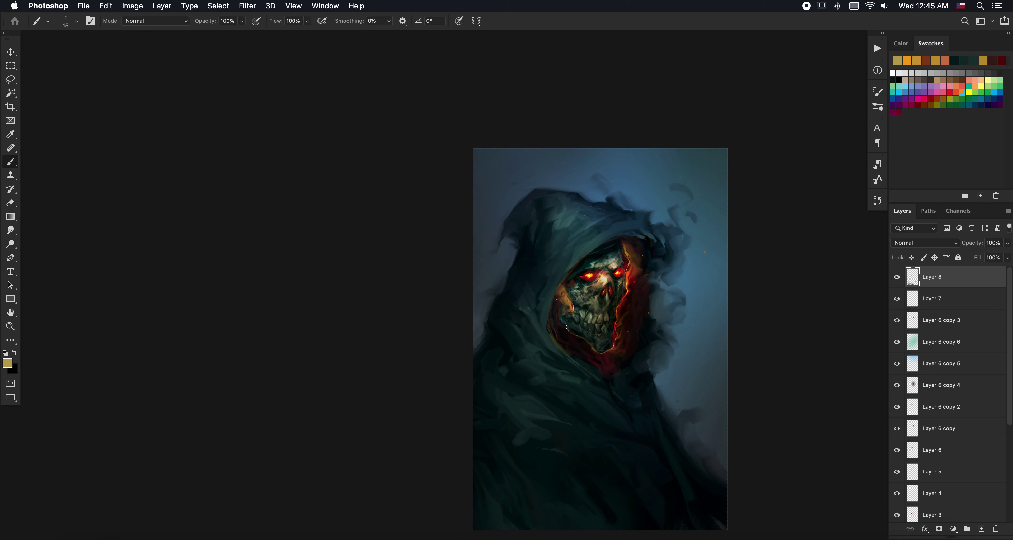
pyautogui.press('r')
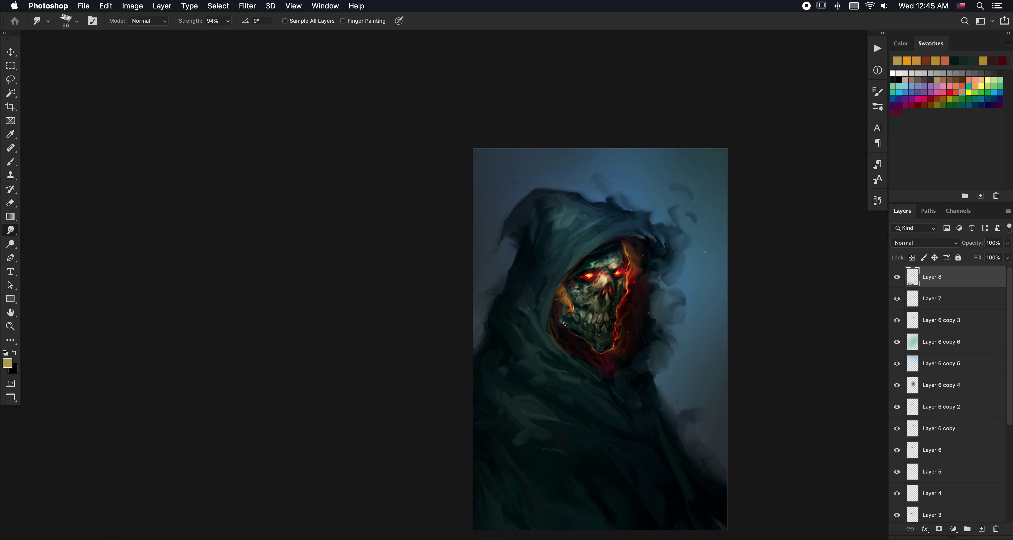
pyautogui.moveTo(564, 306); pyautogui.dragTo(565, 287)
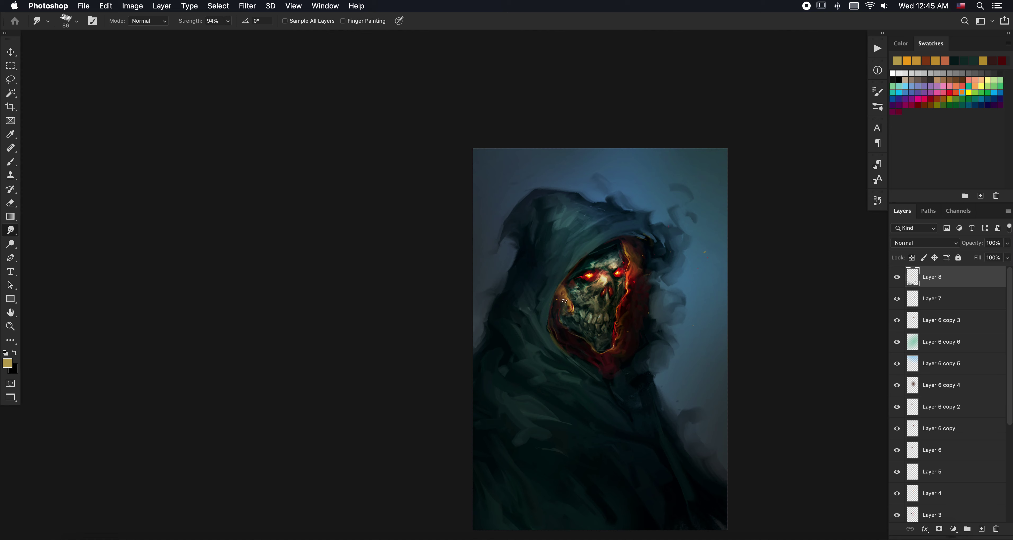